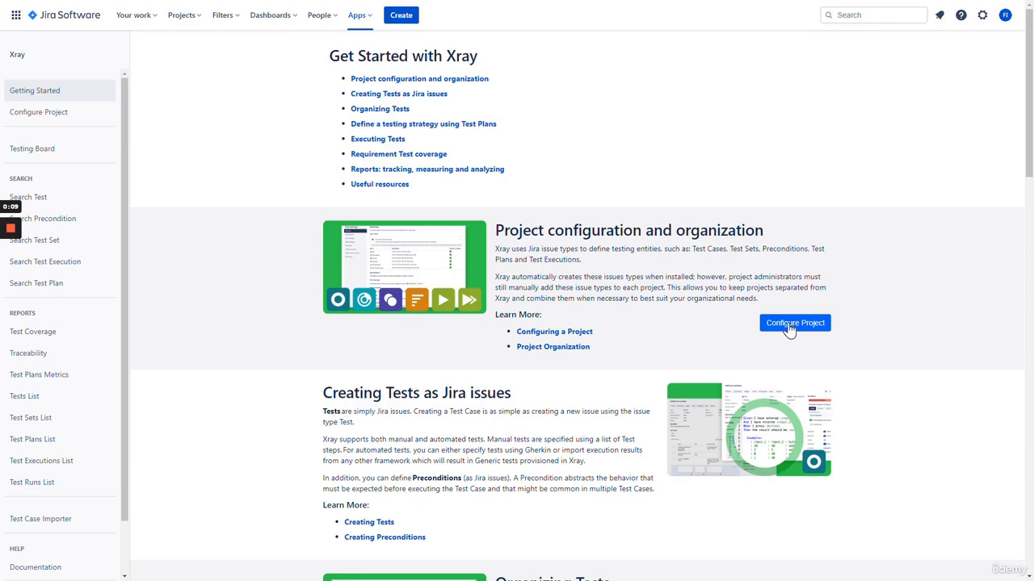
Choose DemoBlaze Web Application in Xray's Configure Project and apply the configuration
{"action": "left_click", "coordinate": [789, 330]}
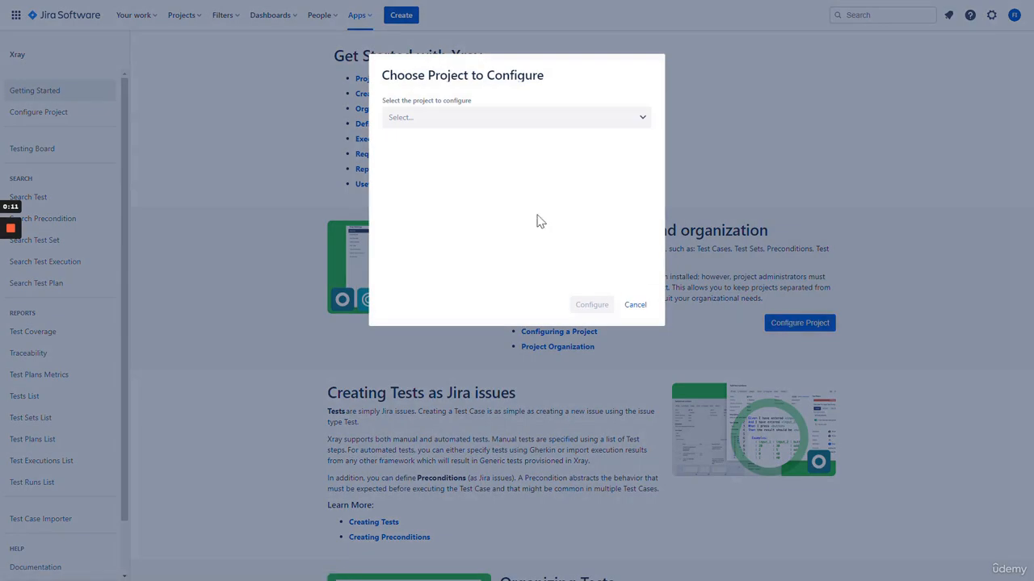
{"action": "left_click", "coordinate": [471, 124]}
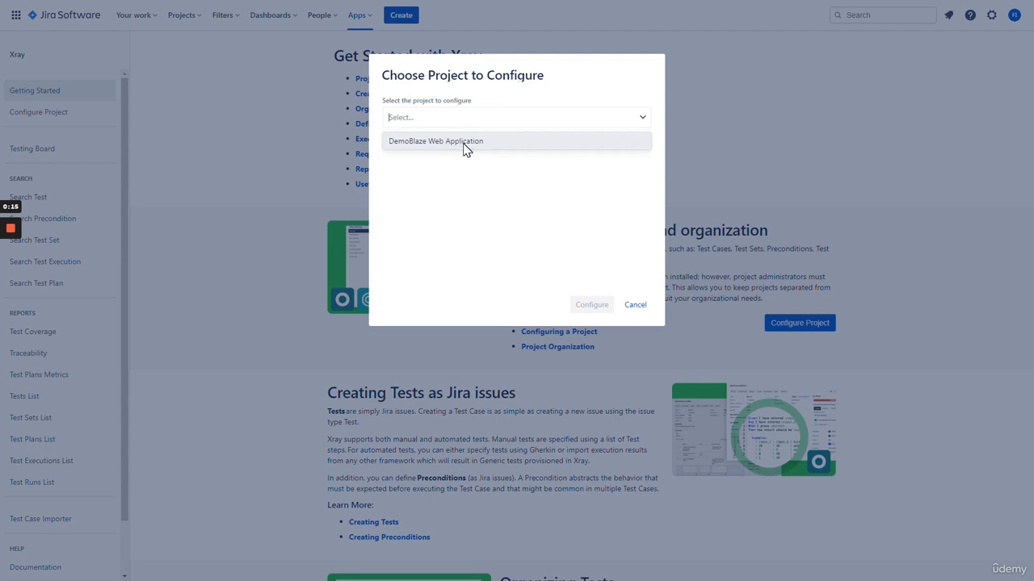
{"action": "left_click", "coordinate": [466, 143]}
{"action": "left_click", "coordinate": [594, 306]}
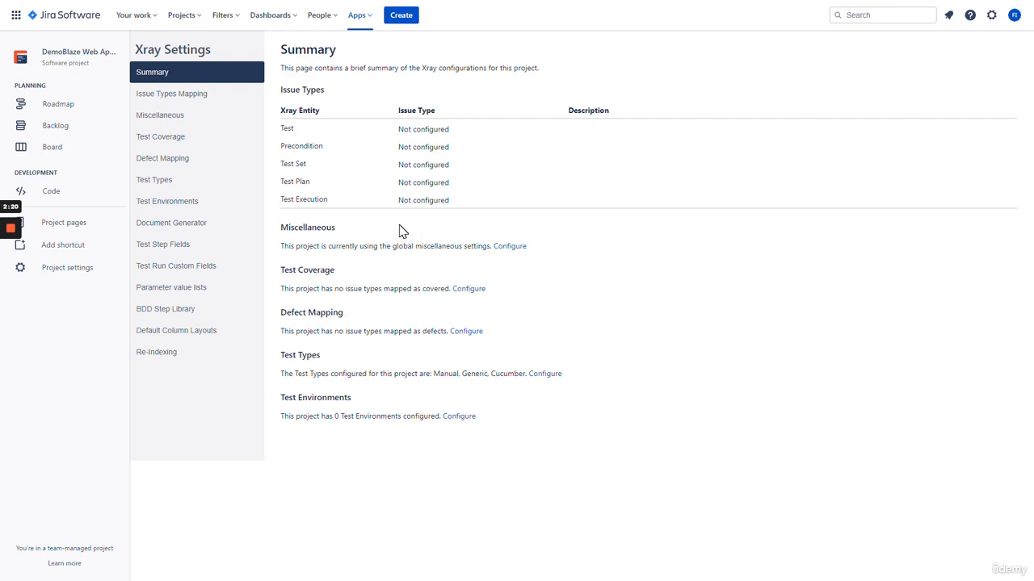
Open Issue Types Mapping from the Xray Settings sidebar
{"action": "left_click", "coordinate": [227, 101]}
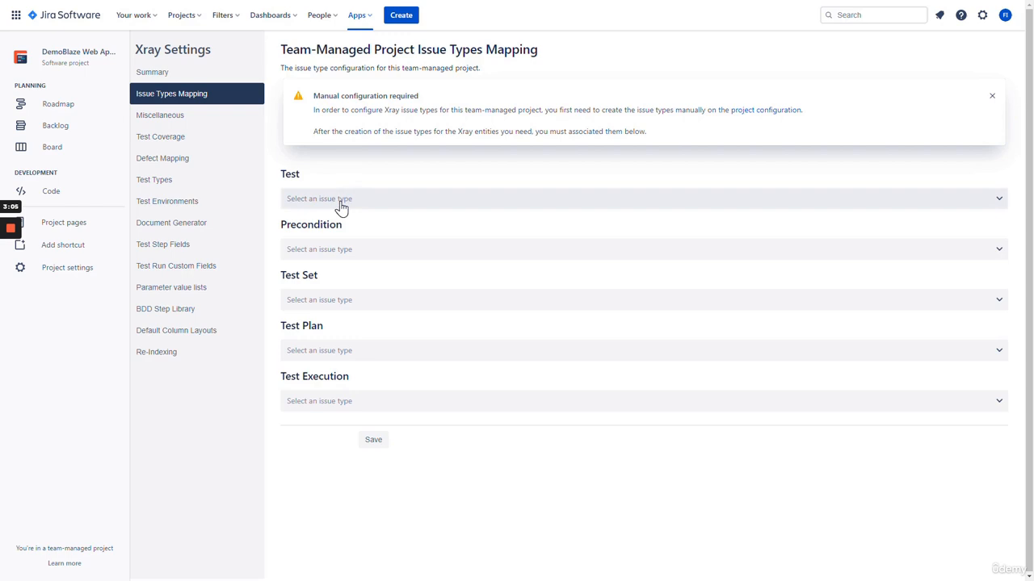
Check the Test mapping dropdown's choices, then follow the warning's project configuration link
{"action": "left_click", "coordinate": [319, 199]}
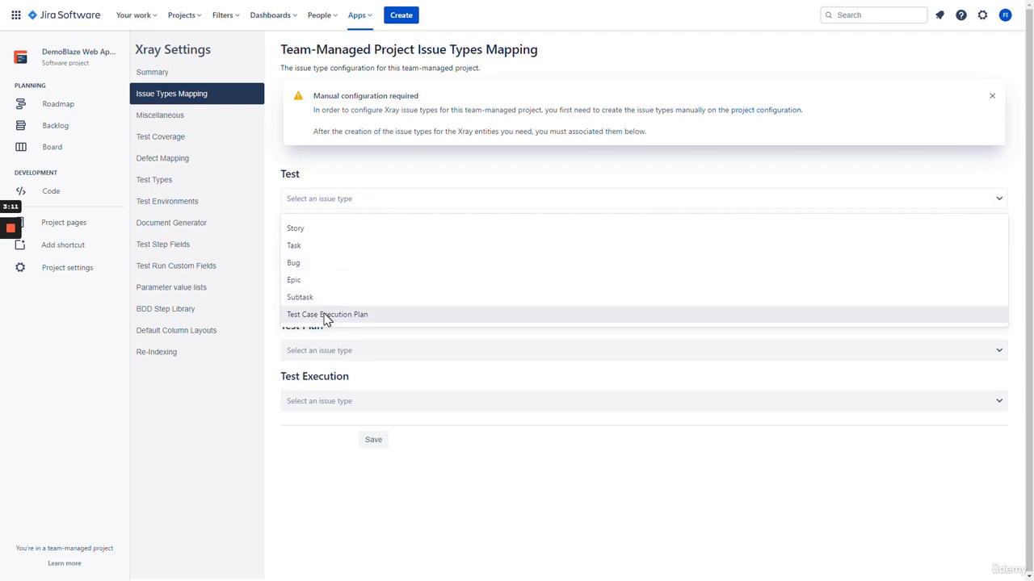
{"action": "left_click", "coordinate": [361, 177]}
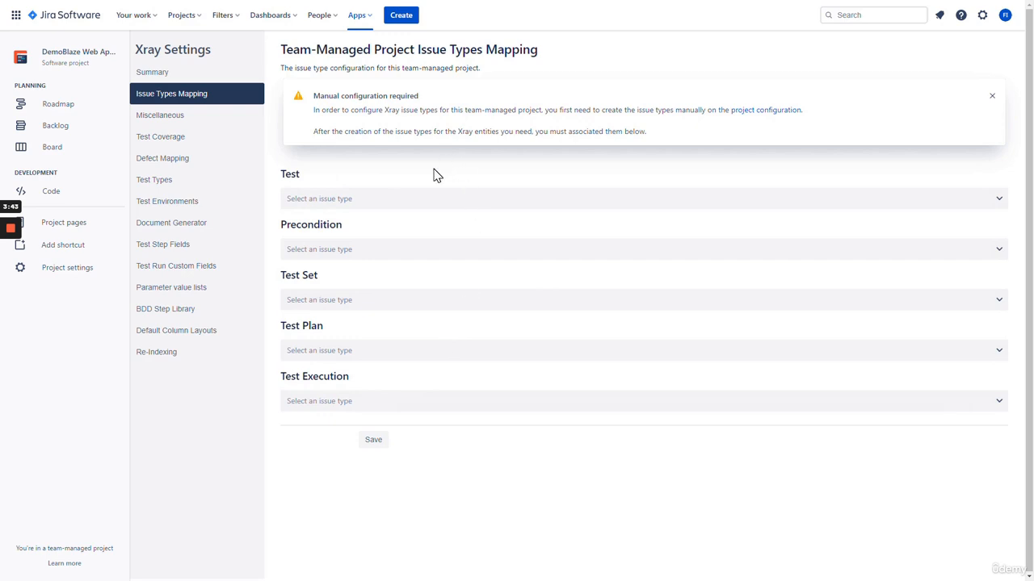
{"action": "left_click", "coordinate": [358, 200]}
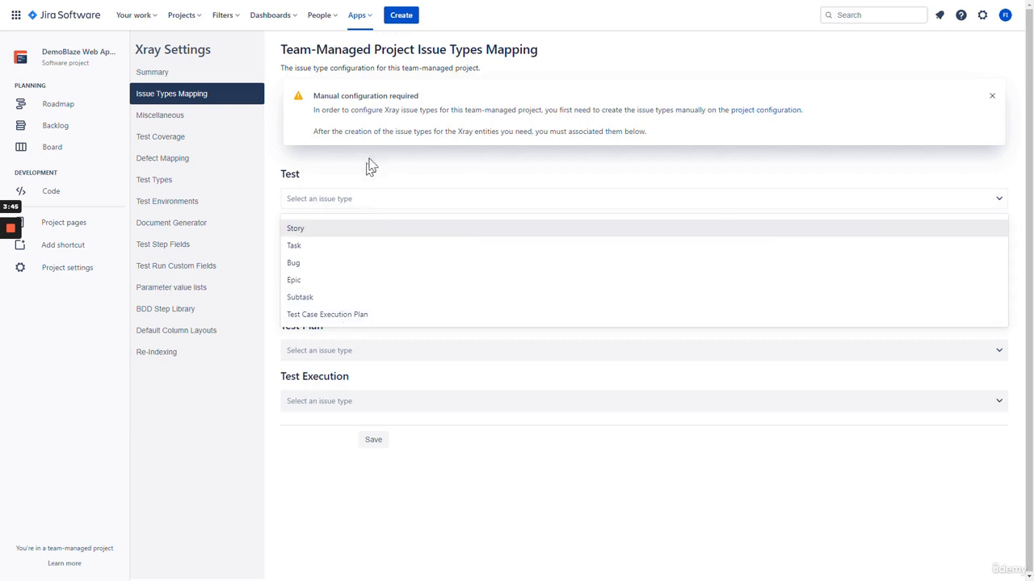
{"action": "left_click", "coordinate": [381, 175]}
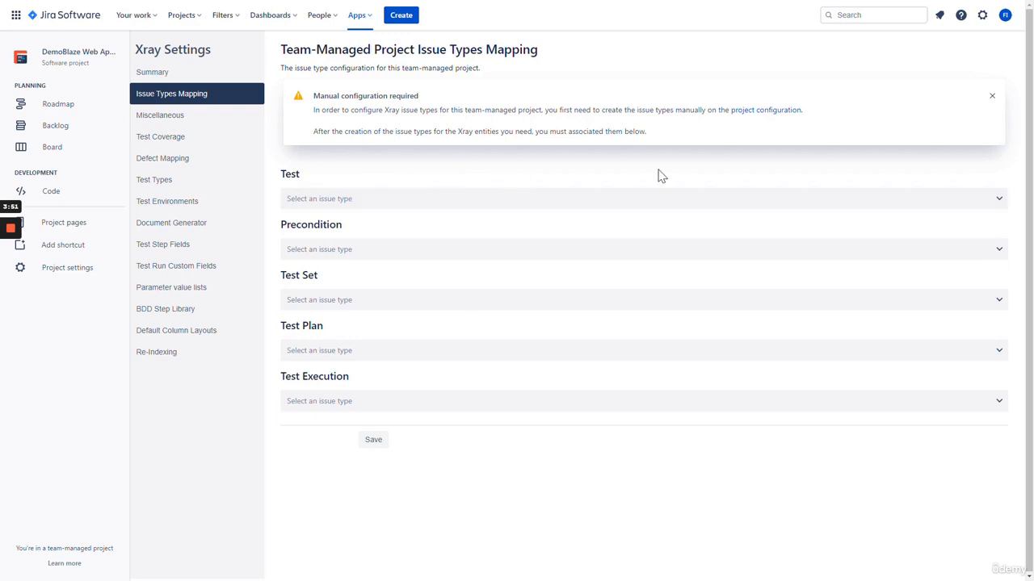
{"action": "left_click", "coordinate": [754, 113]}
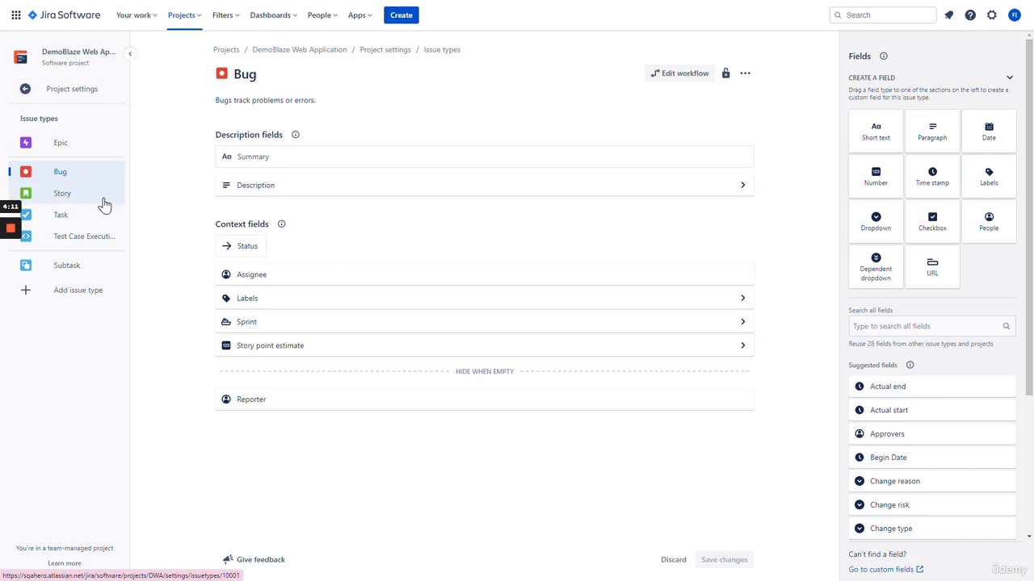
View Test Case Execution Plan, then open the Create issue type dialog
{"action": "left_click", "coordinate": [79, 247]}
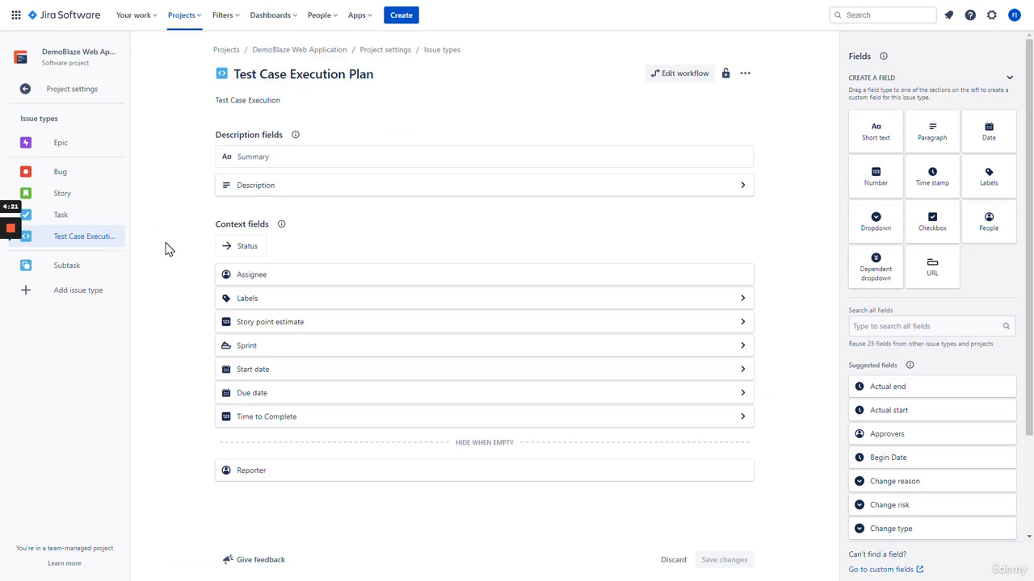
{"action": "left_click", "coordinate": [80, 299]}
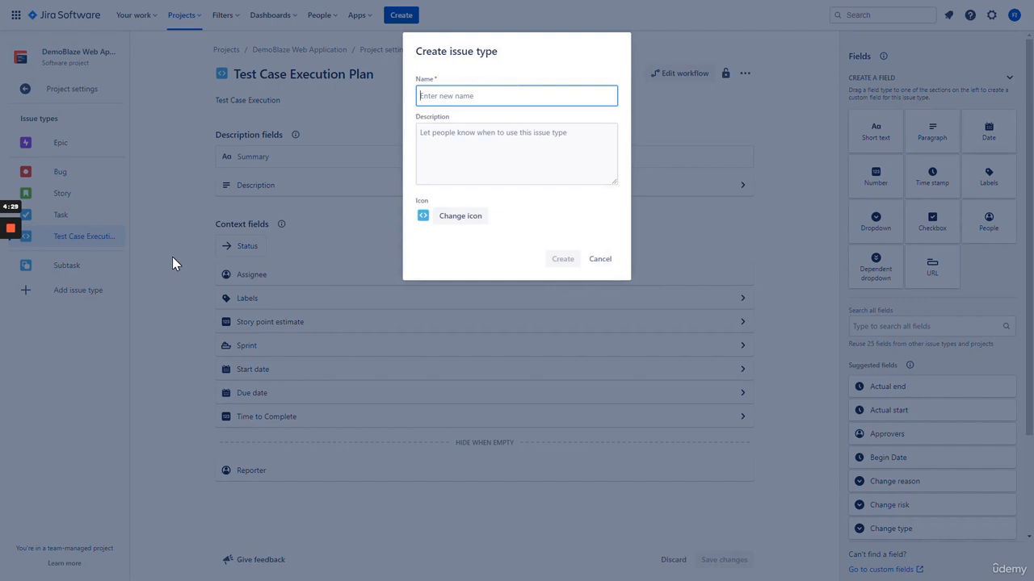
Create issue types named Test, Test Execution, Test Plan and Test Set
{"action": "type", "text": "Test"}
{"action": "key", "text": "BackSpace"}
{"action": "key", "text": "BackSpace"}
{"action": "key", "text": "BackSpace"}
{"action": "key", "text": "BackSpace"}
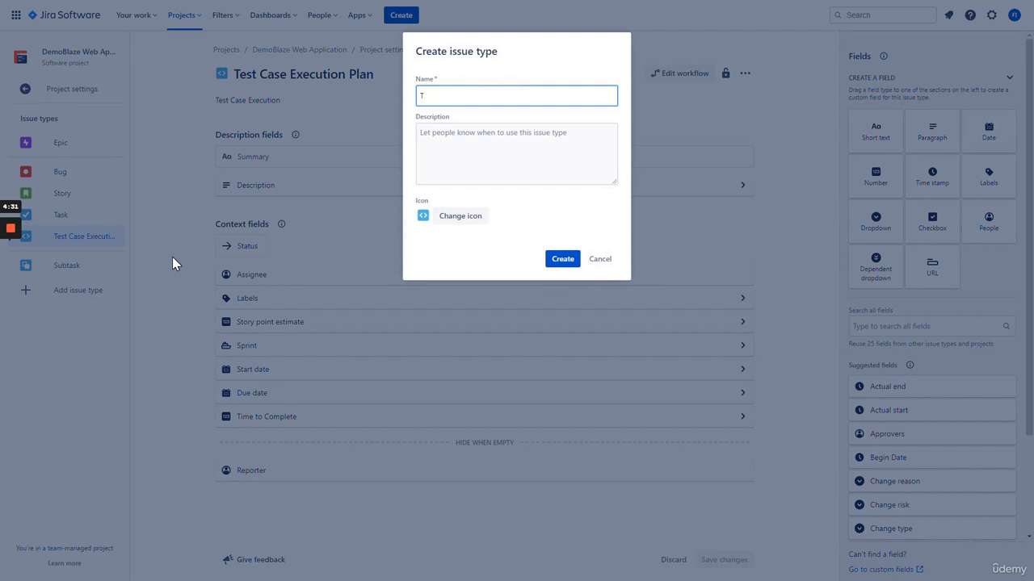
{"action": "type", "text": "Test"}
{"action": "type", "text": "Executi"}
{"action": "key", "text": "BackSpace"}
{"action": "key", "text": "BackSpace"}
{"action": "key", "text": "ctrl+BackSpace"}
{"action": "key", "text": "ctrl+BackSpace"}
{"action": "key", "text": "ctrl+BackSpace"}
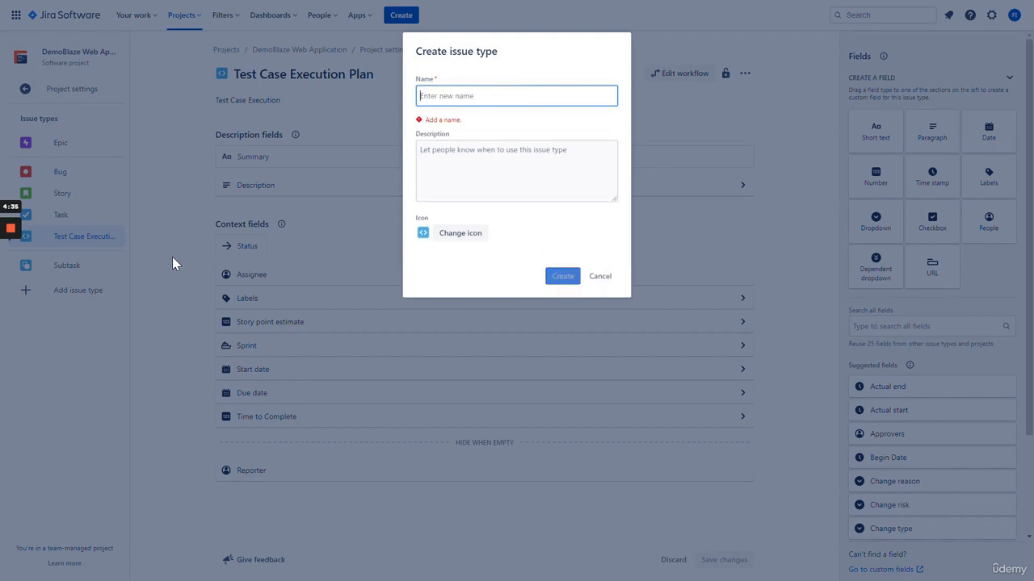
{"action": "type", "text": "Test Set"}
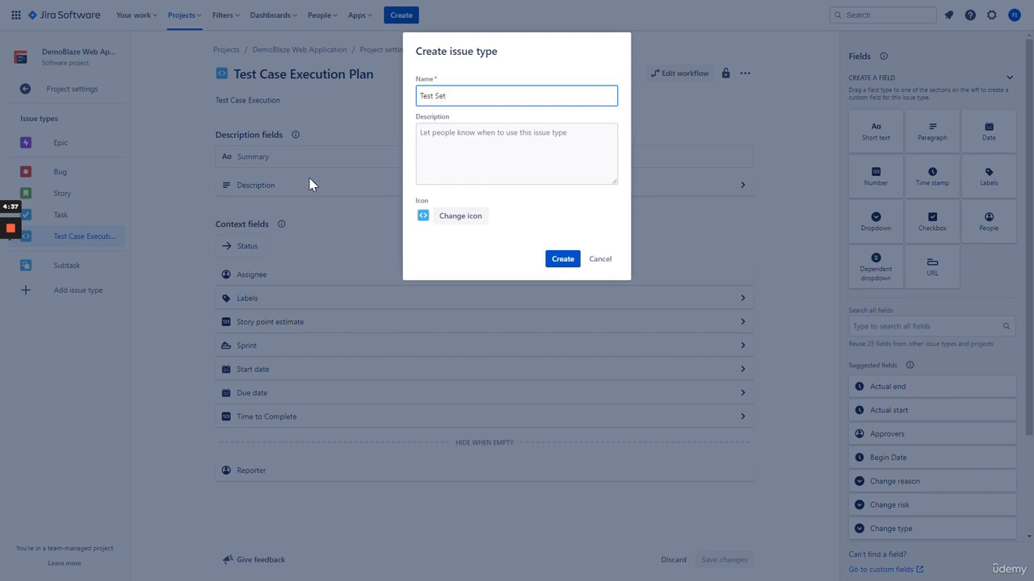
{"action": "left_click", "coordinate": [576, 210]}
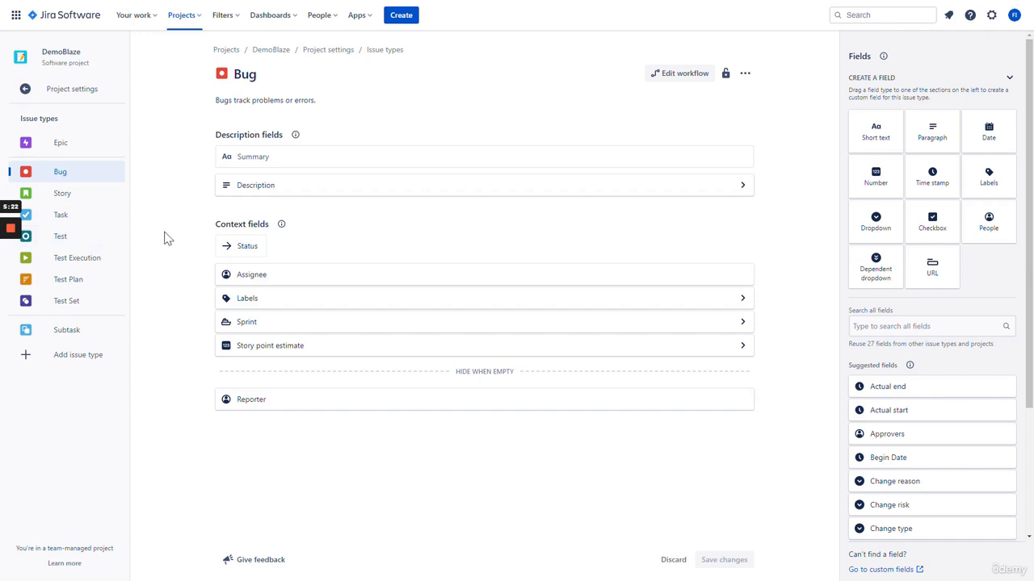
Cancel a new issue type form and review Test, Test Execution, Test Plan and Test Set
{"action": "left_click", "coordinate": [78, 360]}
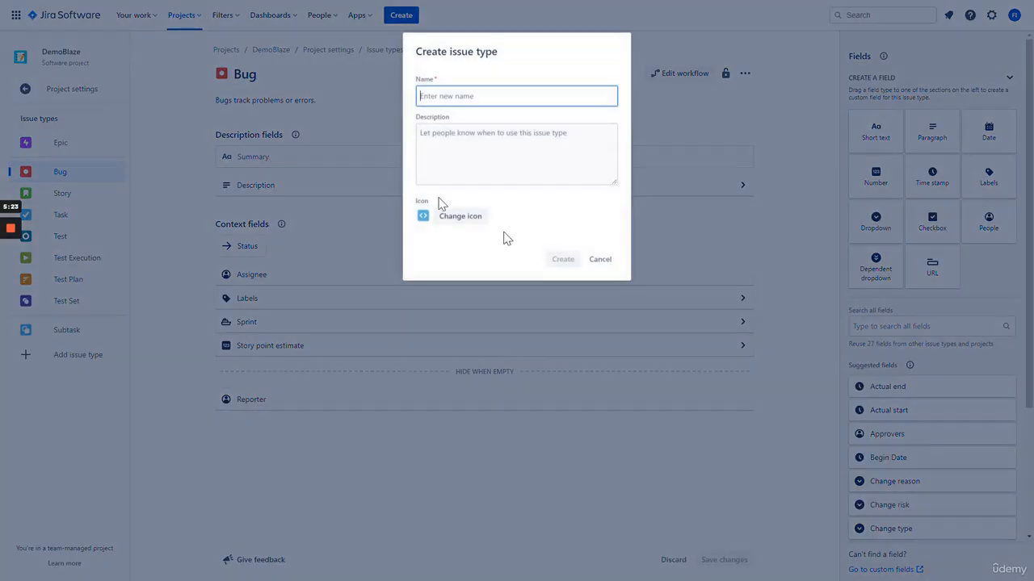
{"action": "left_click", "coordinate": [602, 261]}
{"action": "left_click", "coordinate": [103, 241]}
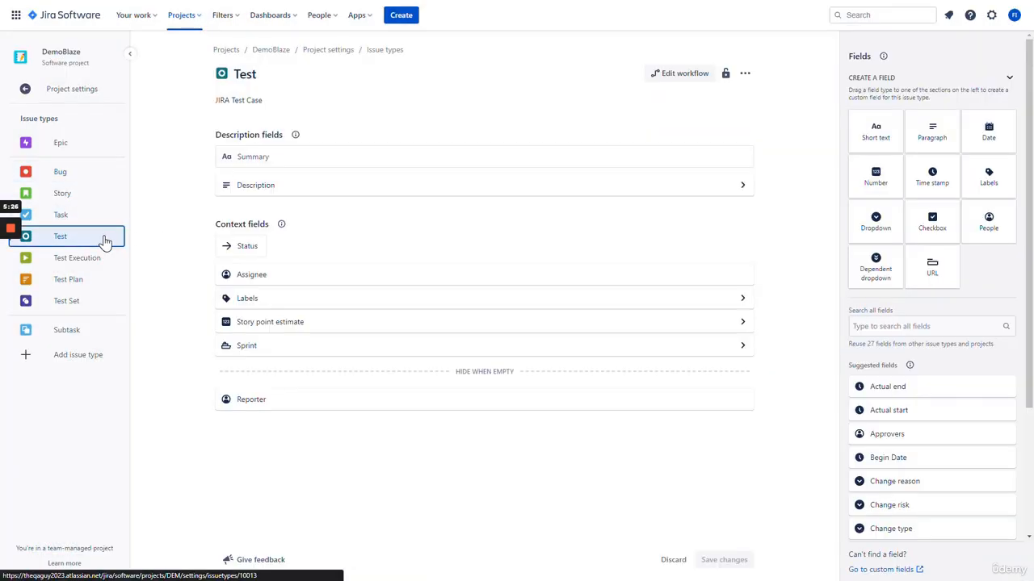
{"action": "left_click", "coordinate": [98, 268]}
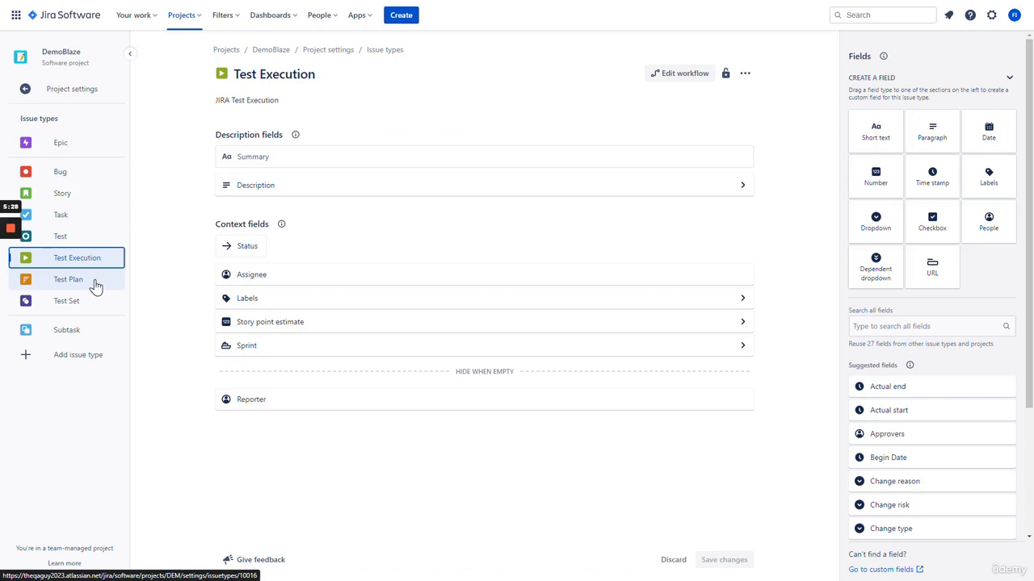
{"action": "left_click", "coordinate": [95, 284]}
{"action": "left_click", "coordinate": [94, 309]}
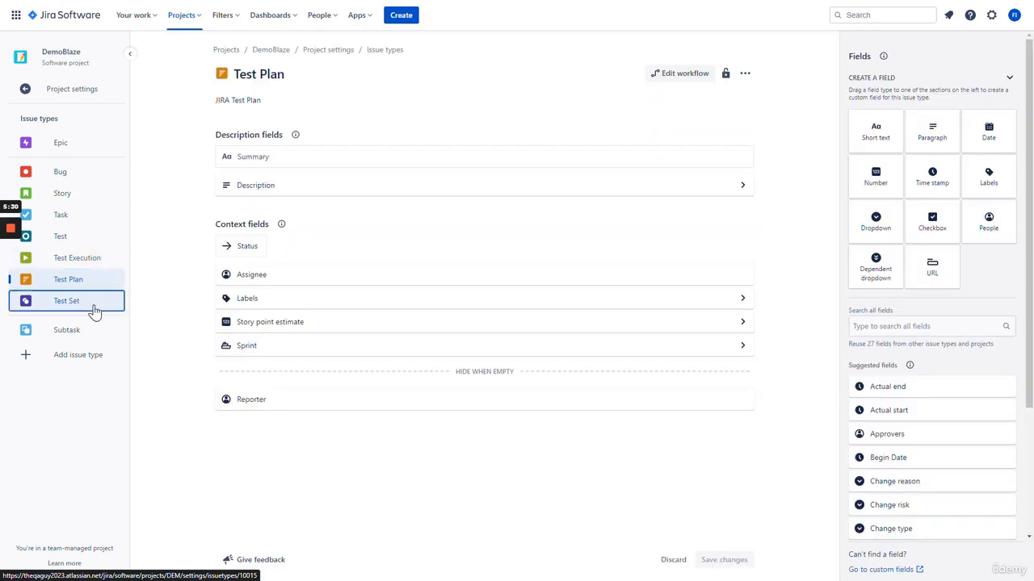
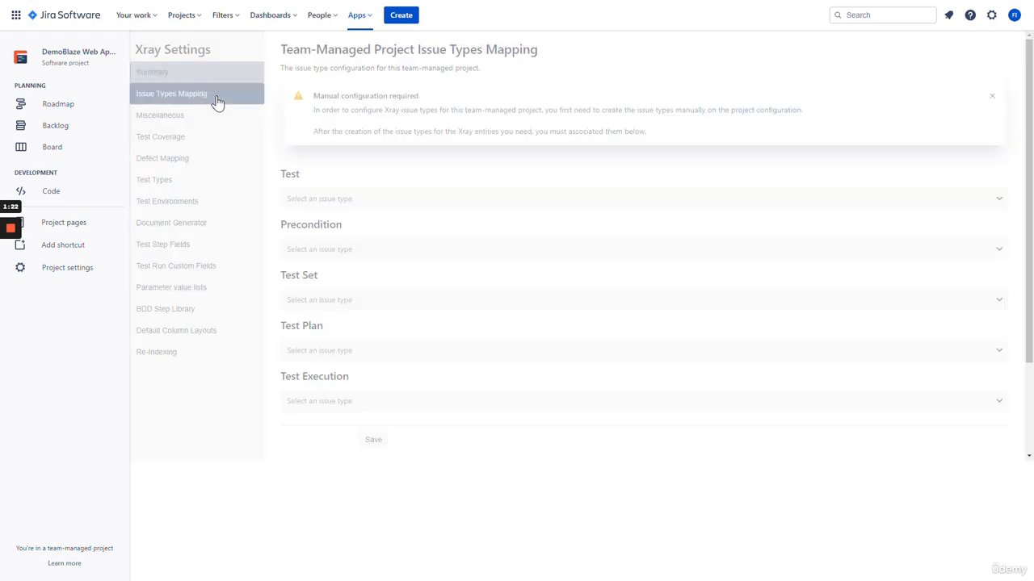
Follow the warning's 'project configuration' link to the DemoBlaze Web Application issue types settings
{"action": "left_click", "coordinate": [757, 117]}
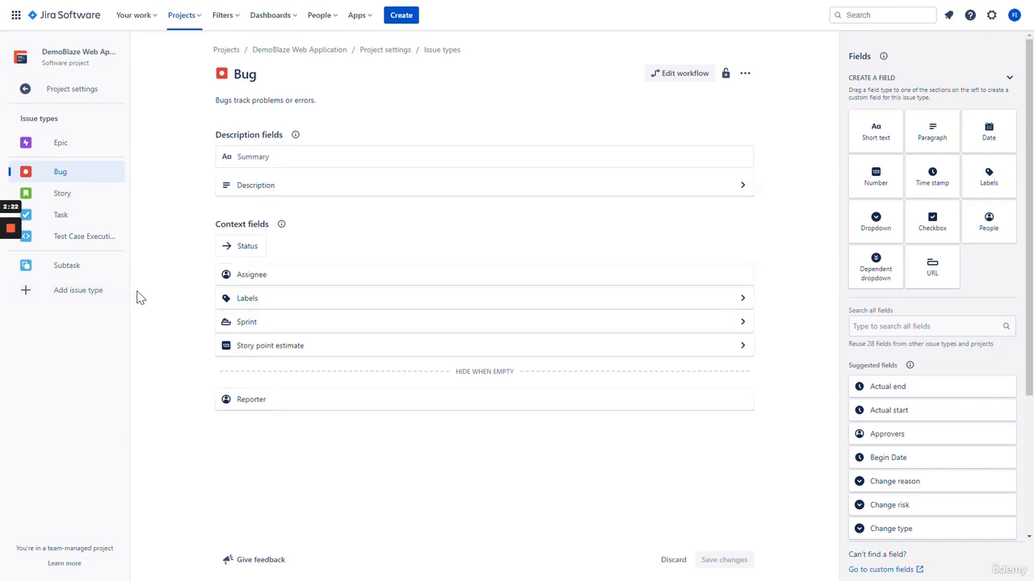
Start a new issue type named 'Test Case' with description 'JIRA Test Case'
{"action": "left_click", "coordinate": [81, 295]}
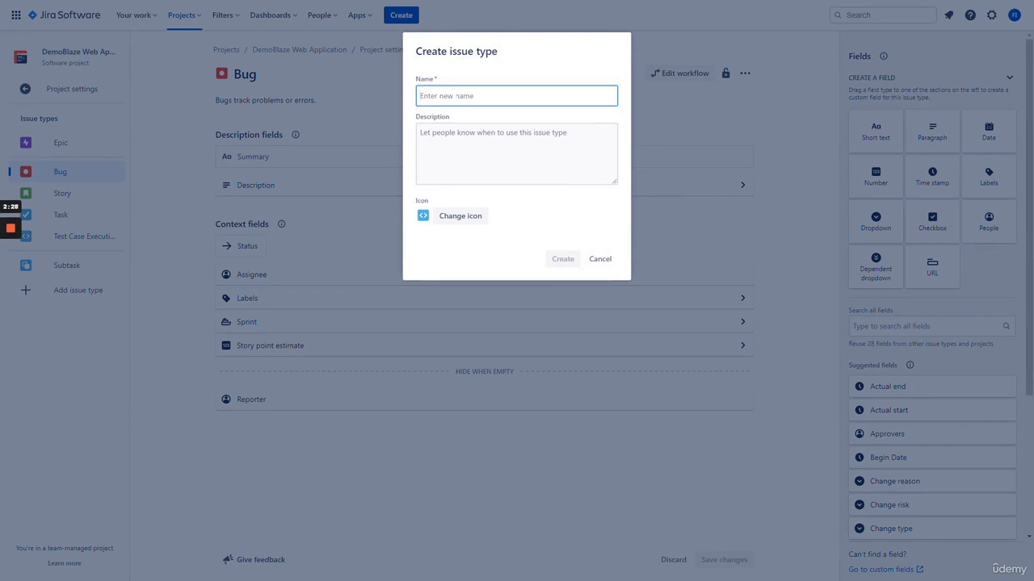
{"action": "type", "text": "Test Case"}
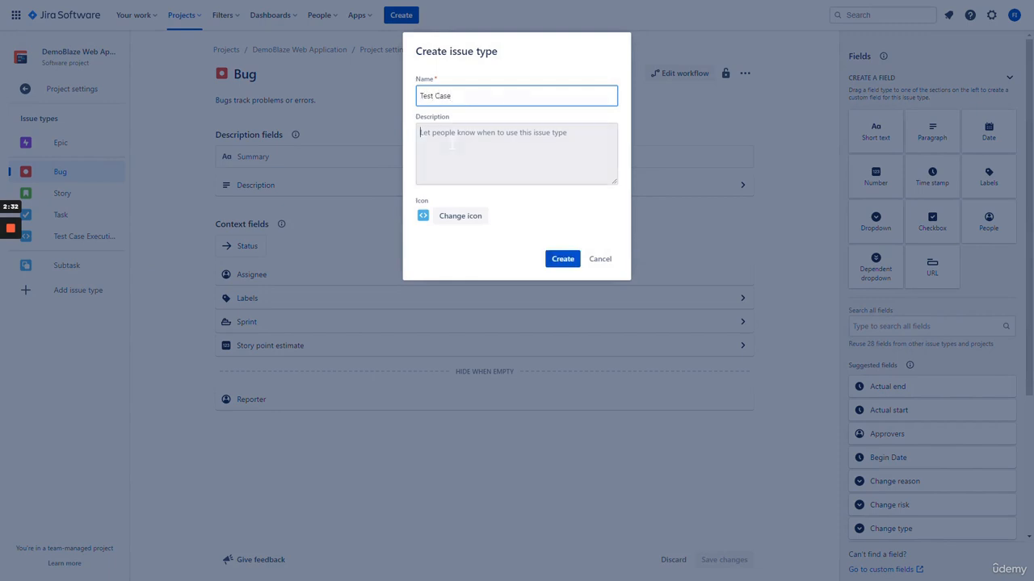
{"action": "left_click", "coordinate": [517, 153]}
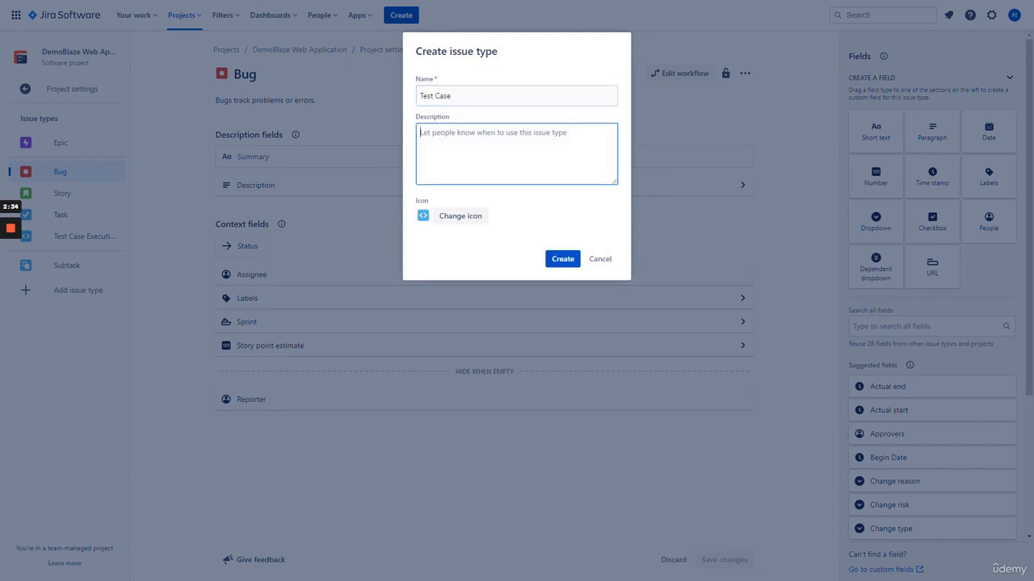
{"action": "type", "text": "JIRA Test Case"}
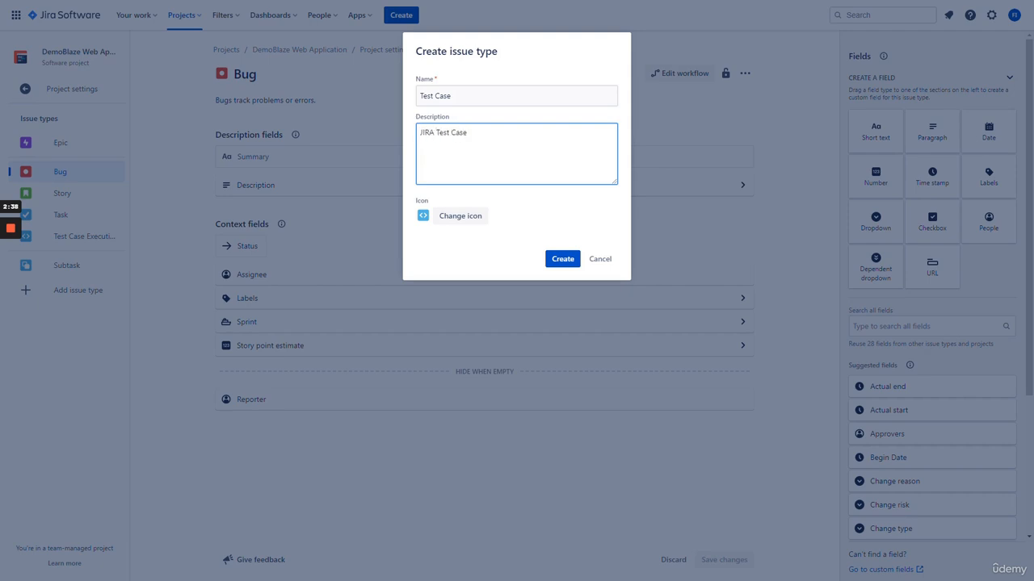
{"action": "left_click", "coordinate": [512, 201]}
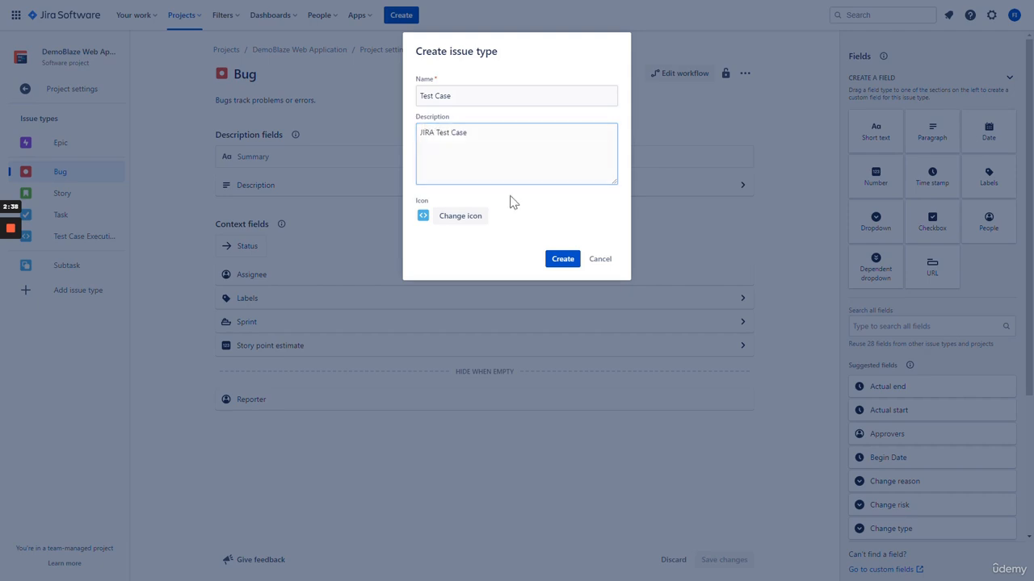
Upload the teal 'test' icon from the X-Ray Icons folder and create the issue type
{"action": "left_click", "coordinate": [458, 218]}
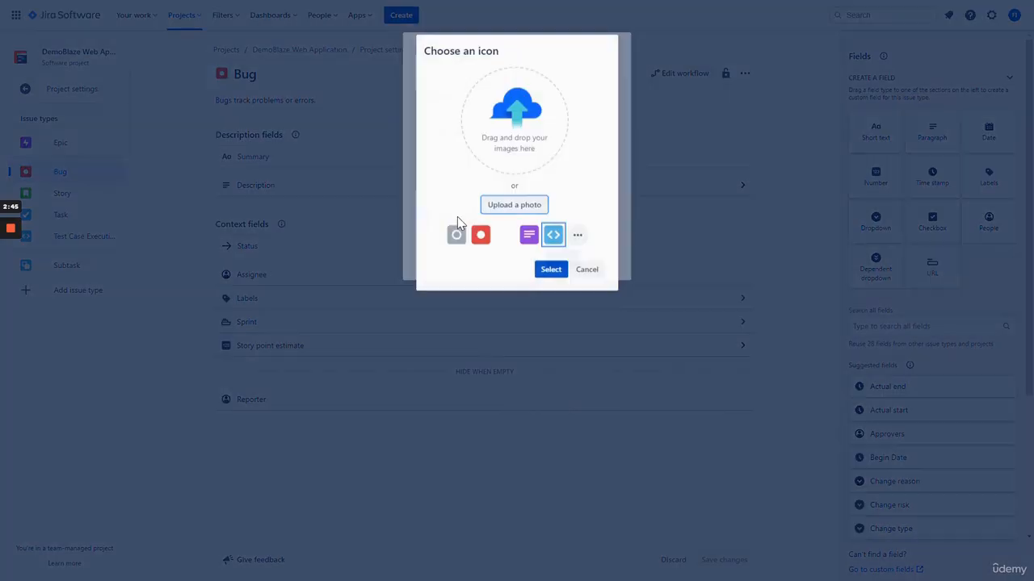
{"action": "left_click", "coordinate": [515, 207]}
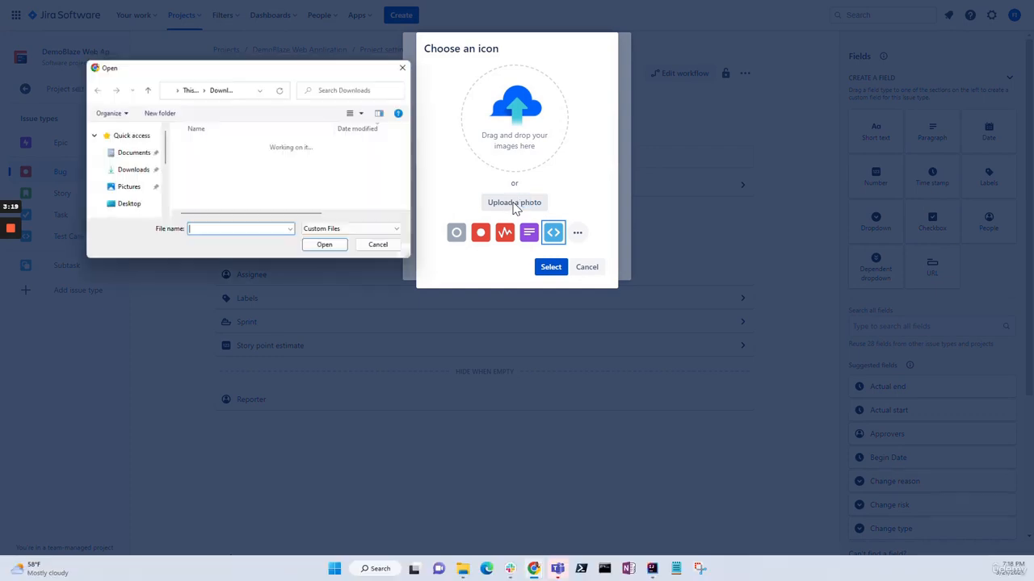
{"action": "left_click", "coordinate": [128, 152]}
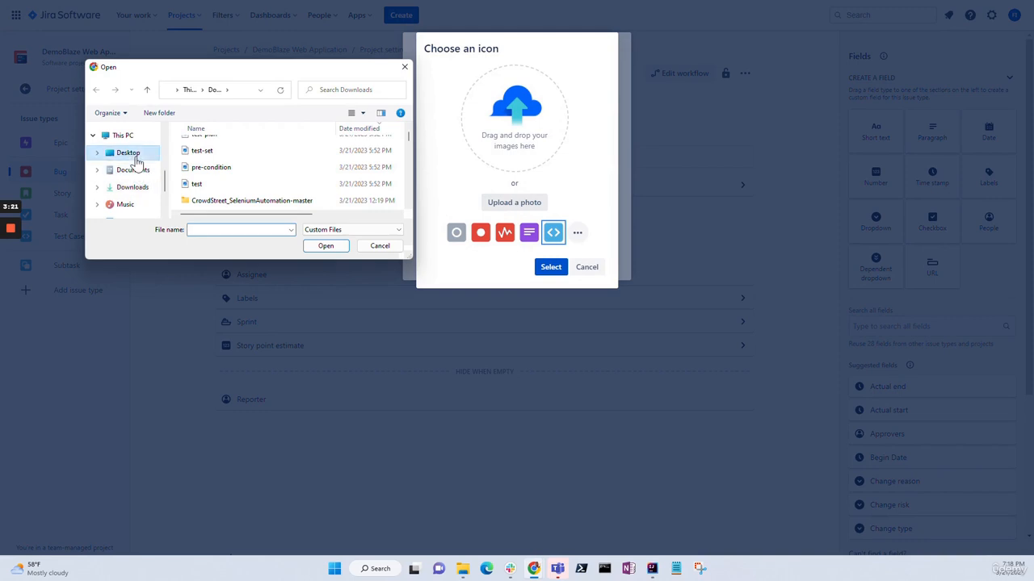
{"action": "scroll", "coordinate": [261, 167], "scroll_direction": "up", "scroll_amount": 5}
{"action": "double_click", "coordinate": [242, 161]}
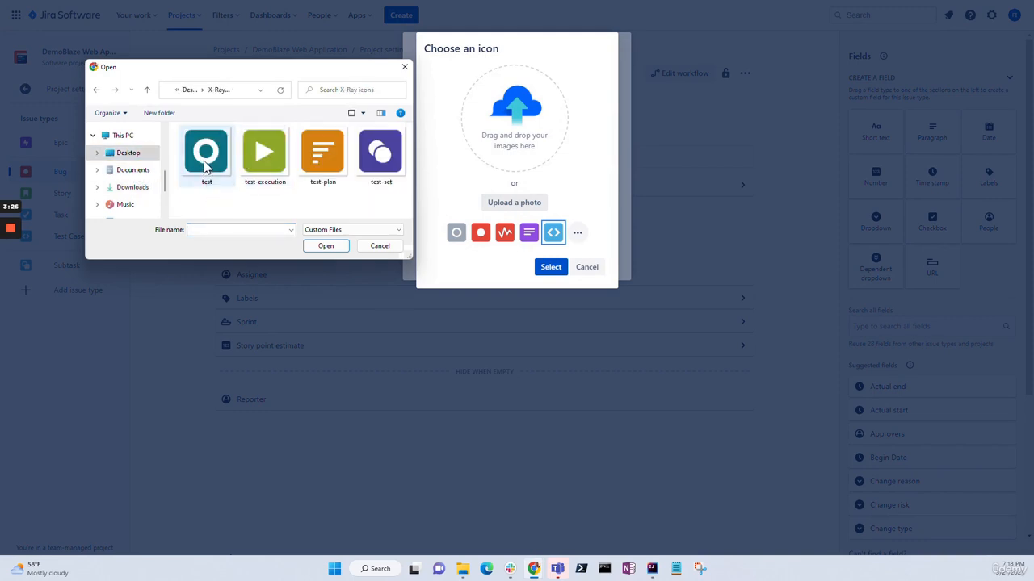
{"action": "left_click", "coordinate": [205, 166]}
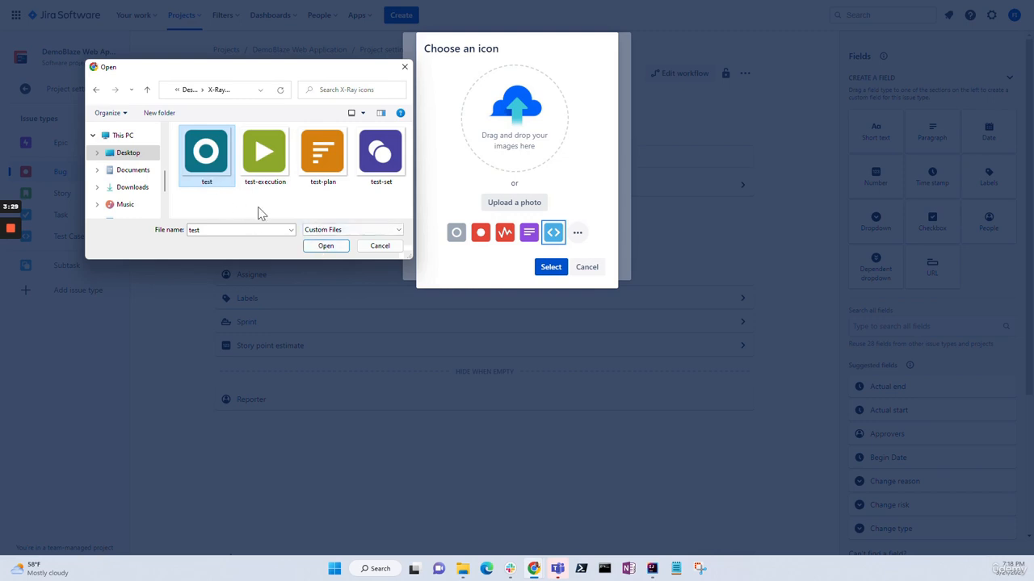
{"action": "left_click", "coordinate": [323, 246]}
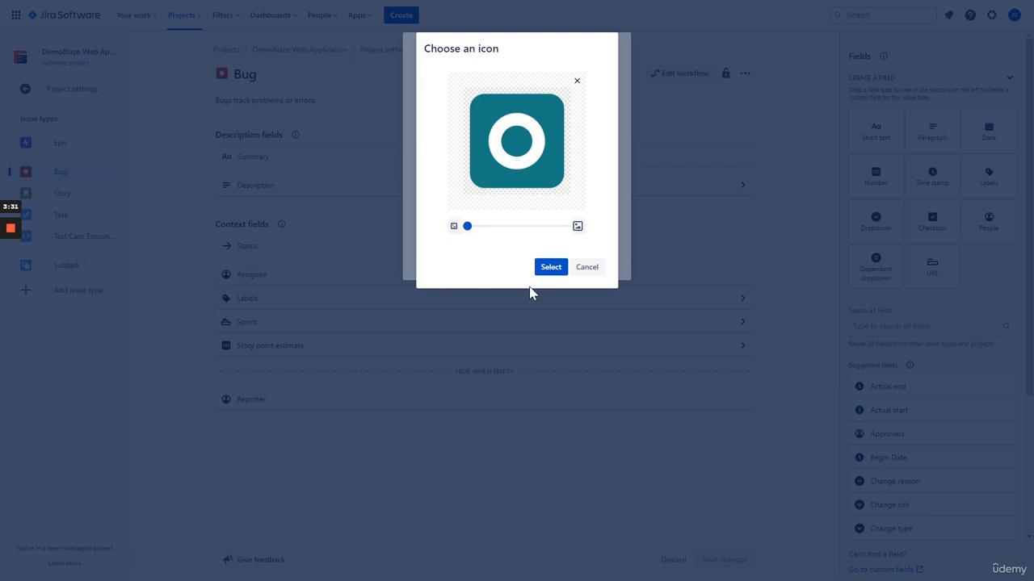
{"action": "left_click", "coordinate": [542, 269]}
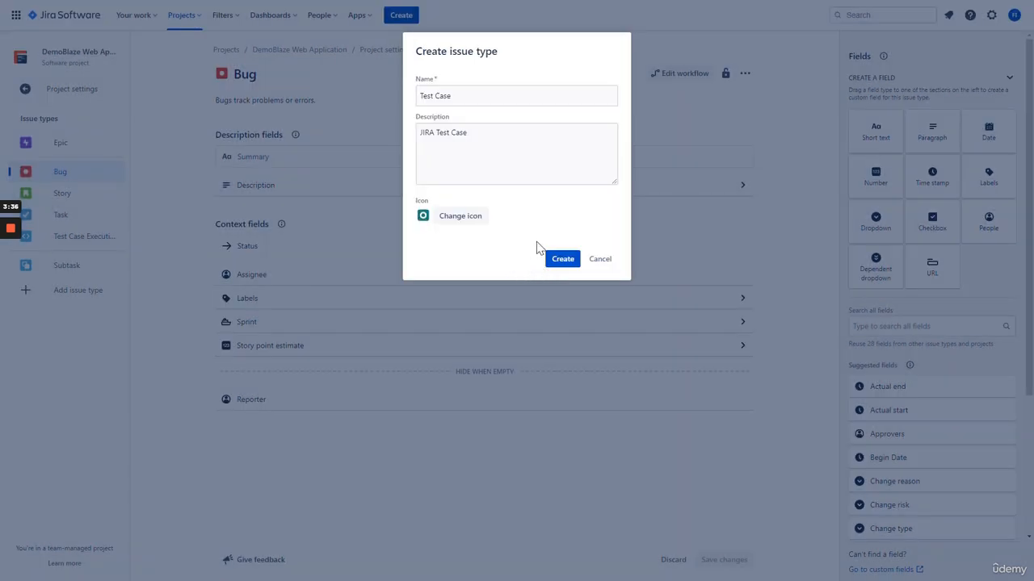
{"action": "left_click", "coordinate": [563, 262]}
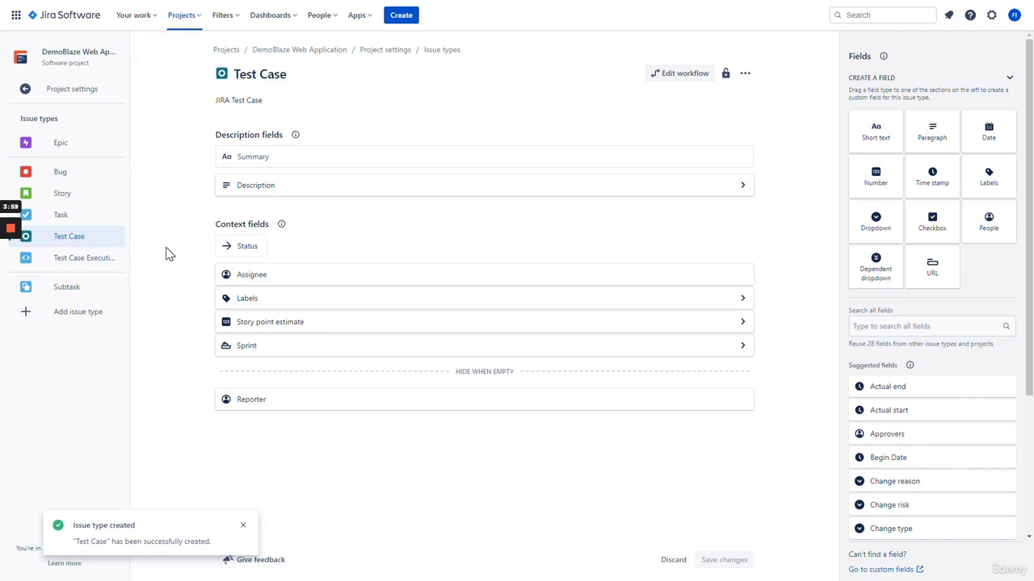
Create 'Test Case Execution' described 'JIRA Test Case Execution' with the uploaded green play icon
{"action": "left_click", "coordinate": [60, 318]}
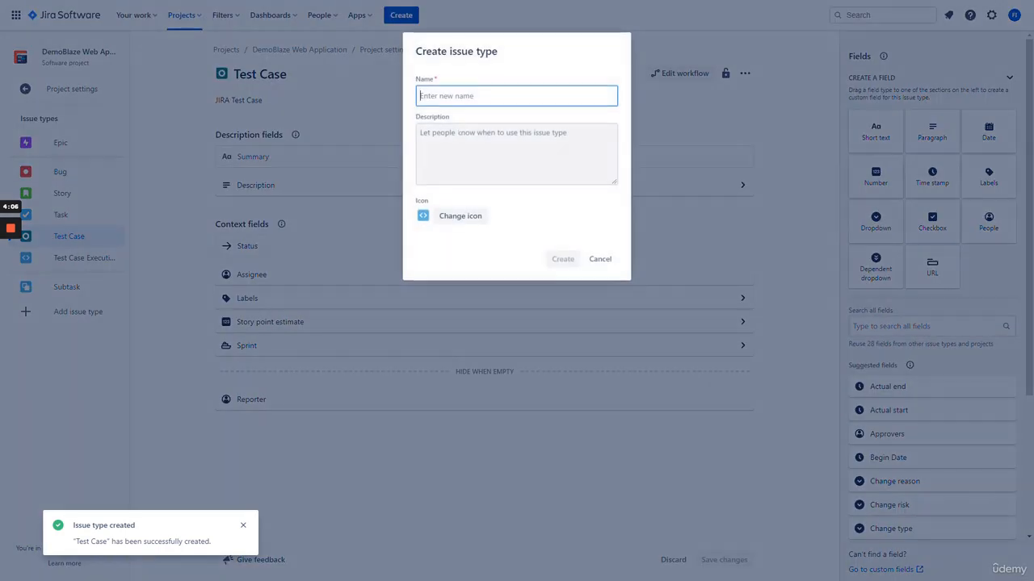
{"action": "type", "text": "Tes"}
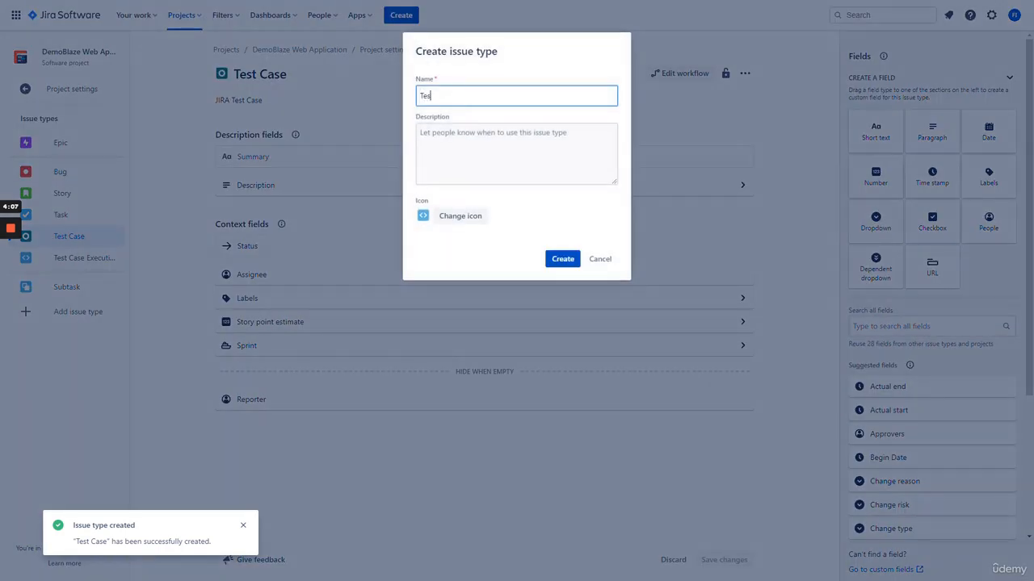
{"action": "type", "text": "t Case Execution"}
{"action": "left_click", "coordinate": [462, 135]}
{"action": "type", "text": "J"}
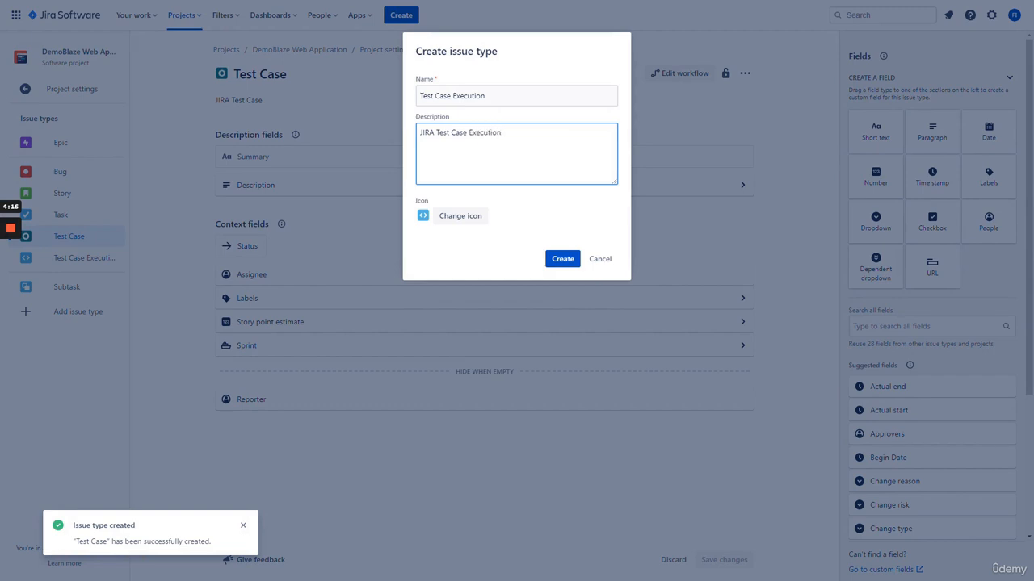
{"action": "left_click", "coordinate": [484, 216]}
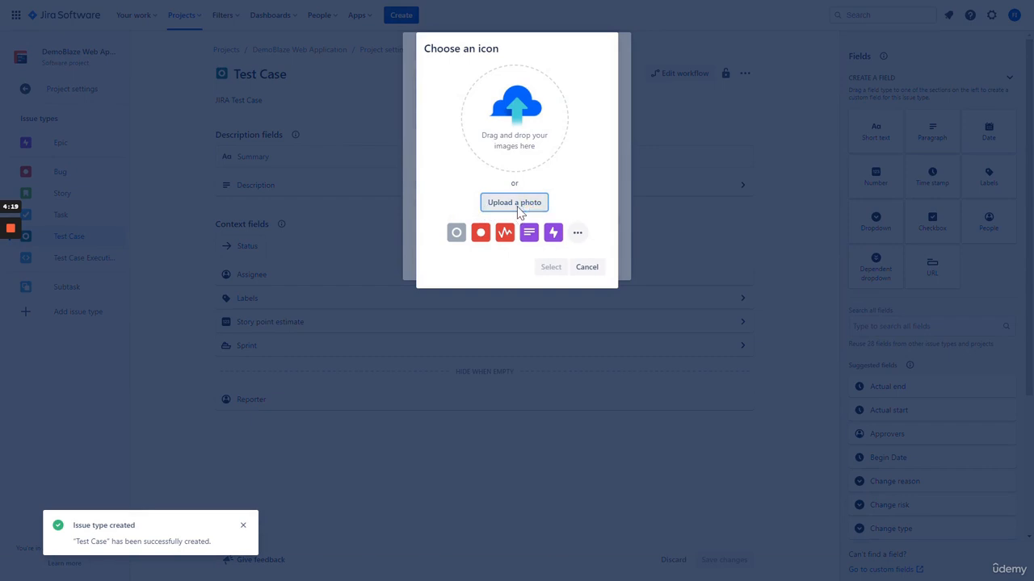
{"action": "left_click", "coordinate": [517, 204]}
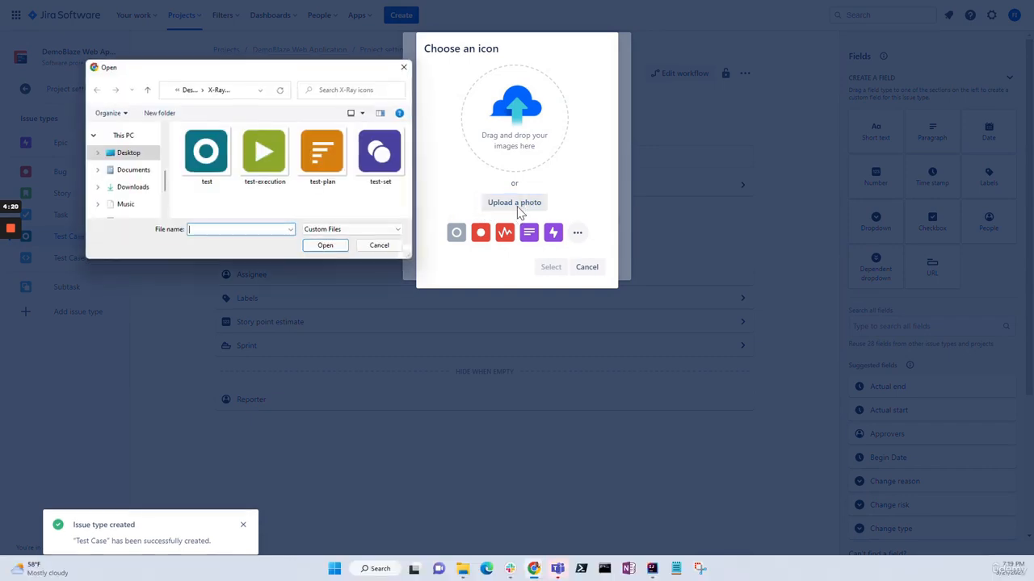
{"action": "double_click", "coordinate": [262, 157]}
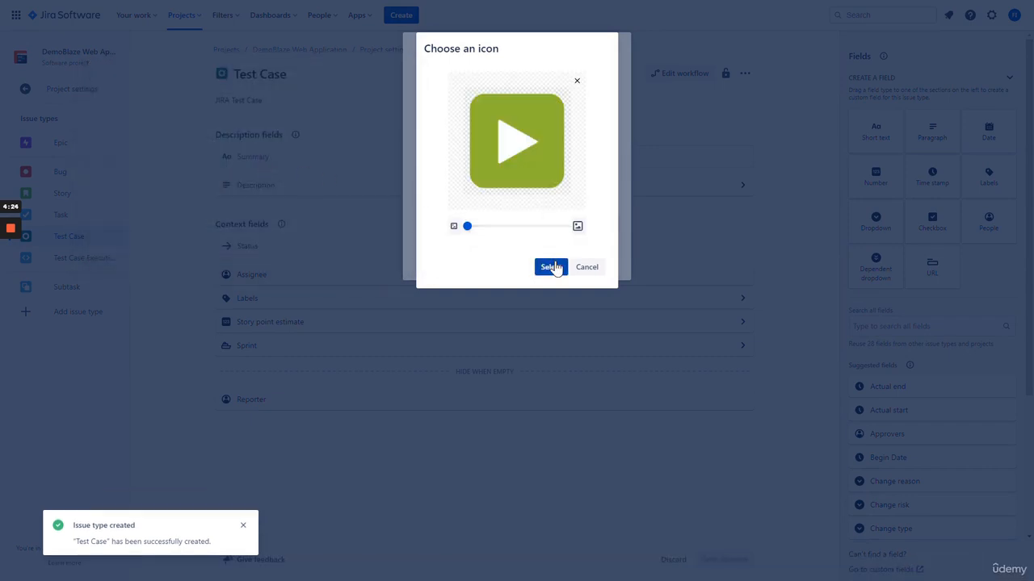
{"action": "left_click", "coordinate": [550, 267]}
{"action": "left_click", "coordinate": [562, 259]}
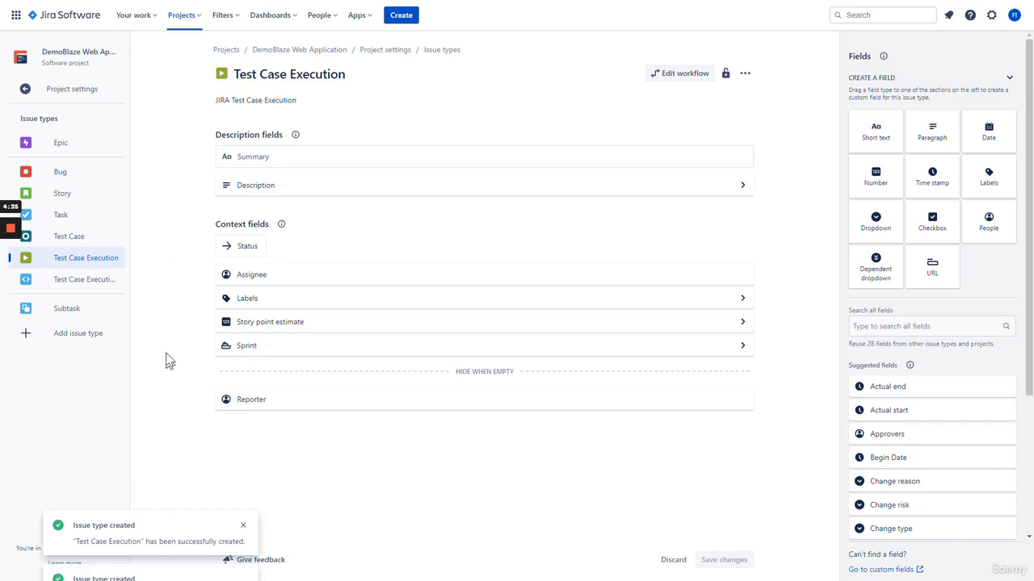
Create 'Test Set' described 'JIRA Test Set' using the uploaded X-Ray test-set icon
{"action": "left_click", "coordinate": [73, 332]}
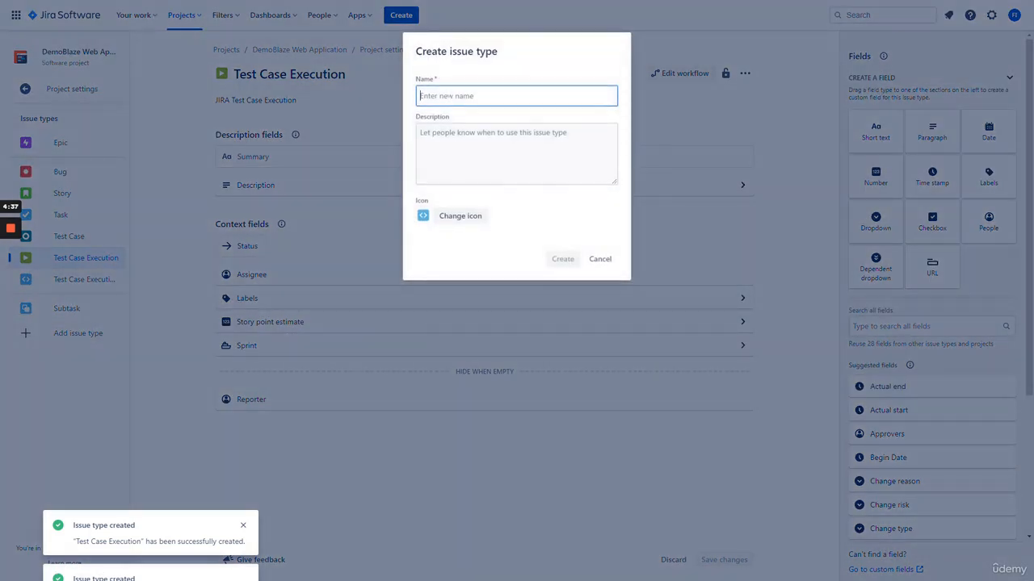
{"action": "type", "text": "Test"}
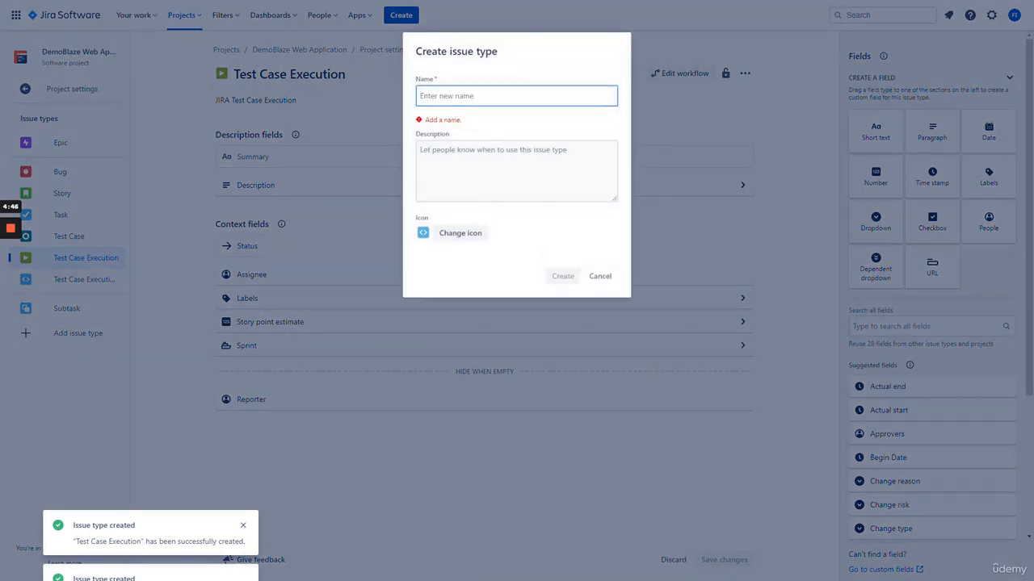
{"action": "type", "text": "Test"}
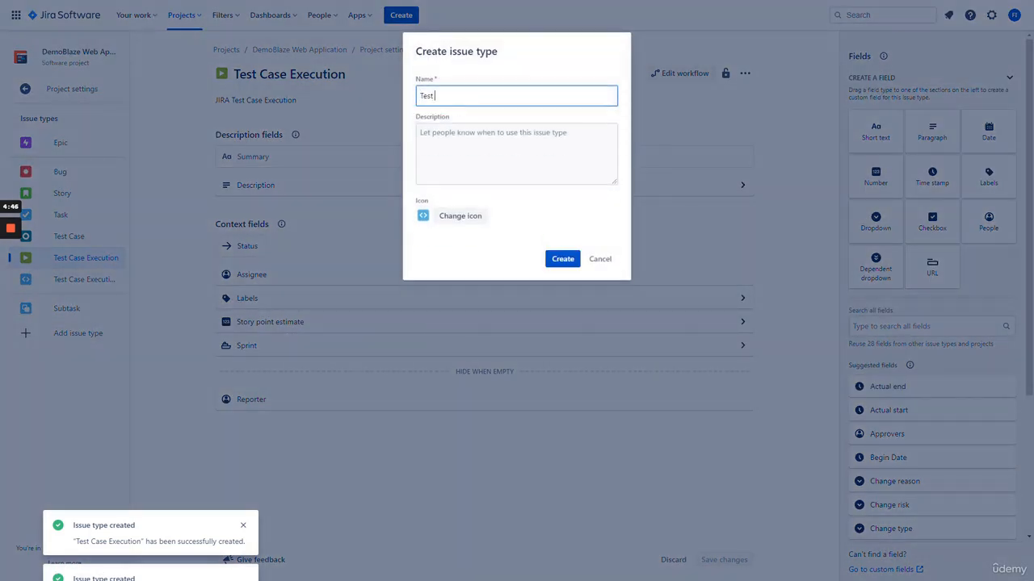
{"action": "left_click", "coordinate": [442, 133]}
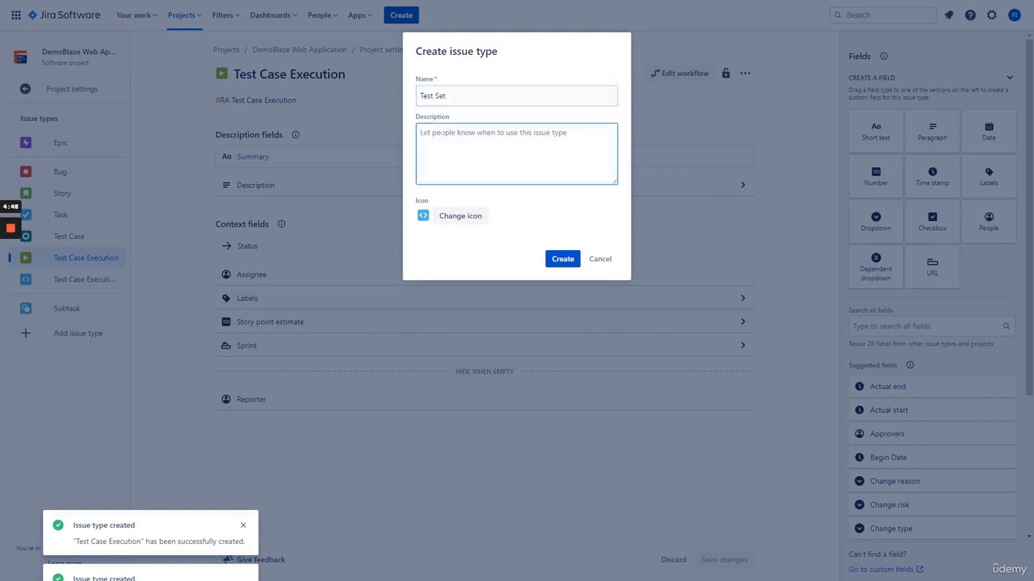
{"action": "type", "text": "JIRA"}
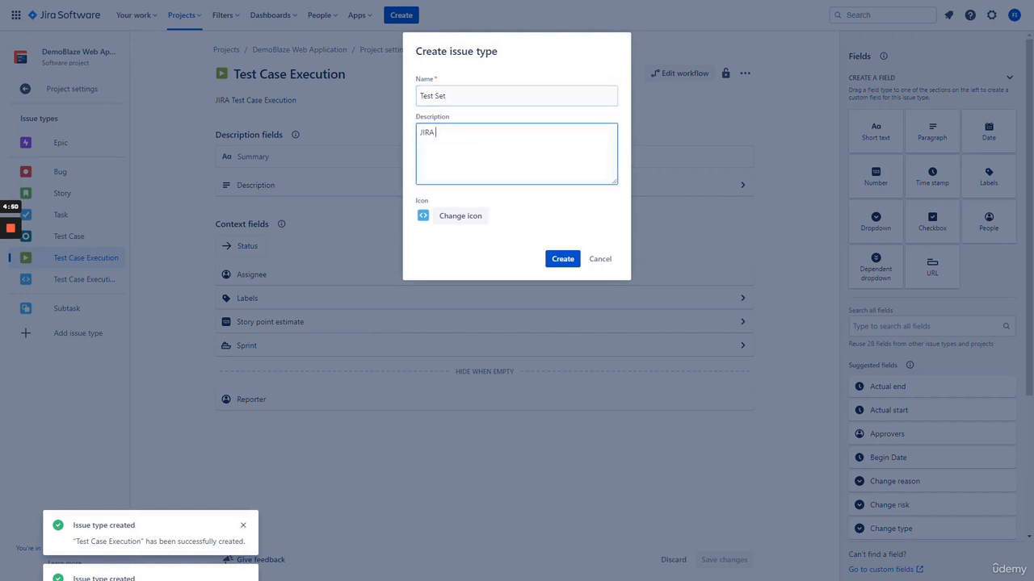
{"action": "type", "text": " Test Set"}
{"action": "left_click", "coordinate": [456, 209]}
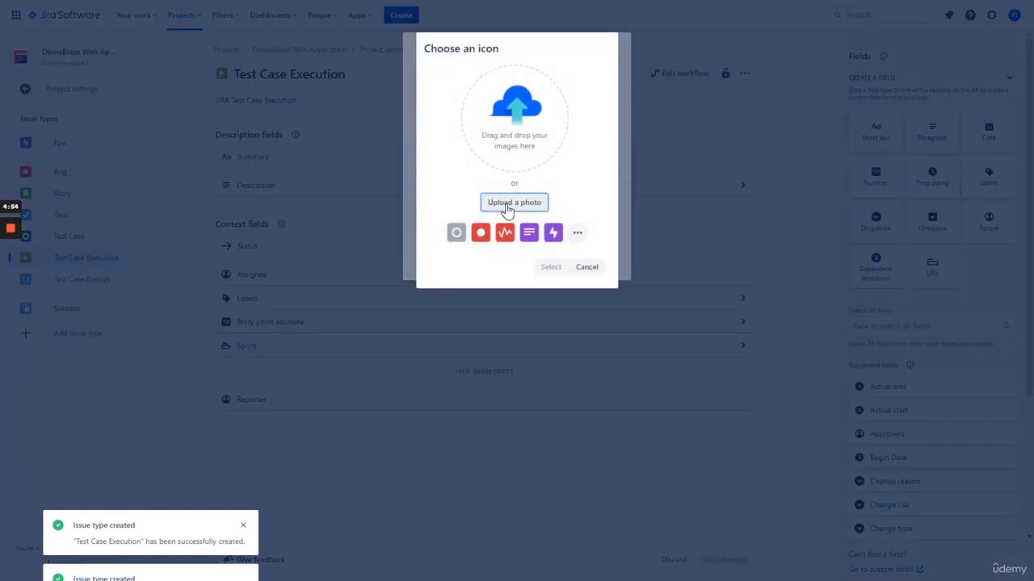
{"action": "left_click", "coordinate": [511, 205]}
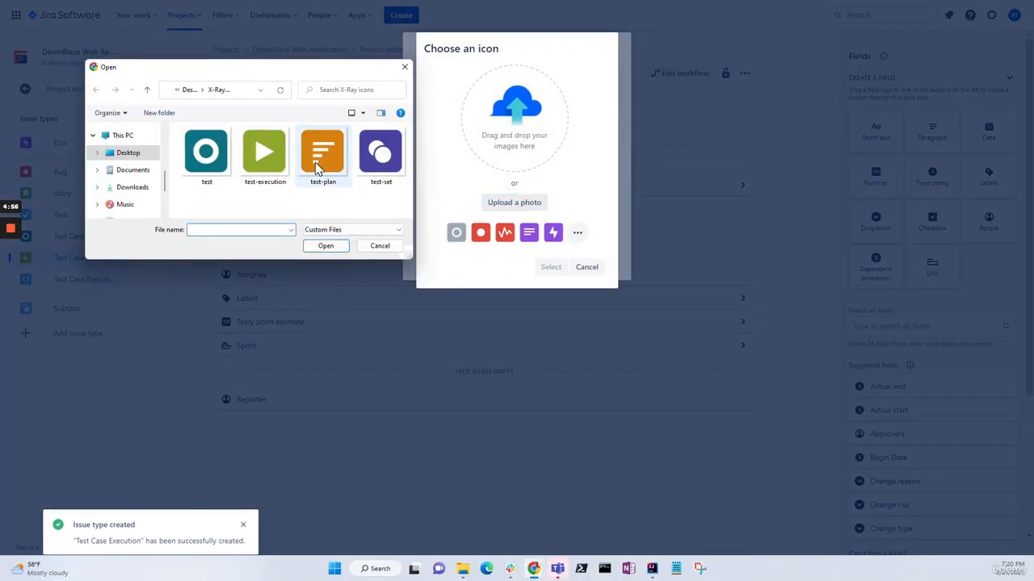
{"action": "double_click", "coordinate": [376, 159]}
{"action": "left_click", "coordinate": [553, 263]}
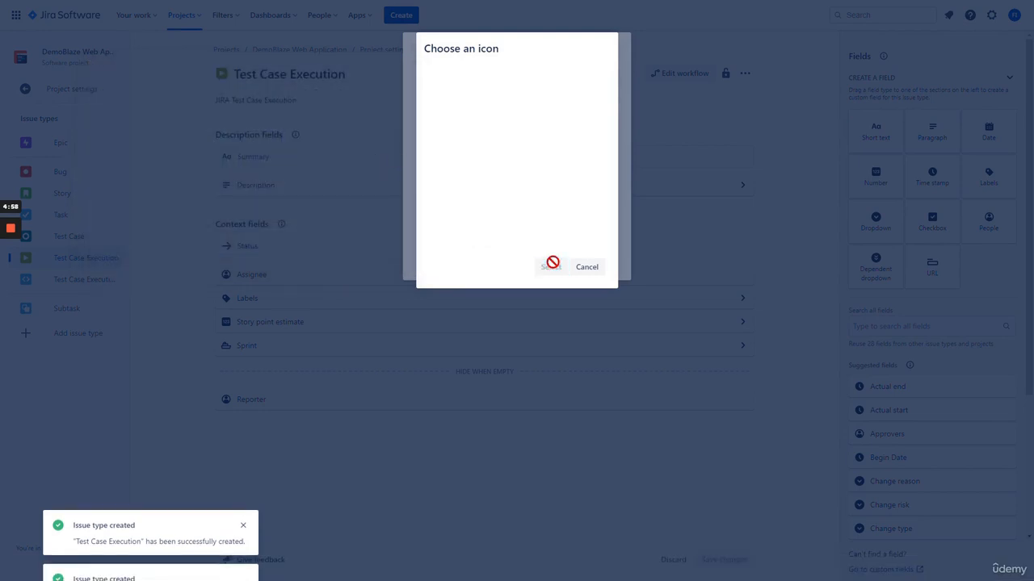
{"action": "left_click", "coordinate": [560, 260]}
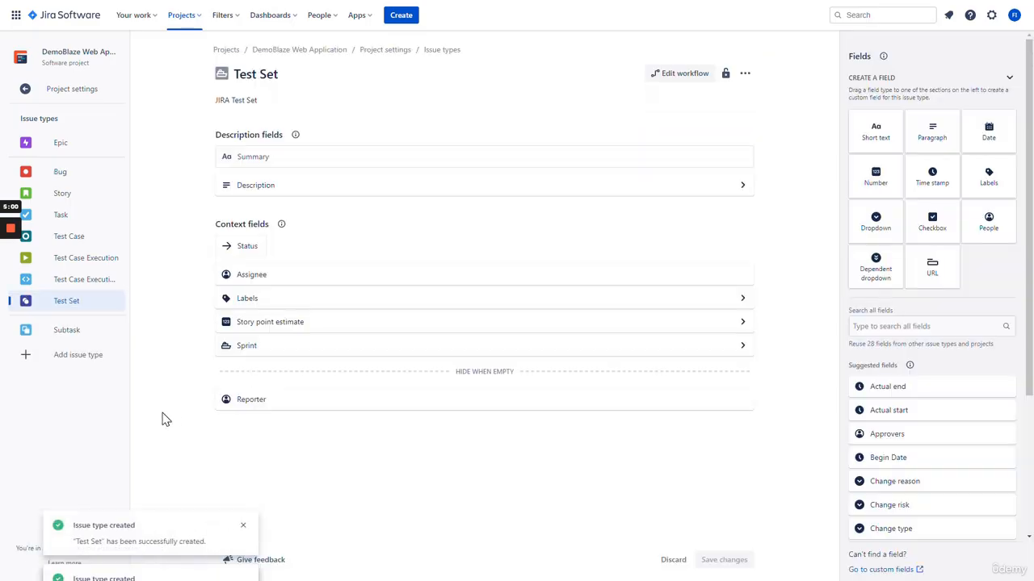
Create 'Test Plan' described 'JIRA Test Plan' with the orange test-plan icon
{"action": "left_click", "coordinate": [77, 360]}
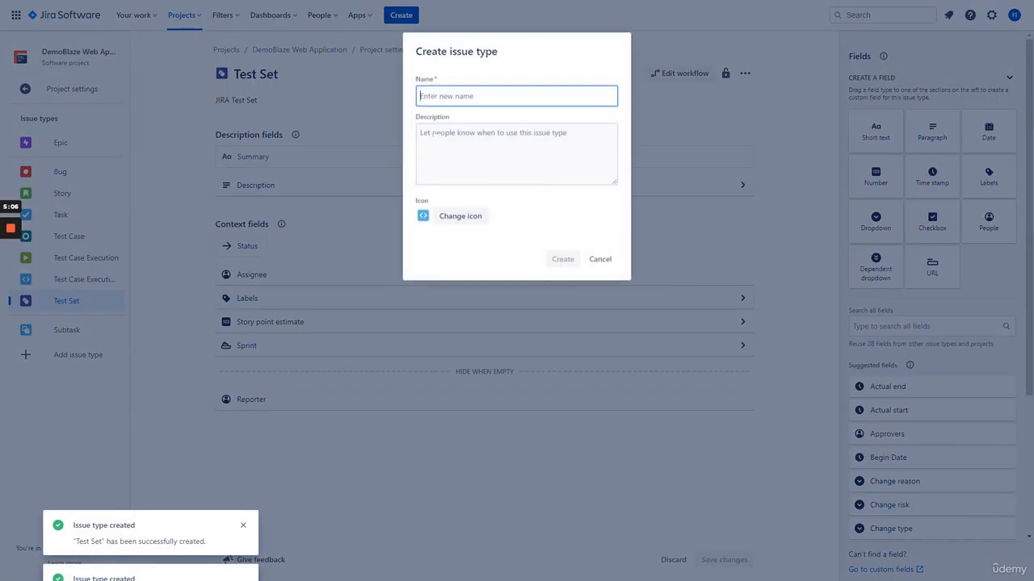
{"action": "type", "text": "Test Plan"}
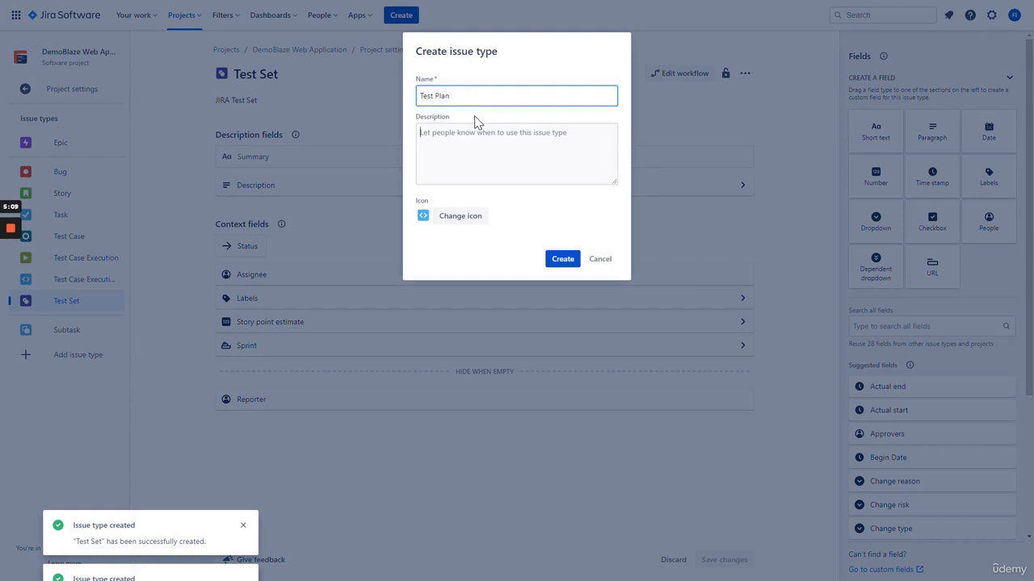
{"action": "key", "text": "Tab"}
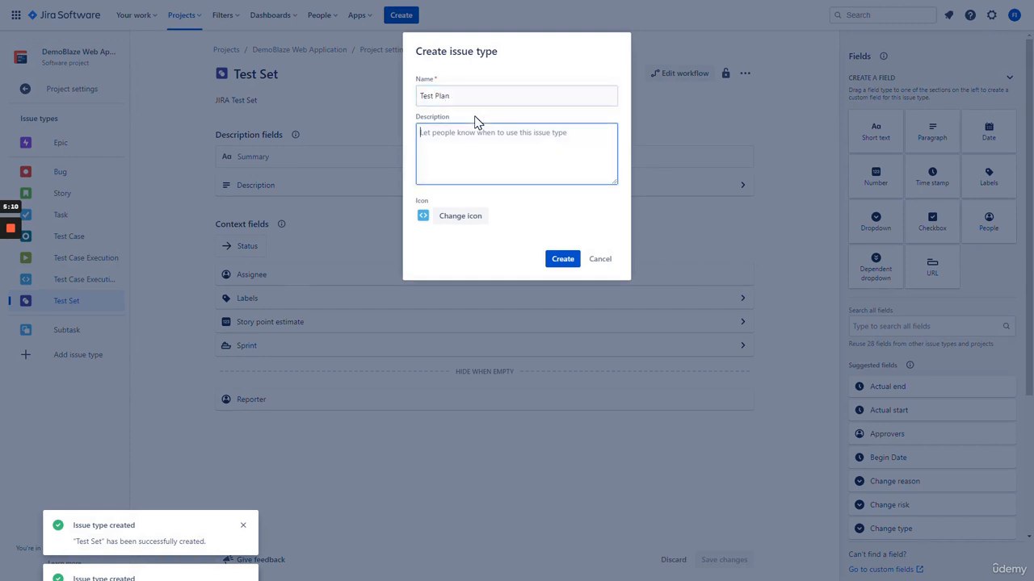
{"action": "type", "text": "JIRA Test Plan"}
{"action": "left_click", "coordinate": [460, 216]}
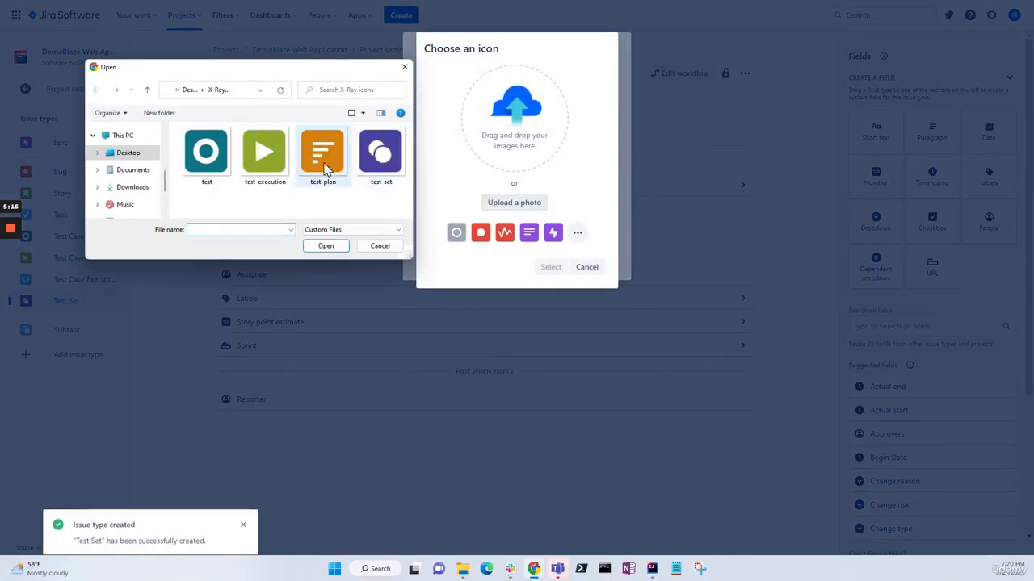
{"action": "double_click", "coordinate": [323, 172]}
{"action": "left_click", "coordinate": [551, 267]}
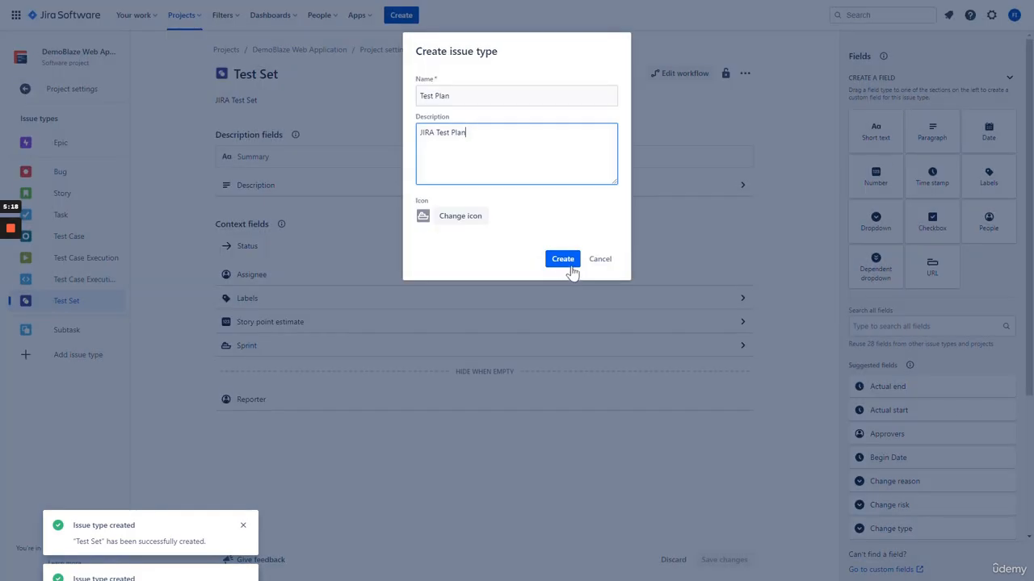
{"action": "left_click", "coordinate": [562, 259]}
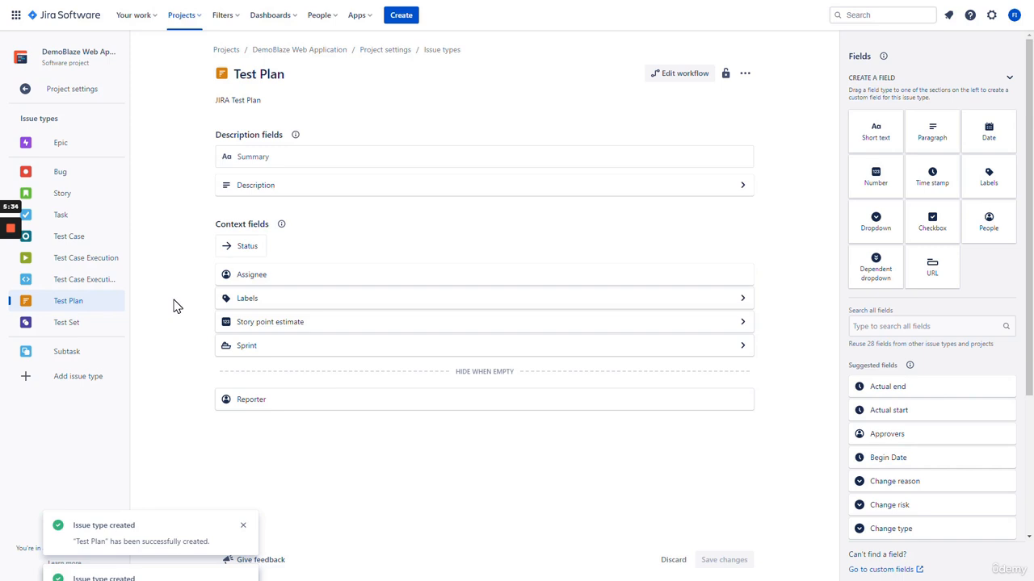
Configure Xray for the DemoBlaze Web Application project and open its issue types mapping
{"action": "left_click", "coordinate": [359, 15]}
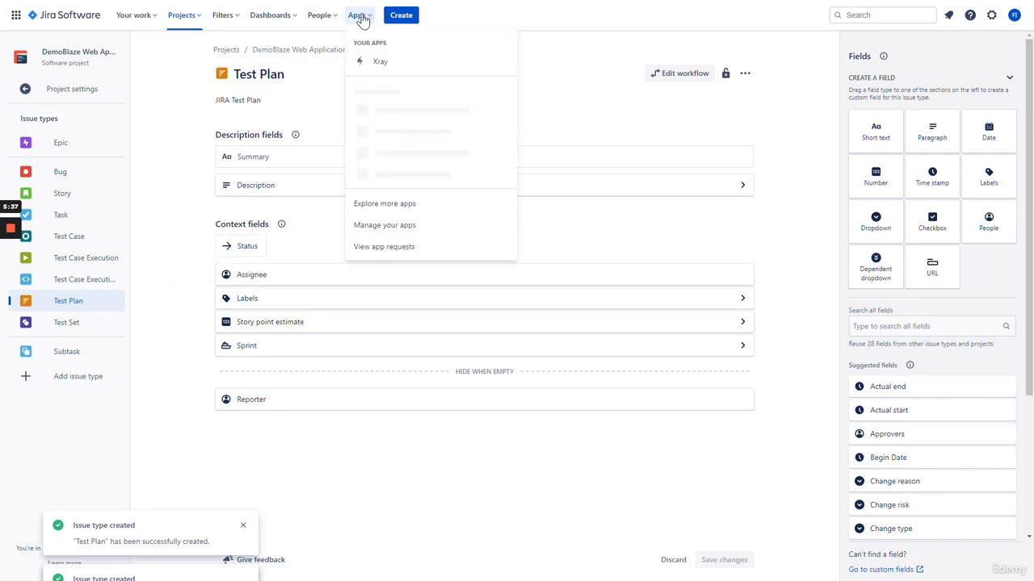
{"action": "left_click", "coordinate": [390, 71]}
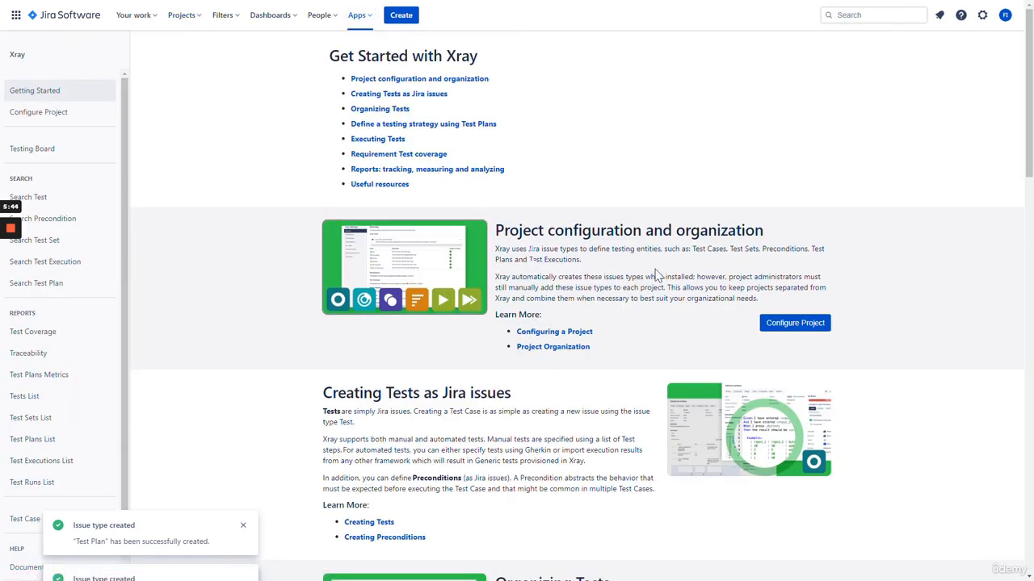
{"action": "left_click", "coordinate": [796, 327]}
{"action": "left_click", "coordinate": [434, 121]}
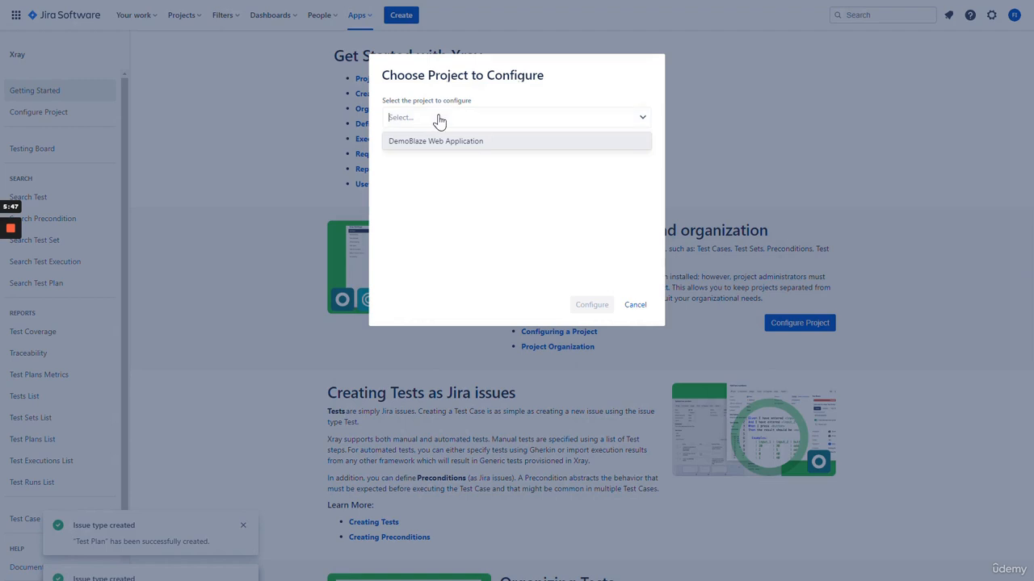
{"action": "left_click", "coordinate": [440, 139]}
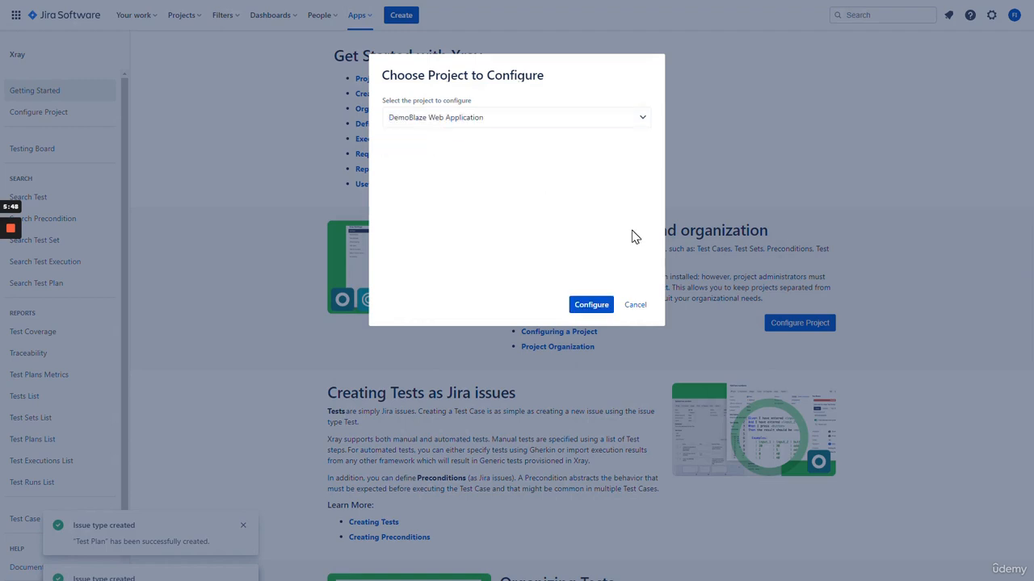
{"action": "left_click", "coordinate": [590, 307]}
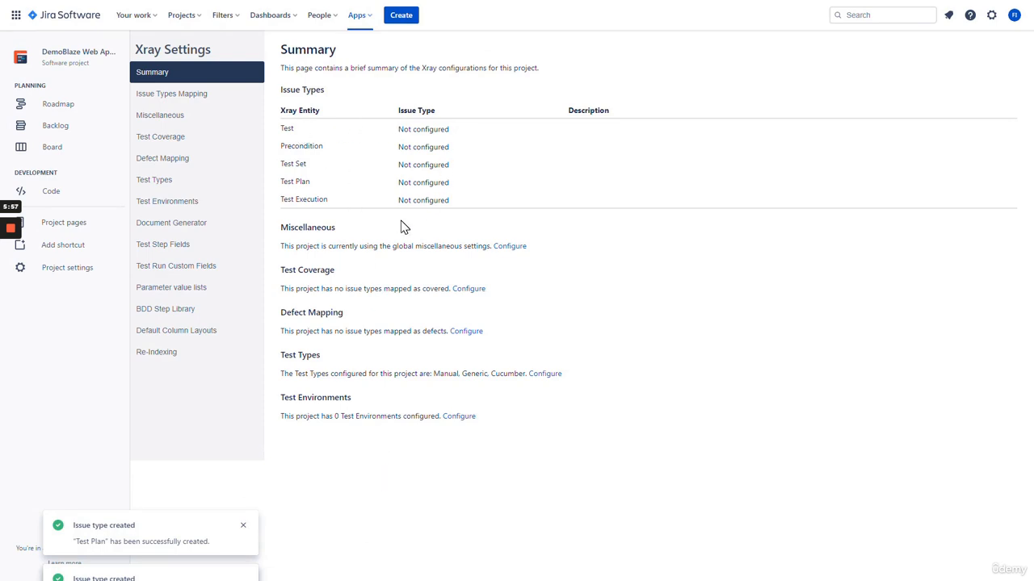
{"action": "left_click", "coordinate": [220, 98]}
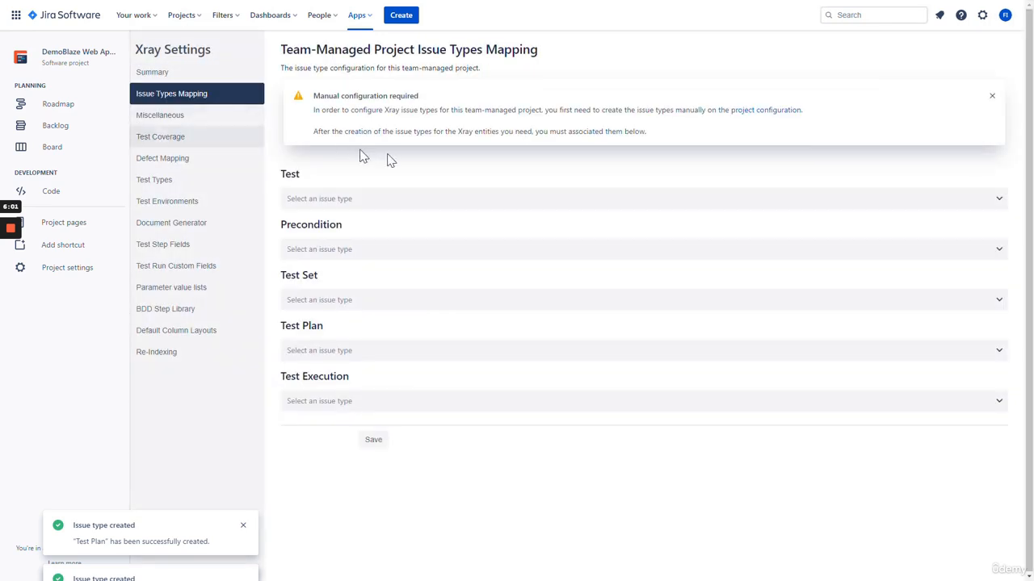
Map Test→Test Case, Test Set→Test Set, Test Plan→Test Case Execution Plan, Test Execution→Test Case Execution, and save
{"action": "left_click", "coordinate": [367, 202]}
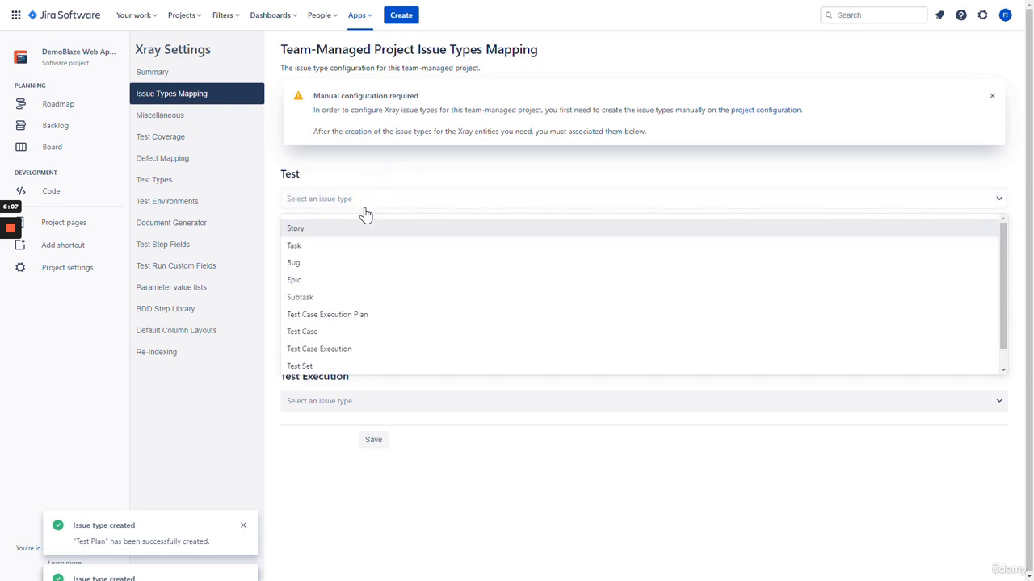
{"action": "left_click", "coordinate": [359, 337]}
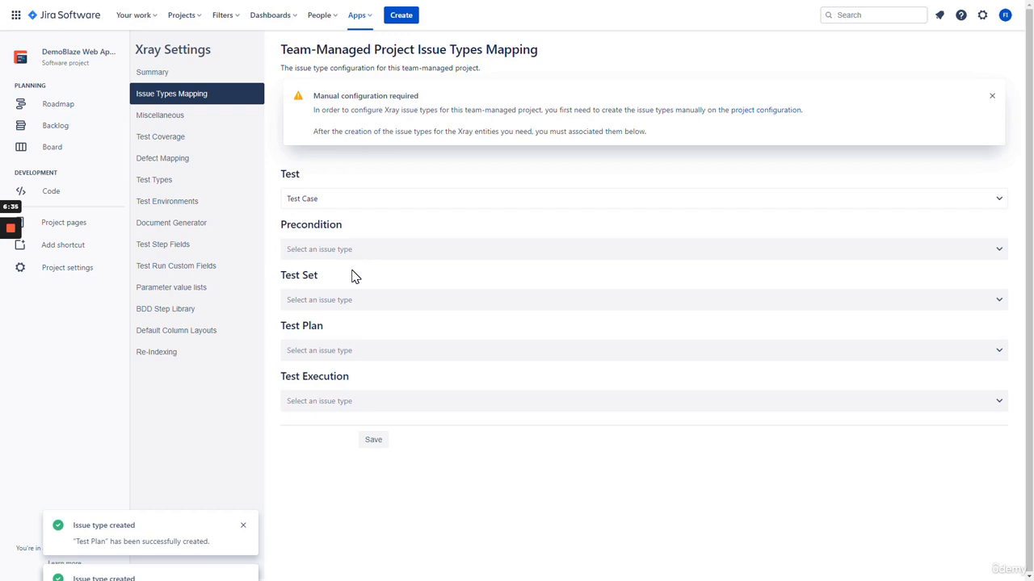
{"action": "left_click", "coordinate": [343, 300]}
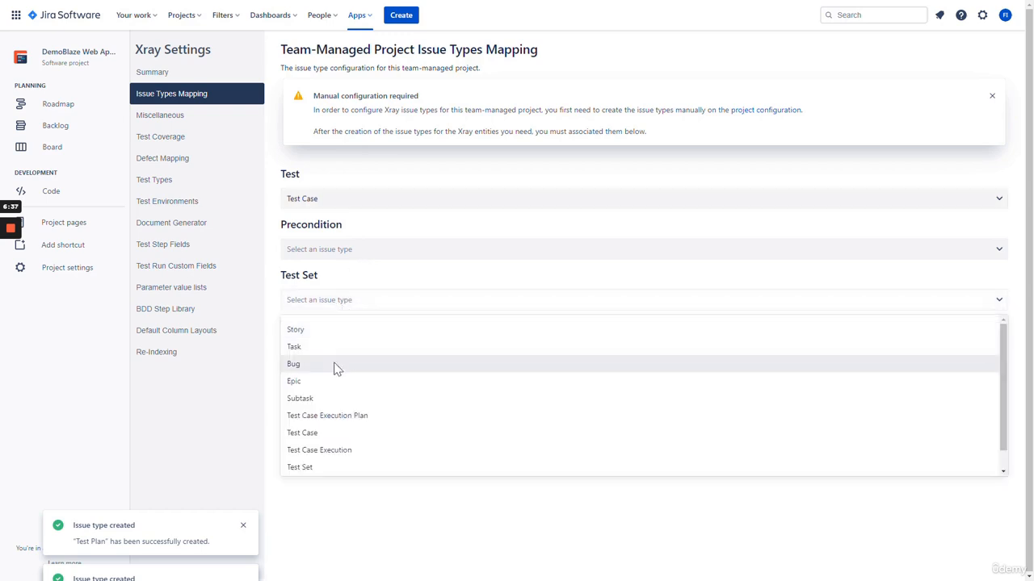
{"action": "left_click", "coordinate": [335, 467]}
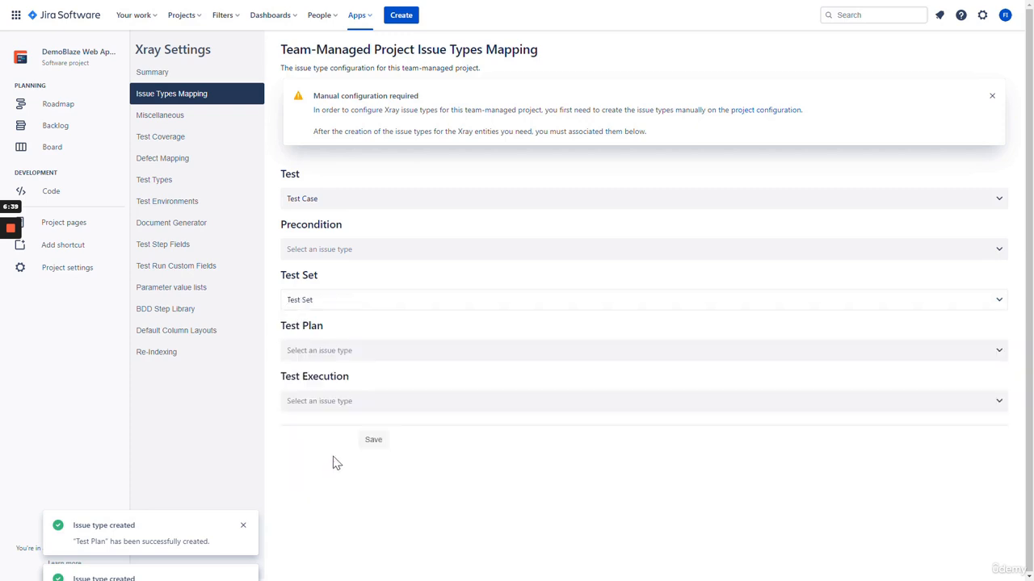
{"action": "left_click", "coordinate": [353, 352]}
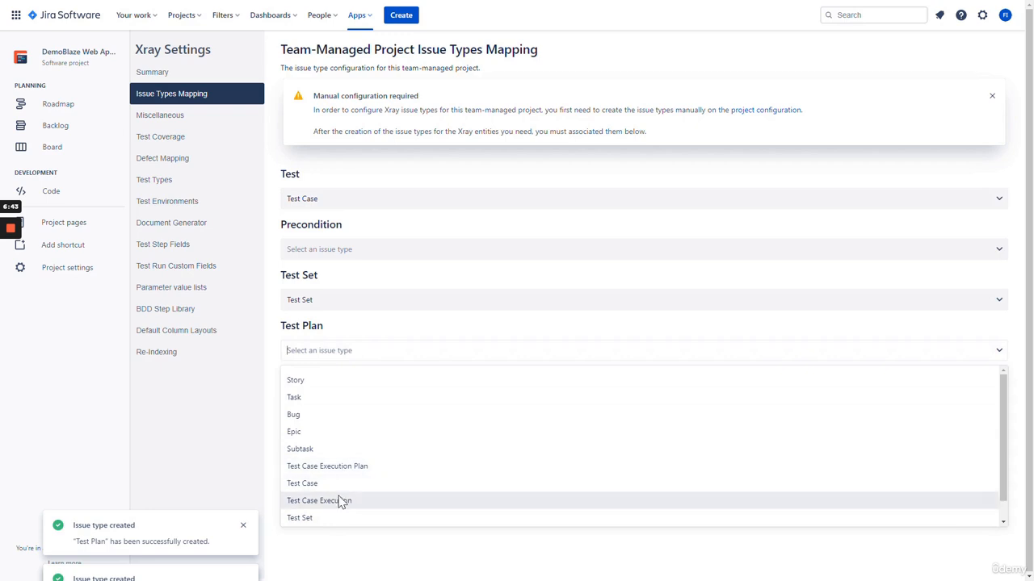
{"action": "left_click", "coordinate": [335, 467]}
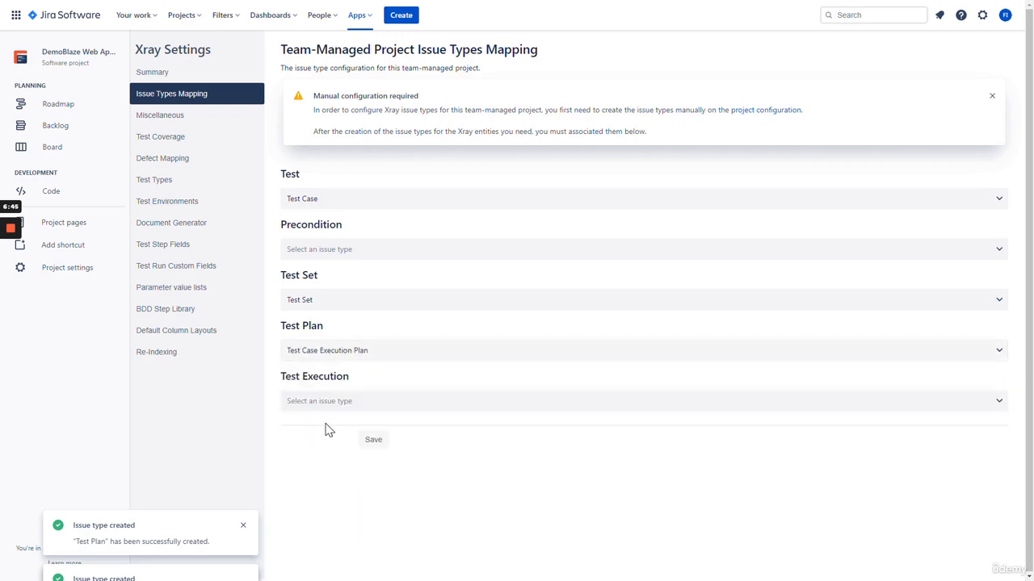
{"action": "left_click", "coordinate": [334, 400]}
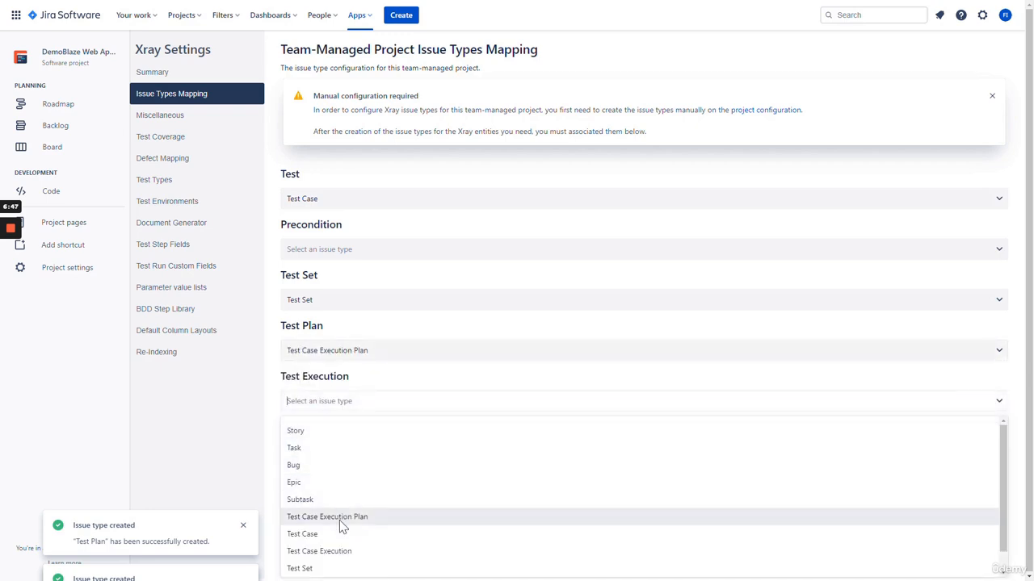
{"action": "left_click", "coordinate": [339, 552]}
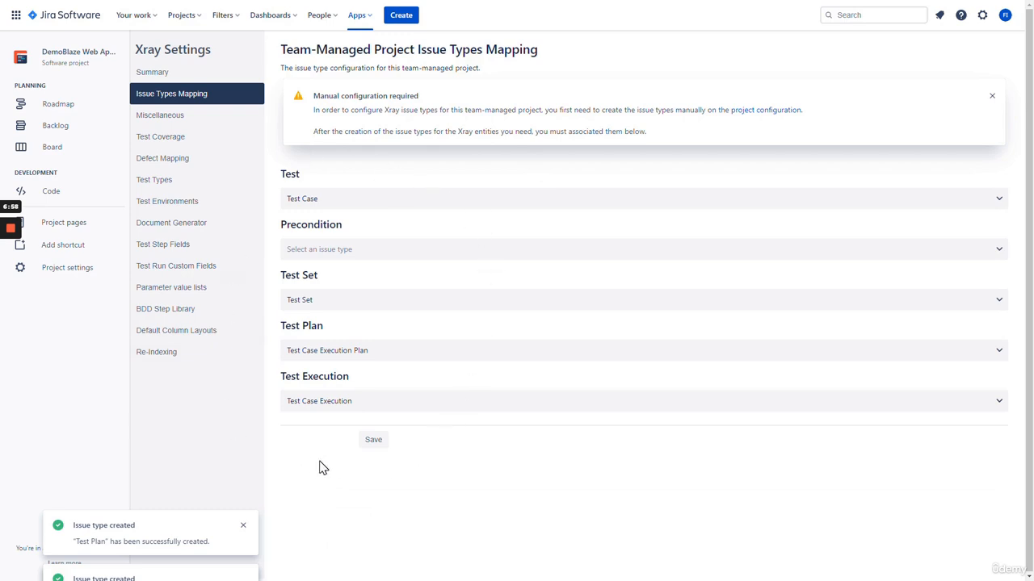
{"action": "left_click", "coordinate": [373, 440]}
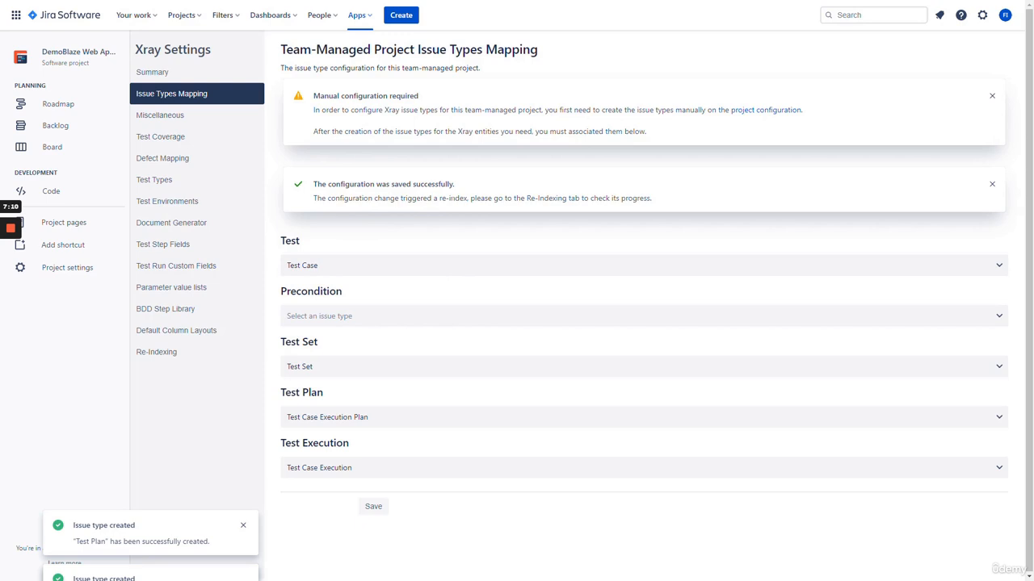
{"action": "left_click", "coordinate": [225, 118]}
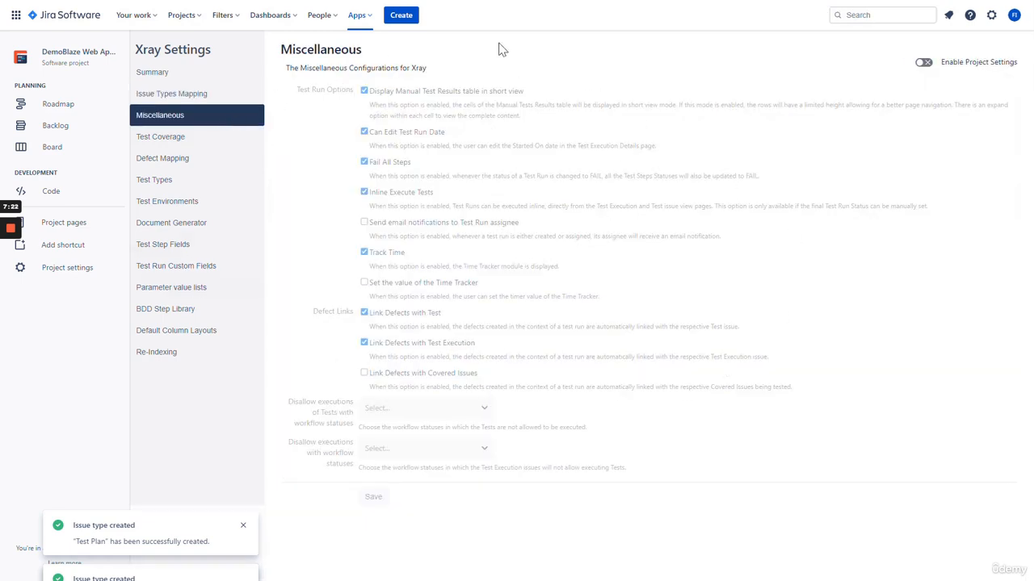
Open the Xray Test Coverage settings page
{"action": "left_click", "coordinate": [206, 141]}
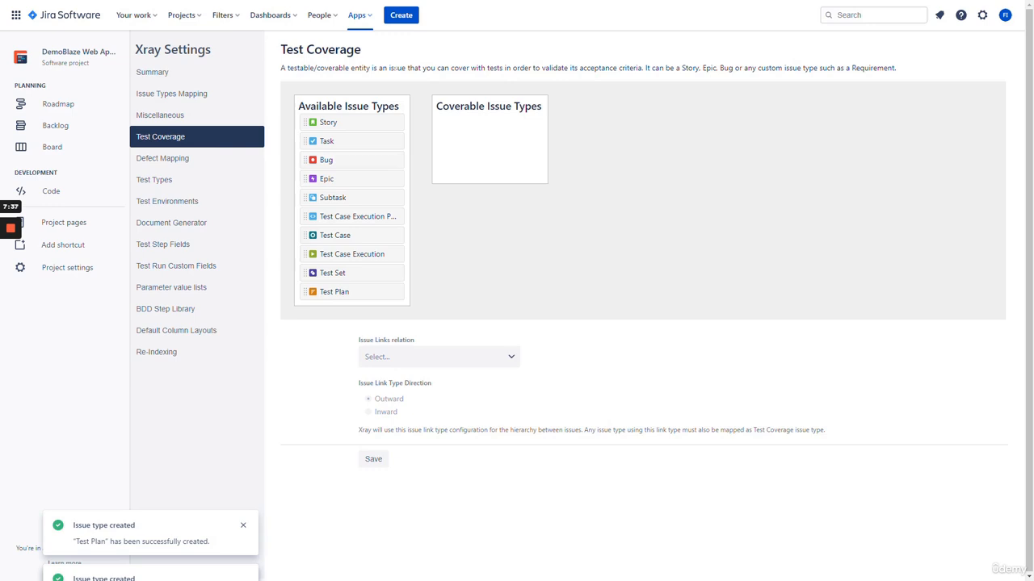
Highlight 'acceptance criteria', Story and Bug in the Test Coverage description text
{"action": "left_click", "coordinate": [498, 68]}
{"action": "left_click_drag", "start_coordinate": [580, 68], "coordinate": [643, 68]}
{"action": "left_click", "coordinate": [642, 68]}
{"action": "left_click_drag", "start_coordinate": [680, 68], "coordinate": [732, 68]}
{"action": "left_click", "coordinate": [700, 67]}
{"action": "left_click", "coordinate": [712, 67]}
{"action": "left_click", "coordinate": [731, 67]}
Add Story, Epic and Bug as coverable issue types and save the coverage settings
{"action": "left_click_drag", "start_coordinate": [354, 121], "coordinate": [493, 121]}
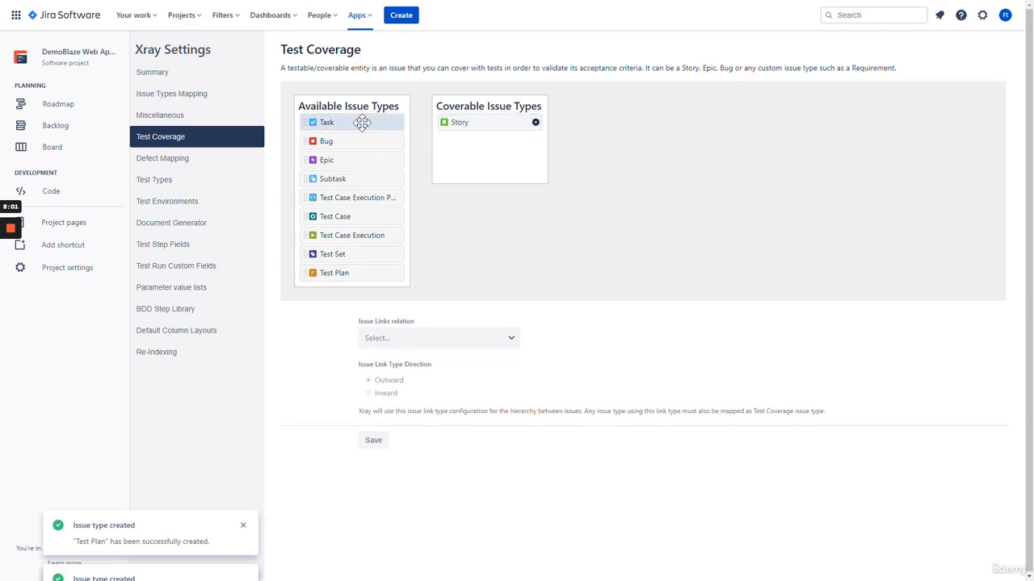
{"action": "left_click_drag", "start_coordinate": [334, 159], "coordinate": [474, 142]}
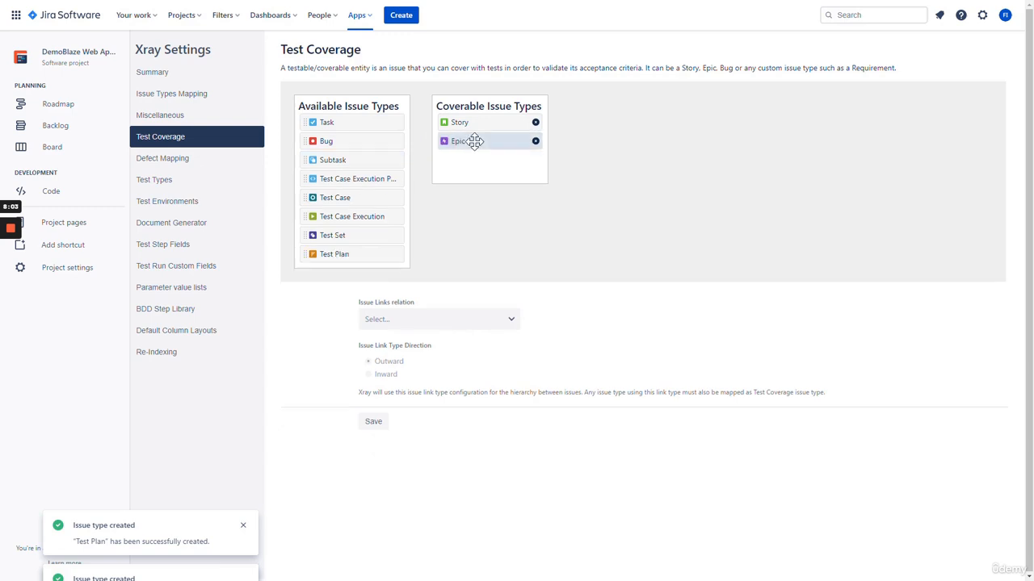
{"action": "left_click_drag", "start_coordinate": [346, 140], "coordinate": [486, 172]}
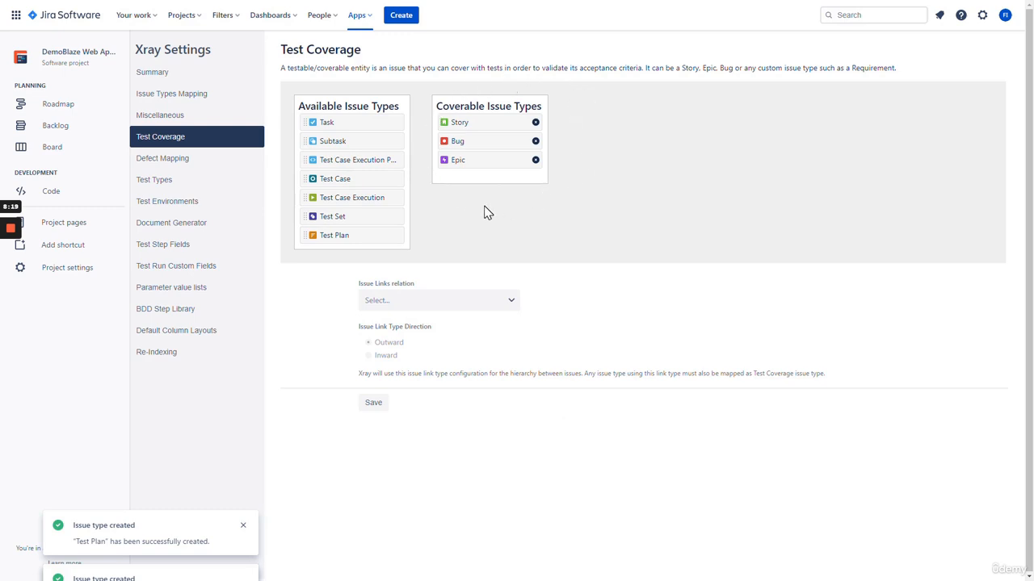
{"action": "left_click", "coordinate": [371, 404]}
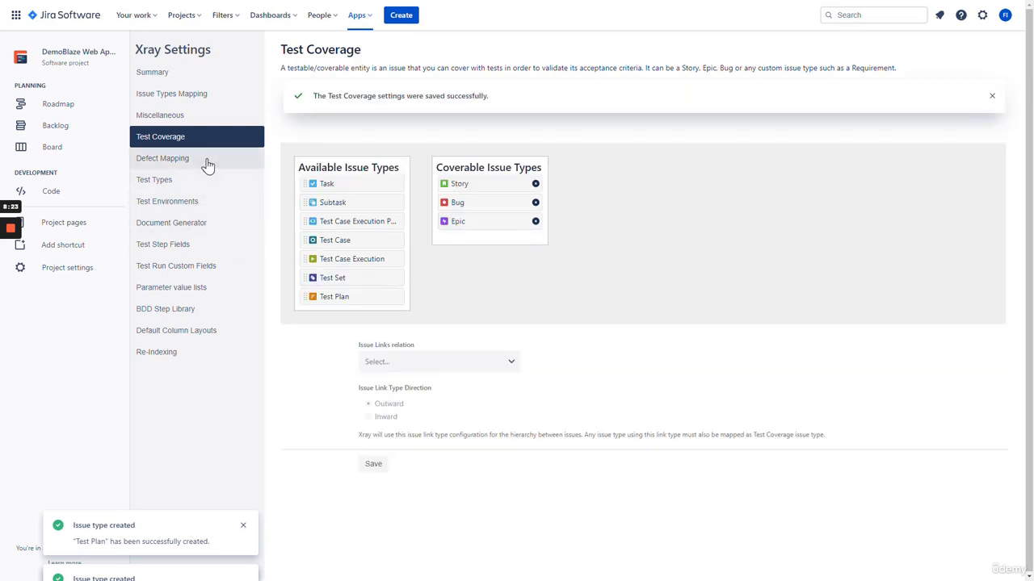
{"action": "left_click", "coordinate": [206, 162]}
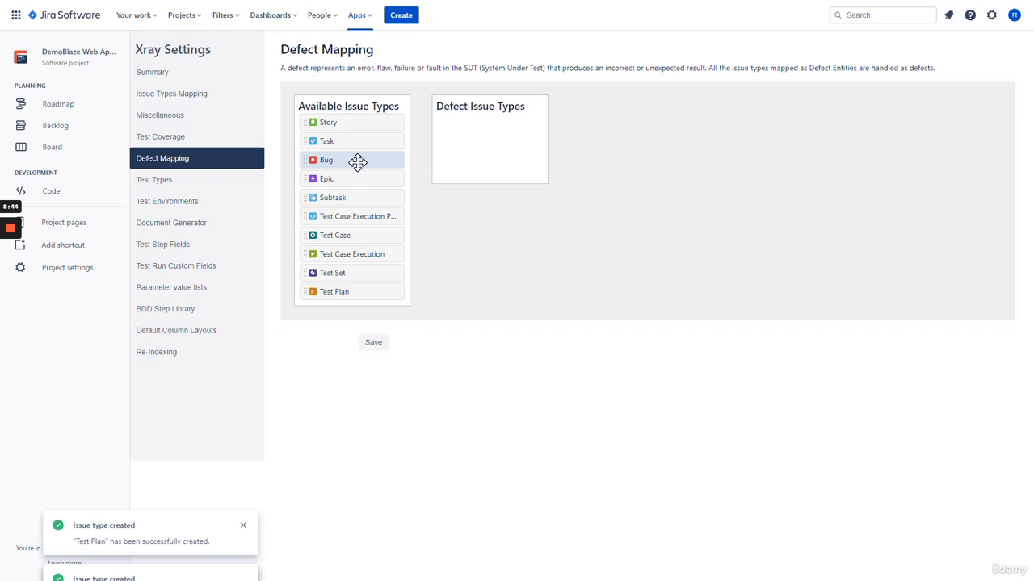
Save Bug as the defect issue type, then browse Test Types, Test Environments and Summary
{"action": "left_click_drag", "start_coordinate": [358, 162], "coordinate": [497, 126]}
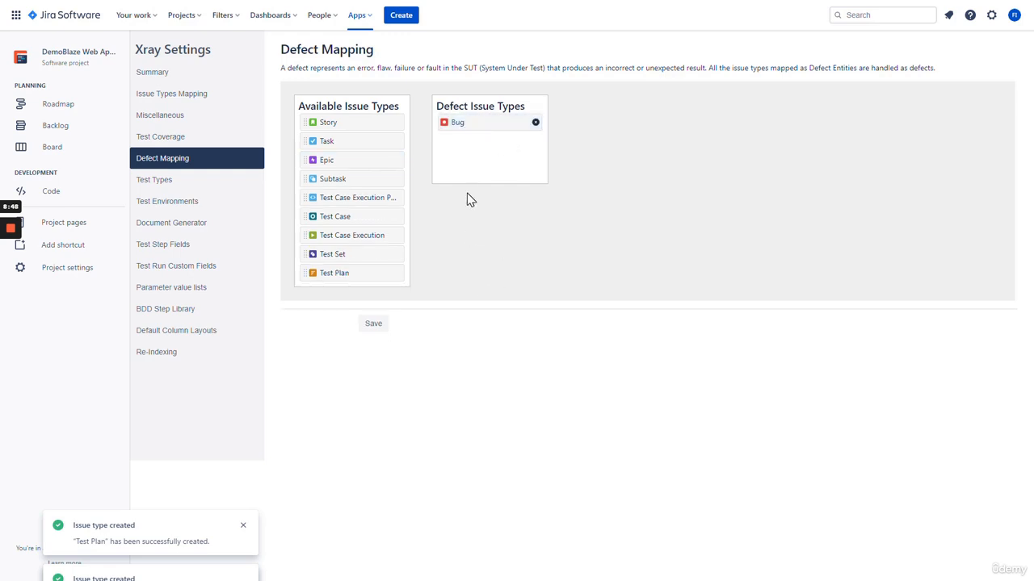
{"action": "left_click", "coordinate": [373, 326]}
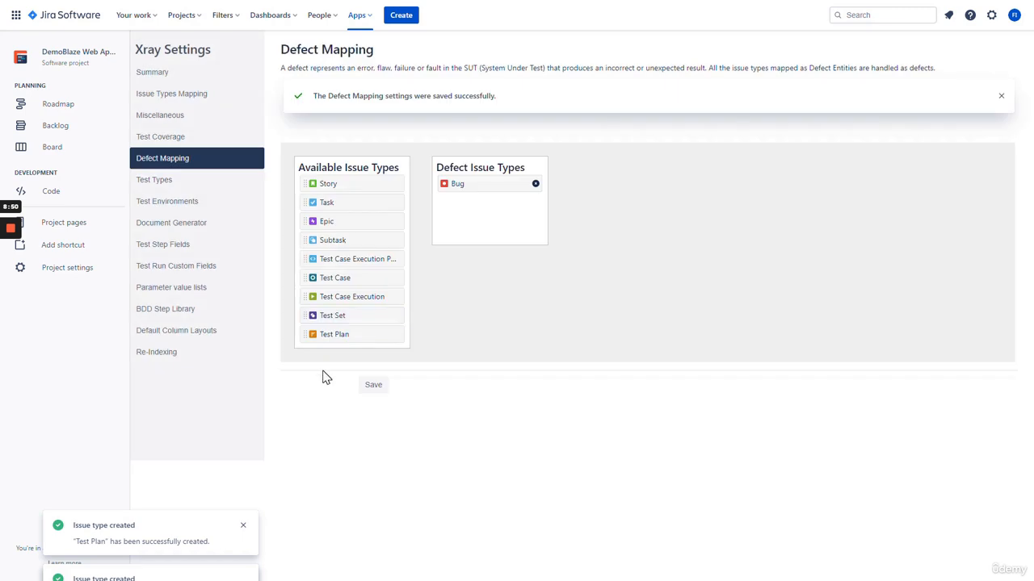
{"action": "left_click", "coordinate": [207, 186]}
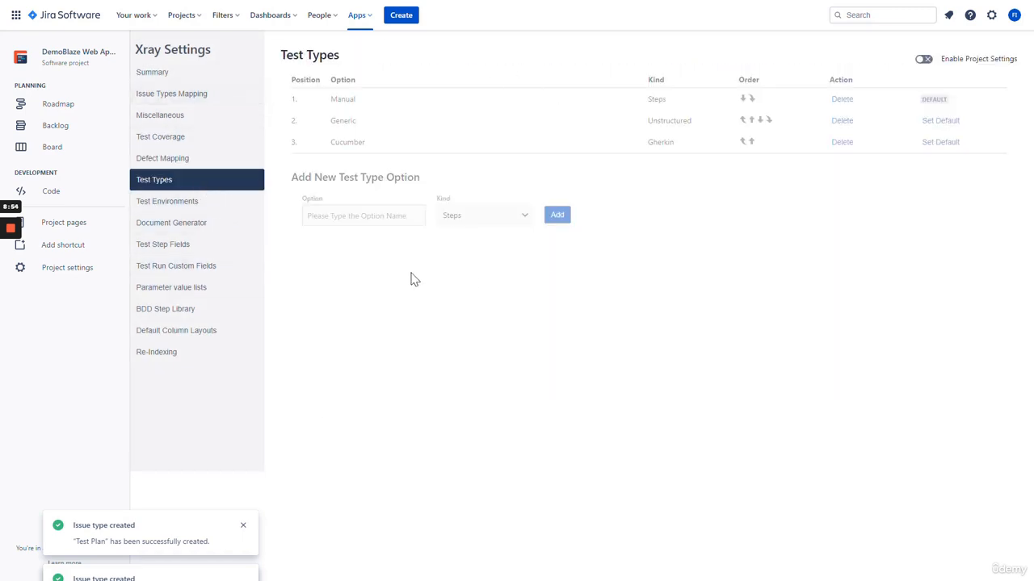
{"action": "left_click", "coordinate": [202, 207]}
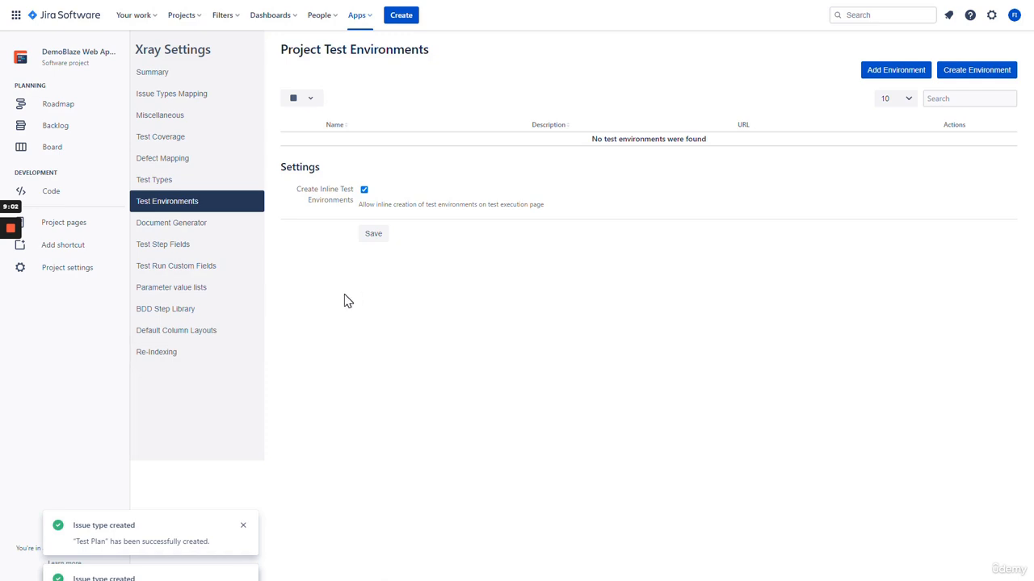
{"action": "left_click", "coordinate": [199, 77]}
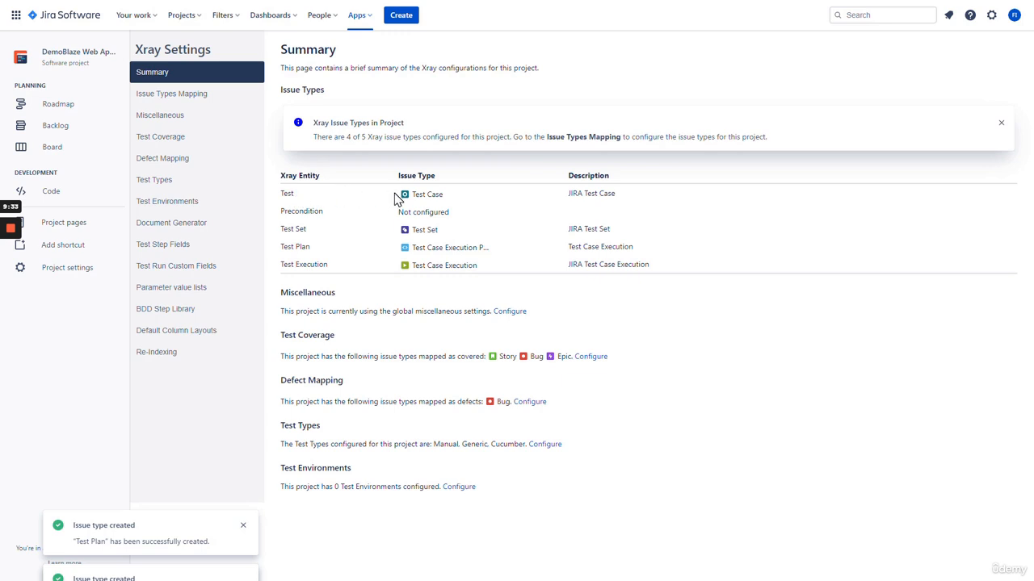
Review the Test and Test Plan entity mappings on the Xray Summary, then go to Issue Types Mapping
{"action": "left_click_drag", "start_coordinate": [569, 199], "coordinate": [630, 201]}
{"action": "left_click", "coordinate": [630, 201]}
{"action": "left_click_drag", "start_coordinate": [394, 247], "coordinate": [509, 254]}
{"action": "left_click", "coordinate": [509, 253]}
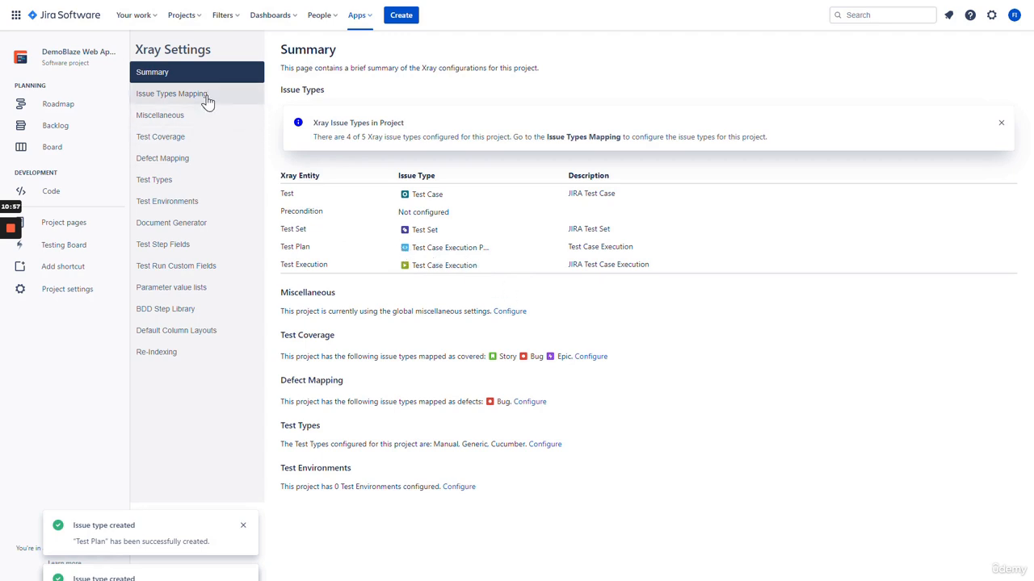
{"action": "left_click", "coordinate": [171, 94]}
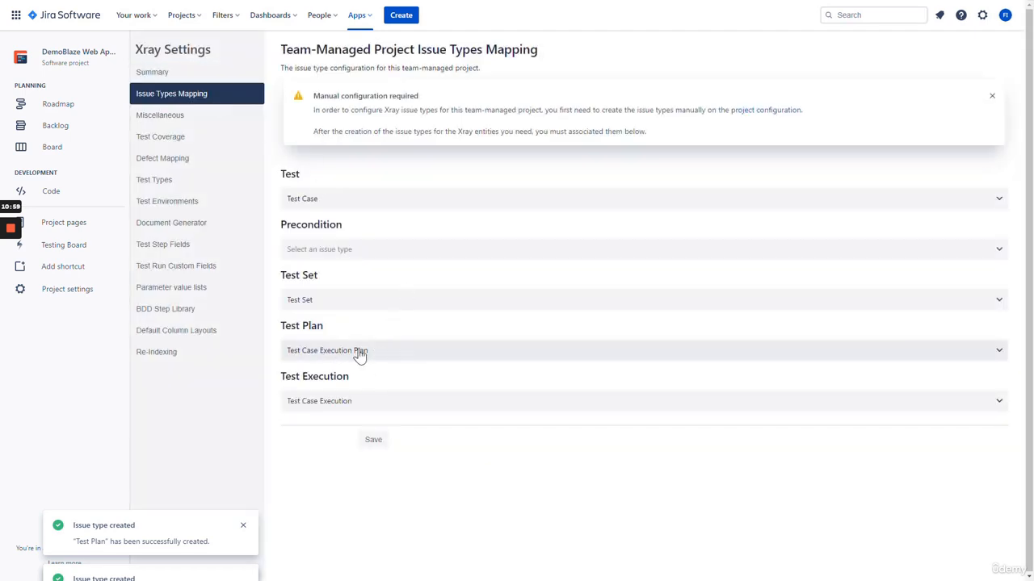
Map the Xray Test Plan entity to the Test Plan issue type and save the confirmed change
{"action": "left_click", "coordinate": [386, 358]}
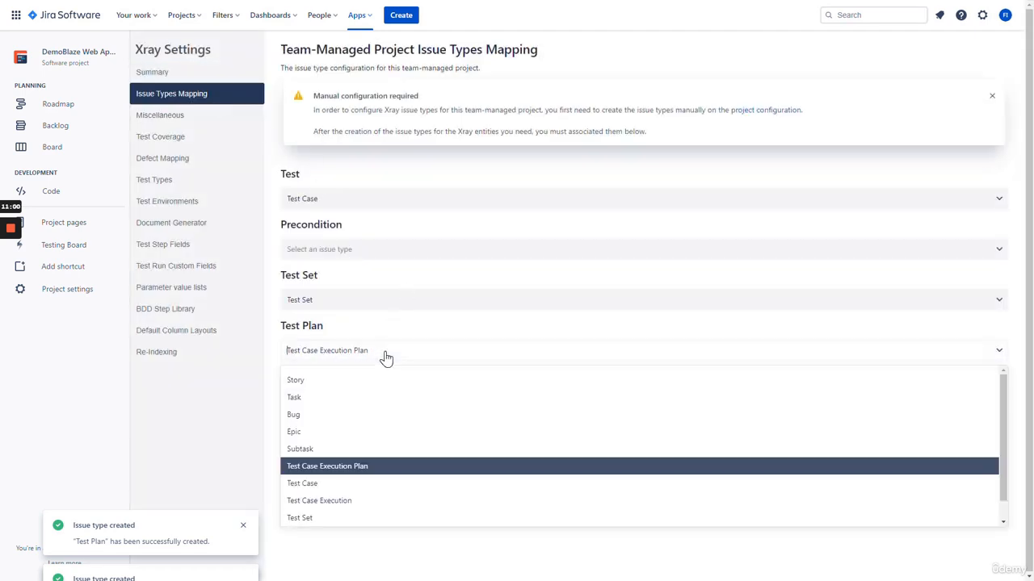
{"action": "scroll", "coordinate": [339, 507], "scroll_direction": "down", "scroll_amount": 1}
{"action": "left_click", "coordinate": [329, 515]}
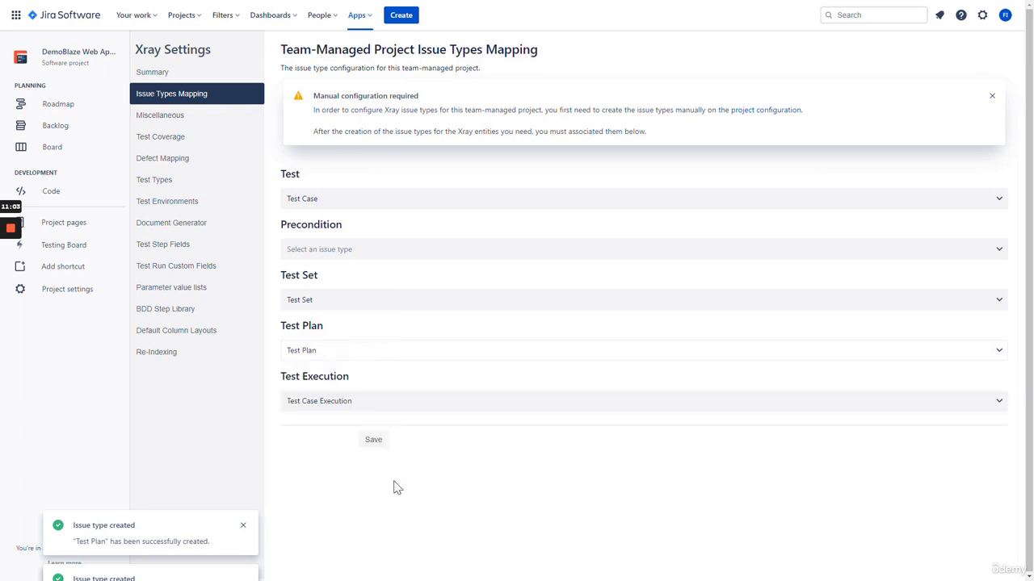
{"action": "left_click", "coordinate": [374, 441]}
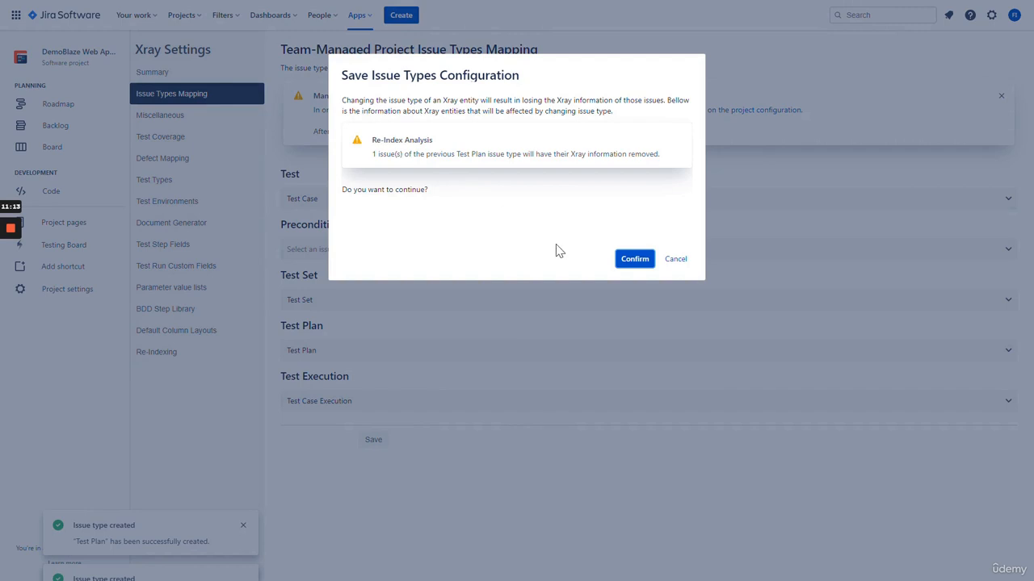
{"action": "left_click", "coordinate": [634, 260]}
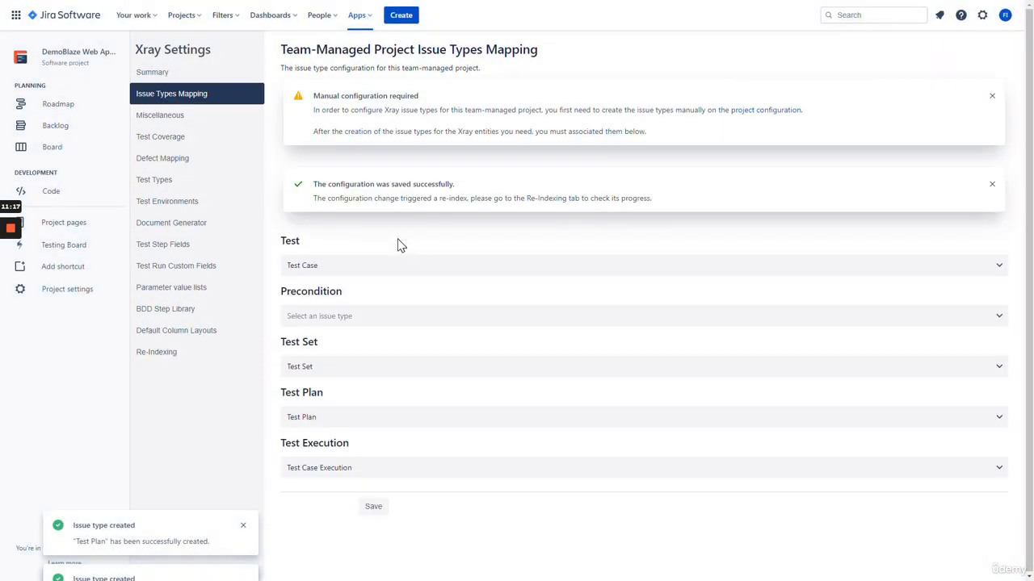
{"action": "left_click", "coordinate": [192, 78]}
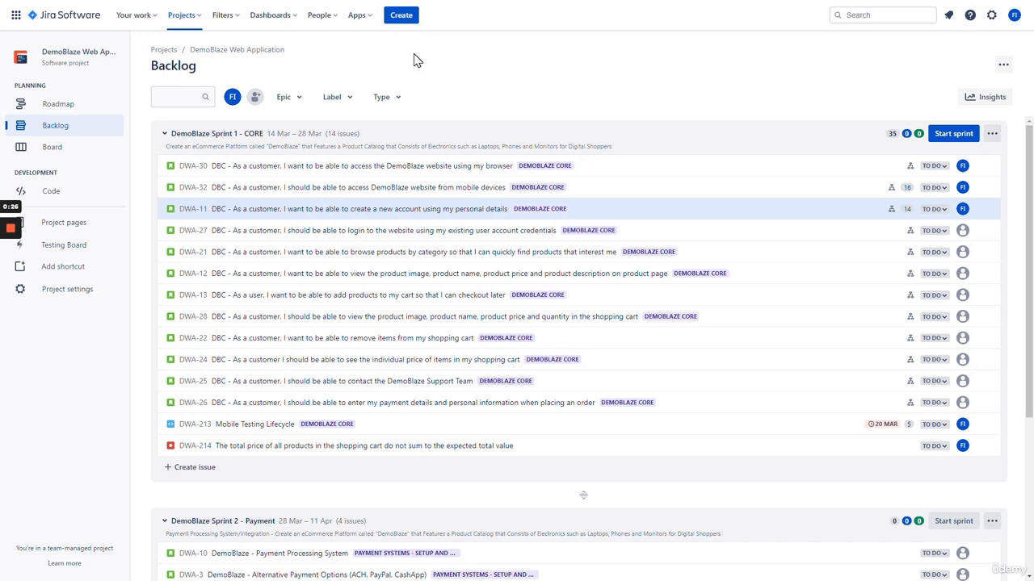
{"action": "left_click", "coordinate": [404, 18]}
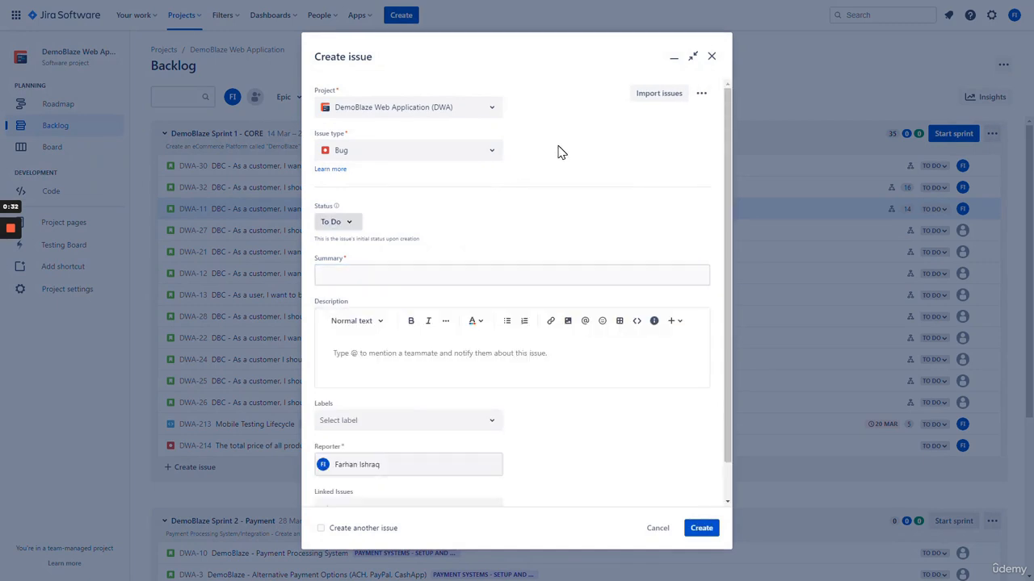
{"action": "left_click", "coordinate": [493, 157]}
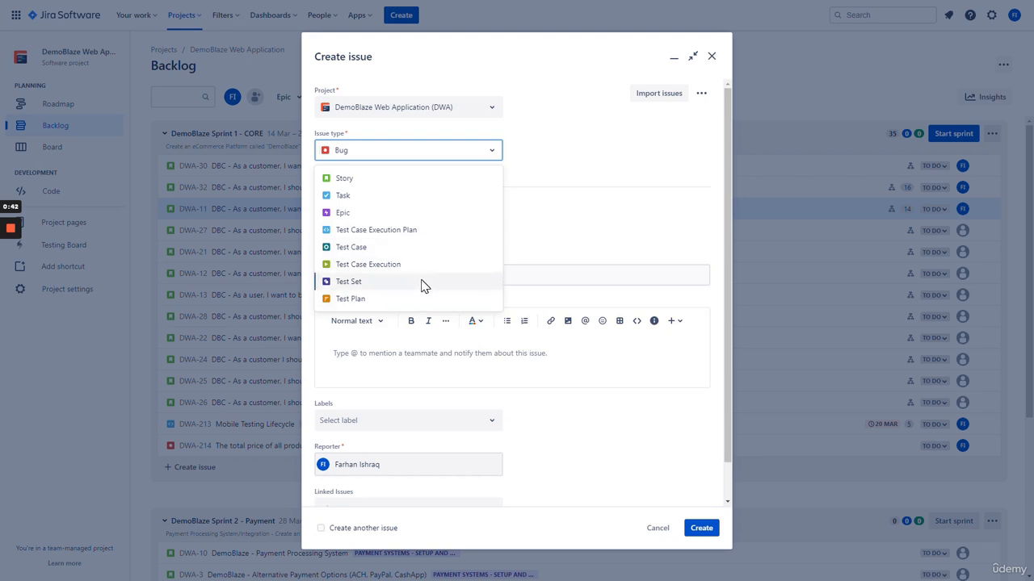
{"action": "left_click", "coordinate": [597, 238]}
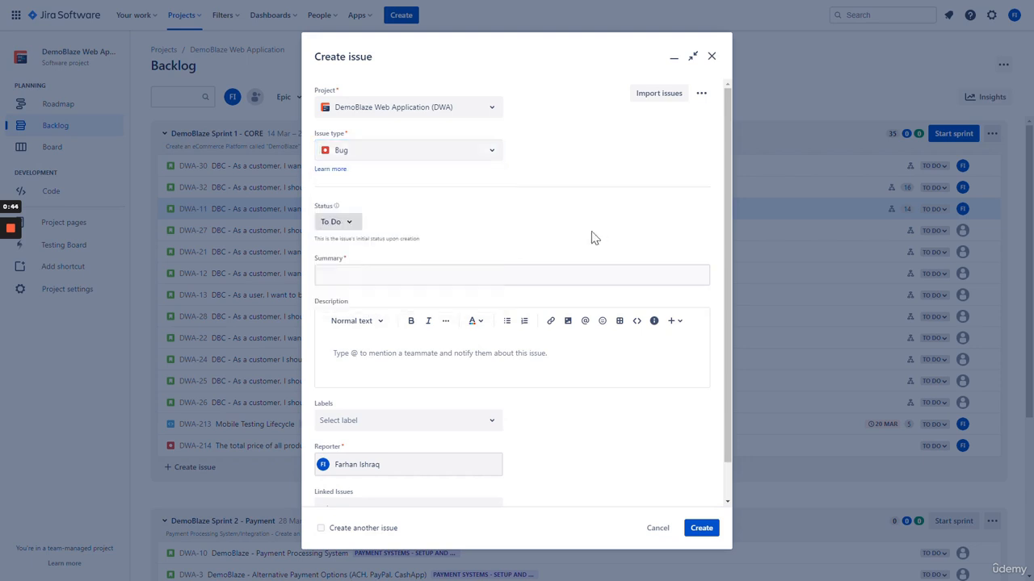
{"action": "left_click", "coordinate": [493, 155]}
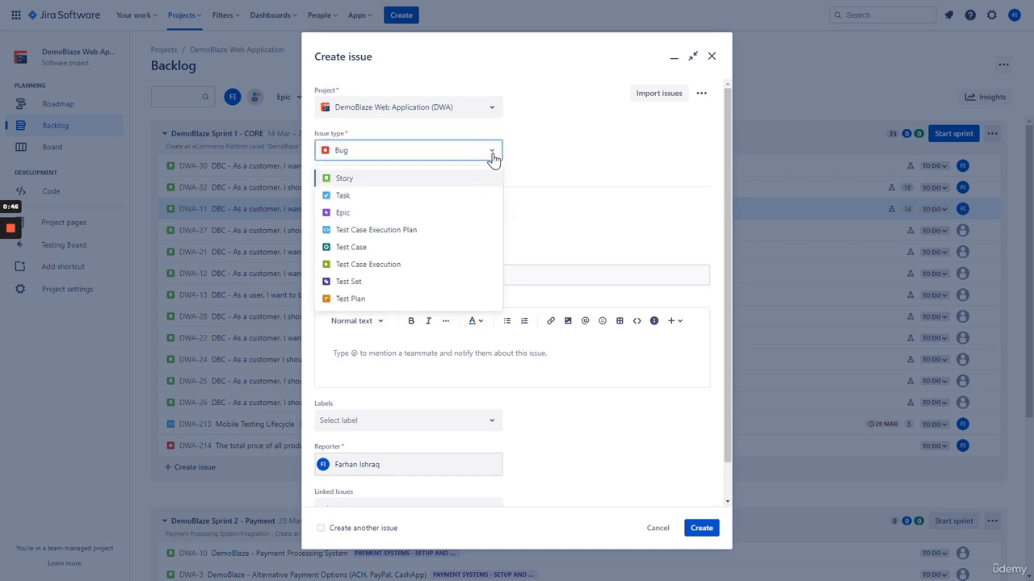
{"action": "left_click", "coordinate": [436, 250]}
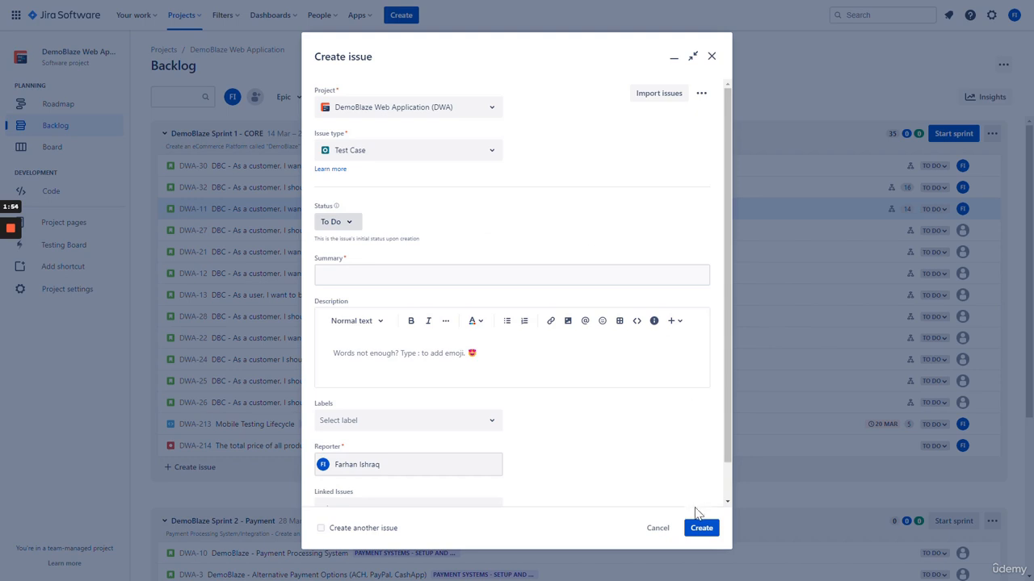
{"action": "left_click", "coordinate": [659, 534]}
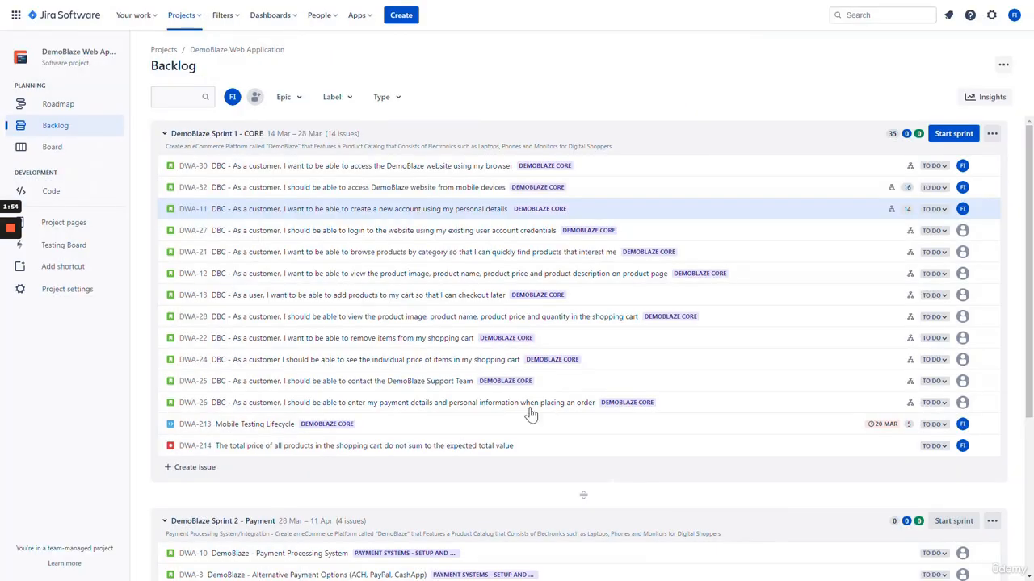
Open story DWA-11 in full view and scroll through its acceptance criteria and child issues
{"action": "left_click", "coordinate": [360, 213]}
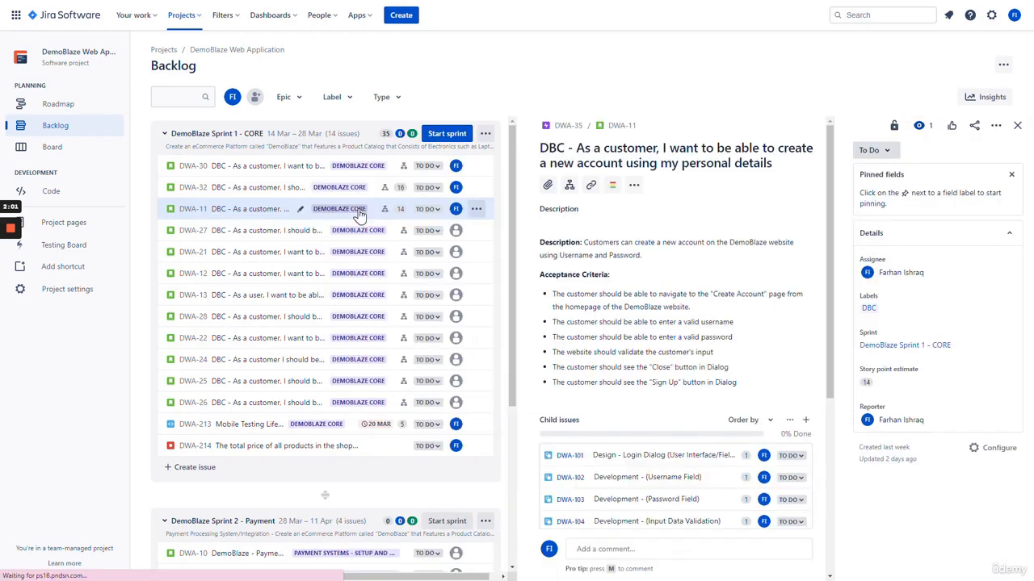
{"action": "left_click", "coordinate": [622, 128]}
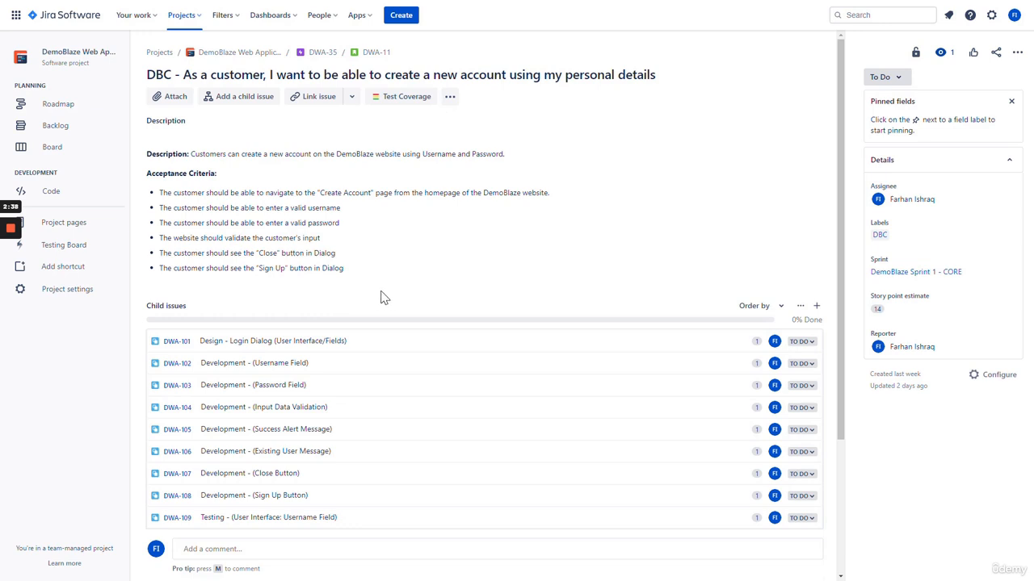
{"action": "scroll", "coordinate": [387, 291], "scroll_direction": "down", "scroll_amount": 3}
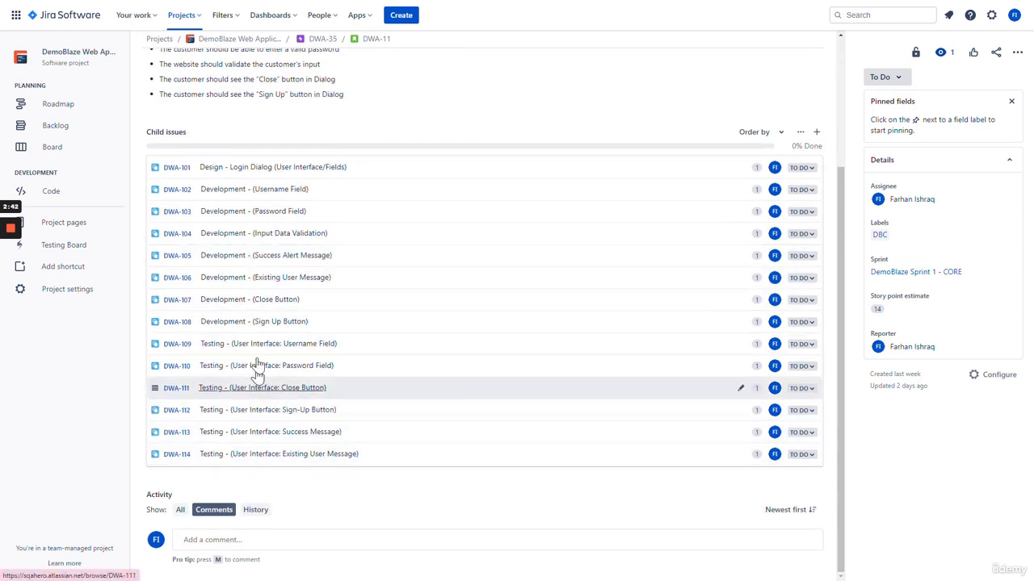
{"action": "scroll", "coordinate": [417, 293], "scroll_direction": "up", "scroll_amount": 3}
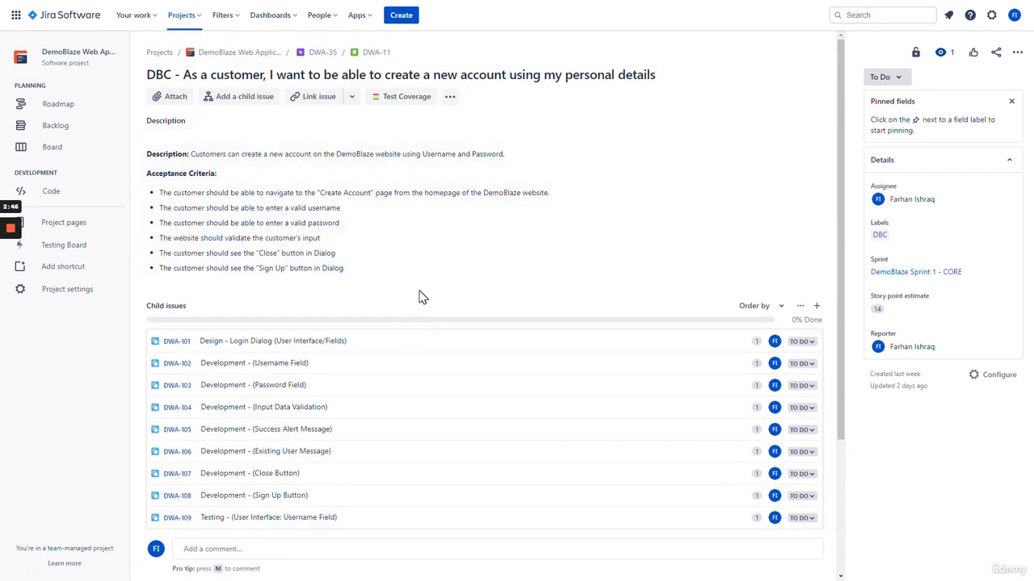
Start creating a new issue in the DemoBlaze Web Application project from story DWA-11
{"action": "scroll", "coordinate": [428, 294], "scroll_direction": "down", "scroll_amount": 3}
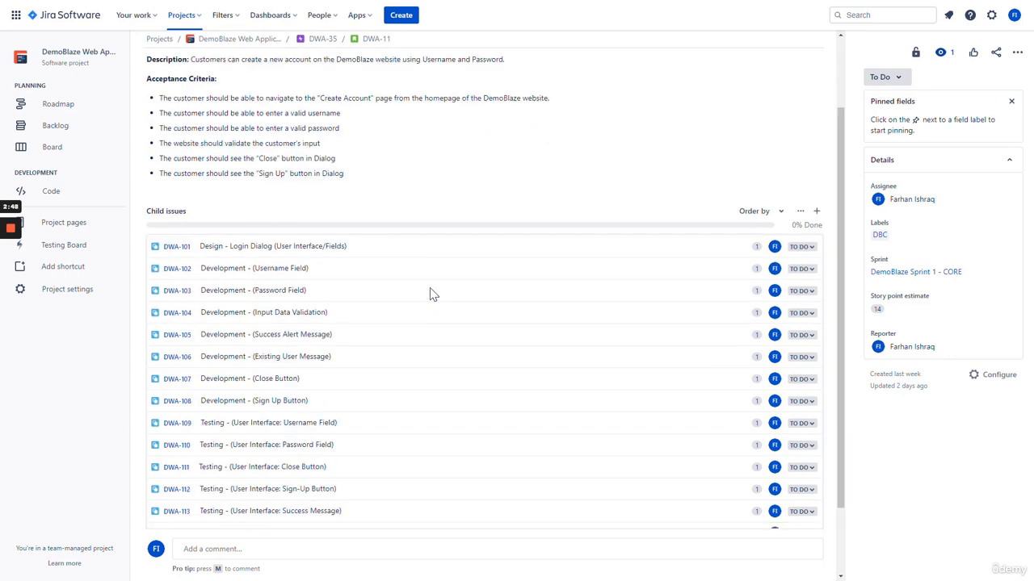
{"action": "scroll", "coordinate": [428, 294], "scroll_direction": "up", "scroll_amount": 2}
{"action": "scroll", "coordinate": [427, 291], "scroll_direction": "up", "scroll_amount": 1}
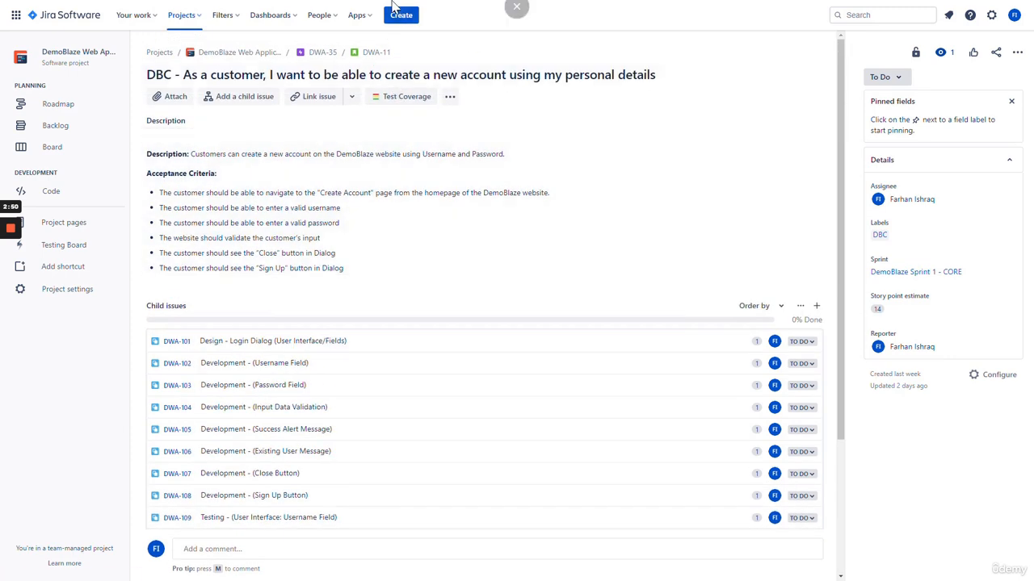
{"action": "left_click", "coordinate": [401, 16]}
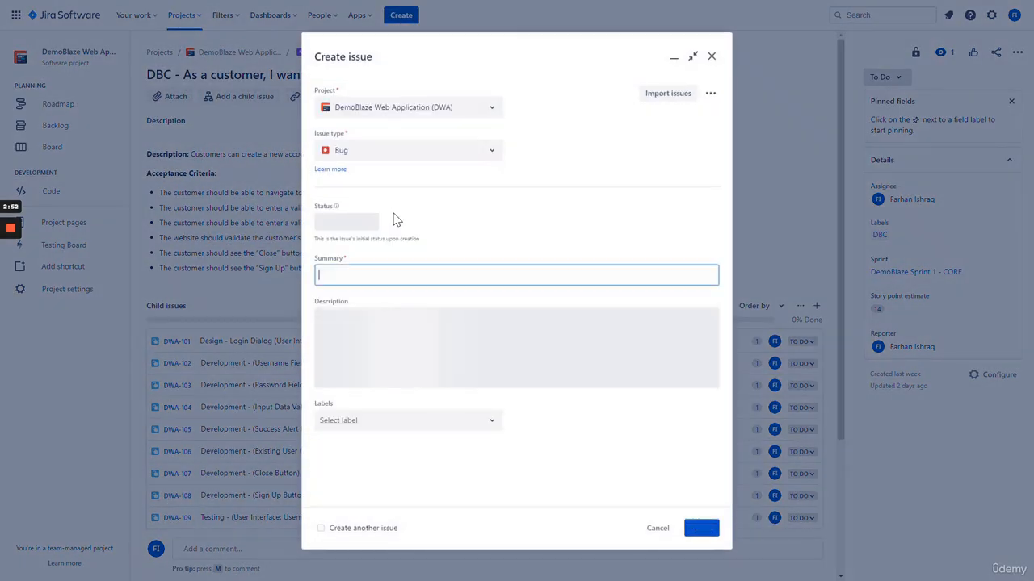
Make the new issue a Test Case with a summary about a customer creating a DemoBlaze user account
{"action": "left_click", "coordinate": [424, 161]}
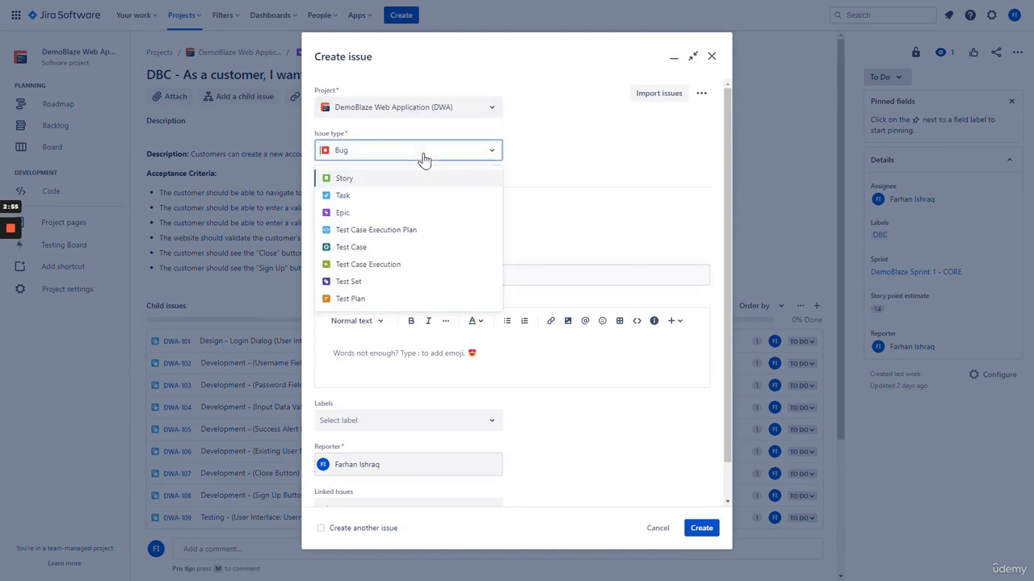
{"action": "left_click", "coordinate": [405, 250]}
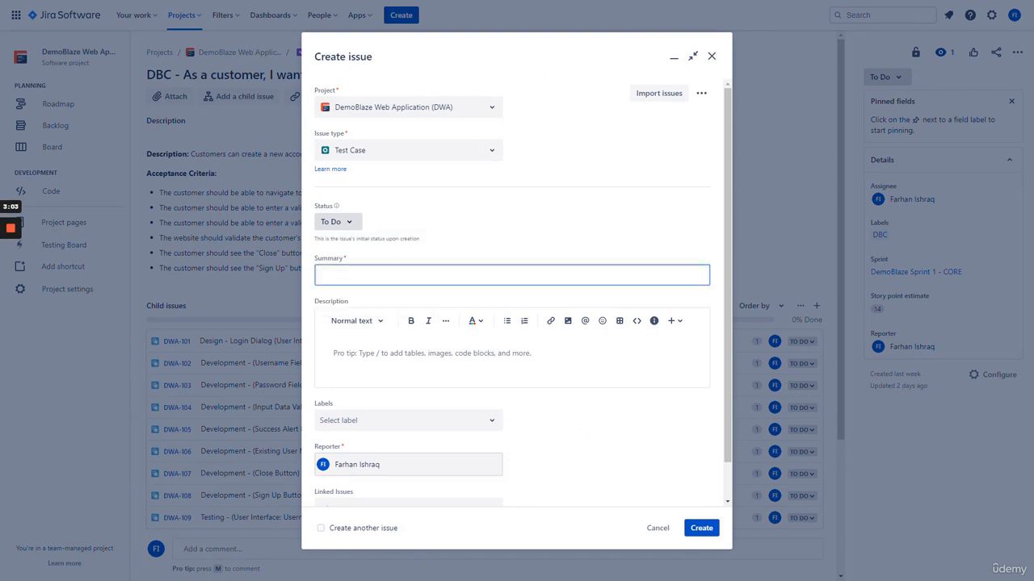
{"action": "type", "text": "As a customer, I want to be abler to create a new"}
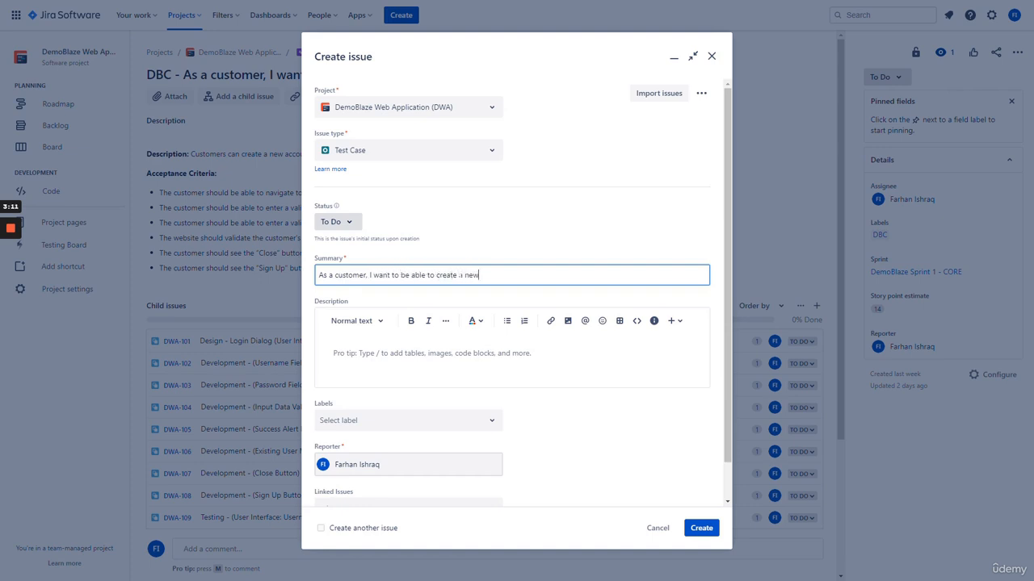
{"action": "type", "text": " user account on the DemoBlaze Web"}
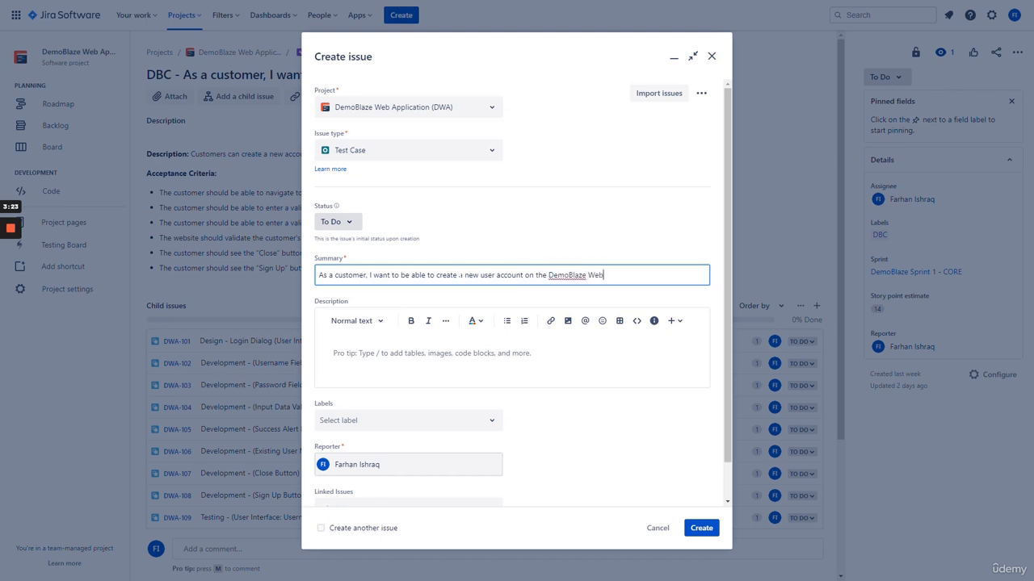
{"action": "type", "text": "site"}
Describe it as validating account creation with valid username and password on the DemoBlaze website
{"action": "left_click", "coordinate": [439, 365]}
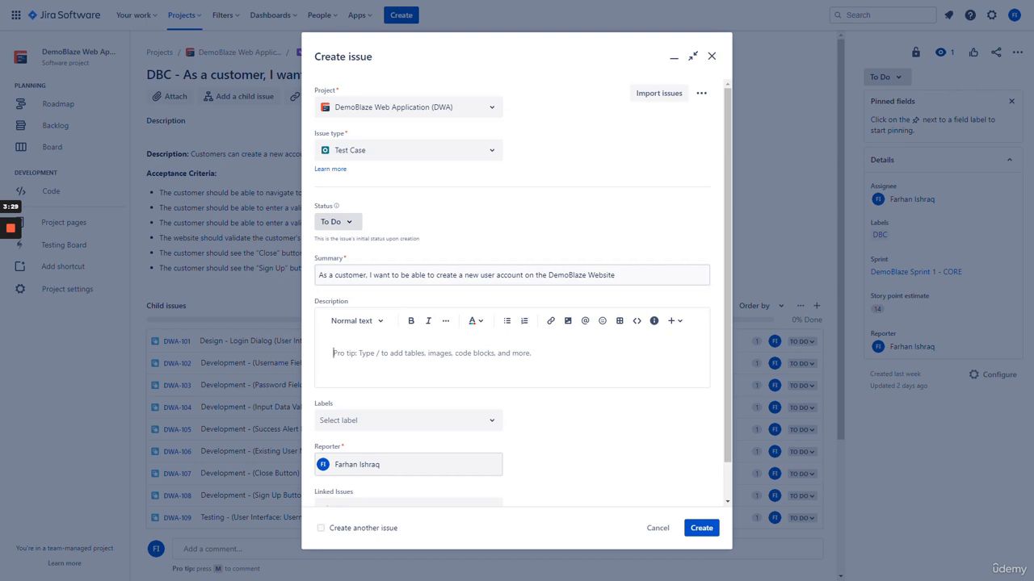
{"action": "type", "text": "This test case"}
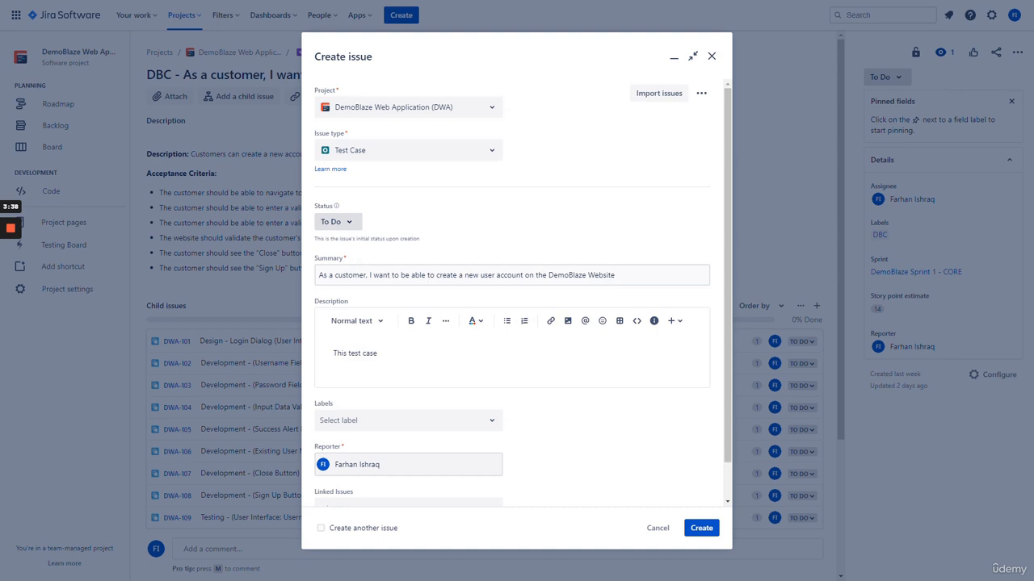
{"action": "type", "text": " will validate that a user or customer"}
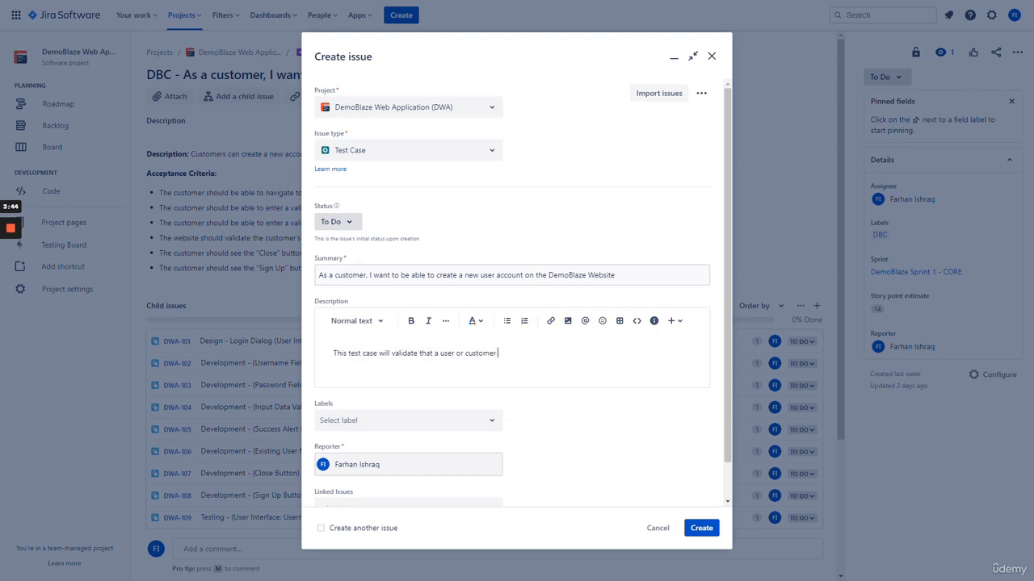
{"action": "type", "text": "is able to create a new user account "}
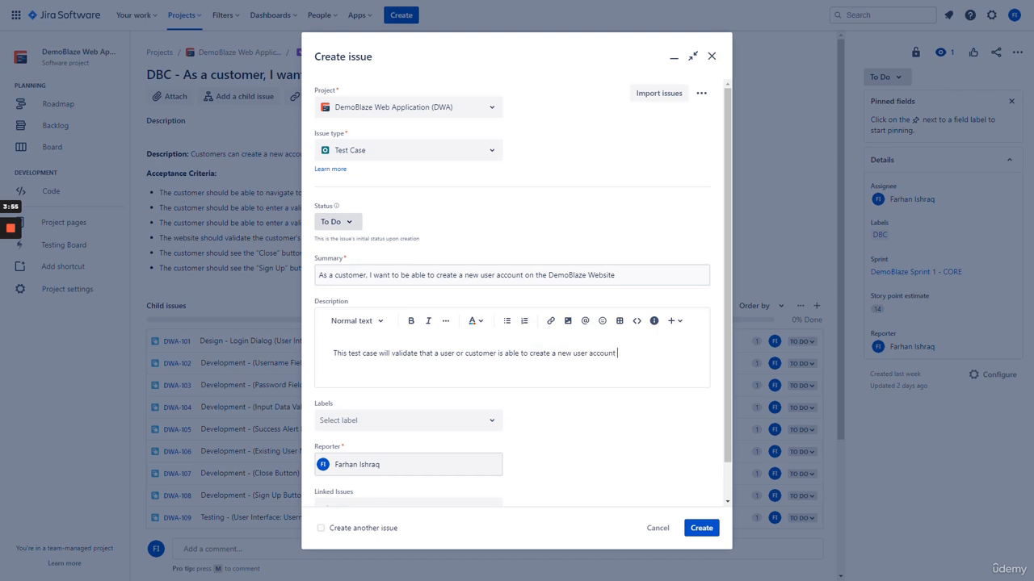
{"action": "type", "text": "with valid username and pa"}
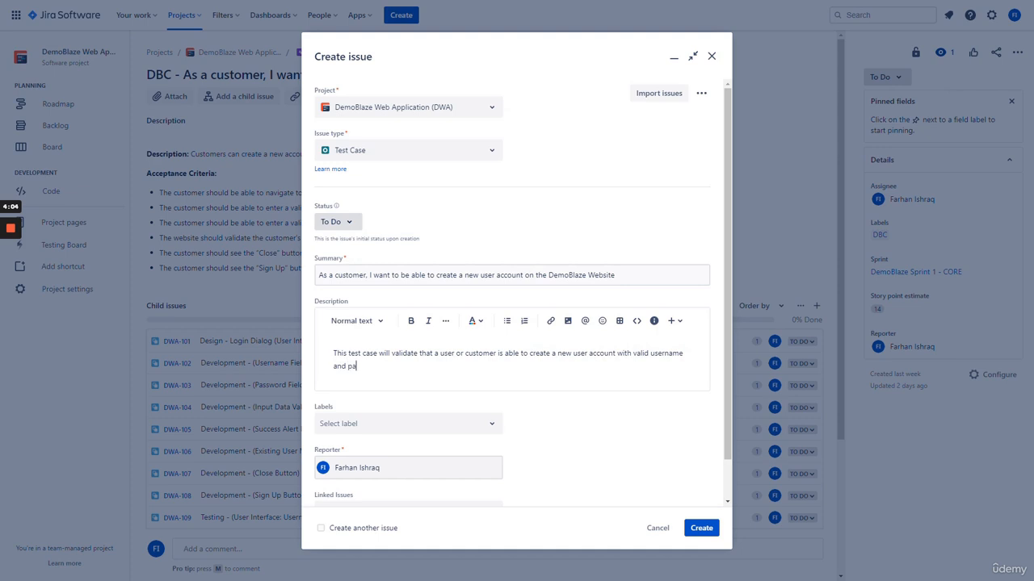
{"action": "type", "text": "ssword on the DemoBlaze website."}
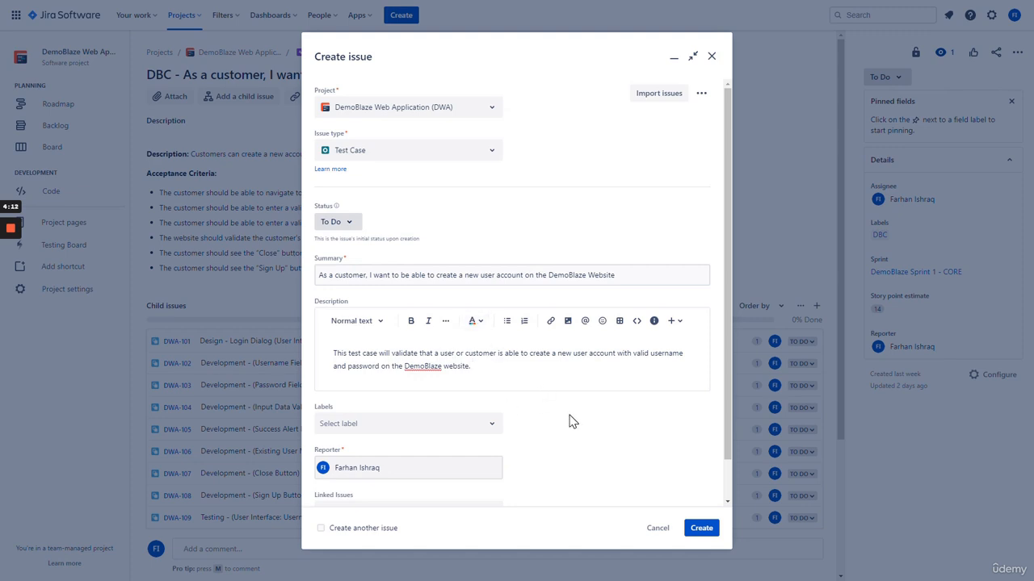
{"action": "scroll", "coordinate": [569, 414], "scroll_direction": "down", "scroll_amount": 1}
Add the DBC label and set the linked-issue relationship to 'tests'
{"action": "left_click", "coordinate": [491, 386]}
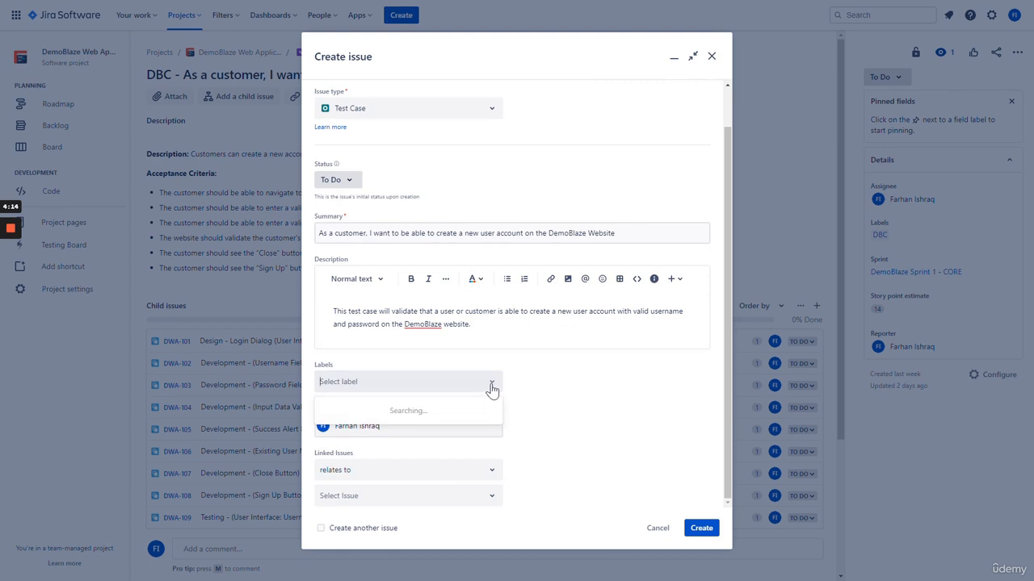
{"action": "left_click", "coordinate": [406, 427]}
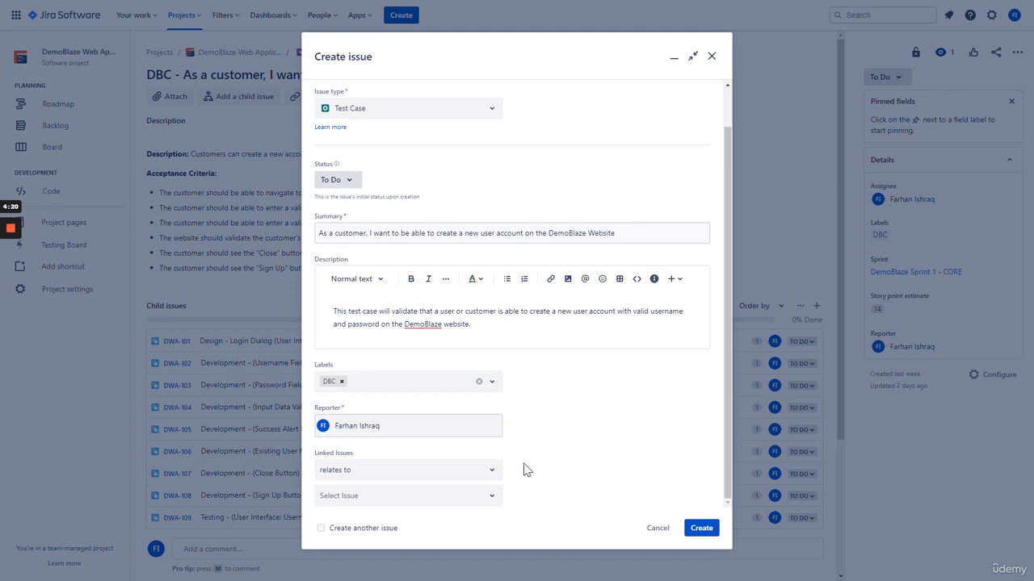
{"action": "left_click", "coordinate": [493, 473]}
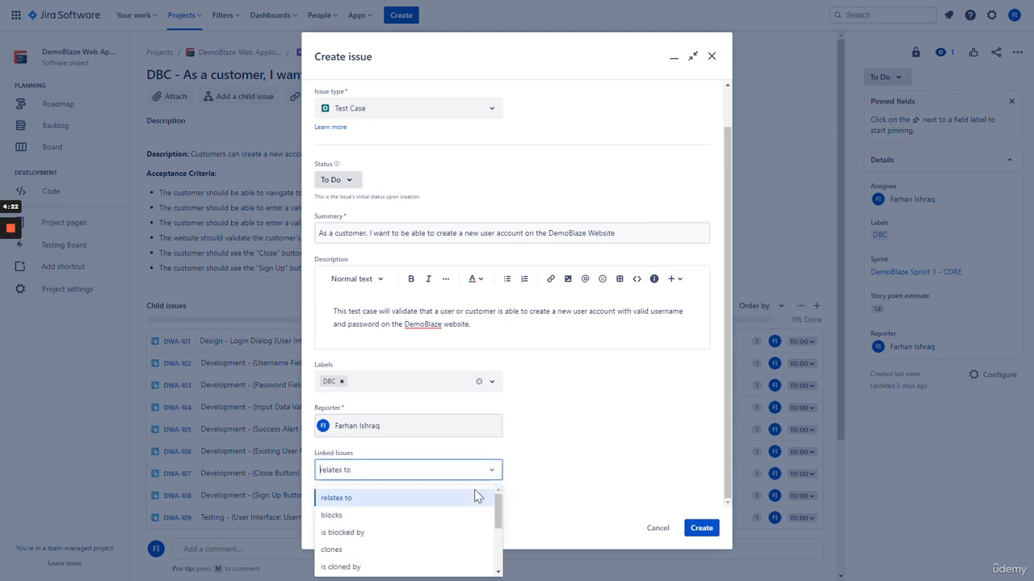
{"action": "scroll", "coordinate": [454, 520], "scroll_direction": "down", "scroll_amount": 5}
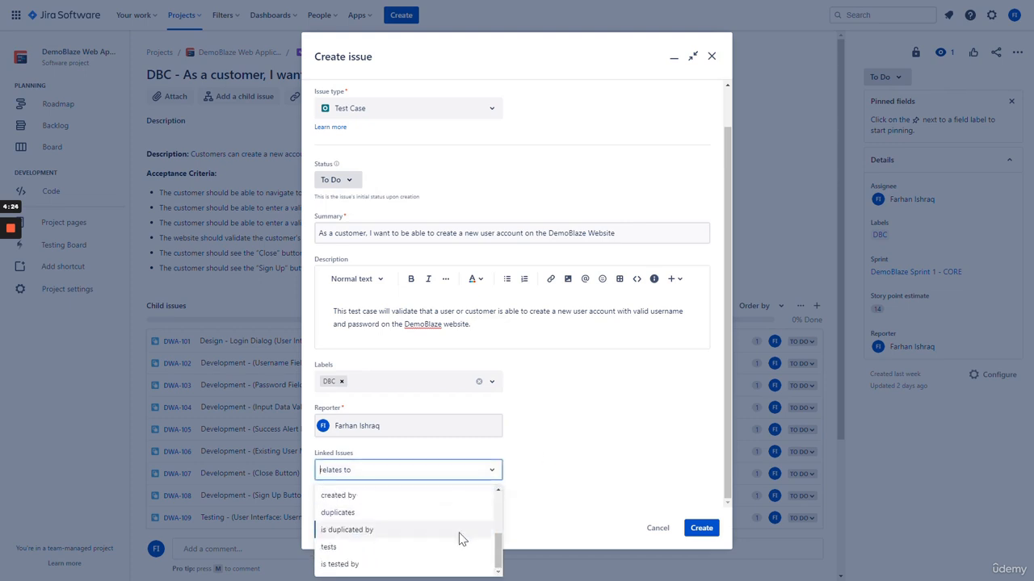
{"action": "left_click", "coordinate": [564, 477]}
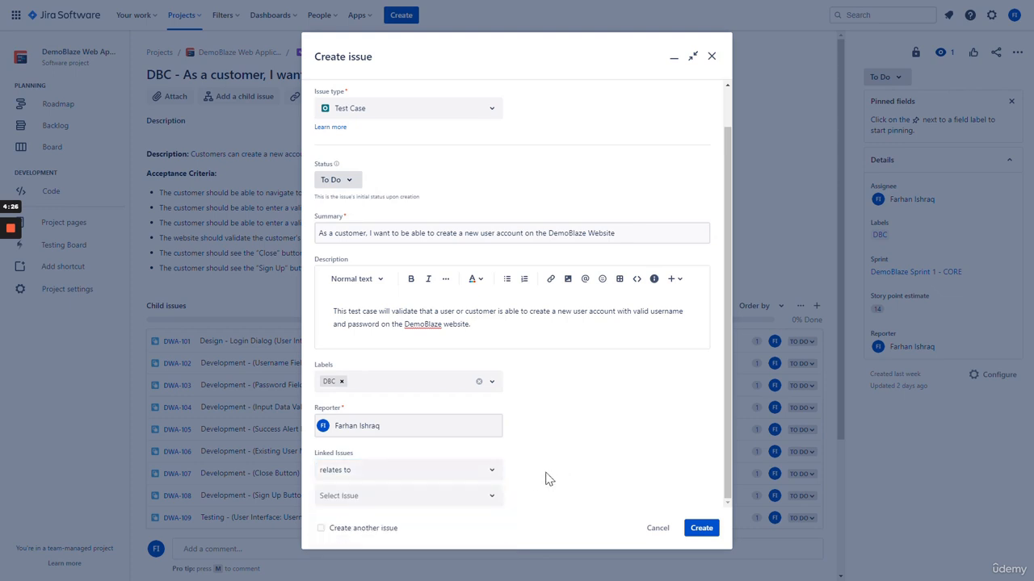
{"action": "left_click", "coordinate": [490, 472]}
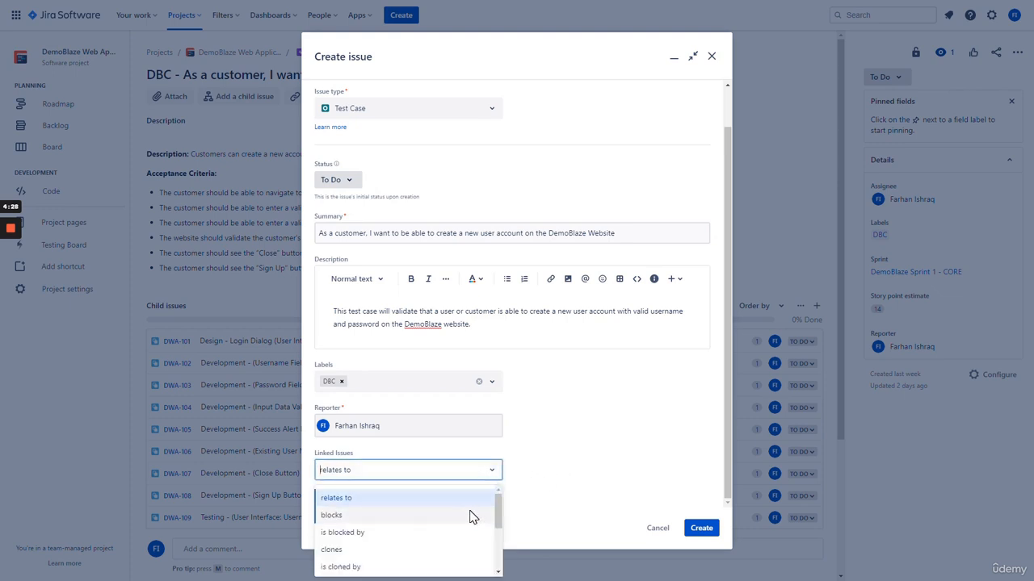
{"action": "scroll", "coordinate": [469, 516], "scroll_direction": "down", "scroll_amount": 5}
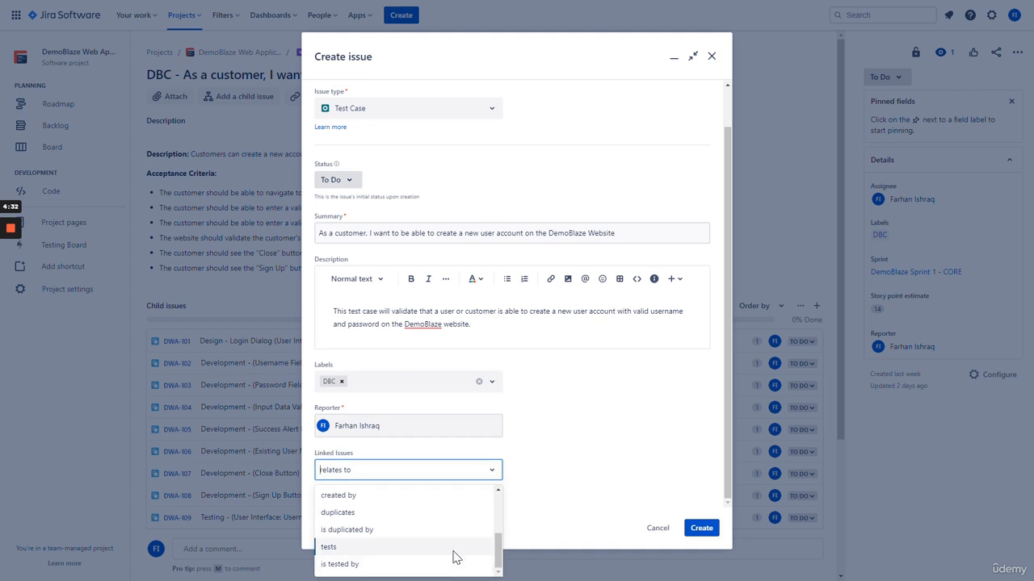
{"action": "left_click", "coordinate": [560, 467]}
{"action": "scroll", "coordinate": [455, 330], "scroll_direction": "up", "scroll_amount": 1}
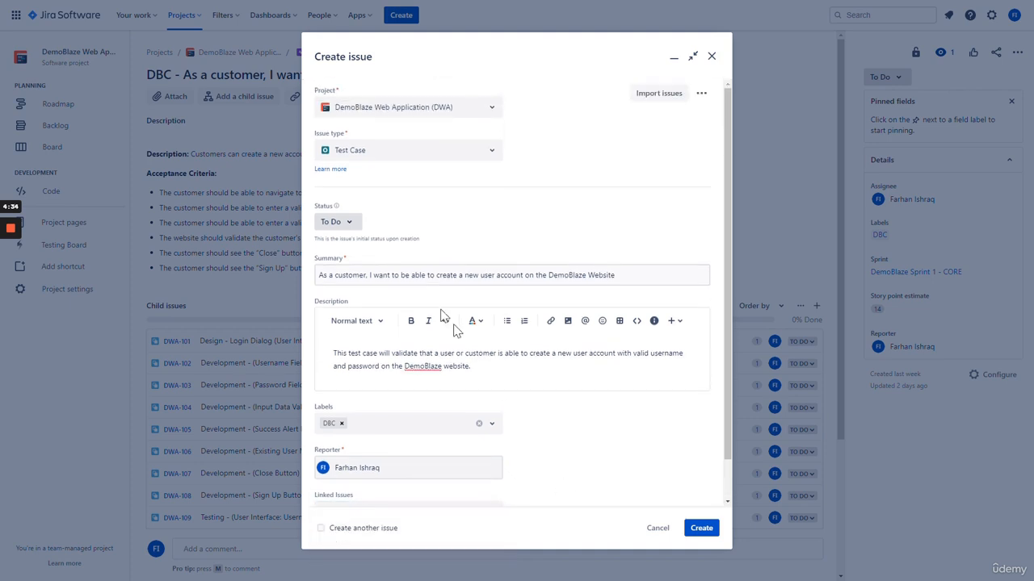
{"action": "scroll", "coordinate": [604, 453], "scroll_direction": "down", "scroll_amount": 1}
{"action": "left_click", "coordinate": [483, 473]}
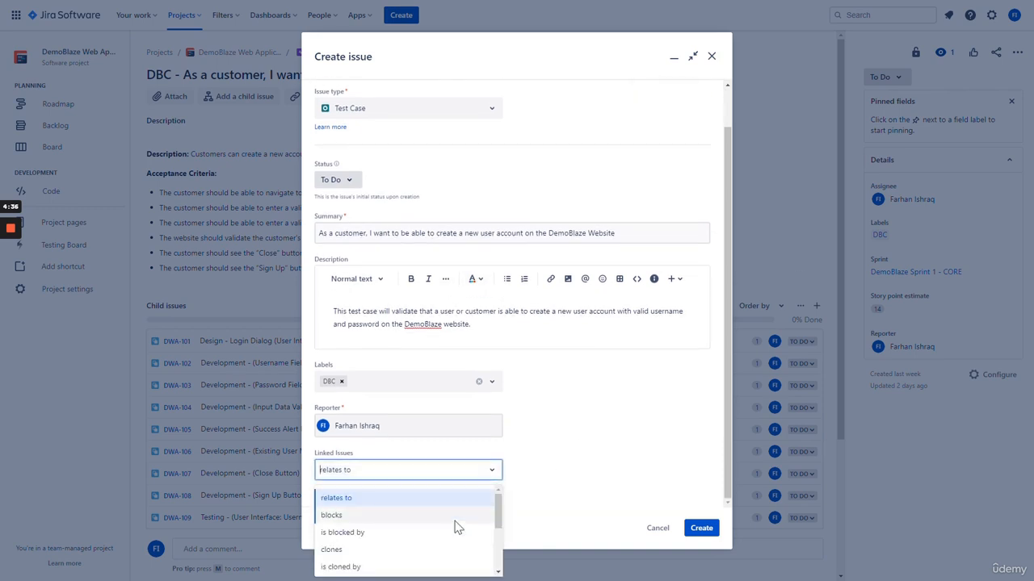
{"action": "scroll", "coordinate": [457, 526], "scroll_direction": "down", "scroll_amount": 2}
{"action": "left_click", "coordinate": [446, 552]}
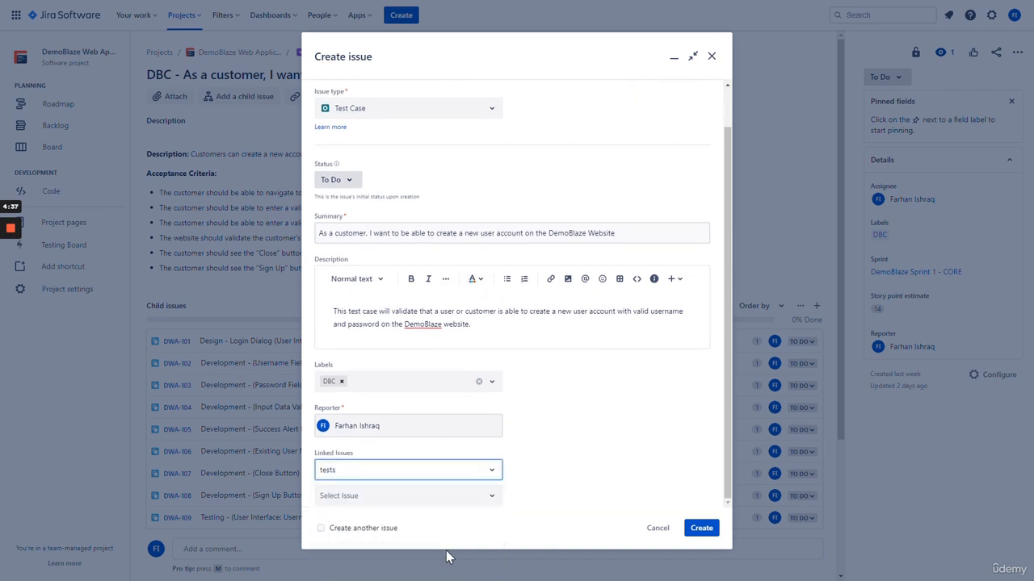
Link the test case to DWA-11 and create it as DWA-215
{"action": "left_click", "coordinate": [404, 497]}
{"action": "left_click", "coordinate": [569, 485]}
{"action": "left_click", "coordinate": [443, 501]}
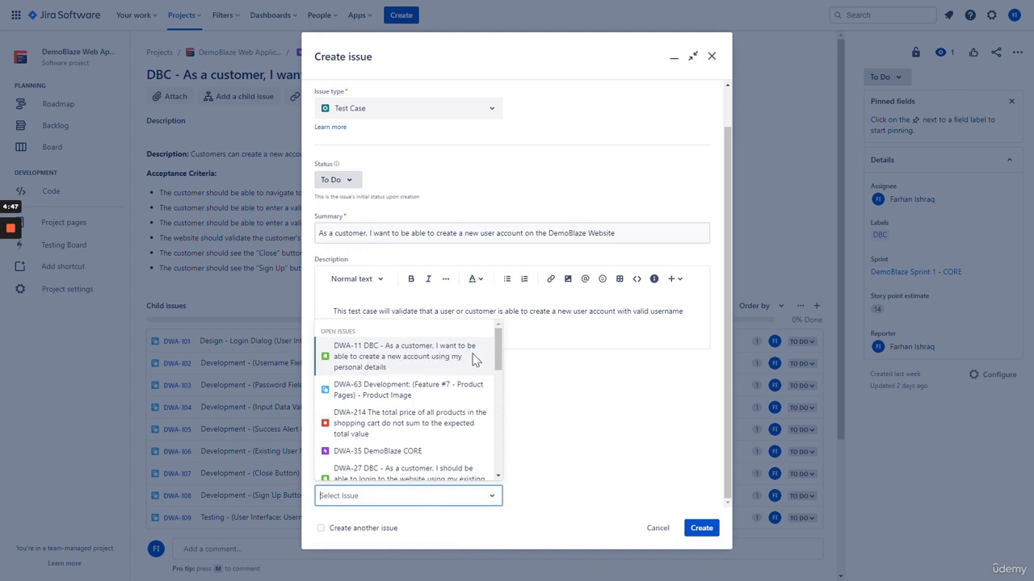
{"action": "left_click", "coordinate": [413, 363]}
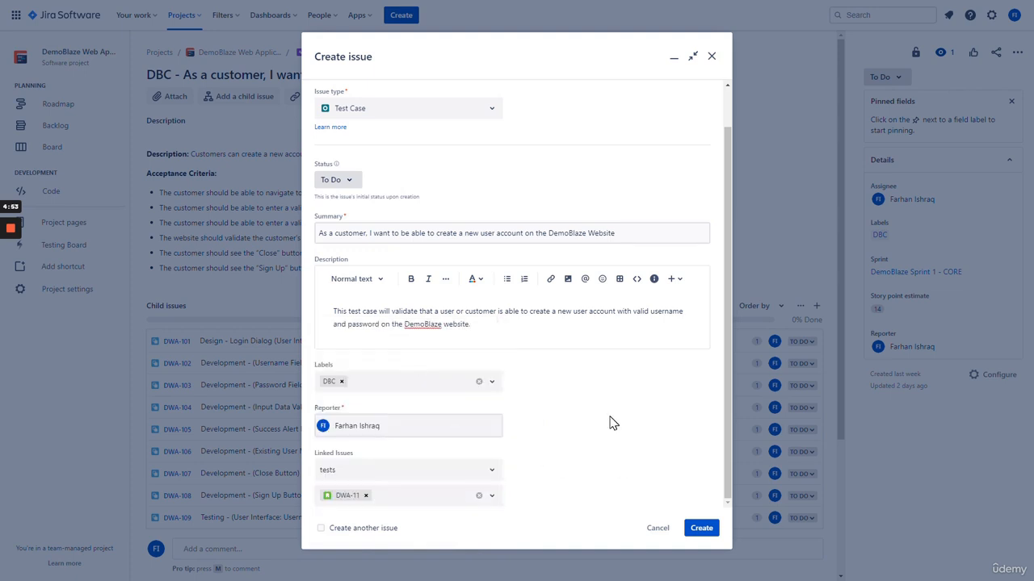
{"action": "left_click", "coordinate": [701, 529]}
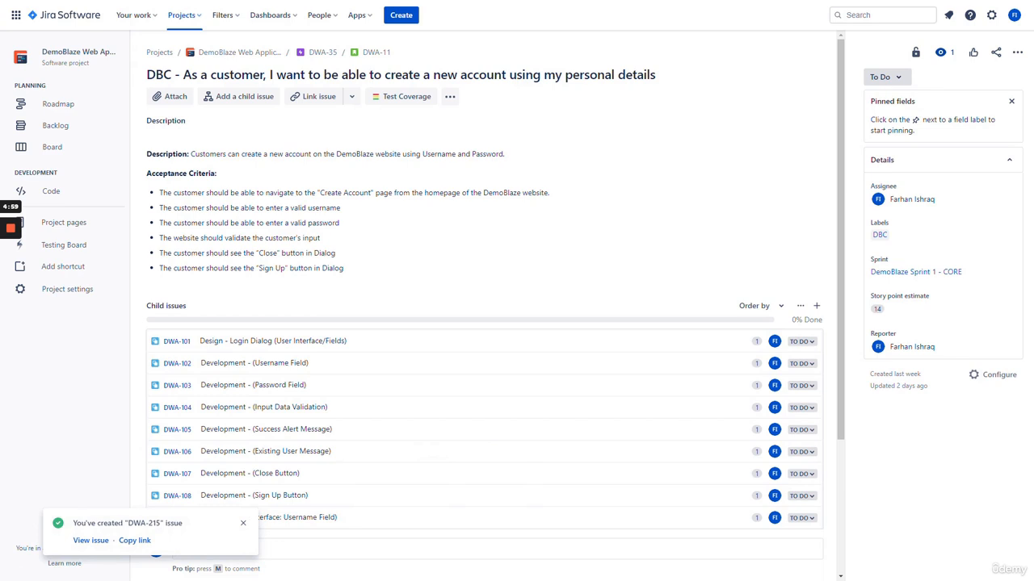
Open the new DWA-215 issue and assign it to DemoBlaze Sprint 1 - CORE
{"action": "left_click", "coordinate": [91, 541]}
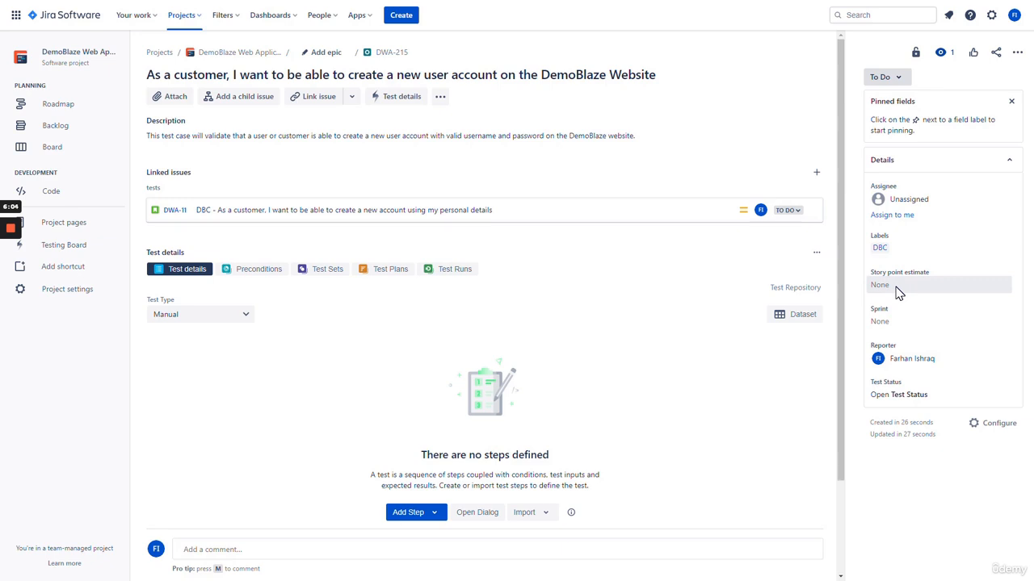
{"action": "left_click", "coordinate": [891, 328]}
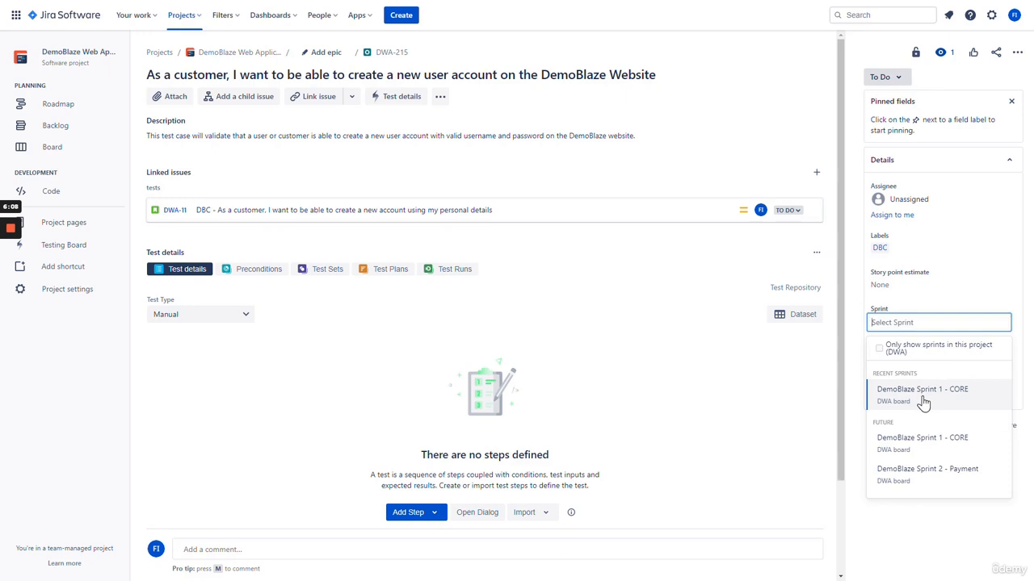
{"action": "left_click", "coordinate": [923, 397]}
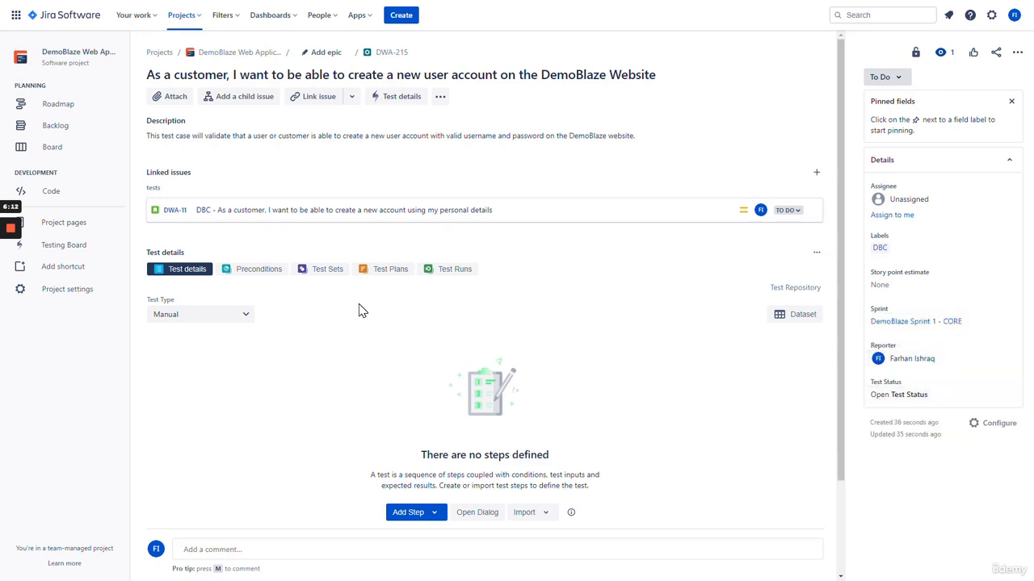
{"action": "scroll", "coordinate": [361, 311], "scroll_direction": "down", "scroll_amount": 3}
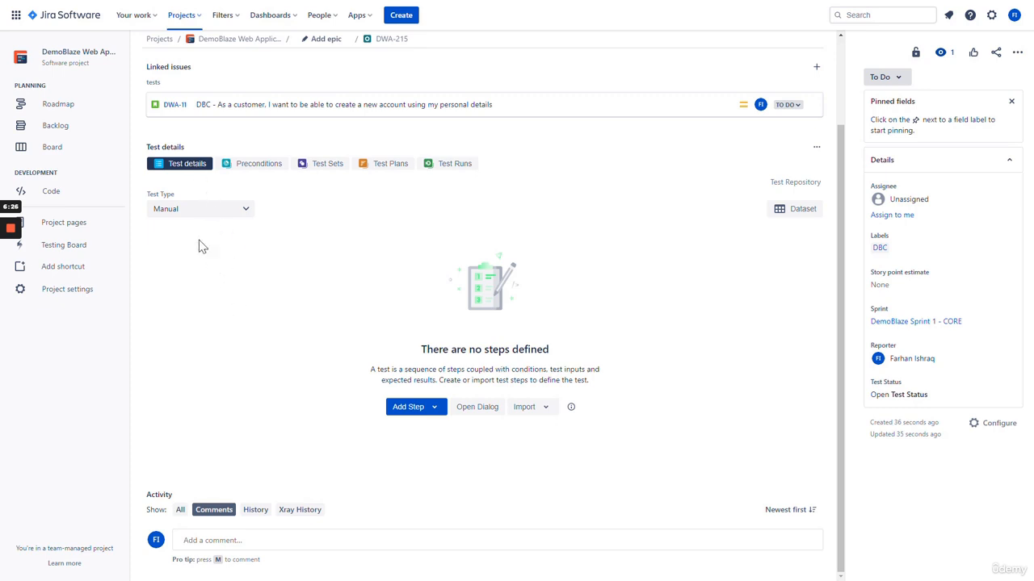
Check that the test type stays Manual and bring up the Add Step options
{"action": "left_click", "coordinate": [209, 214]}
{"action": "left_click", "coordinate": [210, 214]}
{"action": "scroll", "coordinate": [341, 350], "scroll_direction": "up", "scroll_amount": 2}
{"action": "scroll", "coordinate": [340, 352], "scroll_direction": "down", "scroll_amount": 1}
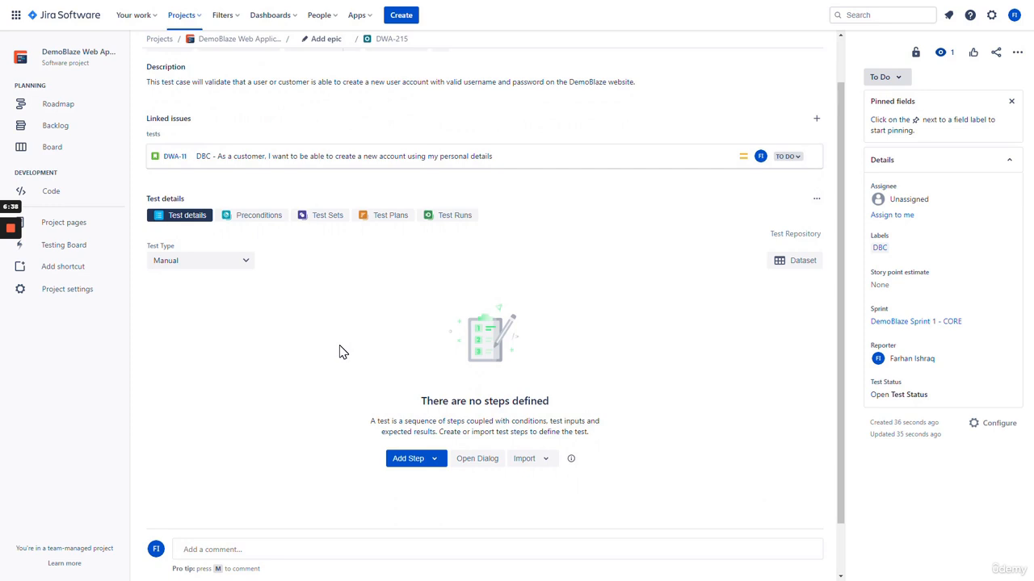
{"action": "scroll", "coordinate": [343, 354], "scroll_direction": "up", "scroll_amount": 1}
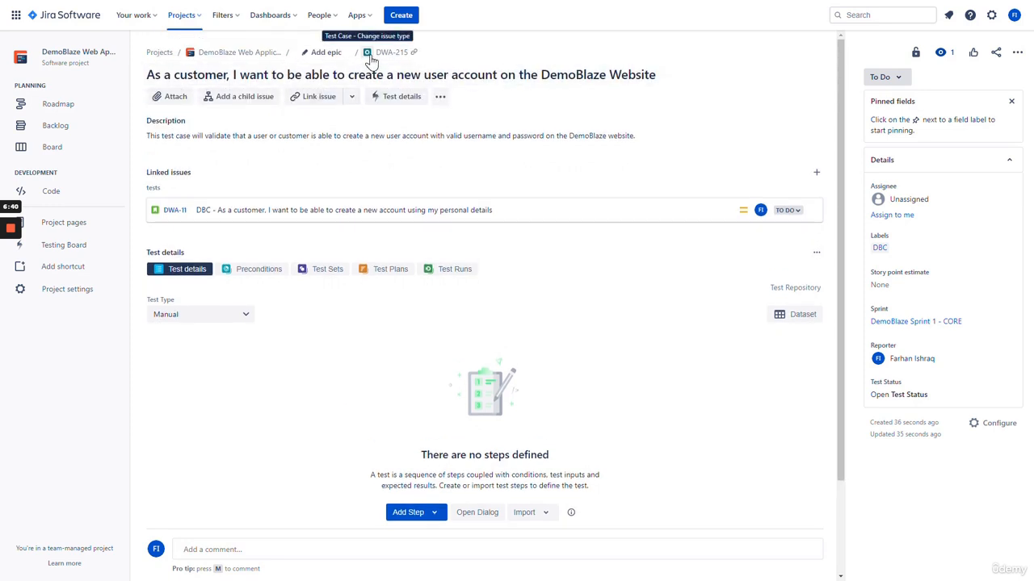
{"action": "scroll", "coordinate": [331, 325], "scroll_direction": "down", "scroll_amount": 1}
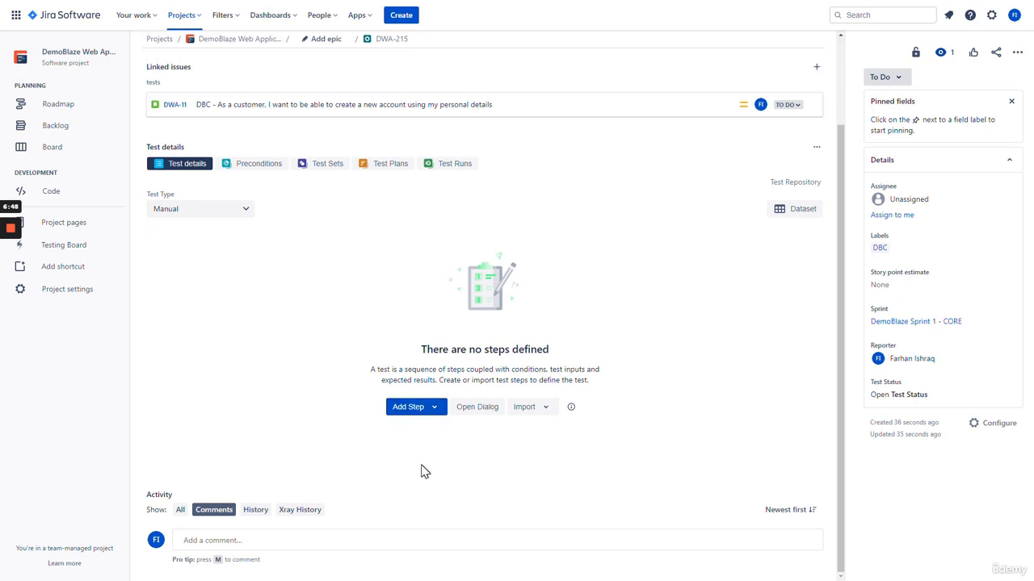
{"action": "left_click", "coordinate": [422, 415]}
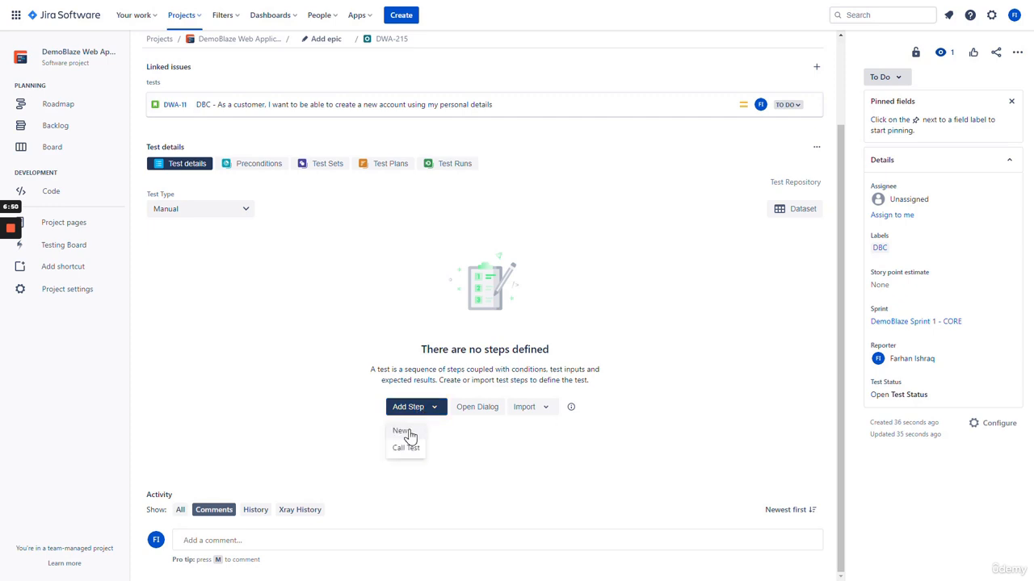
{"action": "left_click", "coordinate": [401, 432]}
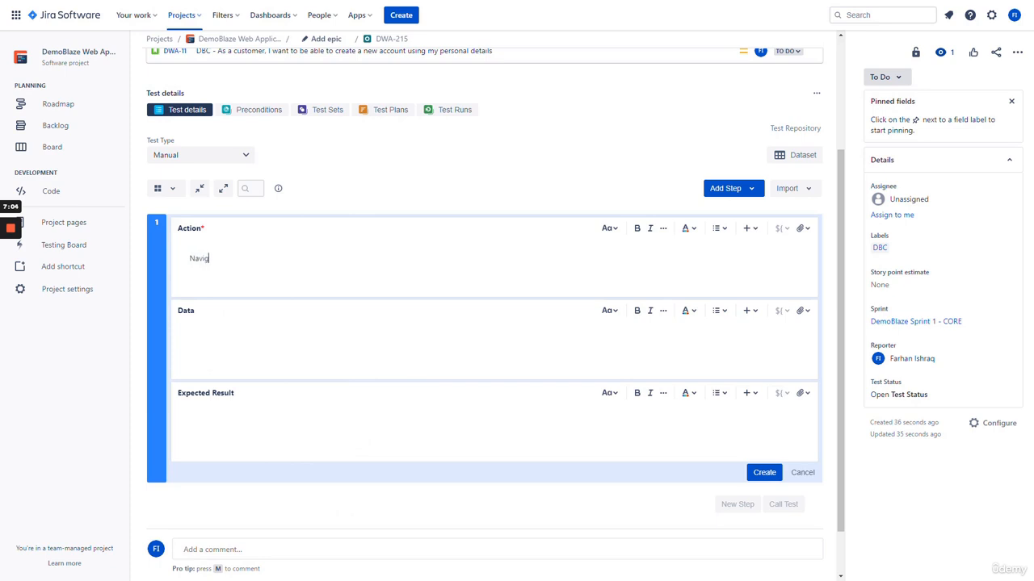
{"action": "type", "text": "to the website www.DemoBlaz"}
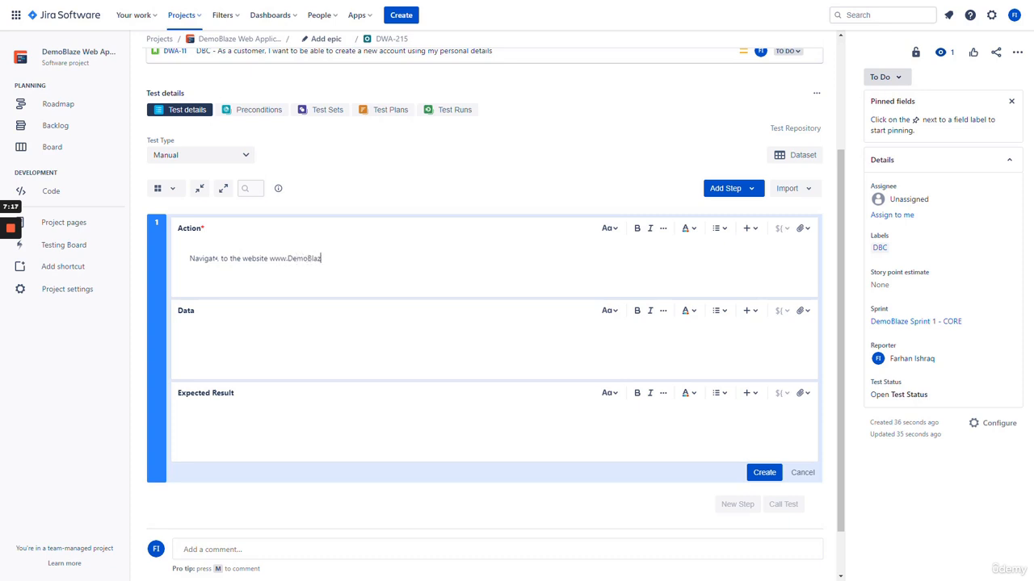
{"action": "type", "text": "e.com using a Web Browser like Google Ch"}
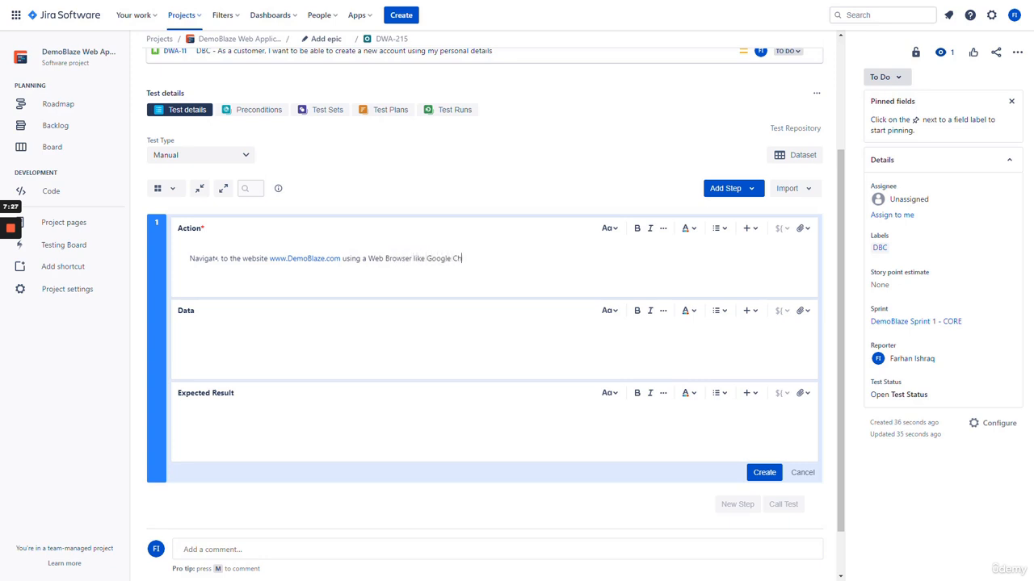
{"action": "type", "text": "rome"}
{"action": "left_click", "coordinate": [236, 356]}
{"action": "left_click", "coordinate": [261, 437]}
{"action": "type", "text": "The user is able to successfully access"}
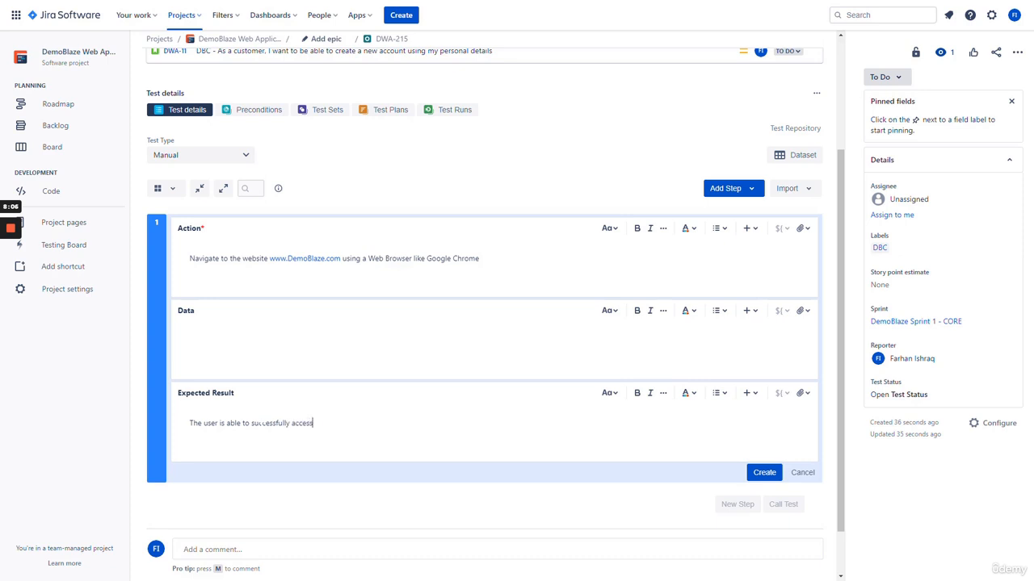
{"action": "type", "text": " the DemoBlaze website using"}
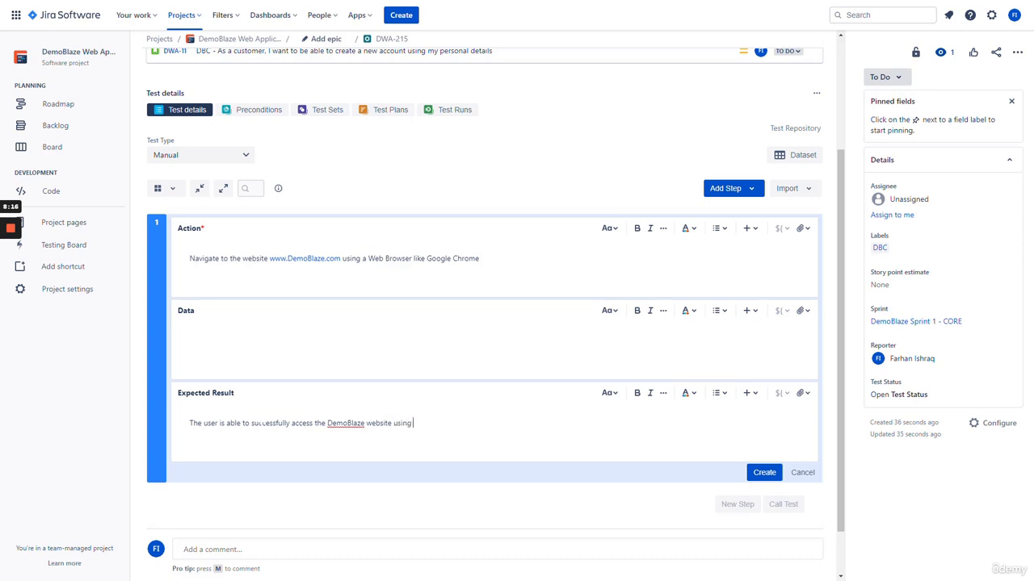
{"action": "type", "text": " the Google Chrome Browser"}
{"action": "left_click", "coordinate": [762, 474]}
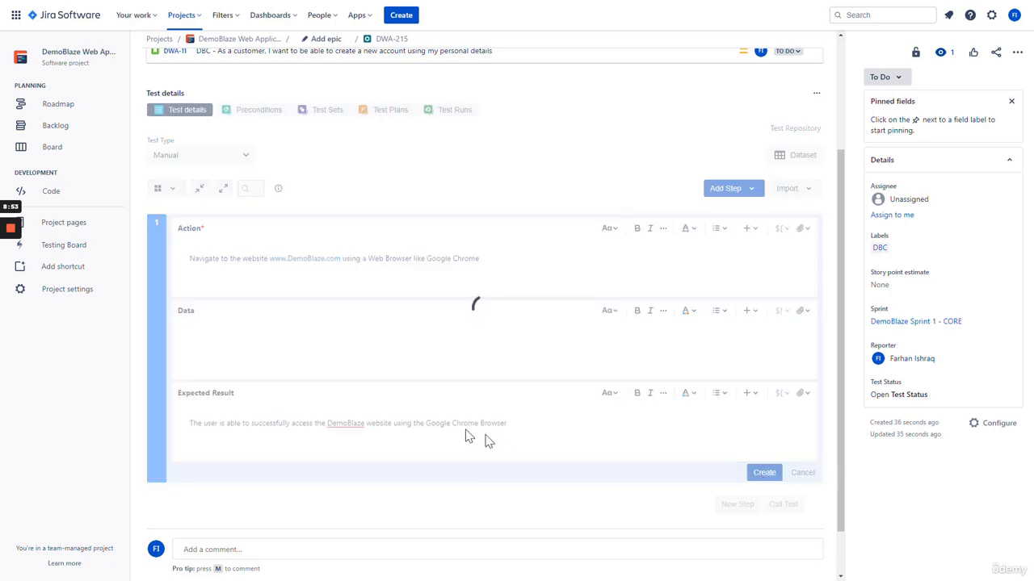
{"action": "scroll", "coordinate": [353, 374], "scroll_direction": "up", "scroll_amount": 2}
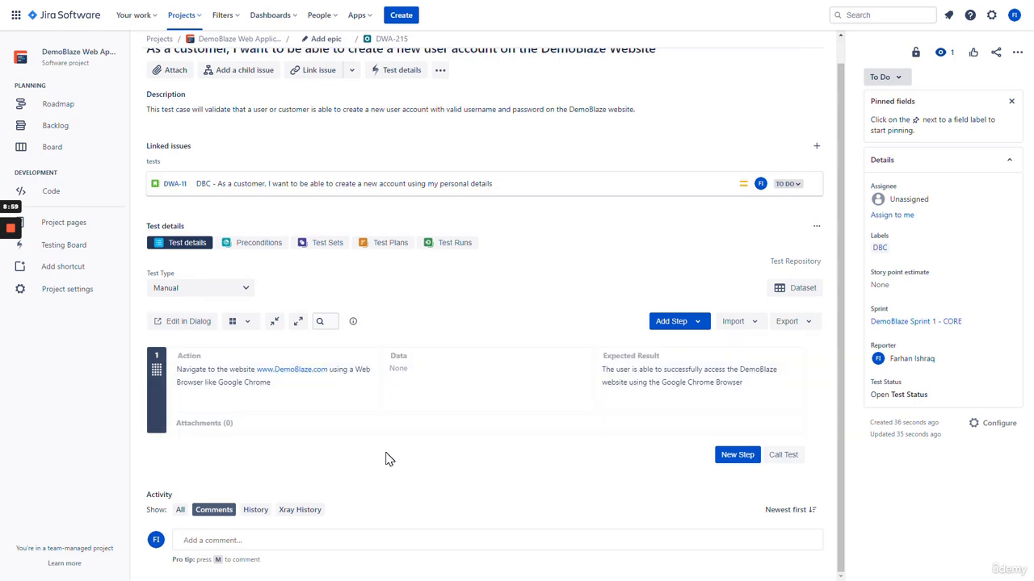
{"action": "scroll", "coordinate": [439, 450], "scroll_direction": "up", "scroll_amount": 1}
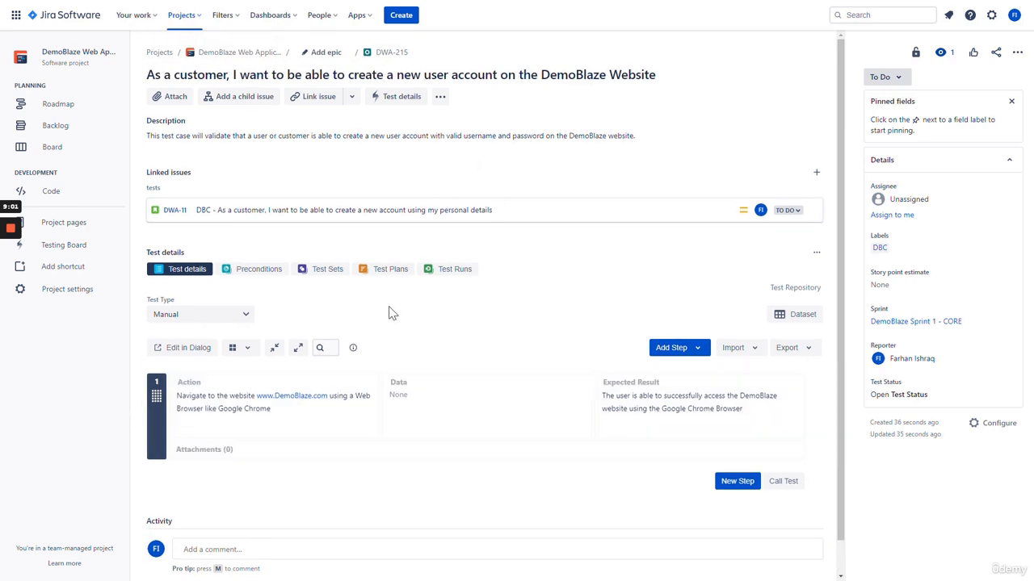
{"action": "scroll", "coordinate": [396, 339], "scroll_direction": "down", "scroll_amount": 1}
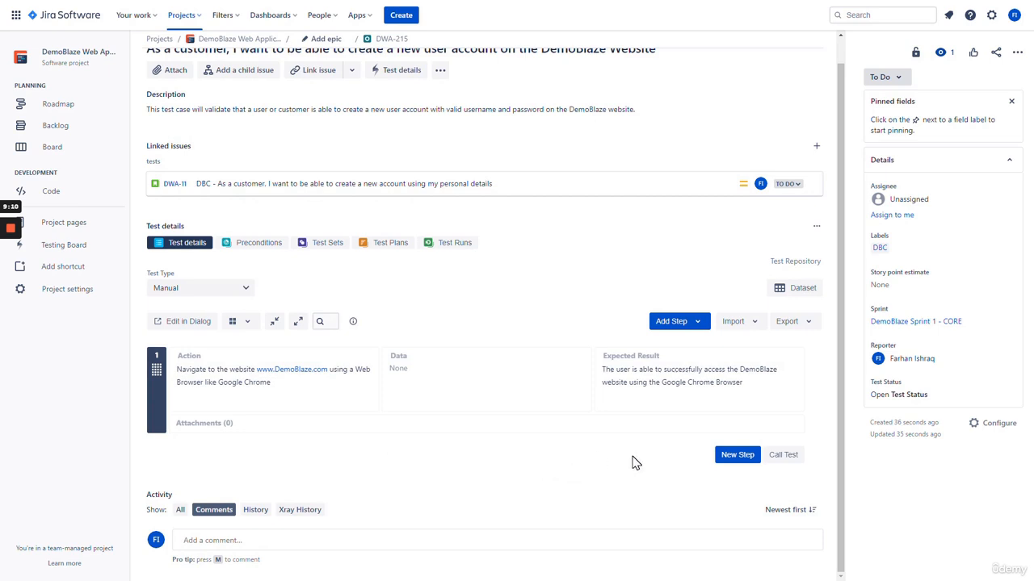
Add step 2: check the username and password fields appear under login, expecting them displayed
{"action": "left_click", "coordinate": [735, 457]}
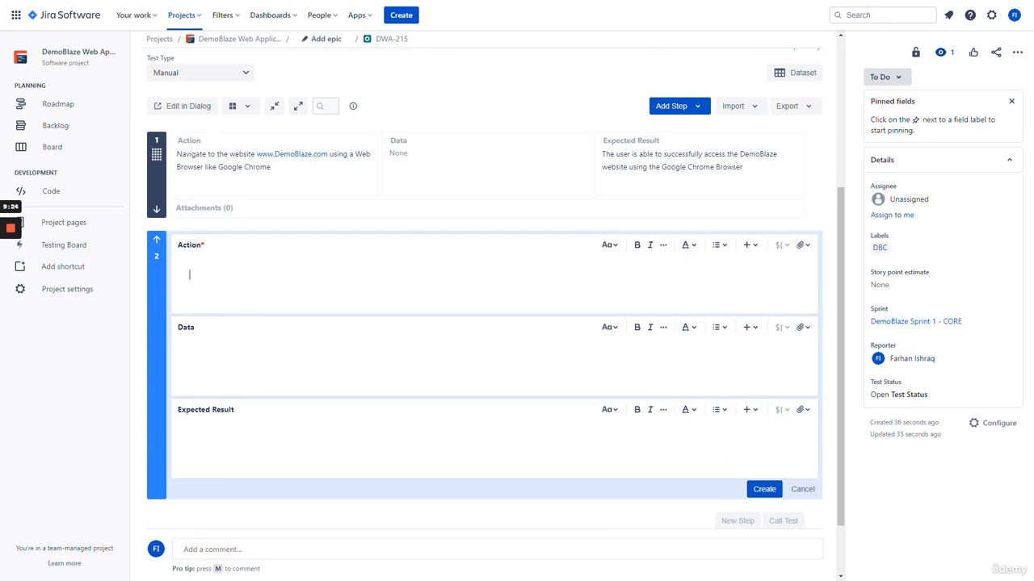
{"action": "type", "text": "Ensure that the username and pass"}
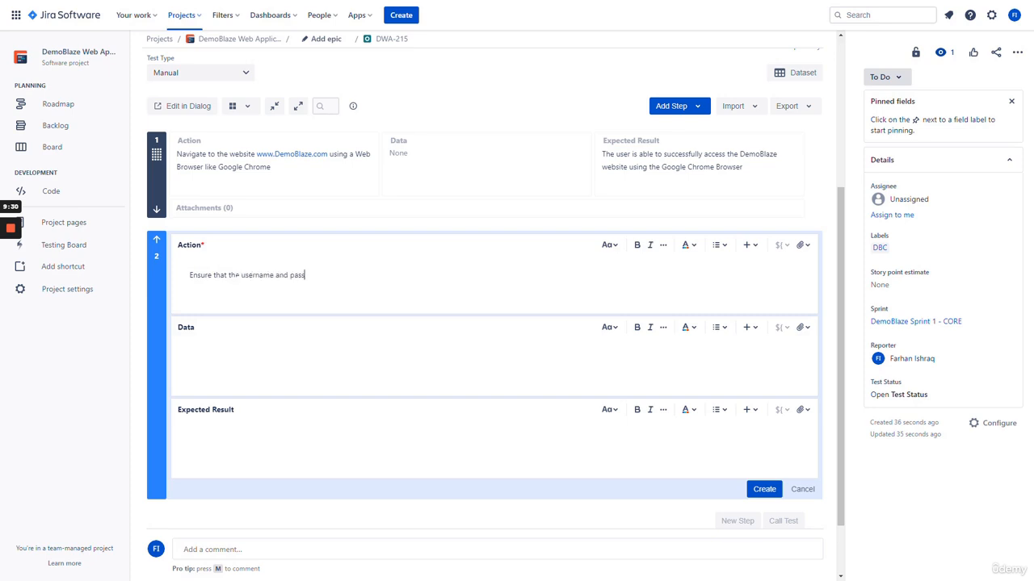
{"action": "type", "text": "word fields are visible under the login"}
{"action": "left_click", "coordinate": [239, 352]}
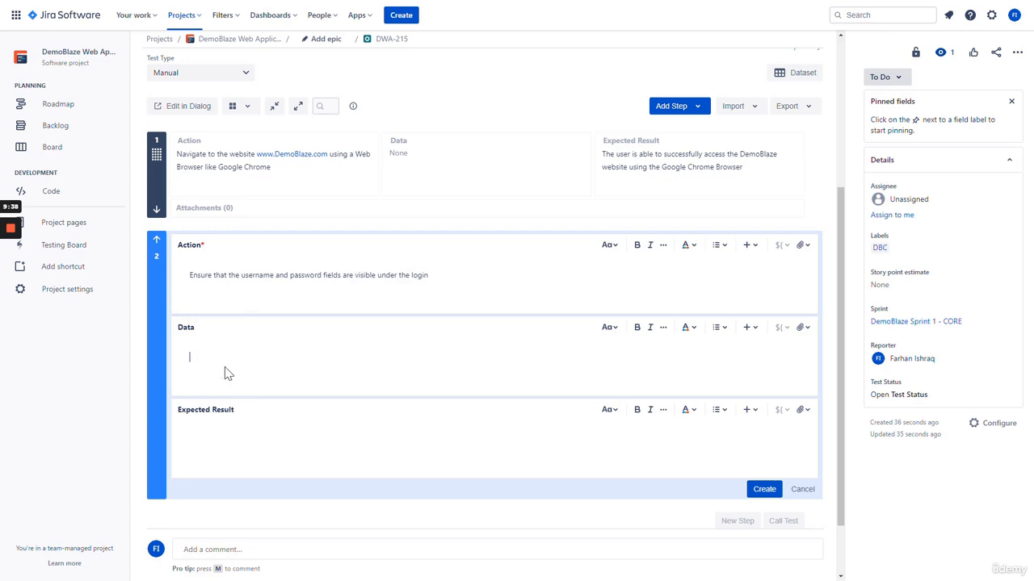
{"action": "left_click", "coordinate": [230, 440]}
{"action": "type", "text": "The username and password fields are Displa"}
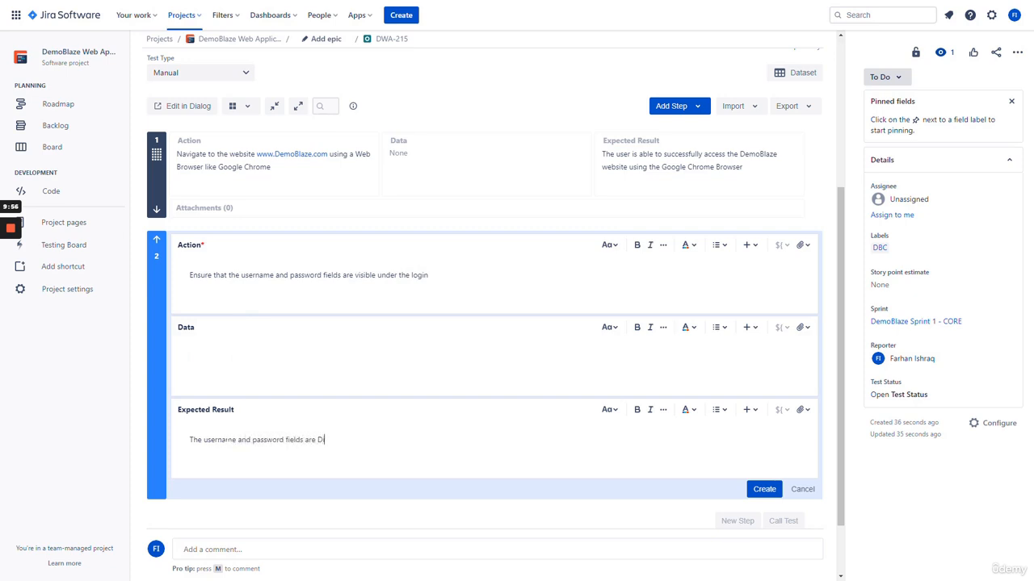
{"action": "type", "text": "yed on the login of the DemoBlaz"}
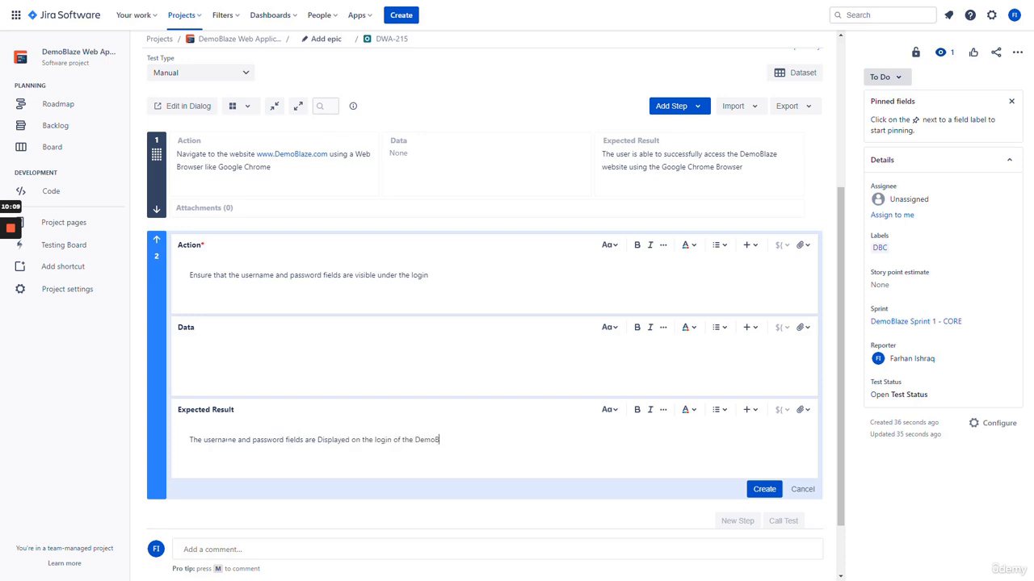
{"action": "type", "text": "e website"}
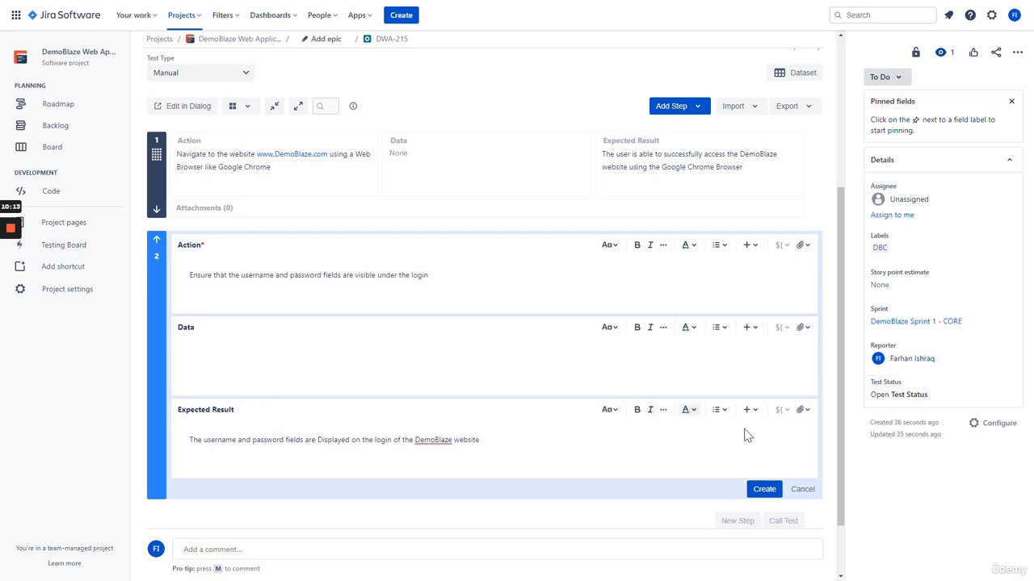
{"action": "left_click", "coordinate": [763, 491]}
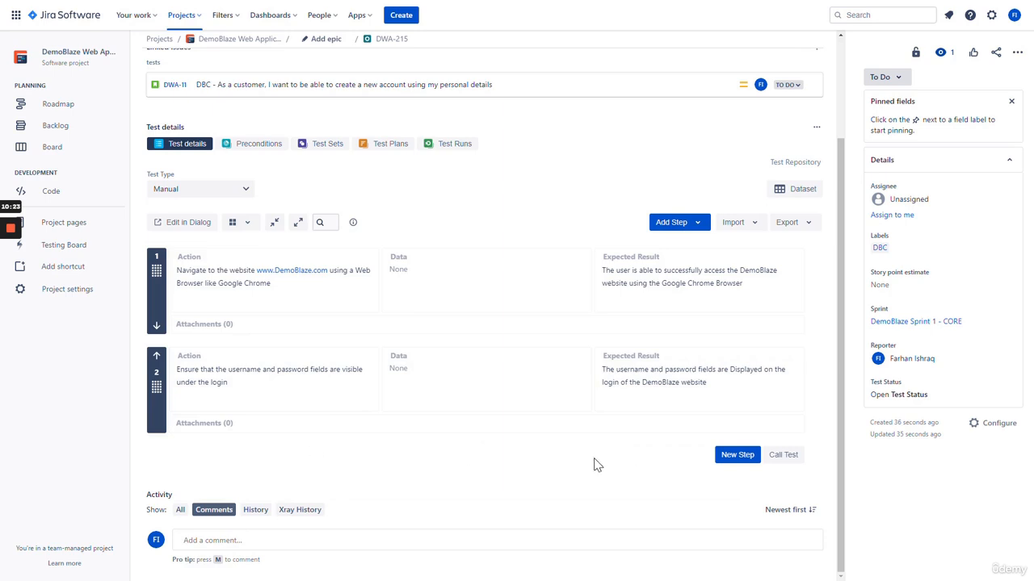
{"action": "left_click", "coordinate": [678, 229]}
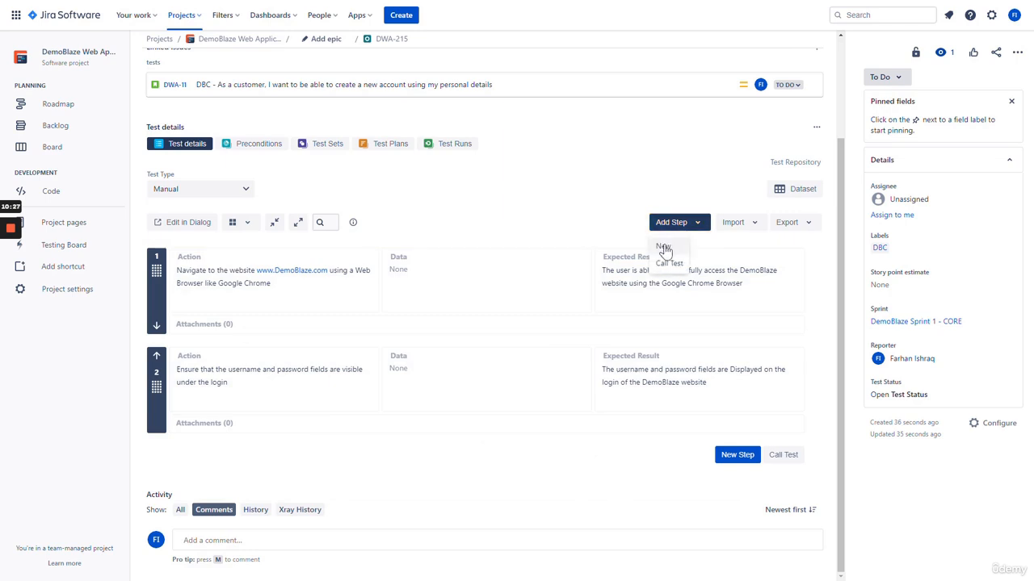
Add step 3: enter a valid username in the username field, with a sample username as data
{"action": "left_click", "coordinate": [665, 247]}
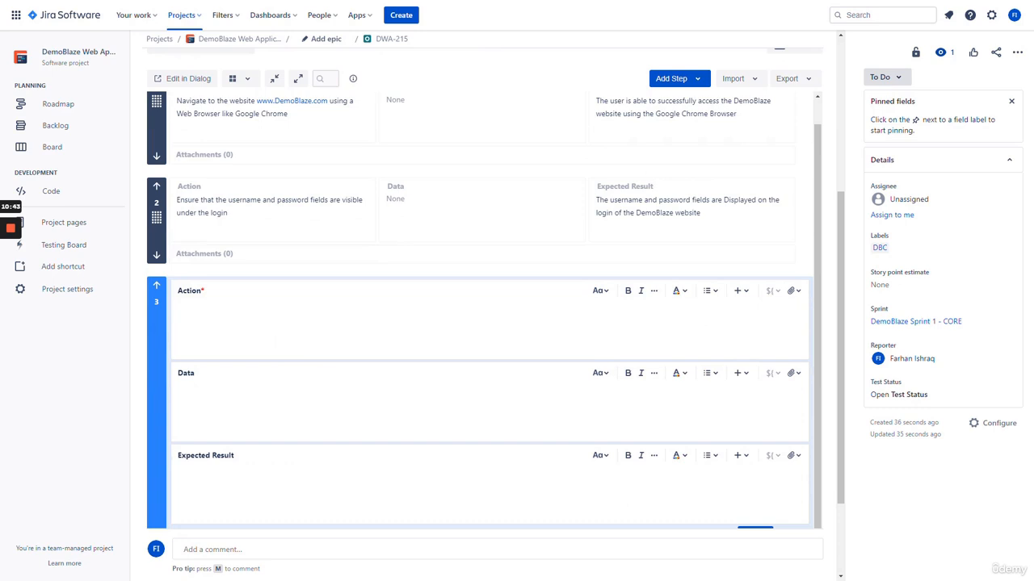
{"action": "type", "text": "Provide a valid username and input this into the"}
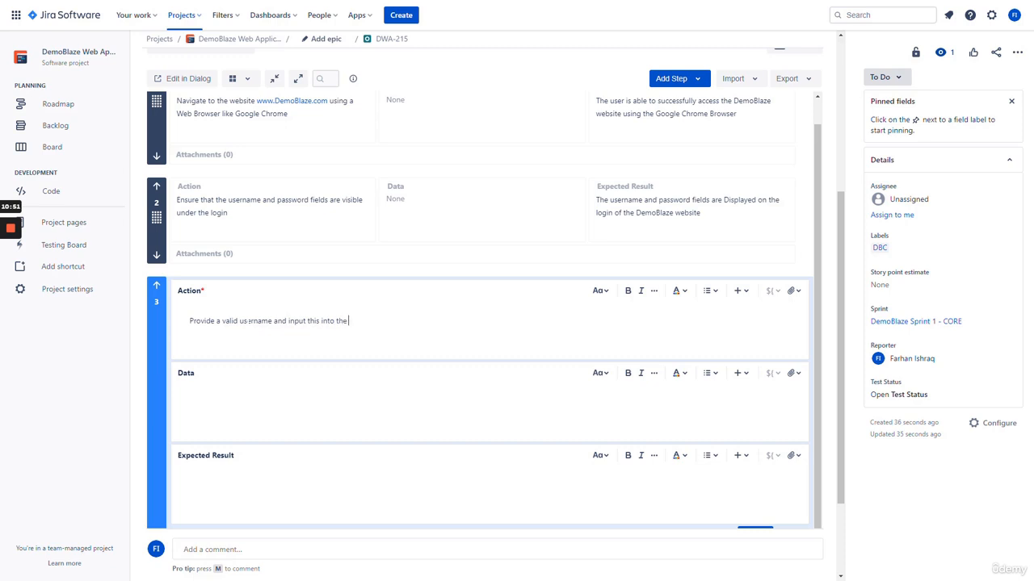
{"action": "type", "text": " username field"}
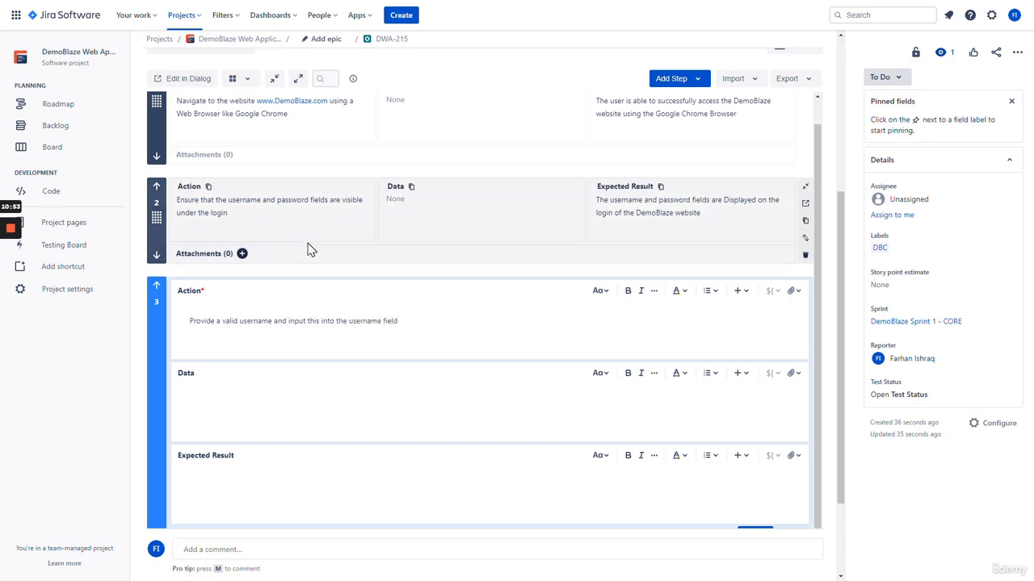
{"action": "scroll", "coordinate": [299, 314], "scroll_direction": "down", "scroll_amount": 2}
{"action": "left_click", "coordinate": [300, 314]}
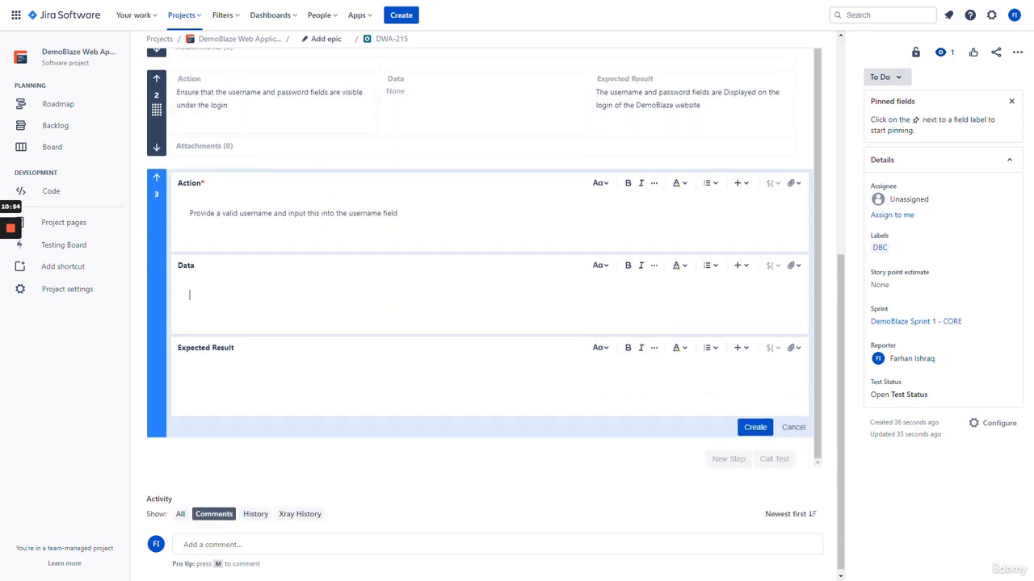
{"action": "left_click", "coordinate": [273, 294]}
{"action": "type", "text": "username101"}
{"action": "left_click", "coordinate": [253, 377]}
{"action": "left_click_drag", "start_coordinate": [235, 296], "coordinate": [189, 296]}
{"action": "left_click", "coordinate": [190, 303]}
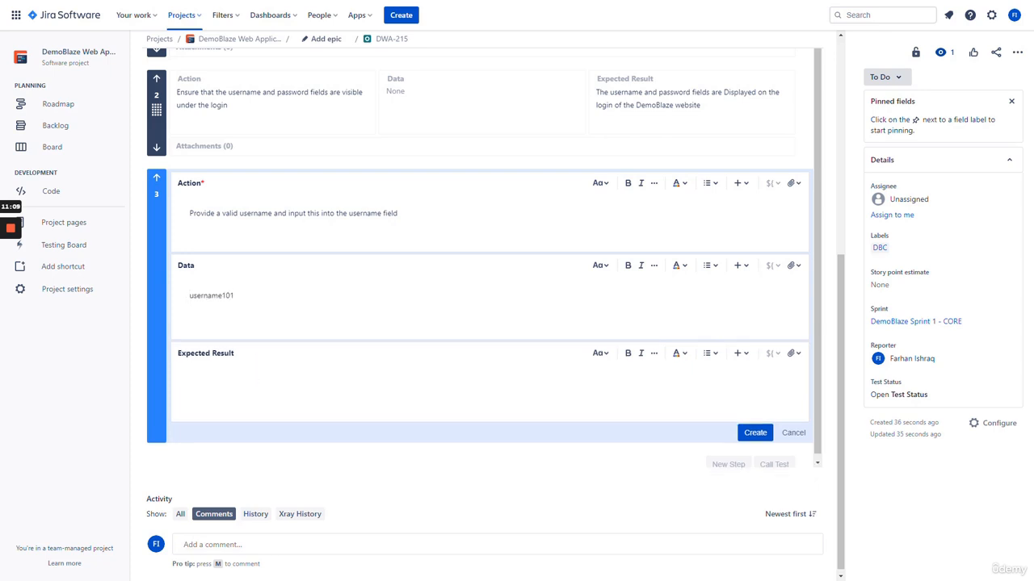
{"action": "left_click", "coordinate": [190, 383]}
{"action": "type", "text": "The user is able to enter the username"}
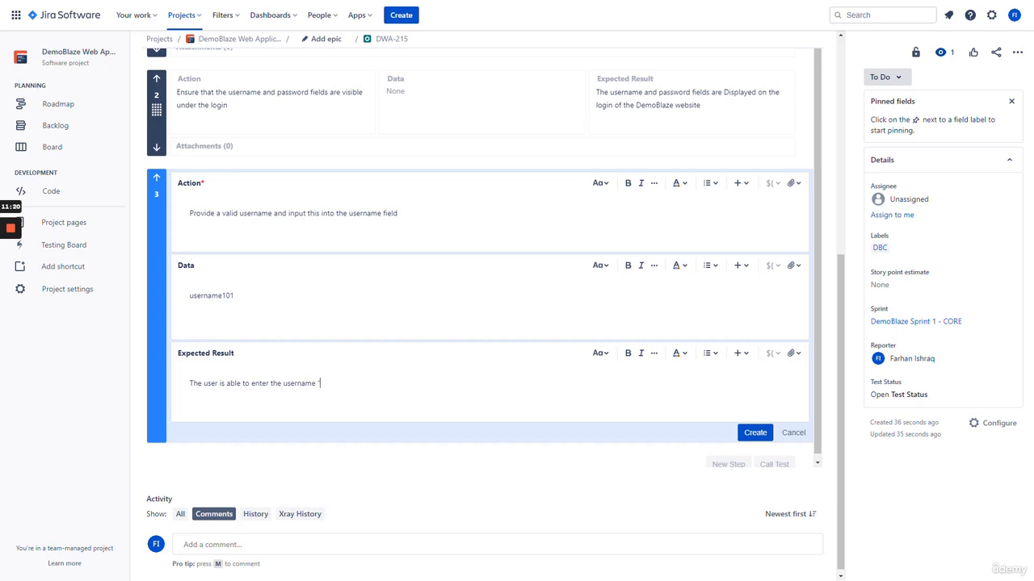
{"action": "type", "text": " \"username101"}
{"action": "type", "text": "\" into the username "}
{"action": "type", "text": "fied"}
{"action": "type", "text": "ld"}
{"action": "left_click", "coordinate": [755, 432]}
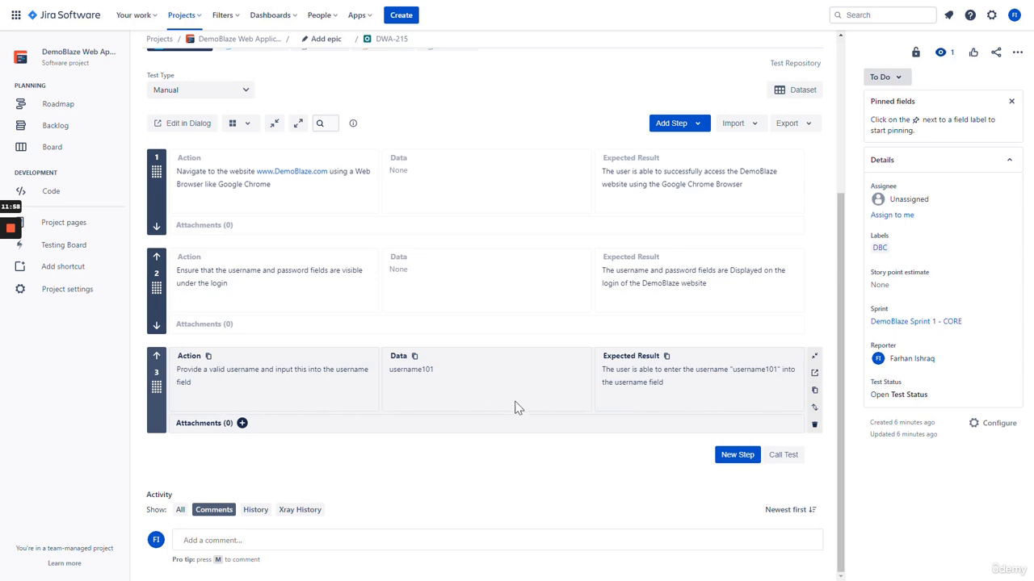
{"action": "left_click", "coordinate": [814, 390]}
Clone step 3 as step 4 and change its action from username to password
{"action": "left_click", "coordinate": [667, 397]}
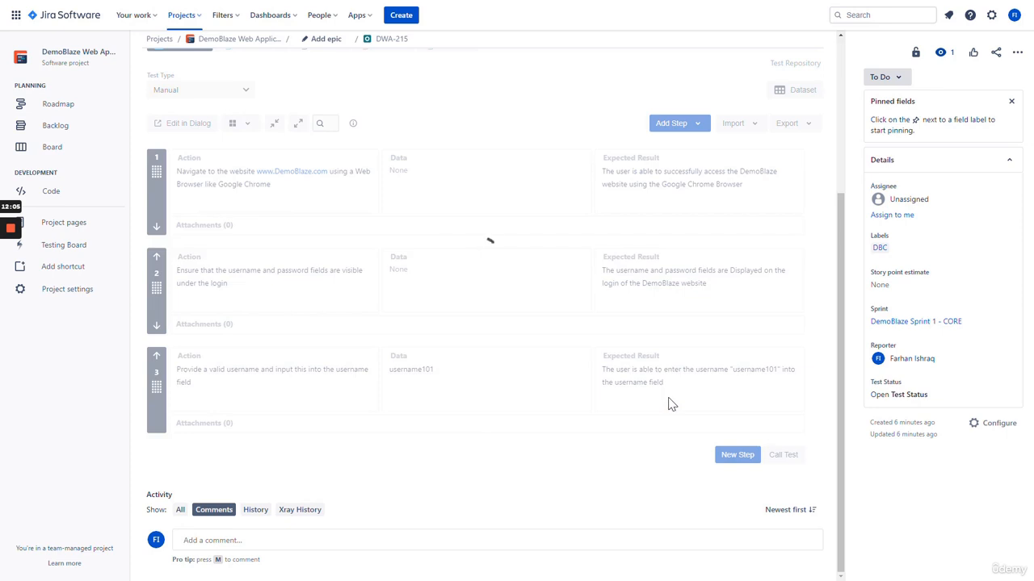
{"action": "scroll", "coordinate": [485, 396], "scroll_direction": "down", "scroll_amount": 1}
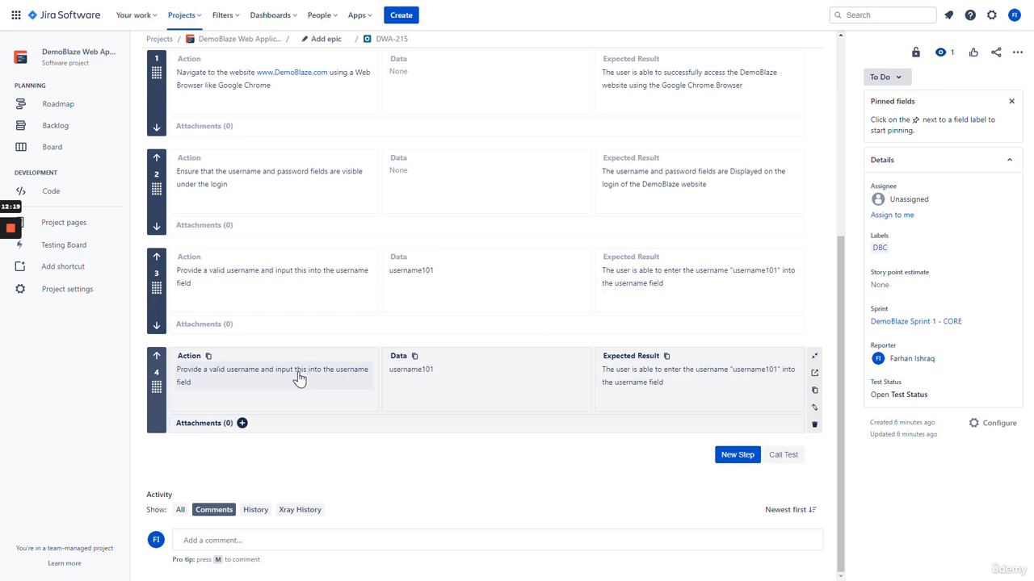
{"action": "left_click", "coordinate": [299, 378]}
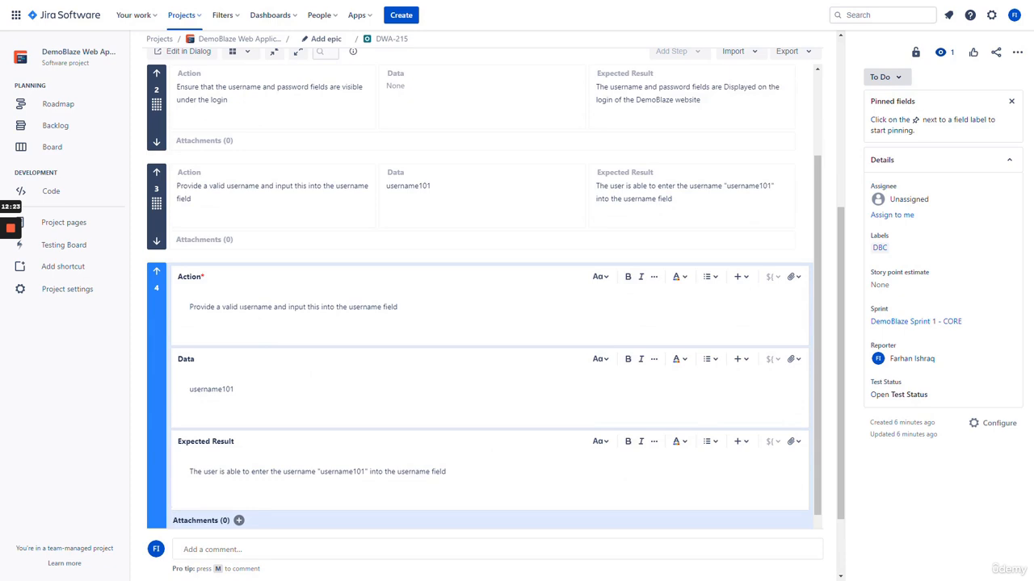
{"action": "left_click_drag", "start_coordinate": [239, 307], "coordinate": [267, 308]}
{"action": "type", "text": "password"}
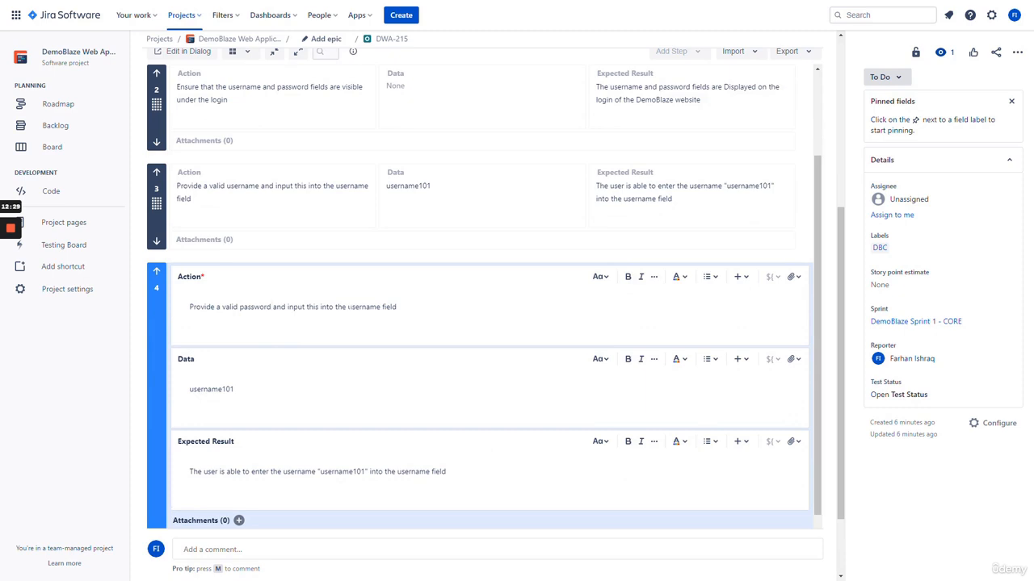
{"action": "left_click_drag", "start_coordinate": [348, 306], "coordinate": [382, 308]}
{"action": "type", "text": "password"}
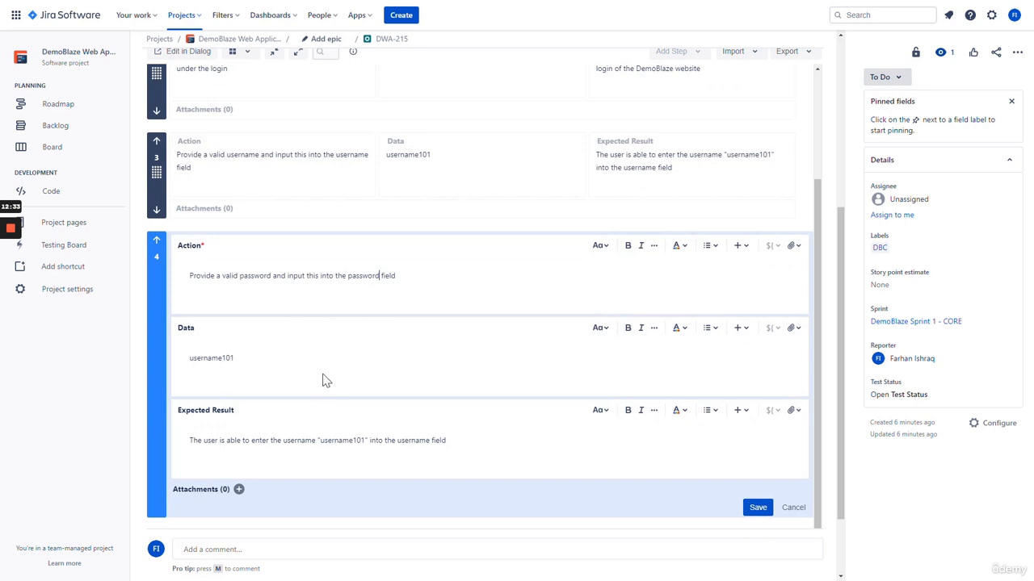
{"action": "left_click_drag", "start_coordinate": [235, 357], "coordinate": [182, 366]}
{"action": "type", "text": "passwo"}
{"action": "type", "text": "ord"}
{"action": "key", "text": "BackSpace"}
{"action": "key", "text": "BackSpace"}
{"action": "key", "text": "BackSpace"}
{"action": "type", "text": "rd101"}
Reword step 4's expected result to mention the password field, then save the step
{"action": "left_click", "coordinate": [273, 457]}
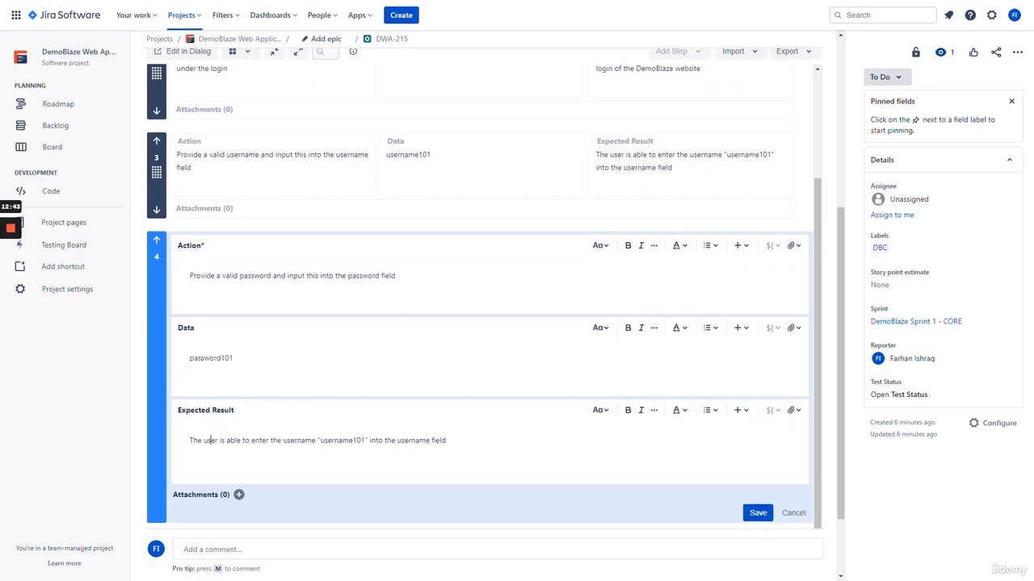
{"action": "left_click_drag", "start_coordinate": [284, 440], "coordinate": [316, 440]}
{"action": "type", "text": "password"}
{"action": "left_click_drag", "start_coordinate": [318, 440], "coordinate": [365, 440]}
{"action": "type", "text": "passwrod"}
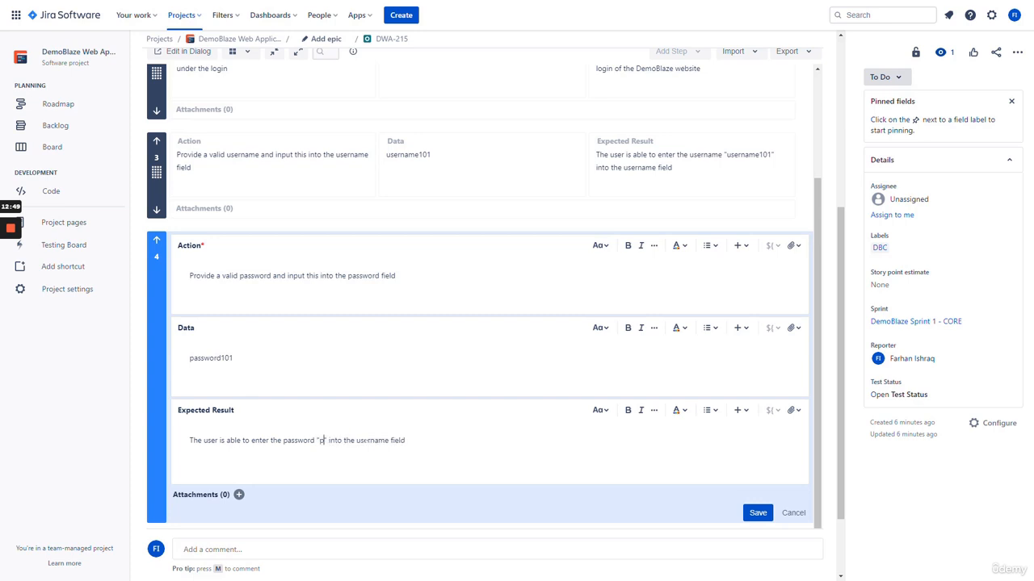
{"action": "key", "text": "BackSpace"}
{"action": "key", "text": "BackSpace"}
{"action": "key", "text": "BackSpace"}
{"action": "type", "text": "ord"}
{"action": "left_click_drag", "start_coordinate": [383, 440], "coordinate": [413, 440]}
{"action": "type", "text": "password"}
{"action": "key", "text": "End"}
{"action": "scroll", "coordinate": [413, 440], "scroll_direction": "down", "scroll_amount": 1}
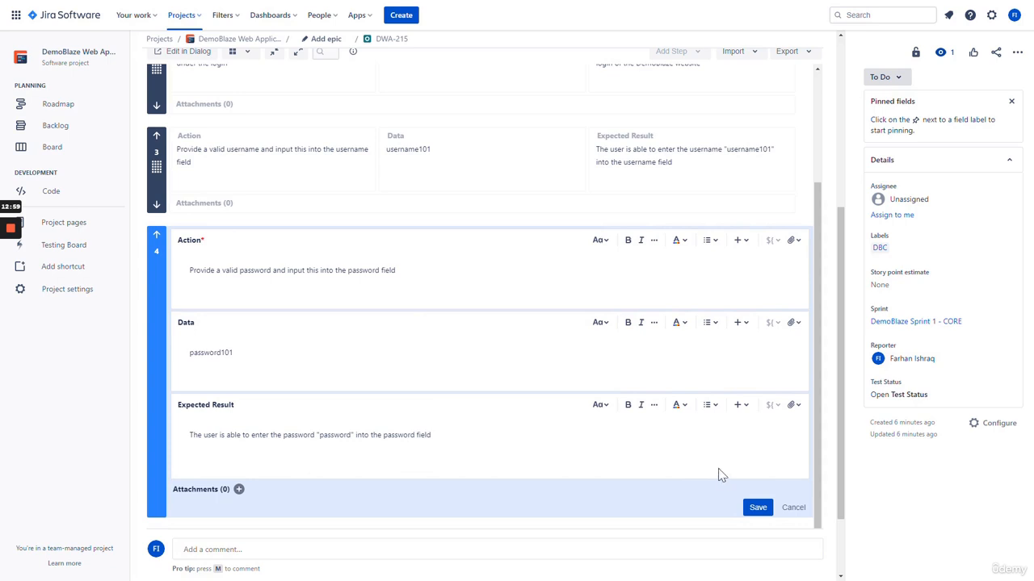
{"action": "left_click", "coordinate": [757, 508]}
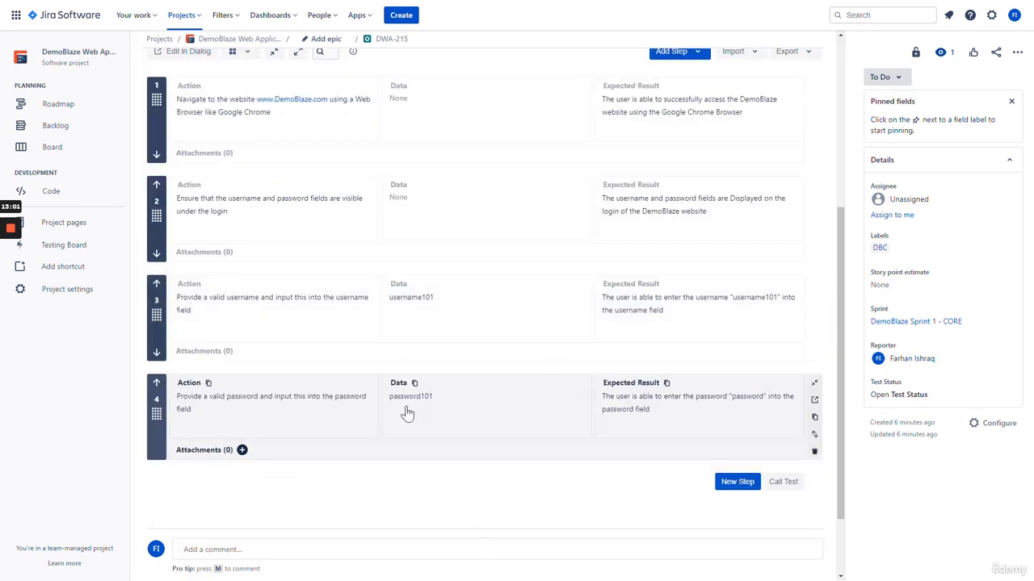
{"action": "scroll", "coordinate": [519, 483], "scroll_direction": "down", "scroll_amount": 1}
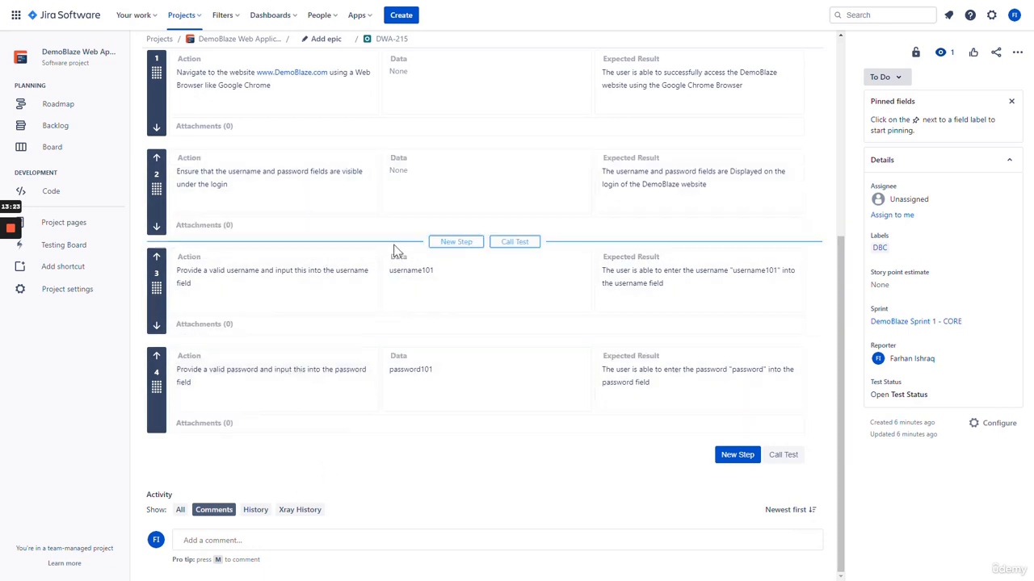
{"action": "scroll", "coordinate": [351, 254], "scroll_direction": "up", "scroll_amount": 6}
{"action": "scroll", "coordinate": [351, 254], "scroll_direction": "down", "scroll_amount": 6}
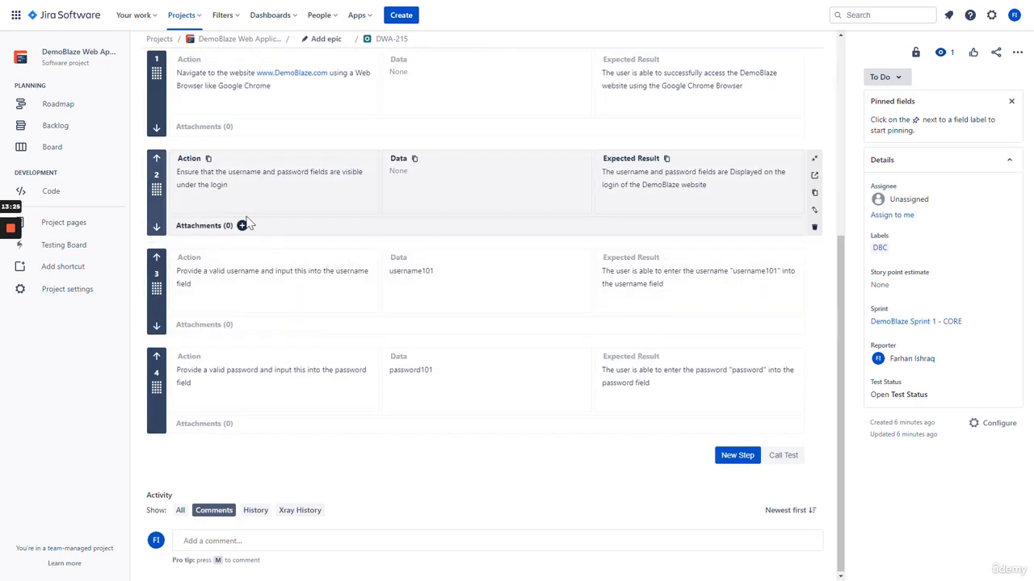
{"action": "scroll", "coordinate": [274, 246], "scroll_direction": "up", "scroll_amount": 1}
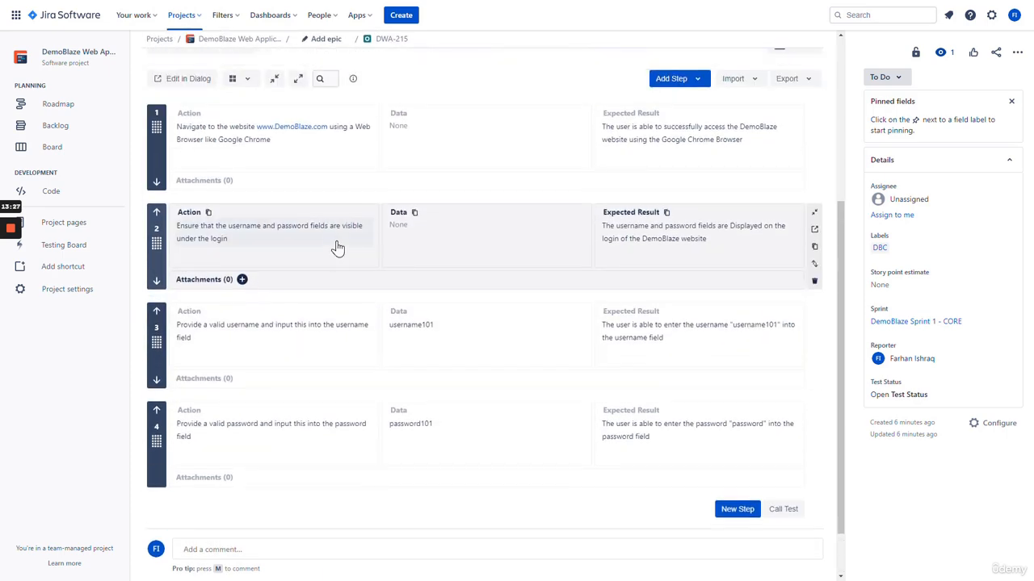
{"action": "scroll", "coordinate": [339, 256], "scroll_direction": "up", "scroll_amount": 5}
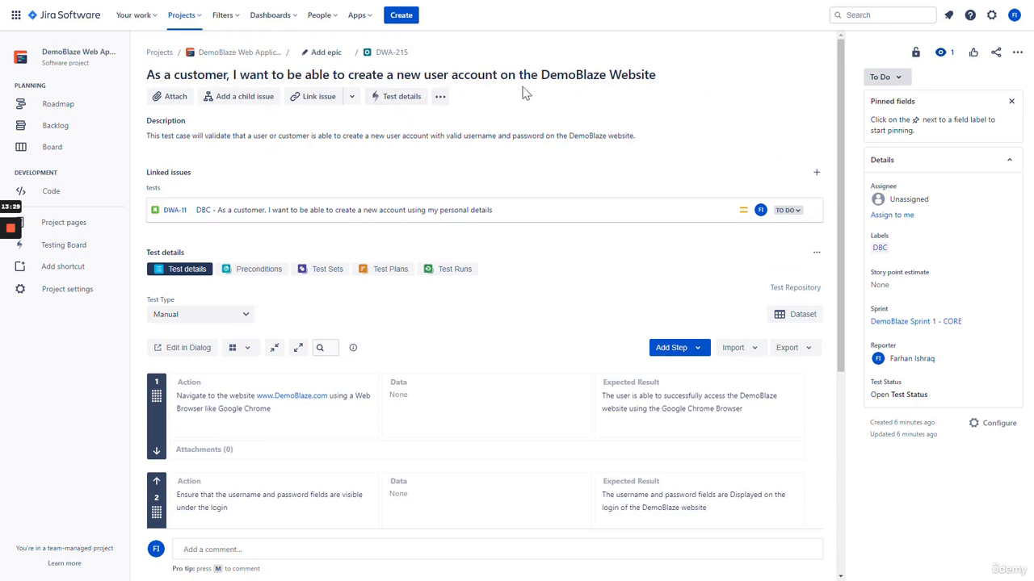
{"action": "scroll", "coordinate": [348, 214], "scroll_direction": "down", "scroll_amount": 6}
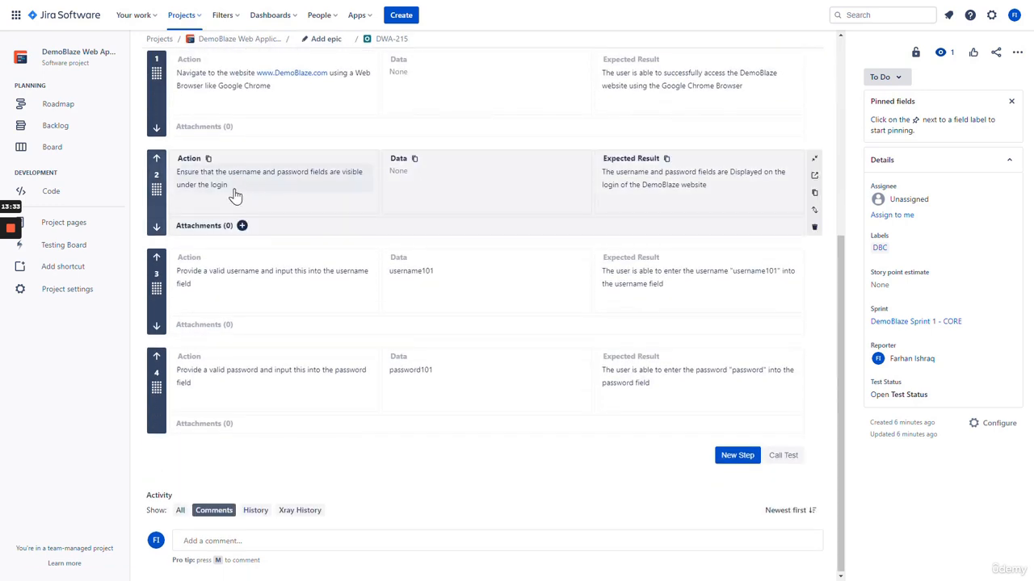
{"action": "scroll", "coordinate": [235, 197], "scroll_direction": "up", "scroll_amount": 2}
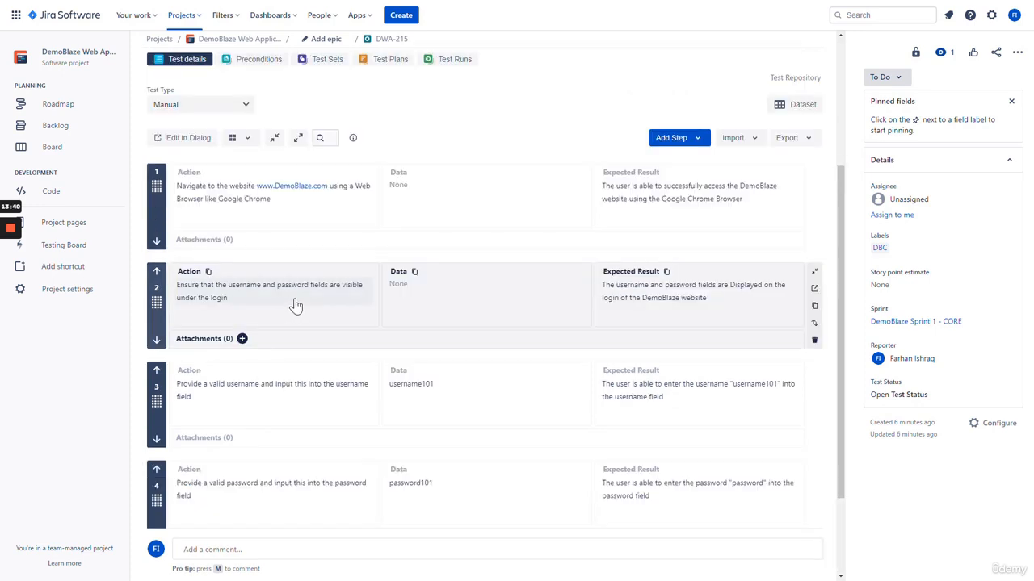
Replace 'login' with 'Sign-Up' in step 2's Action and Expected Result and save
{"action": "left_click", "coordinate": [296, 305]}
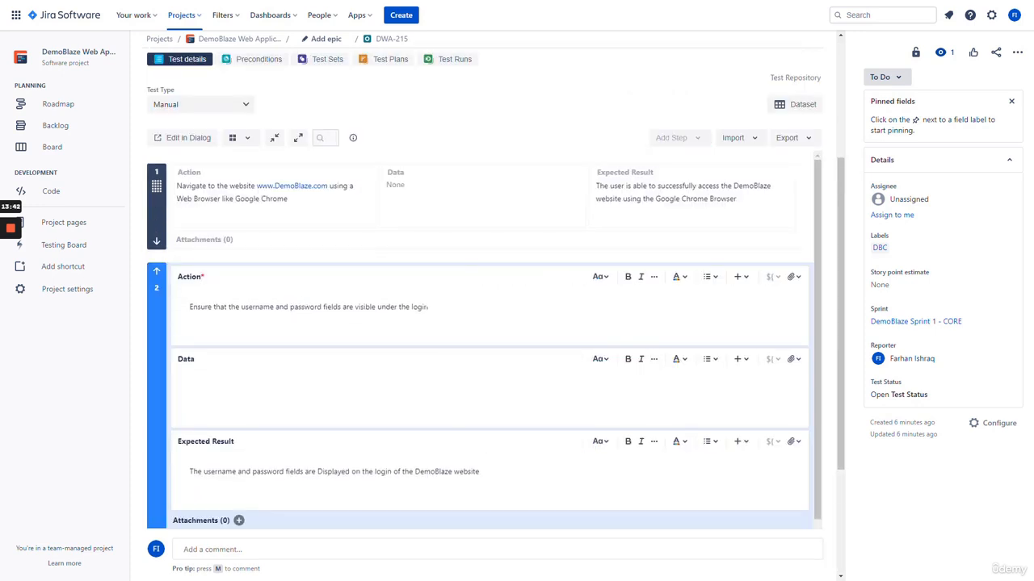
{"action": "left_click_drag", "start_coordinate": [428, 307], "coordinate": [411, 306]}
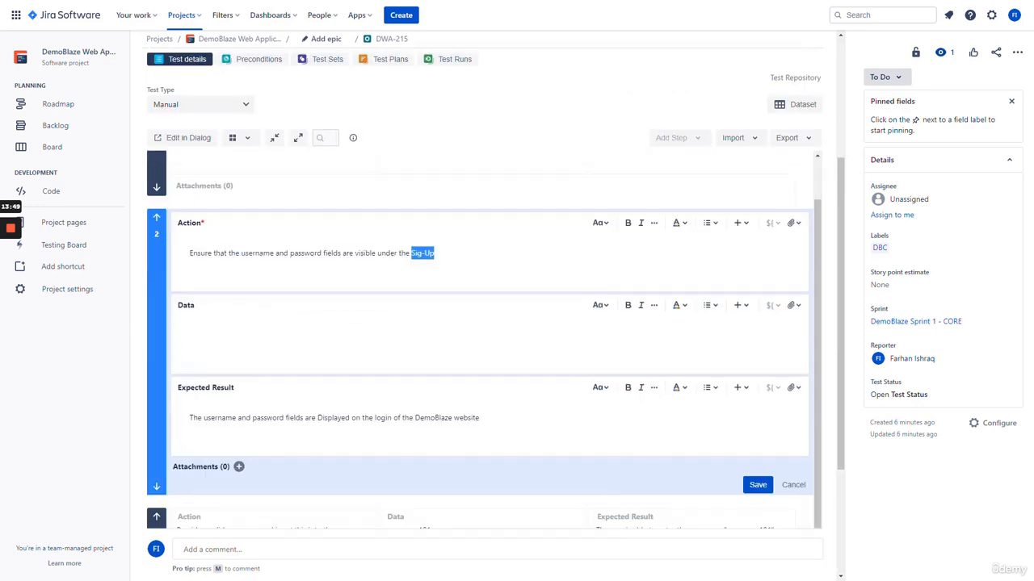
{"action": "type", "text": "Sign-Up"}
{"action": "left_click_drag", "start_coordinate": [439, 253], "coordinate": [418, 254]}
{"action": "key", "text": "ctrl+c"}
{"action": "left_click", "coordinate": [373, 418]}
{"action": "left_click_drag", "start_coordinate": [375, 418], "coordinate": [391, 417]}
{"action": "type", "text": "S"}
{"action": "key", "text": "ctrl+v"}
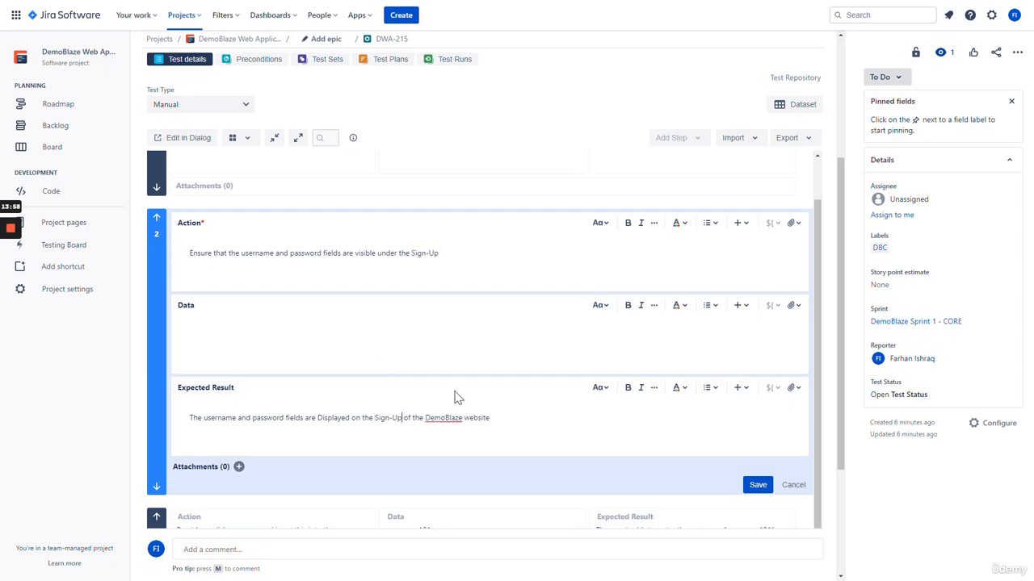
{"action": "scroll", "coordinate": [476, 380], "scroll_direction": "down", "scroll_amount": 2}
{"action": "left_click", "coordinate": [754, 396]}
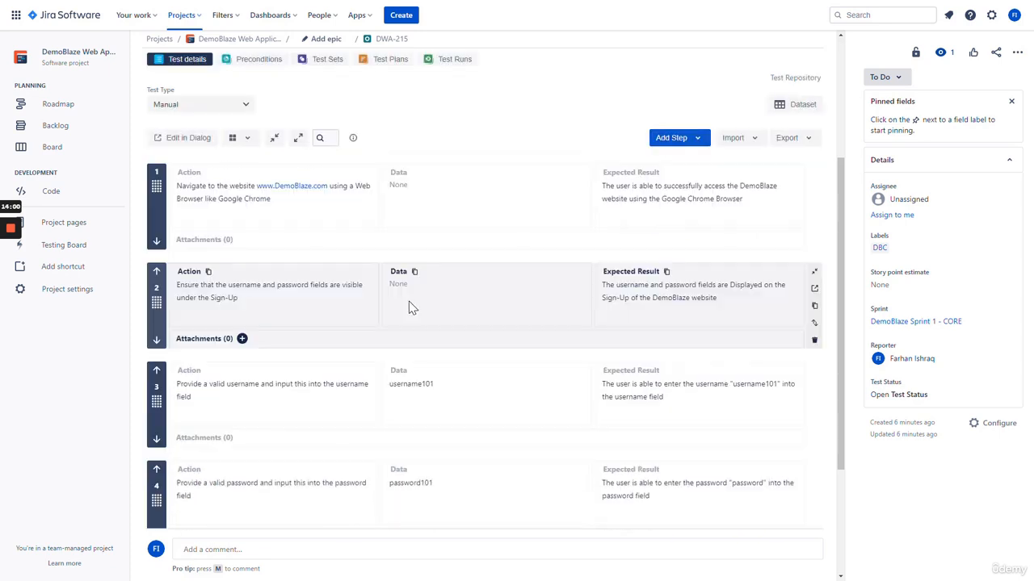
{"action": "scroll", "coordinate": [432, 283], "scroll_direction": "down", "scroll_amount": 3}
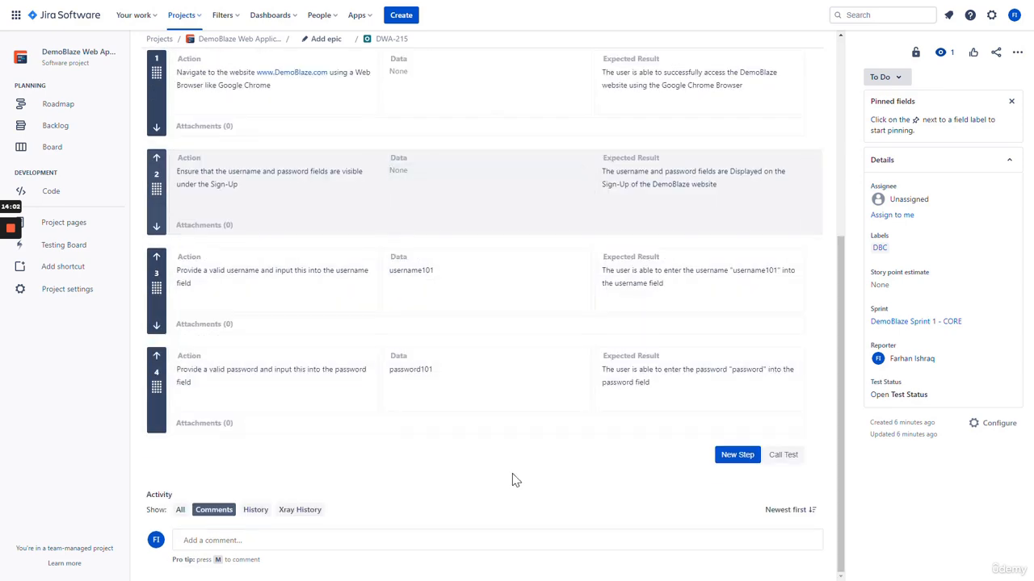
Start step 5 with an action checking for a Success confirmation message, and data message "Success"
{"action": "left_click", "coordinate": [728, 459]}
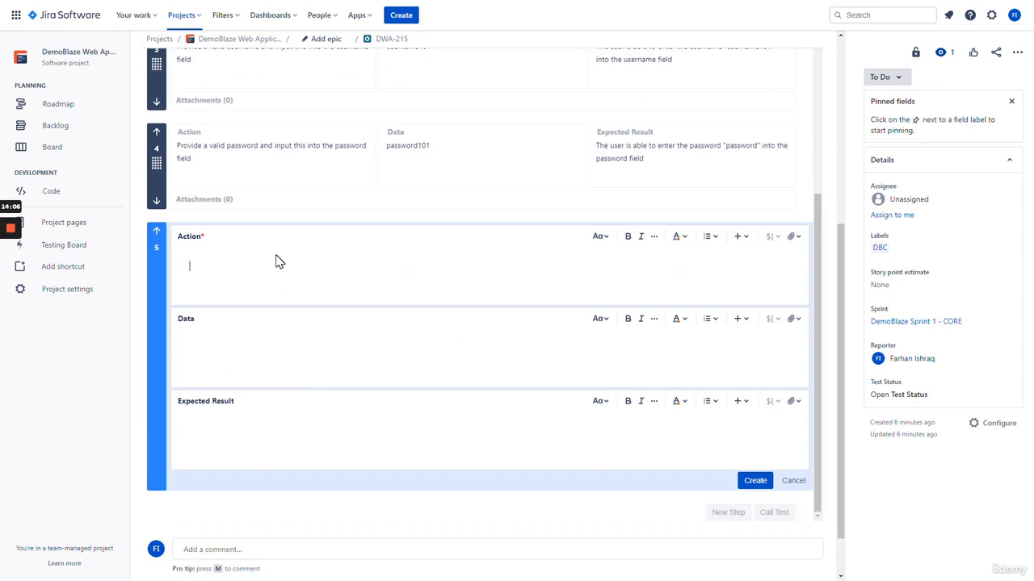
{"action": "type", "text": "Ensure that a Success Confirmation Message appears at the t"}
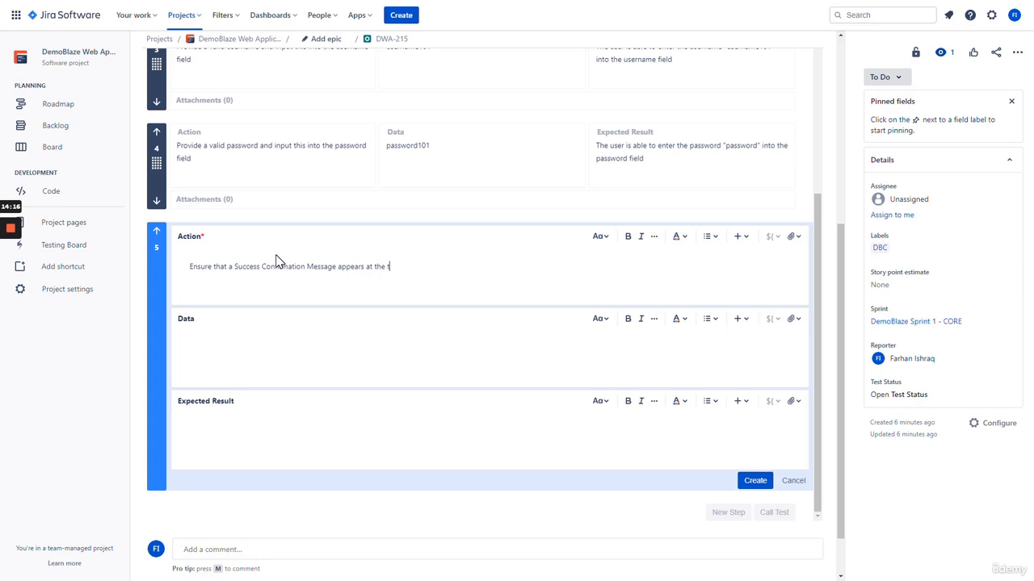
{"action": "type", "text": "op of the screen once a new user account h"}
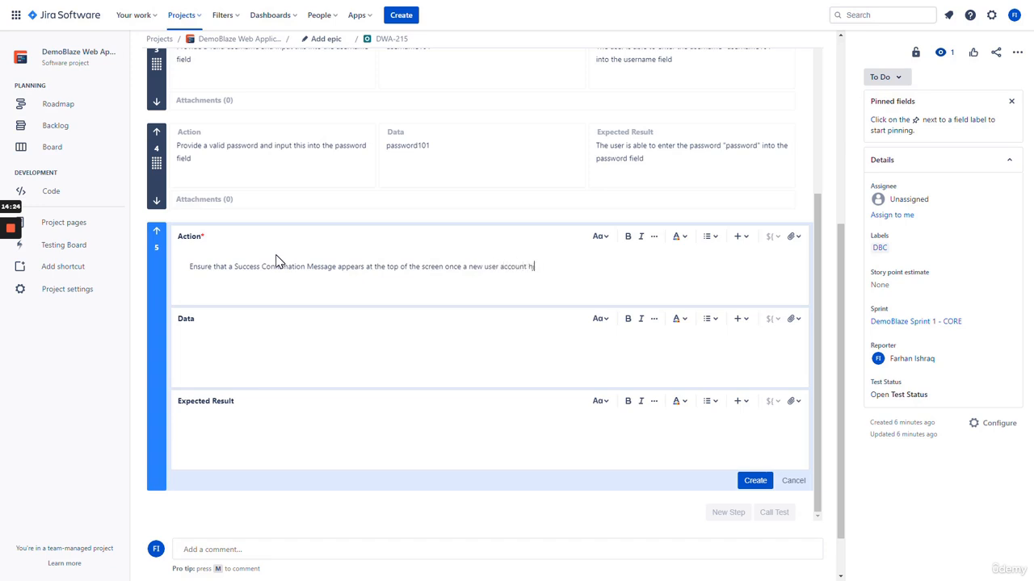
{"action": "type", "text": "as been successfully registered"}
{"action": "left_click", "coordinate": [276, 263]}
{"action": "type", "text": "message \"Succ"}
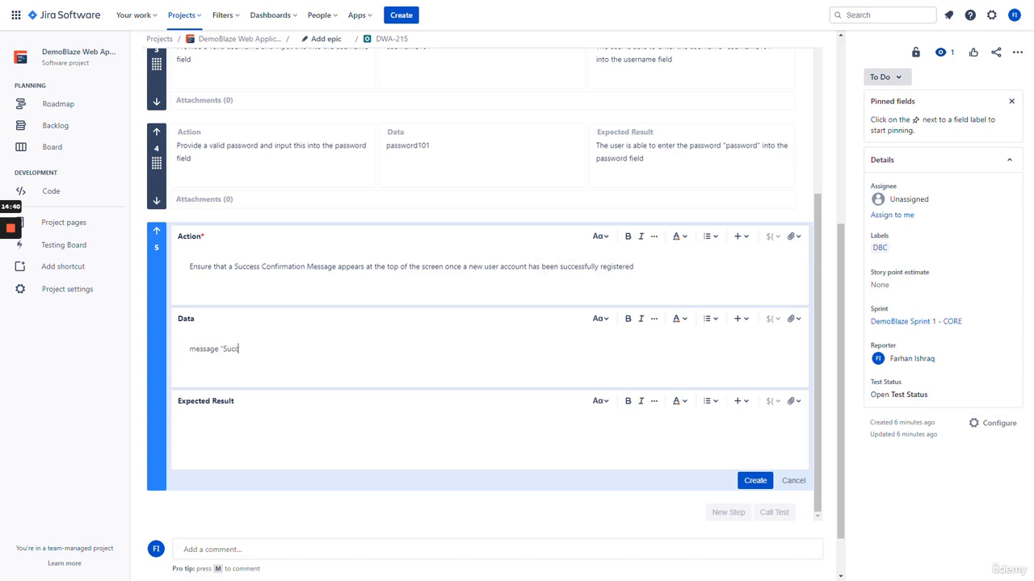
{"action": "type", "text": "ess\""}
{"action": "left_click_drag", "start_coordinate": [252, 349], "coordinate": [219, 349]}
{"action": "left_click", "coordinate": [221, 349]}
{"action": "double_click", "coordinate": [221, 349]}
{"action": "type", "text": "Success"}
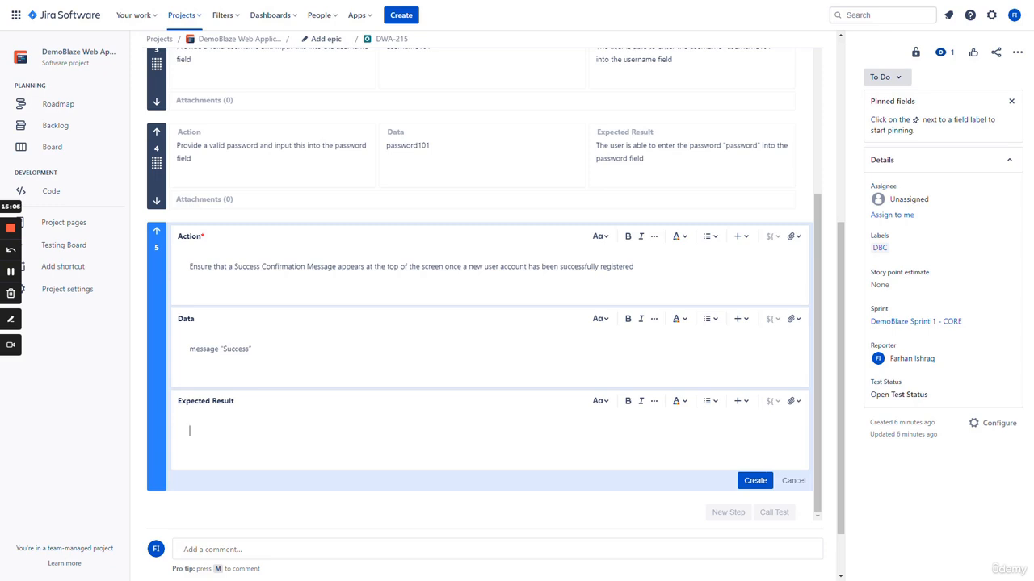
Enter step 5's expected result that a "Success" message appears after Sign-Up, then create it
{"action": "left_click", "coordinate": [229, 432]}
{"action": "type", "text": "A confirmation message"}
{"action": "type", "text": " that says \"Success\" ap"}
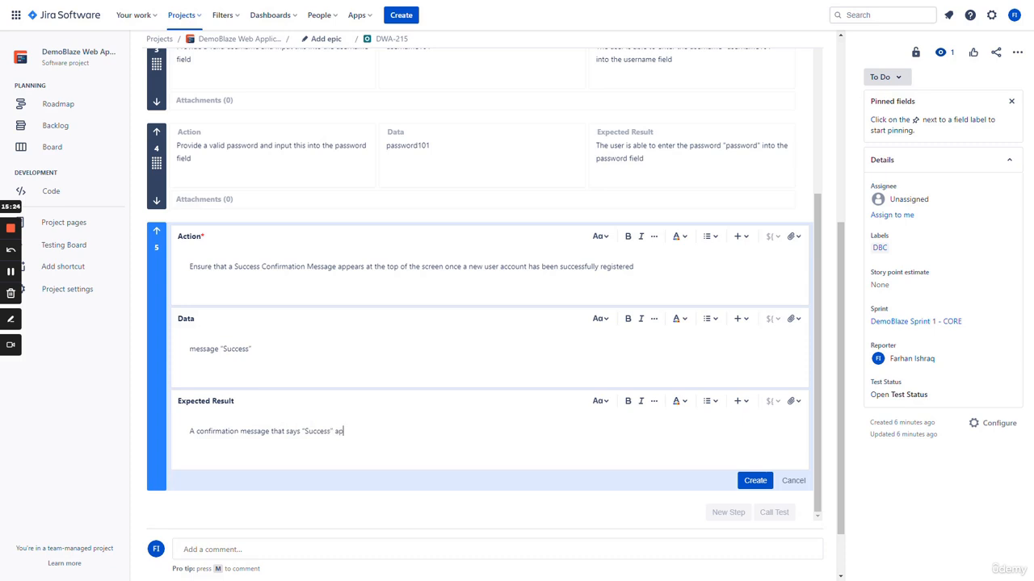
{"action": "type", "text": "pears on the top of the"}
{"action": "type", "text": "page once the S"}
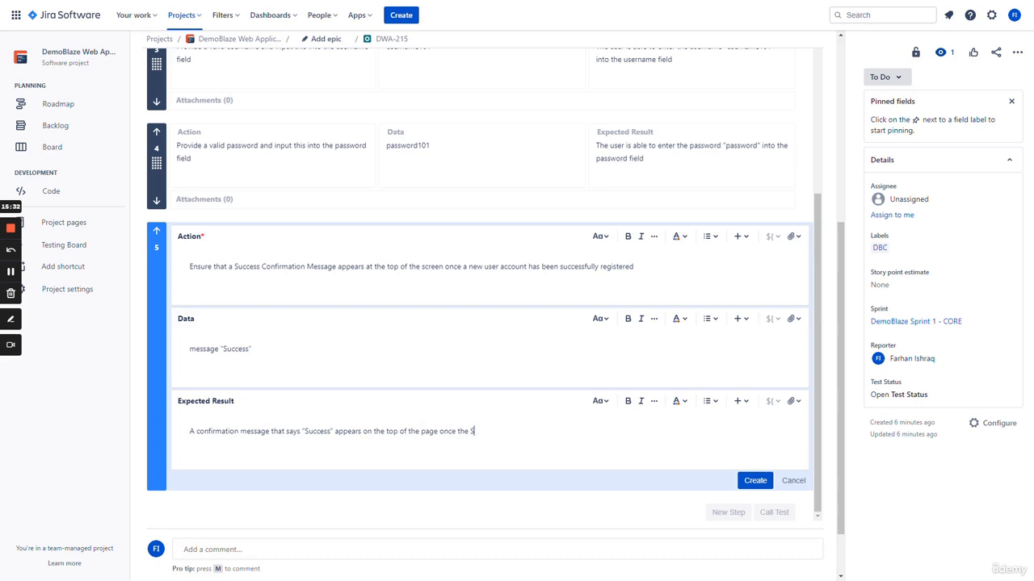
{"action": "type", "text": "ign-Up button is clicked"}
{"action": "left_click", "coordinate": [753, 482]}
Review the five test steps, then go to the linked story DWA-11
{"action": "scroll", "coordinate": [407, 368], "scroll_direction": "down", "scroll_amount": 1}
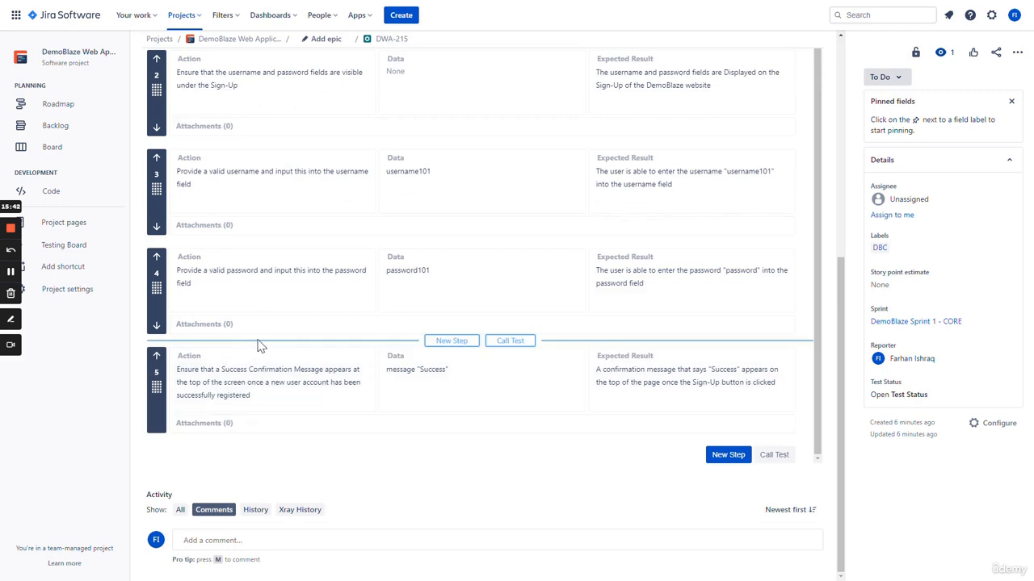
{"action": "scroll", "coordinate": [396, 450], "scroll_direction": "up", "scroll_amount": 1}
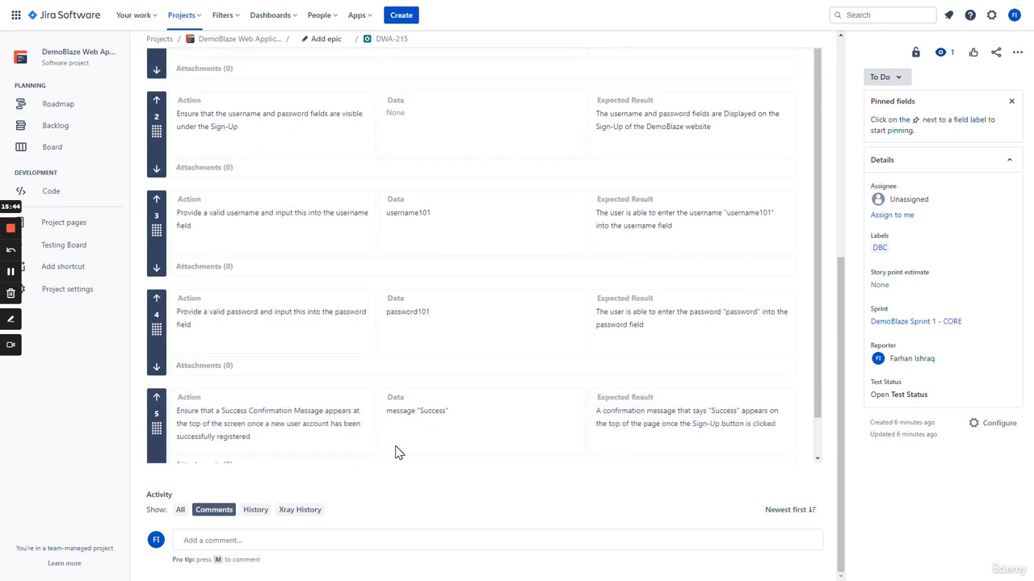
{"action": "scroll", "coordinate": [401, 440], "scroll_direction": "down", "scroll_amount": 1}
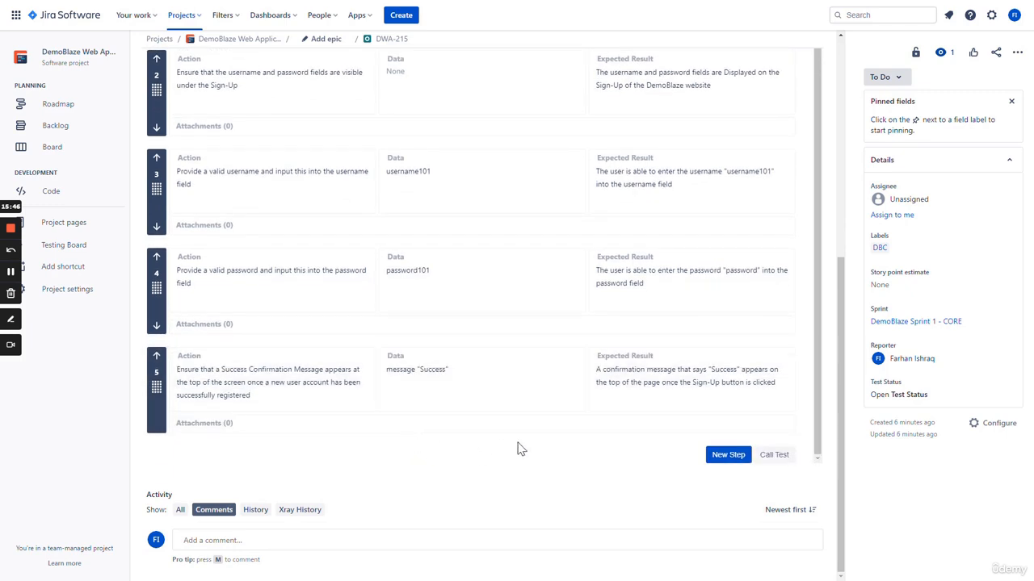
{"action": "scroll", "coordinate": [832, 446], "scroll_direction": "up", "scroll_amount": 5}
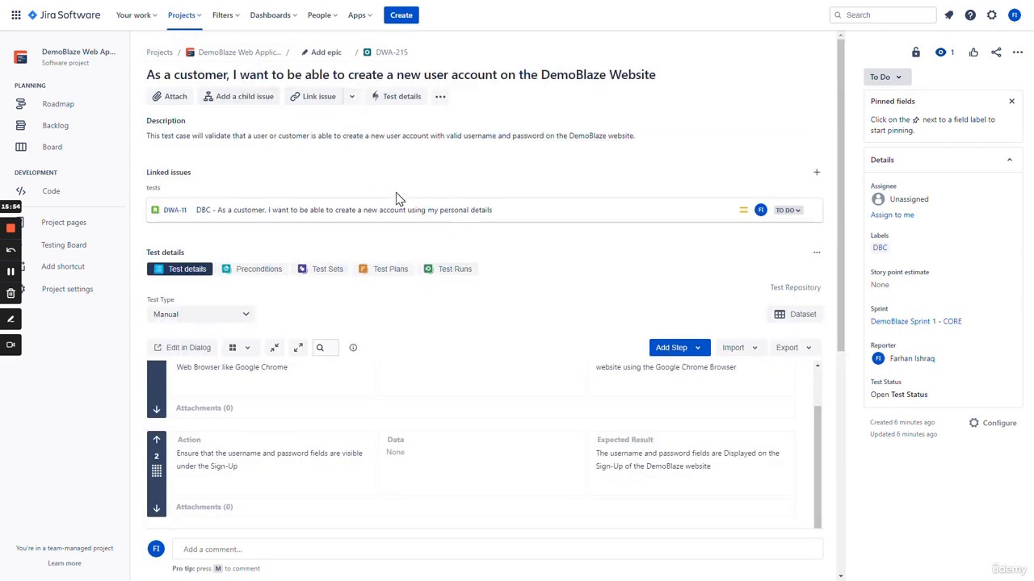
{"action": "scroll", "coordinate": [651, 279], "scroll_direction": "down", "scroll_amount": 5}
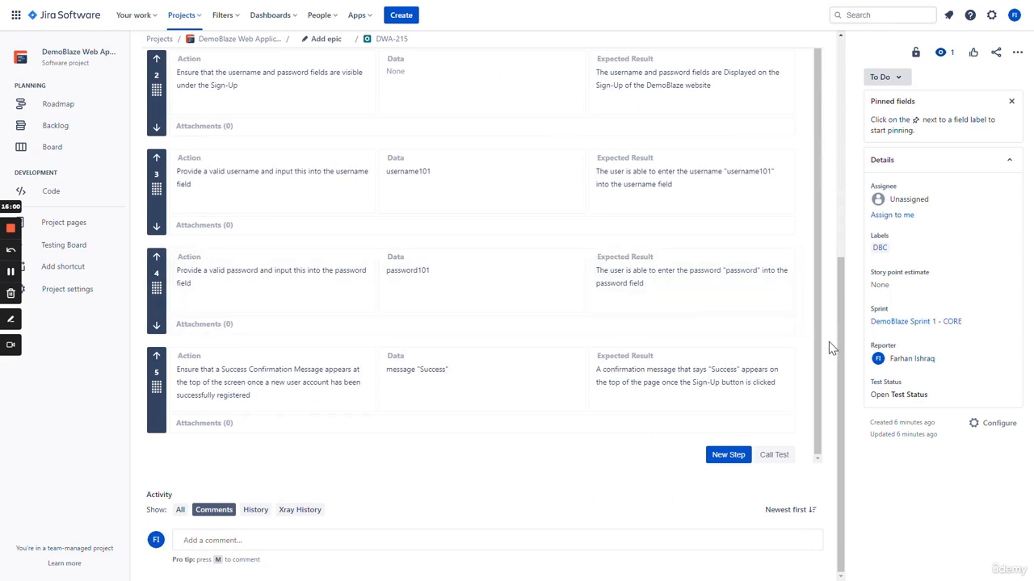
{"action": "scroll", "coordinate": [827, 344], "scroll_direction": "up", "scroll_amount": 5}
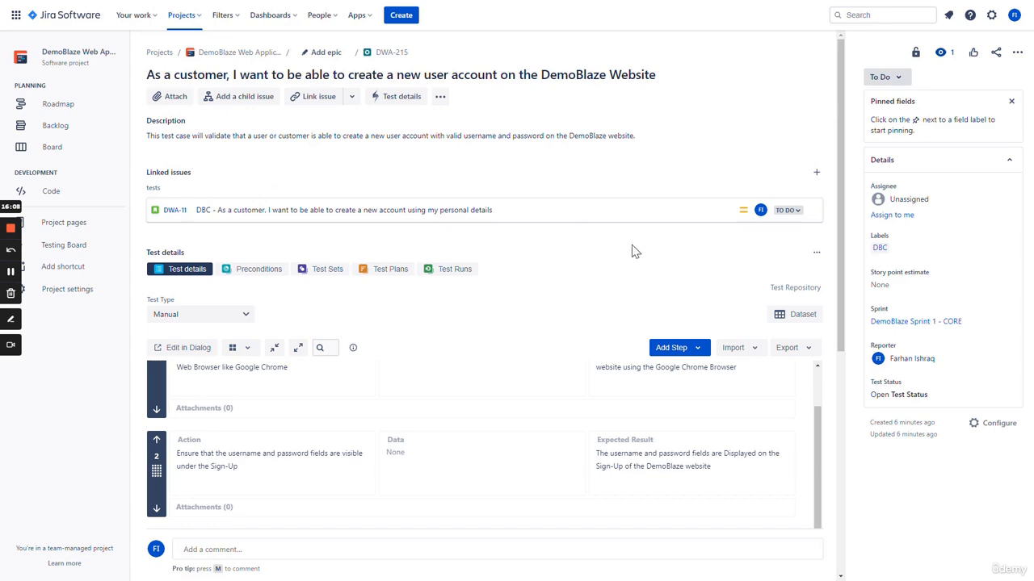
{"action": "scroll", "coordinate": [634, 251], "scroll_direction": "down", "scroll_amount": 5}
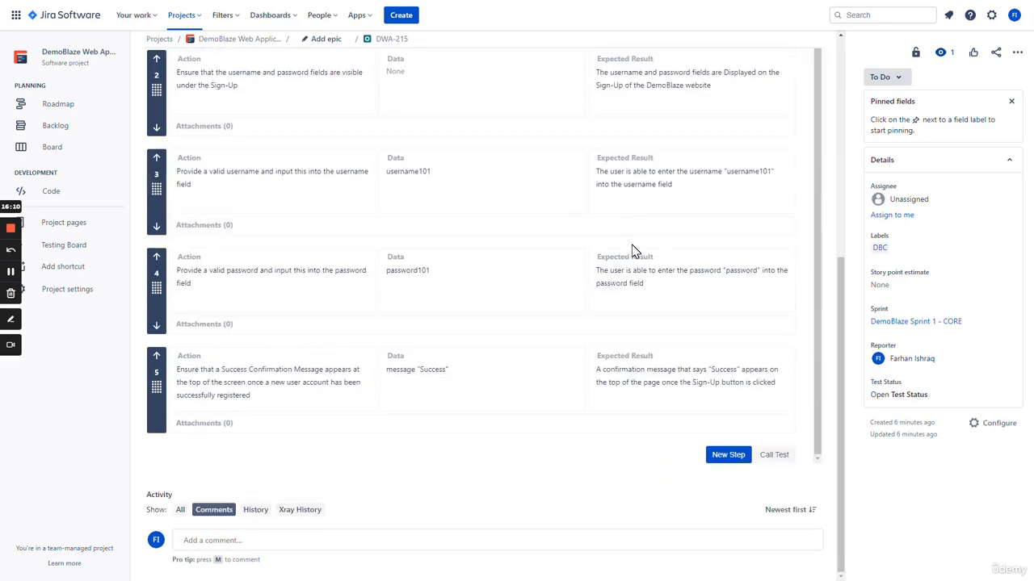
{"action": "scroll", "coordinate": [496, 363], "scroll_direction": "up", "scroll_amount": 5}
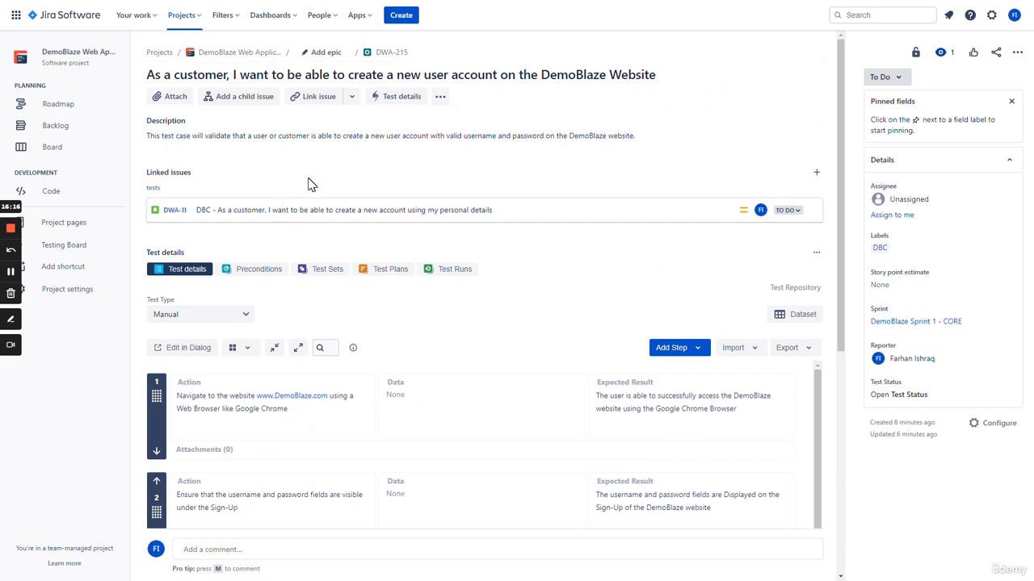
{"action": "left_click", "coordinate": [239, 210]}
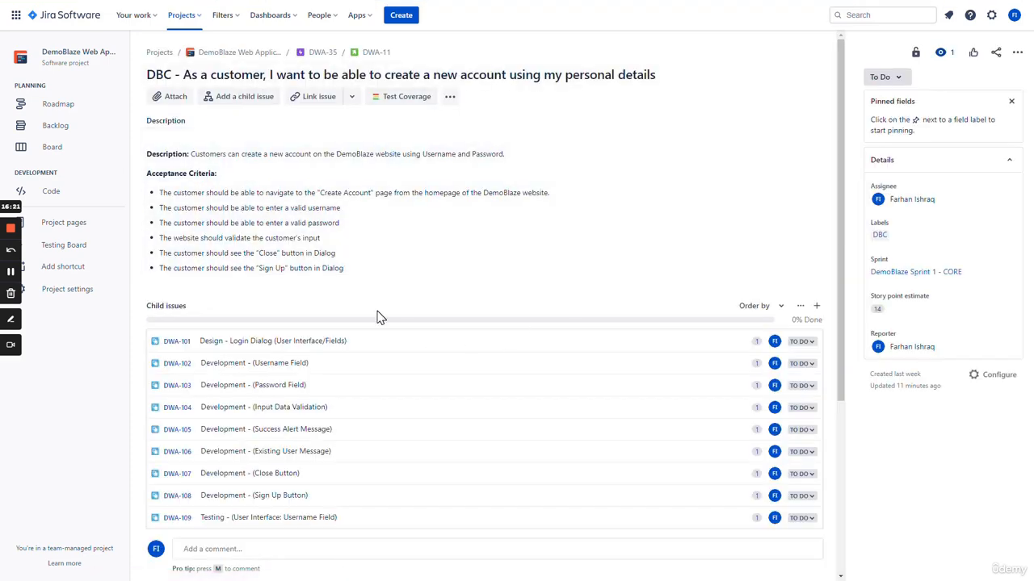
Return to DWA-215 from DWA-11's linked issues and review its test steps
{"action": "scroll", "coordinate": [413, 305], "scroll_direction": "down", "scroll_amount": 3}
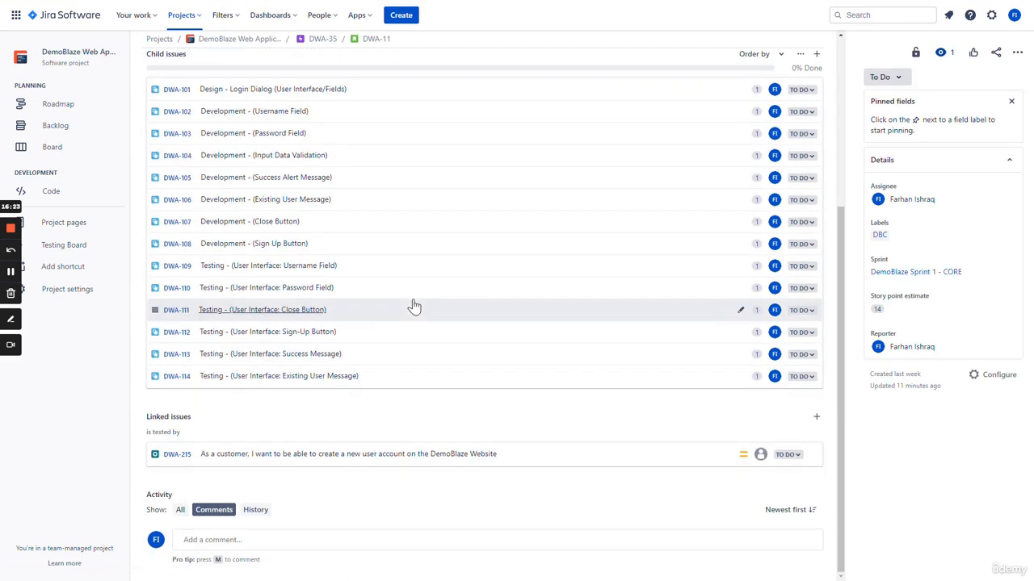
{"action": "left_click", "coordinate": [177, 456]}
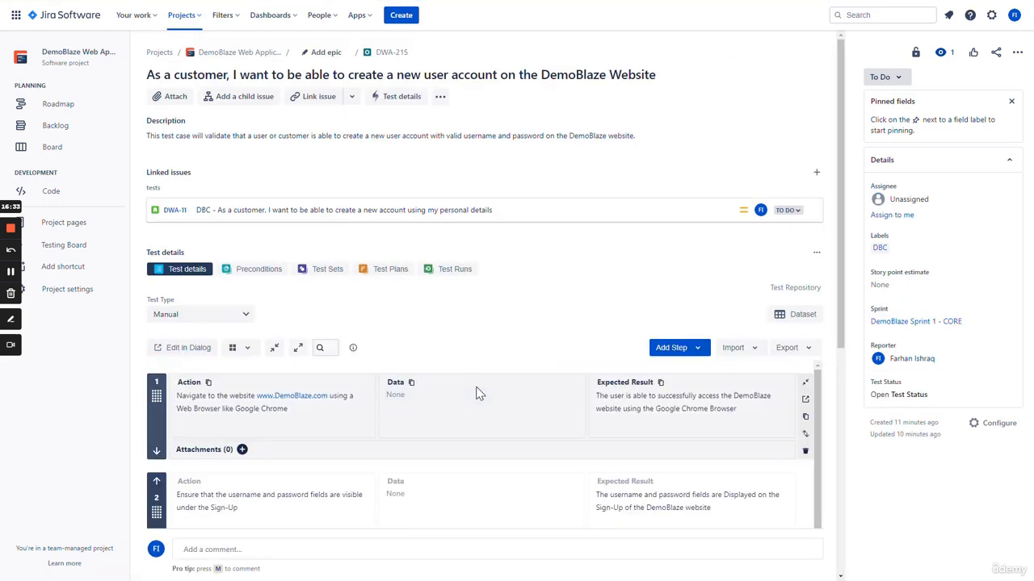
{"action": "scroll", "coordinate": [479, 392], "scroll_direction": "down", "scroll_amount": 3}
{"action": "scroll", "coordinate": [611, 445], "scroll_direction": "down", "scroll_amount": 10}
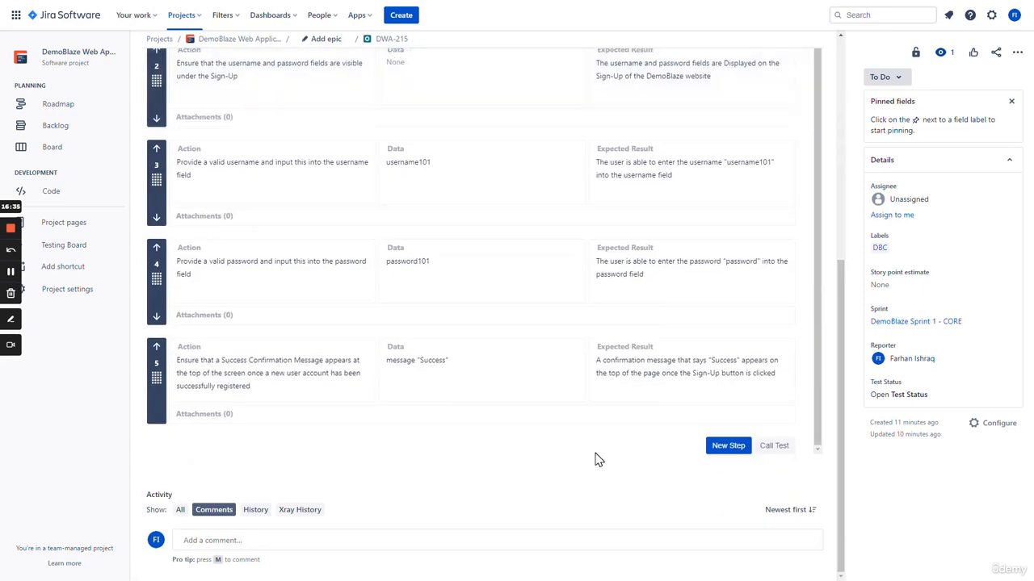
{"action": "scroll", "coordinate": [594, 459], "scroll_direction": "up", "scroll_amount": 5}
{"action": "scroll", "coordinate": [596, 460], "scroll_direction": "up", "scroll_amount": 2}
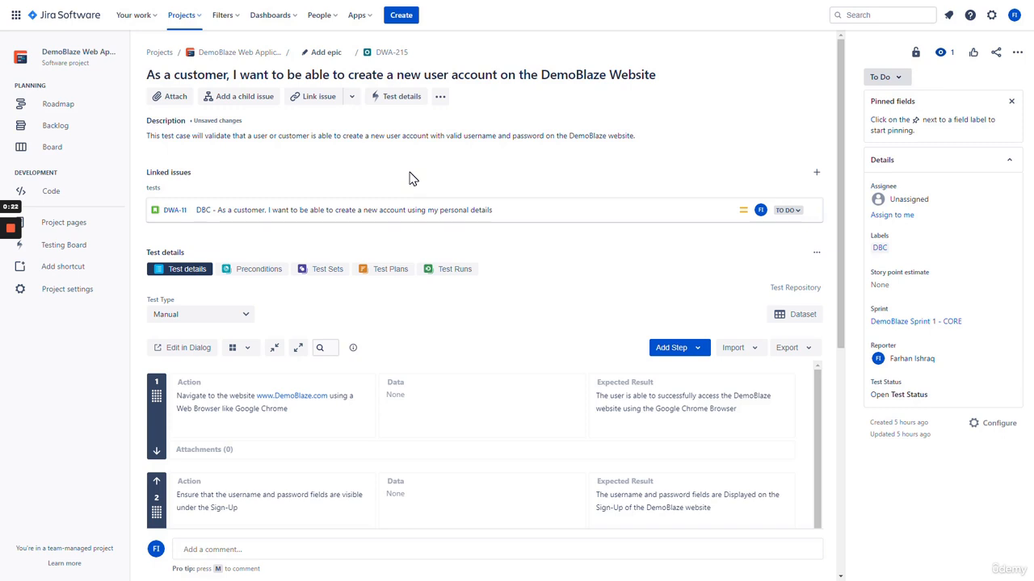
{"action": "scroll", "coordinate": [528, 282], "scroll_direction": "down", "scroll_amount": 6}
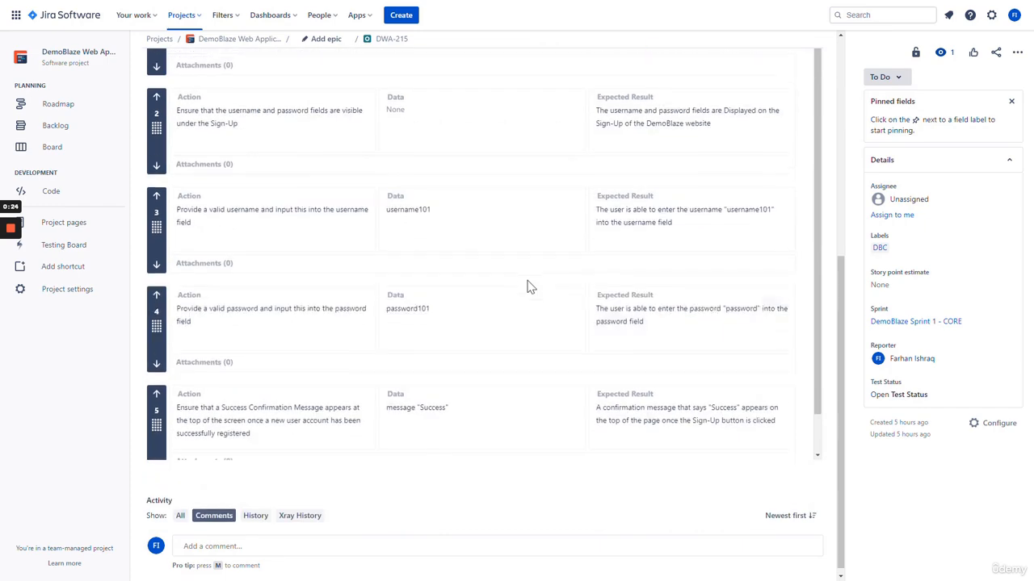
{"action": "scroll", "coordinate": [530, 289], "scroll_direction": "up", "scroll_amount": 6}
{"action": "scroll", "coordinate": [524, 305], "scroll_direction": "up", "scroll_amount": 1}
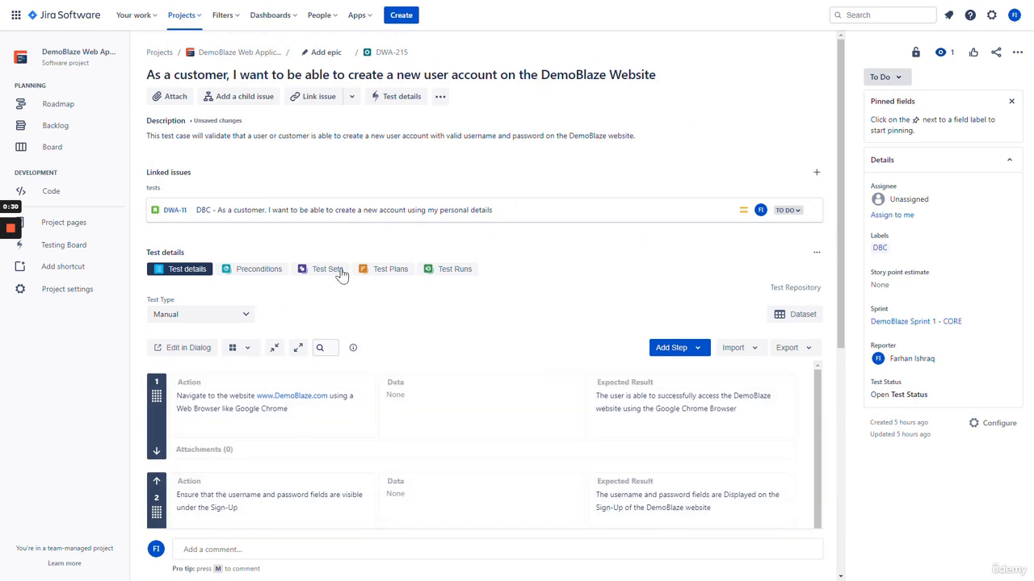
Begin a Test Case Execution issue summarised 'As a customer, I want to be able to create a new account on DemoBlaze website'
{"action": "left_click", "coordinate": [403, 18]}
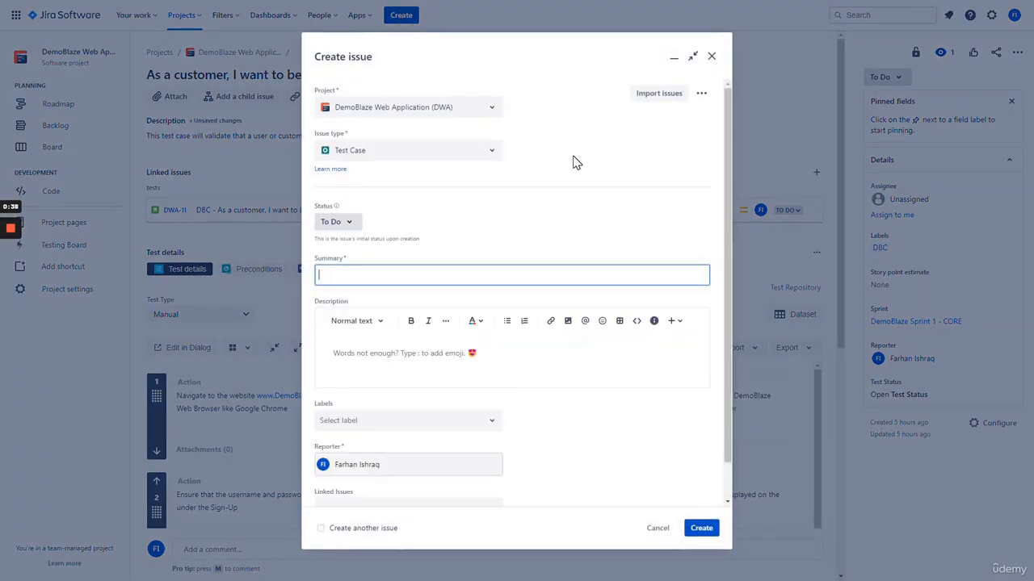
{"action": "left_click", "coordinate": [491, 153]}
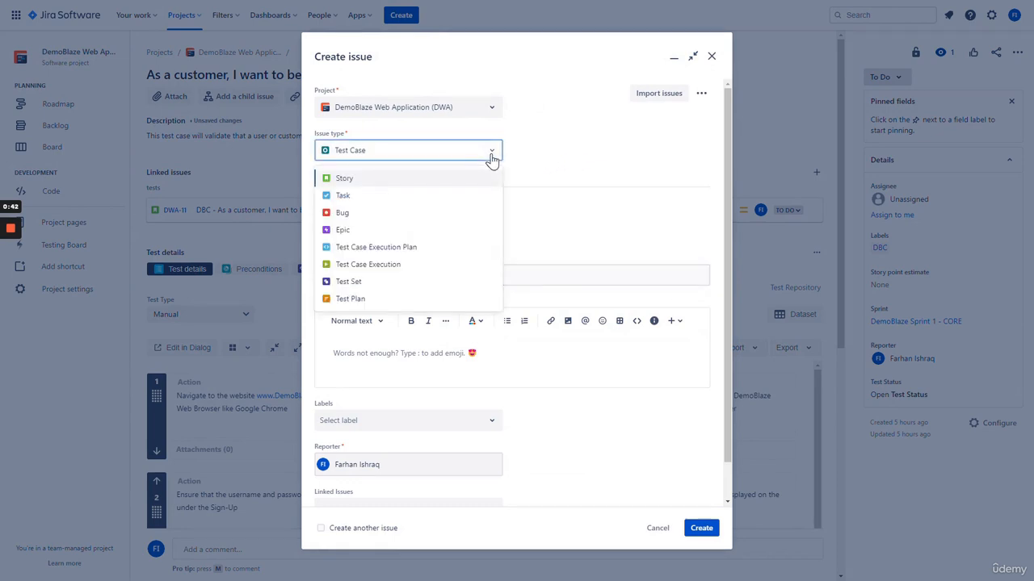
{"action": "left_click", "coordinate": [401, 266]}
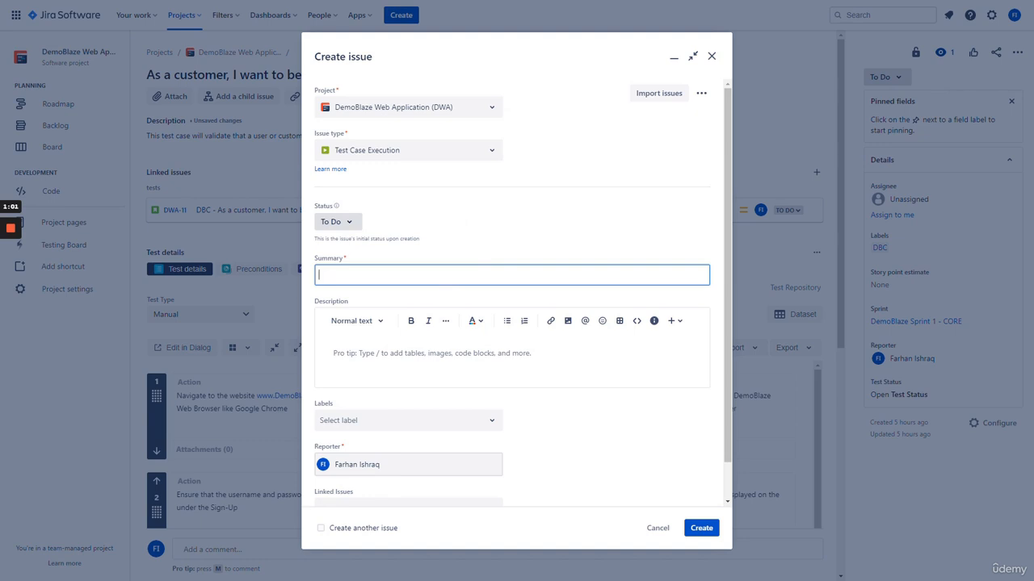
{"action": "type", "text": "As a customer, I want to be able to create a new a"}
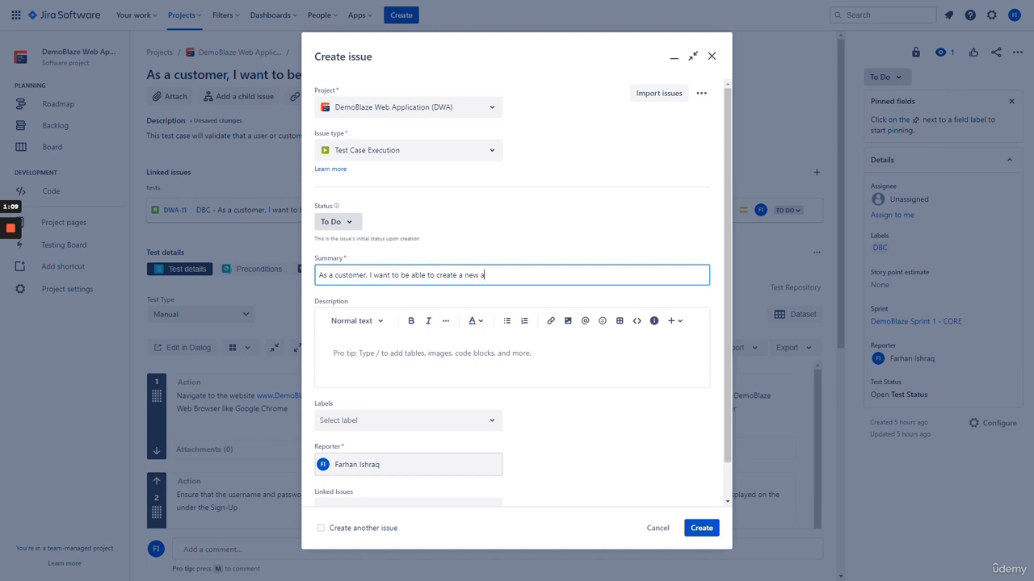
{"action": "type", "text": "ccount on DemoBlaze website"}
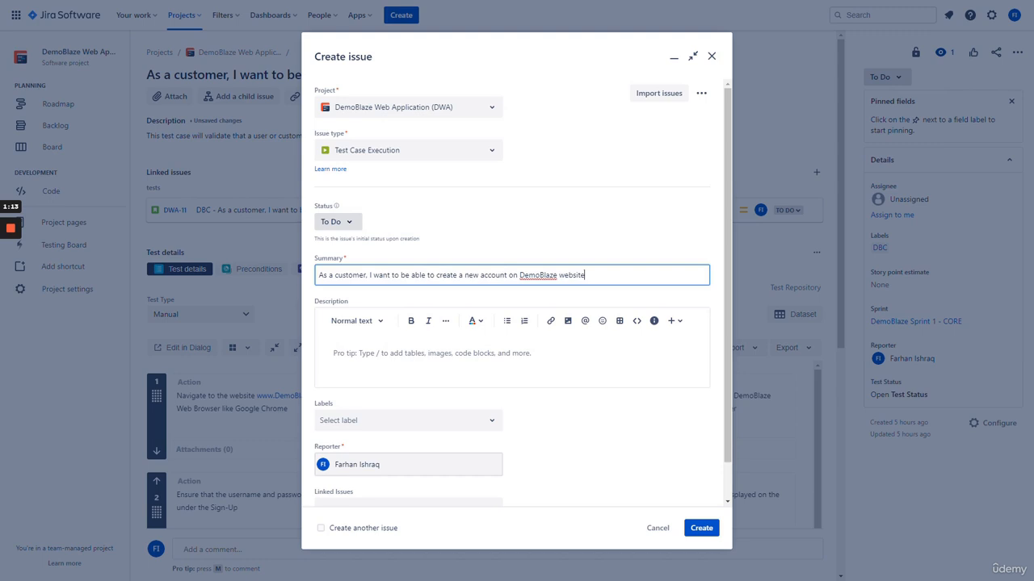
{"action": "left_click", "coordinate": [406, 369]}
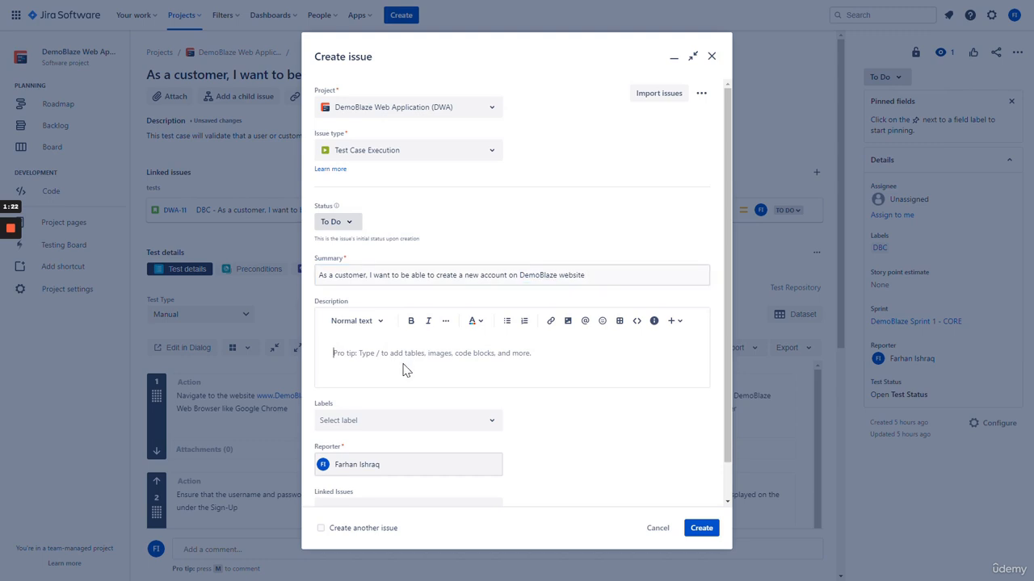
Add the user-story description and DBC label, then create the execution as DWA-216
{"action": "type", "text": "Jira Te"}
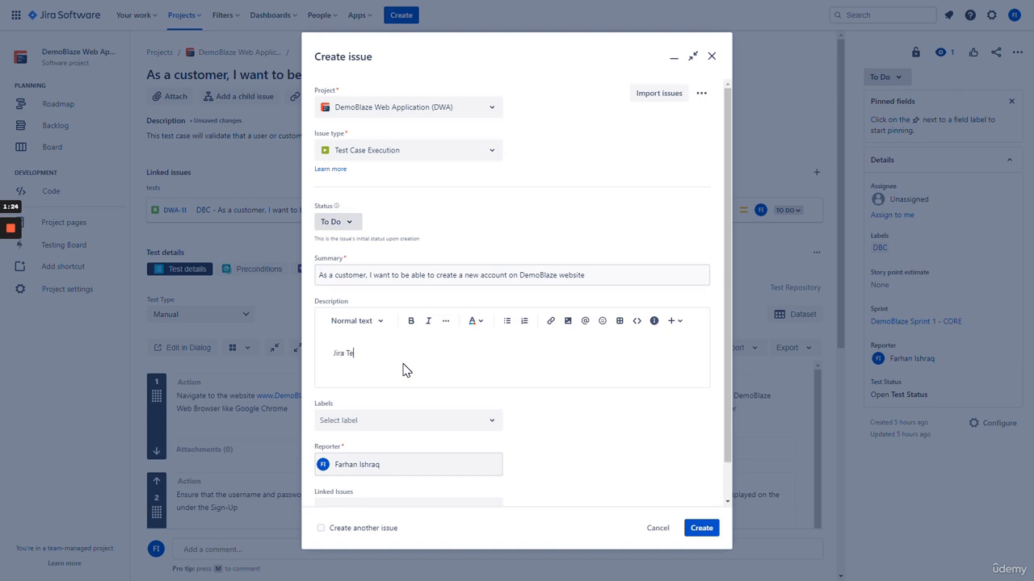
{"action": "type", "text": "st Case Execution for the User Story: (As a Customer, I wan"}
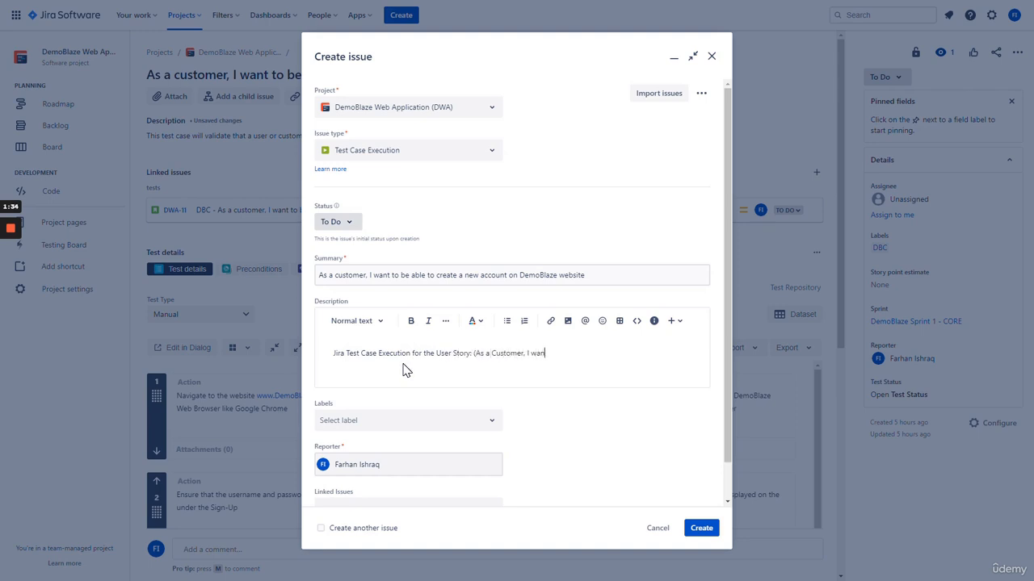
{"action": "type", "text": "t to be able to create a new account on t"}
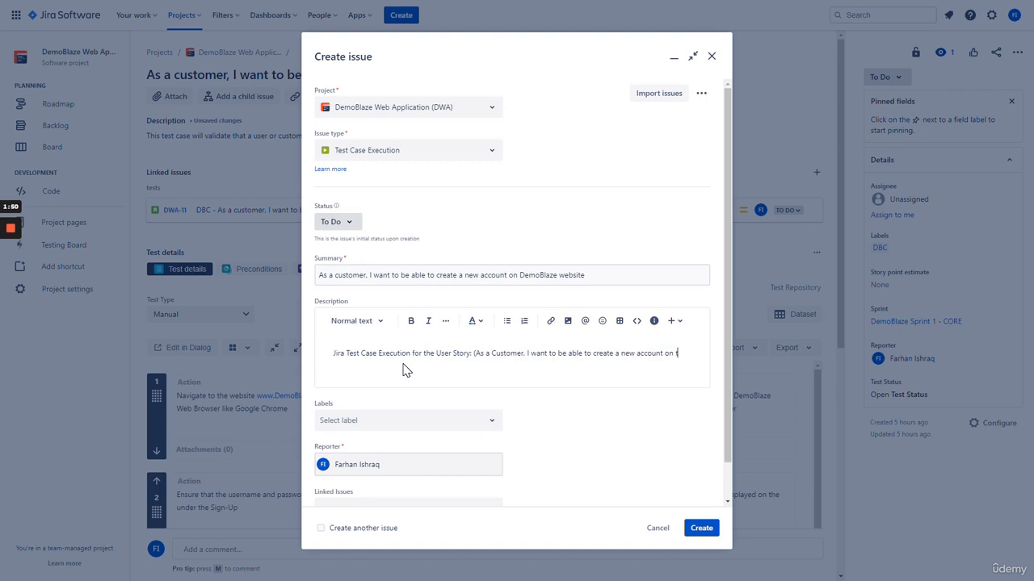
{"action": "type", "text": "he DemoBlaze website"}
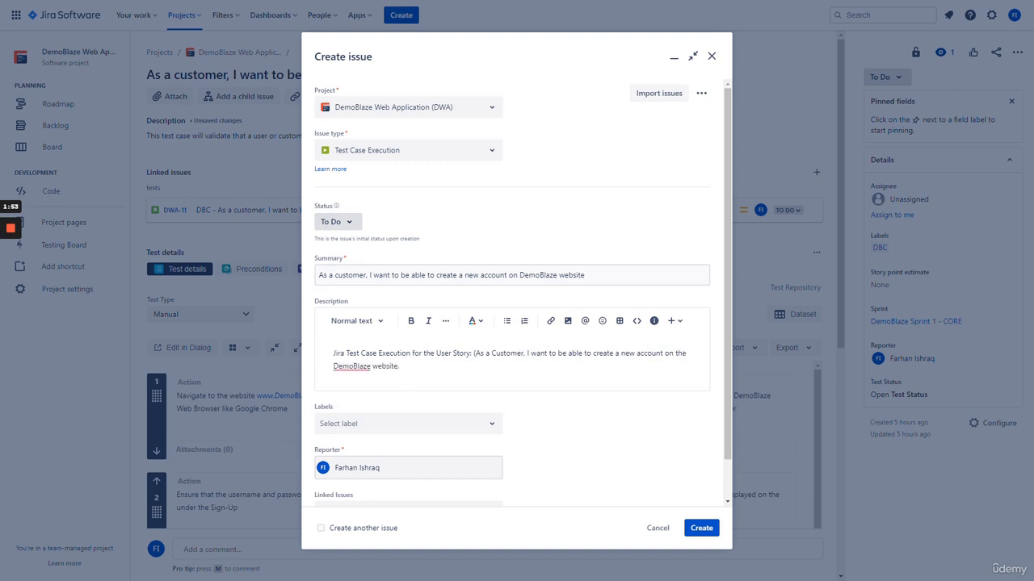
{"action": "type", "text": "."}
{"action": "scroll", "coordinate": [536, 420], "scroll_direction": "down", "scroll_amount": 1}
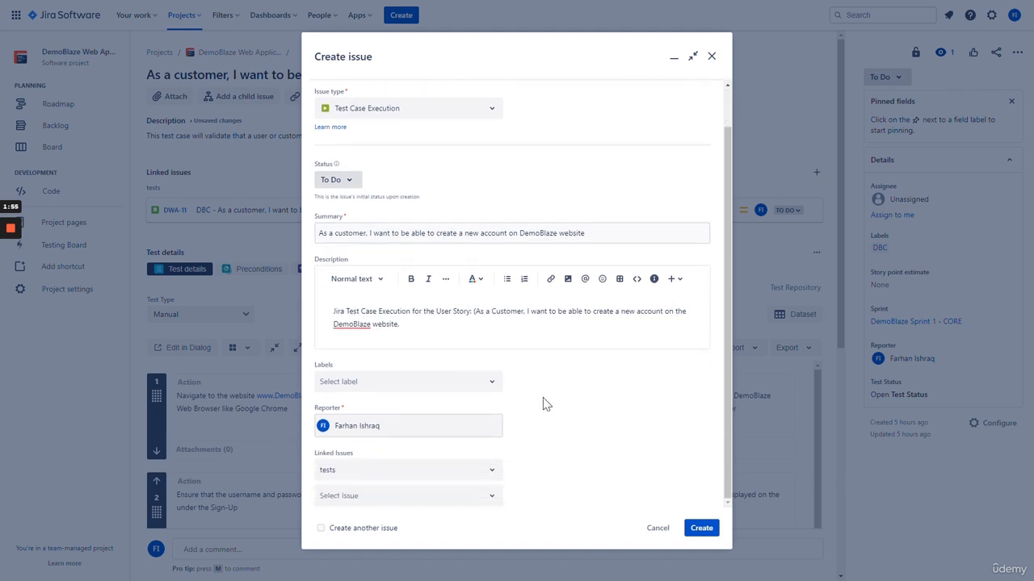
{"action": "left_click", "coordinate": [474, 386]}
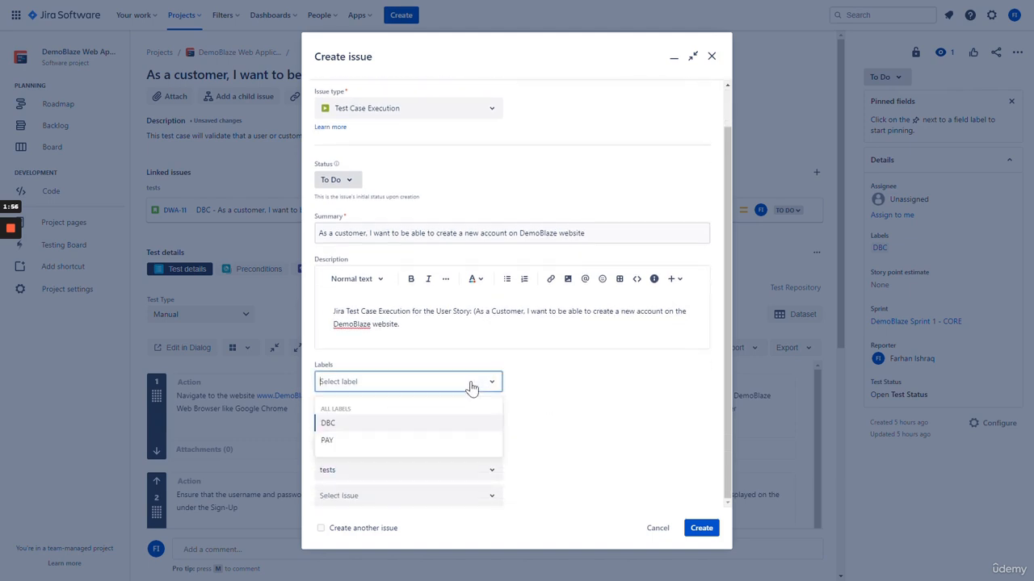
{"action": "left_click", "coordinate": [426, 428]}
{"action": "left_click", "coordinate": [615, 420]}
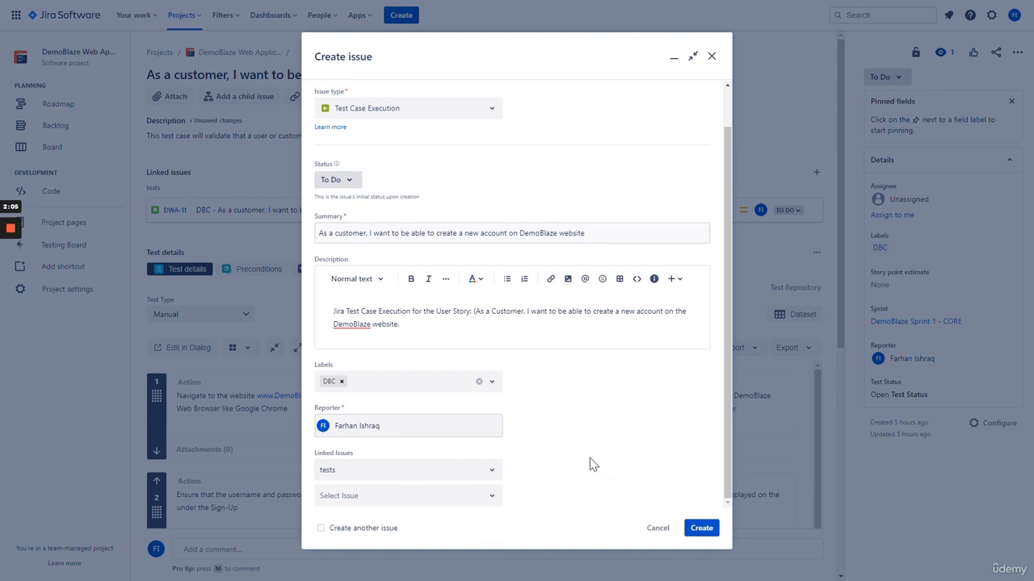
{"action": "left_click", "coordinate": [700, 528]}
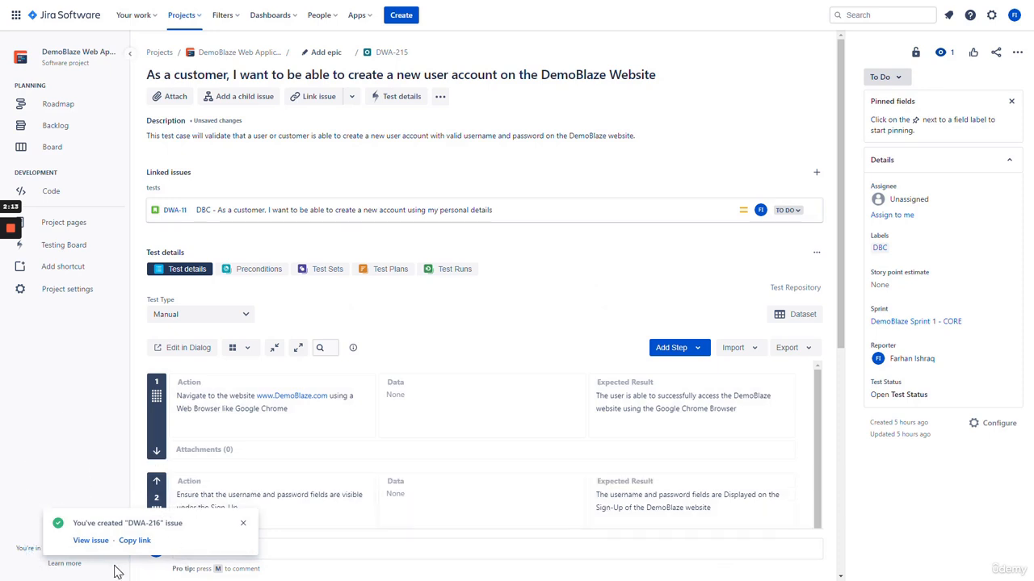
Go to the newly created DWA-216 and show its Add Tests options
{"action": "left_click", "coordinate": [90, 540]}
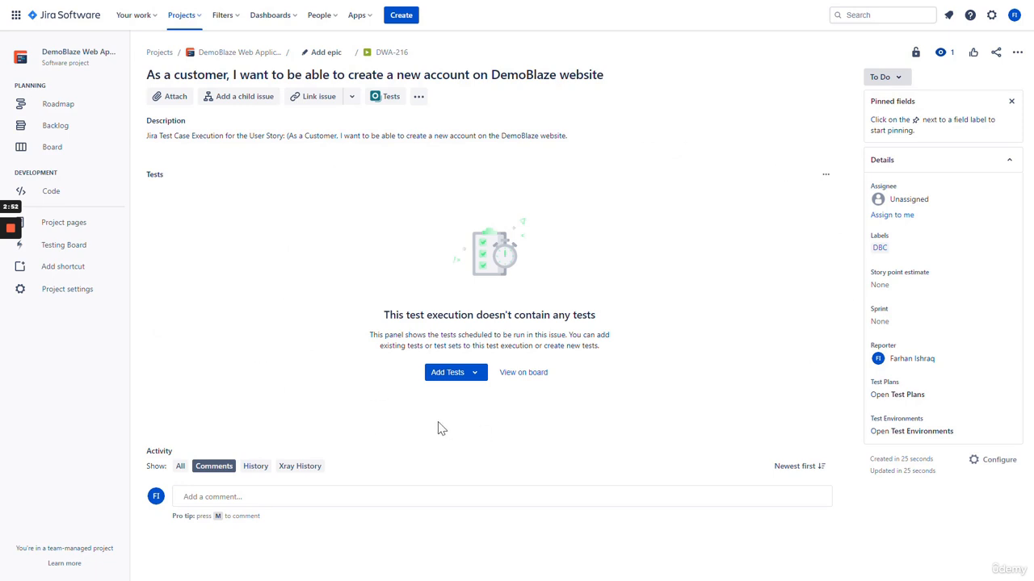
{"action": "left_click", "coordinate": [467, 379]}
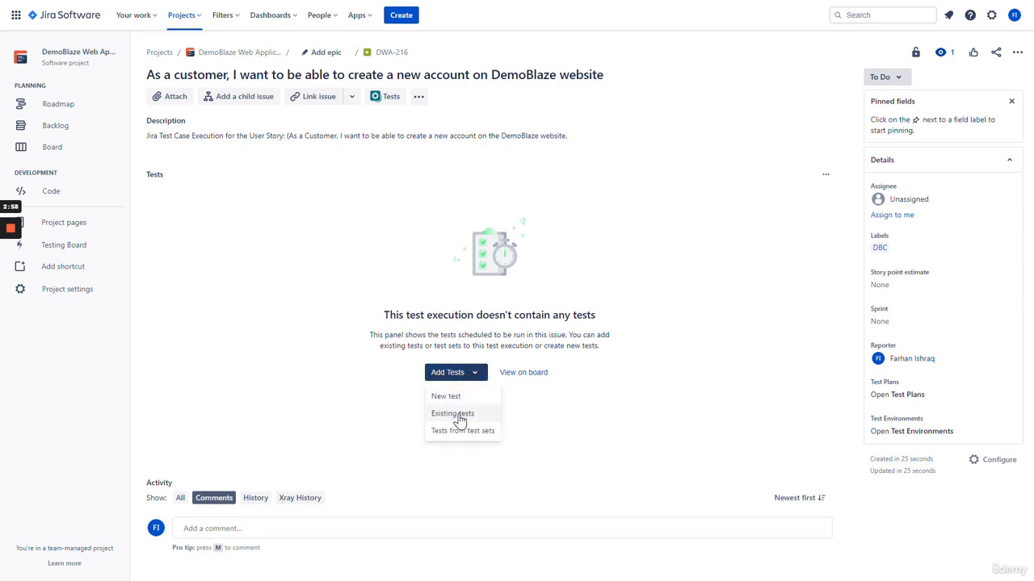
Add existing test case DWA-215 to execution DWA-216
{"action": "left_click", "coordinate": [454, 414]}
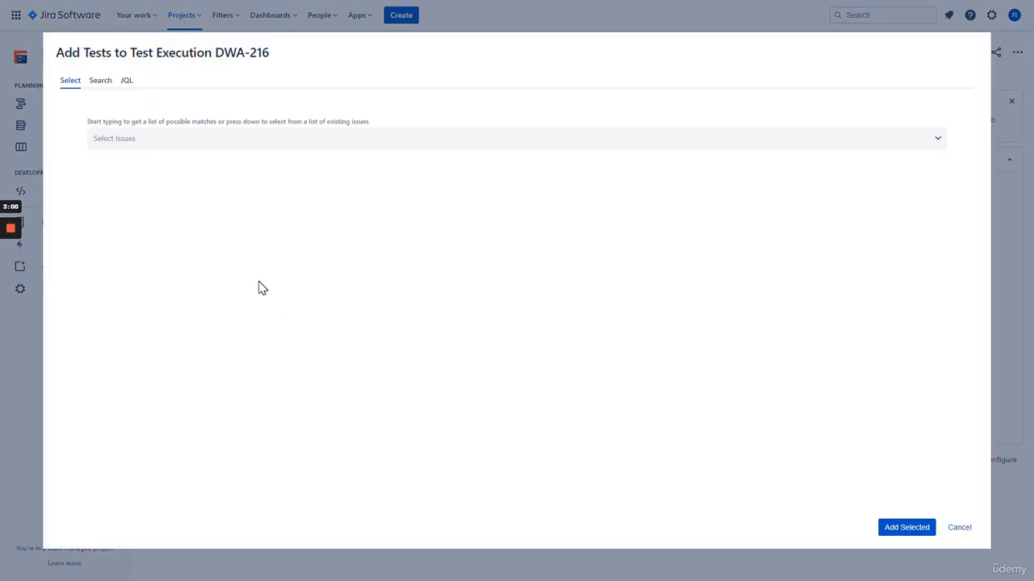
{"action": "left_click", "coordinate": [160, 146]}
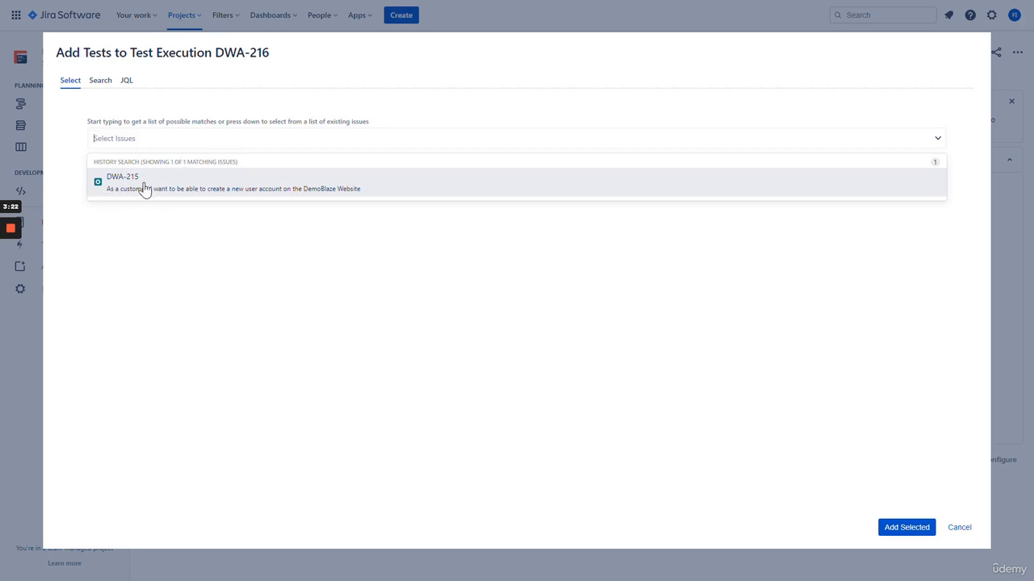
{"action": "left_click", "coordinate": [149, 189]}
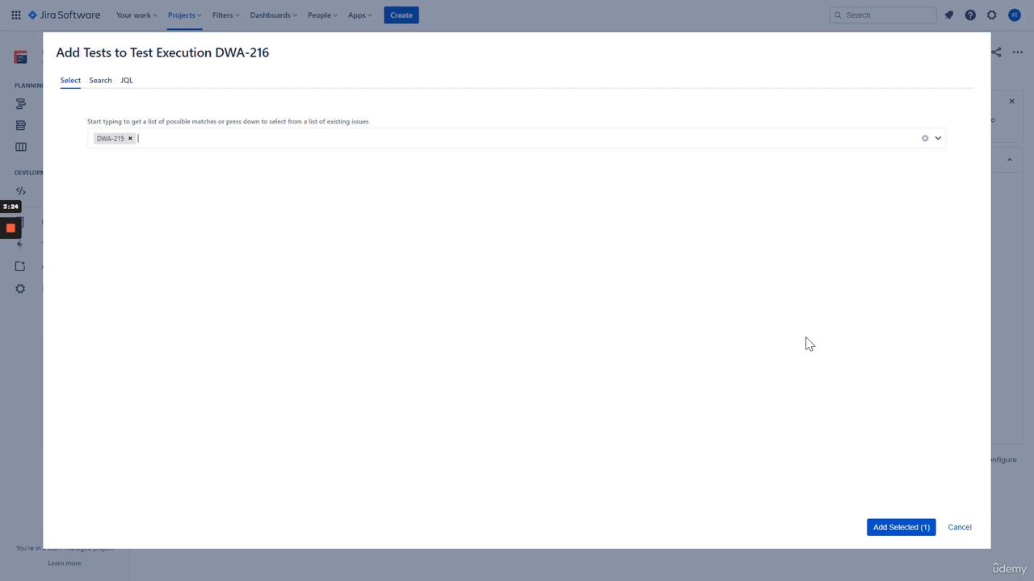
{"action": "left_click", "coordinate": [895, 531]}
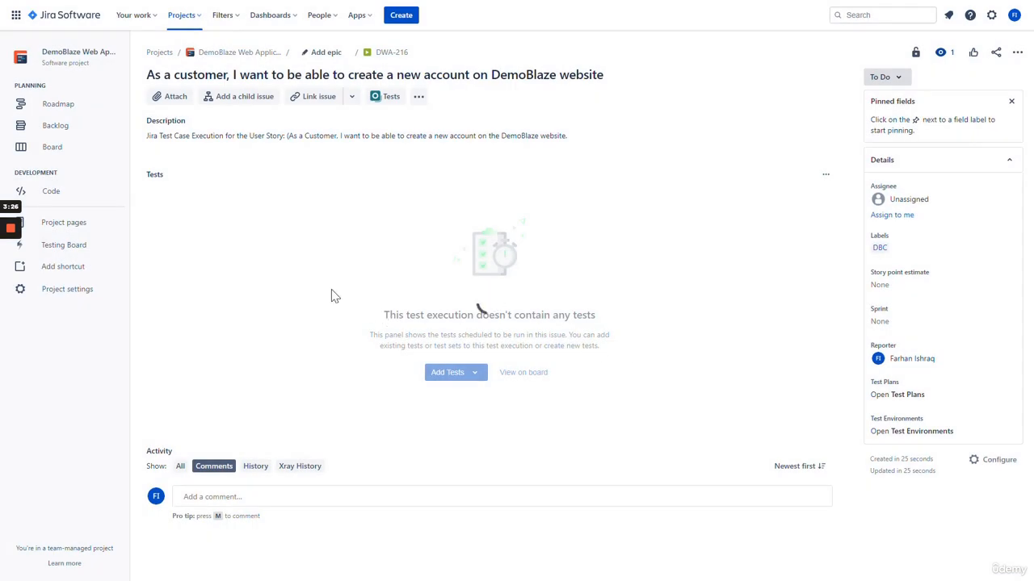
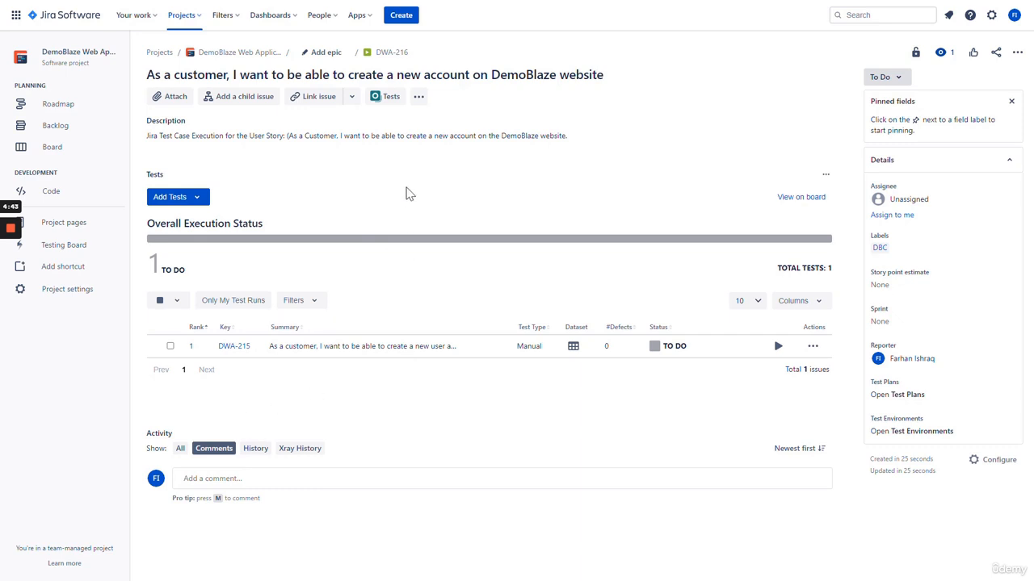
Check the Add Tests options without adding any, then start running test DWA-215 in DWA-216
{"action": "left_click", "coordinate": [164, 198]}
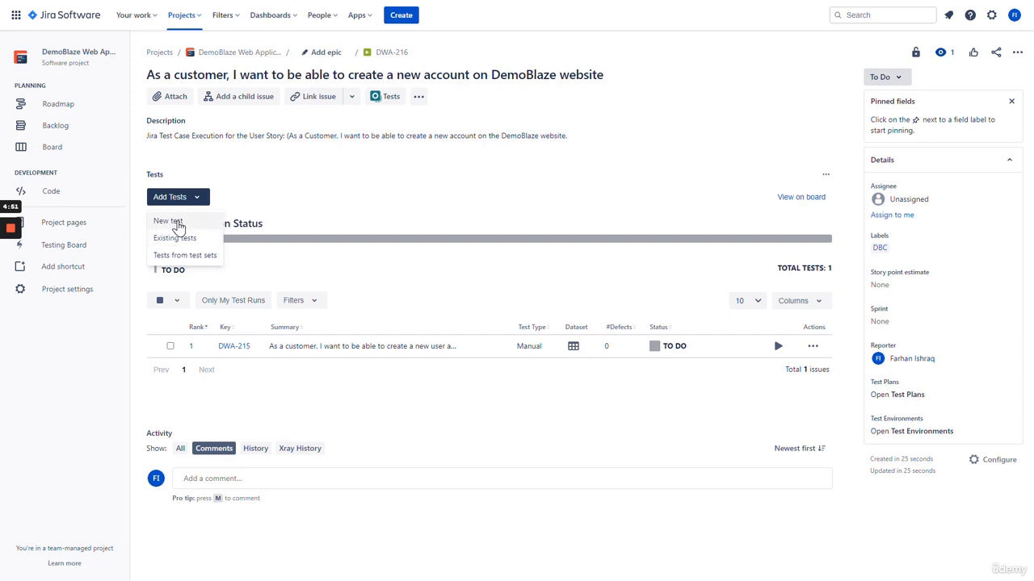
{"action": "left_click", "coordinate": [358, 194]}
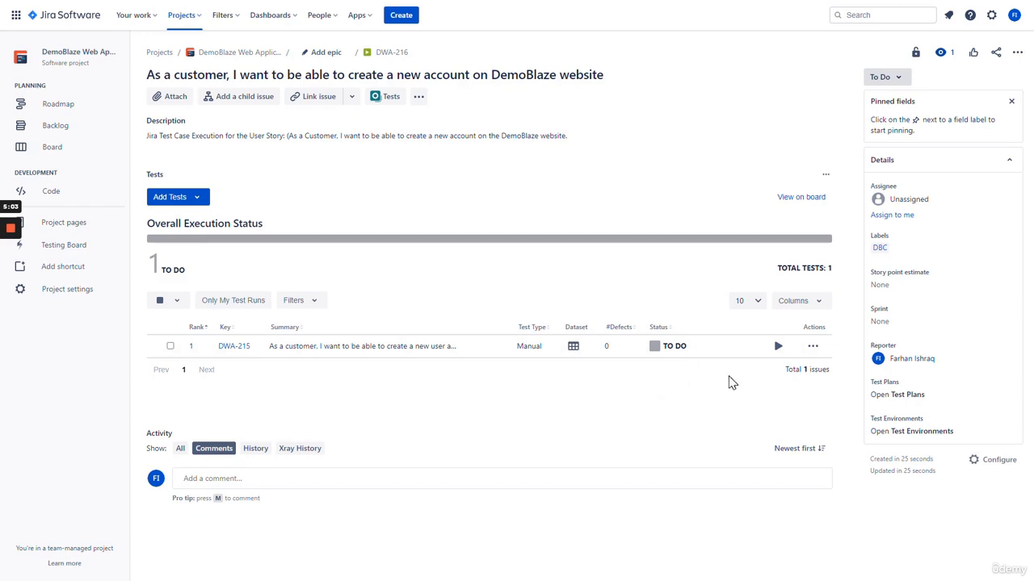
{"action": "left_click", "coordinate": [777, 348]}
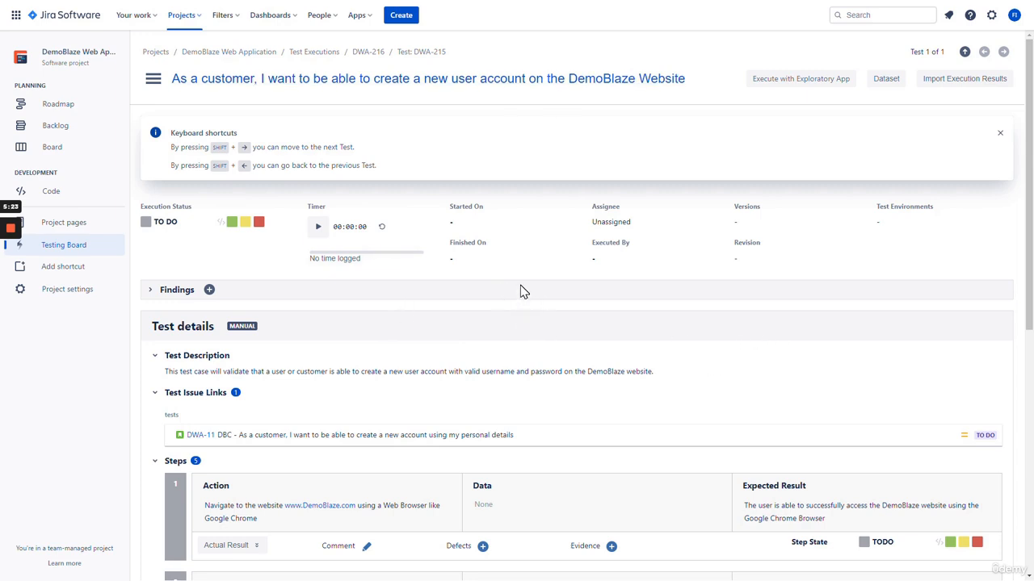
Review the five TODO steps of the DWA-215 run, then open the DWA-215 test issue
{"action": "scroll", "coordinate": [522, 299], "scroll_direction": "down", "scroll_amount": 4}
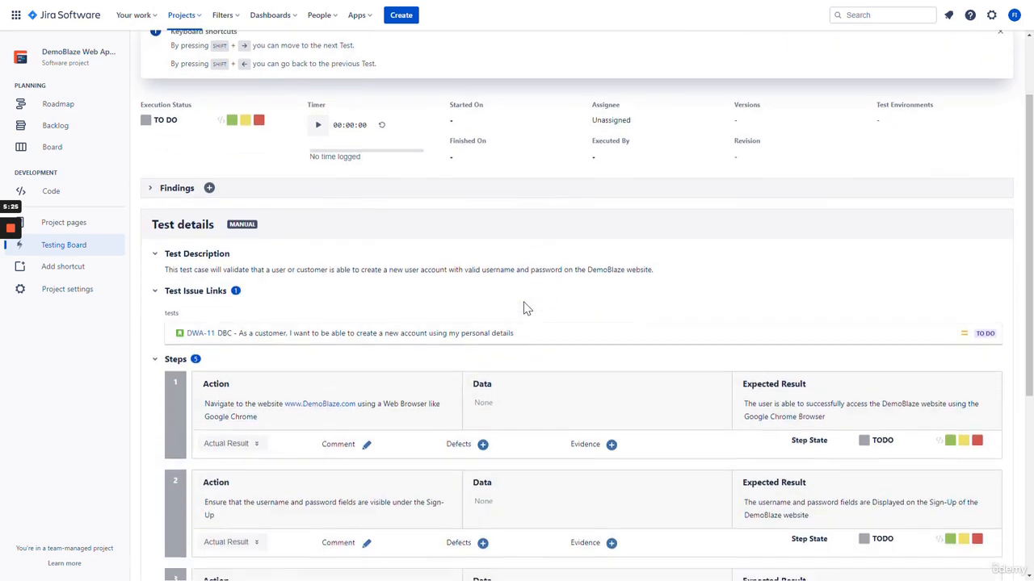
{"action": "scroll", "coordinate": [533, 300], "scroll_direction": "down", "scroll_amount": 1}
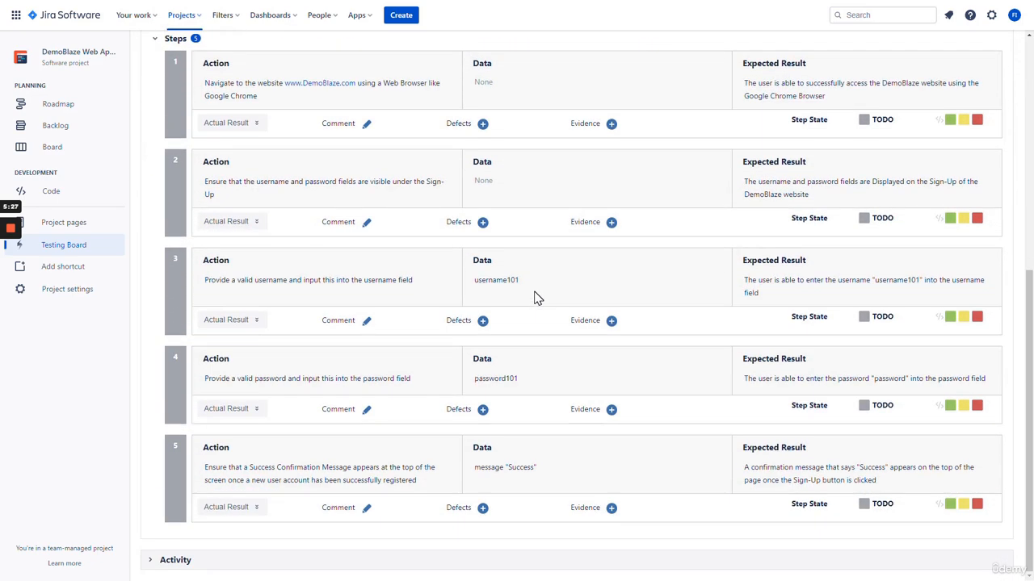
{"action": "scroll", "coordinate": [541, 352], "scroll_direction": "up", "scroll_amount": 5}
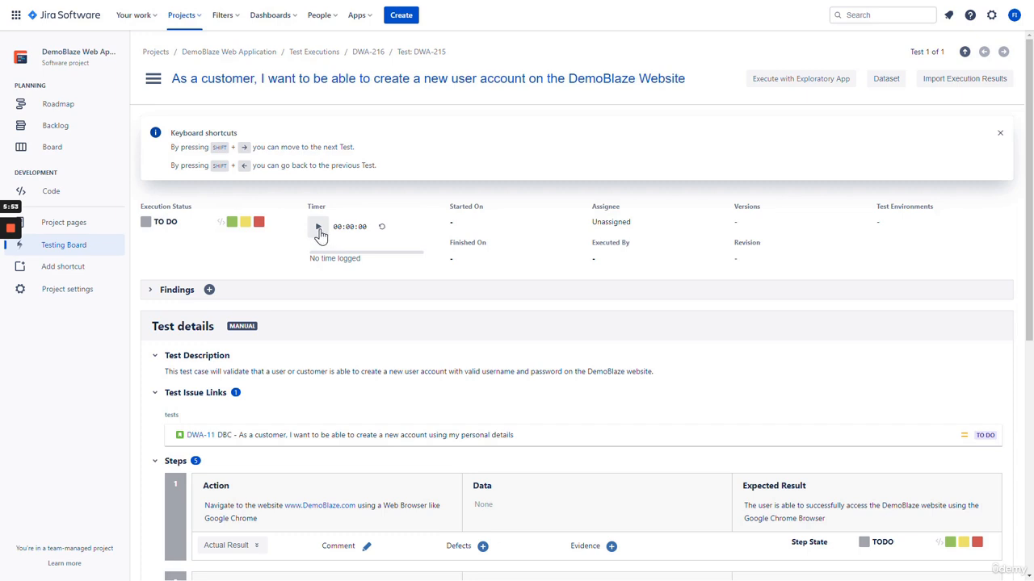
{"action": "scroll", "coordinate": [331, 278], "scroll_direction": "down", "scroll_amount": 1}
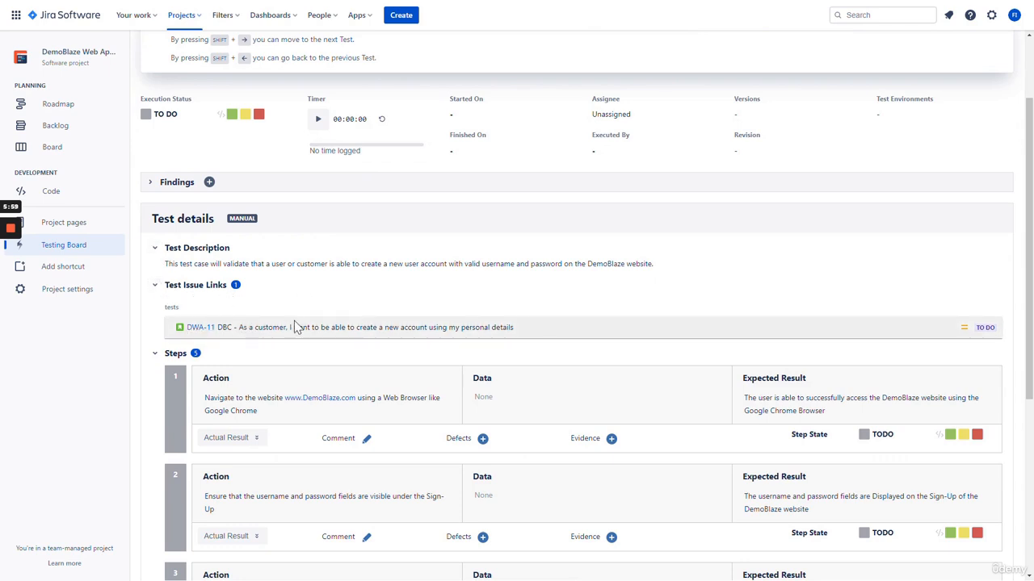
{"action": "scroll", "coordinate": [209, 287], "scroll_direction": "down", "scroll_amount": 2}
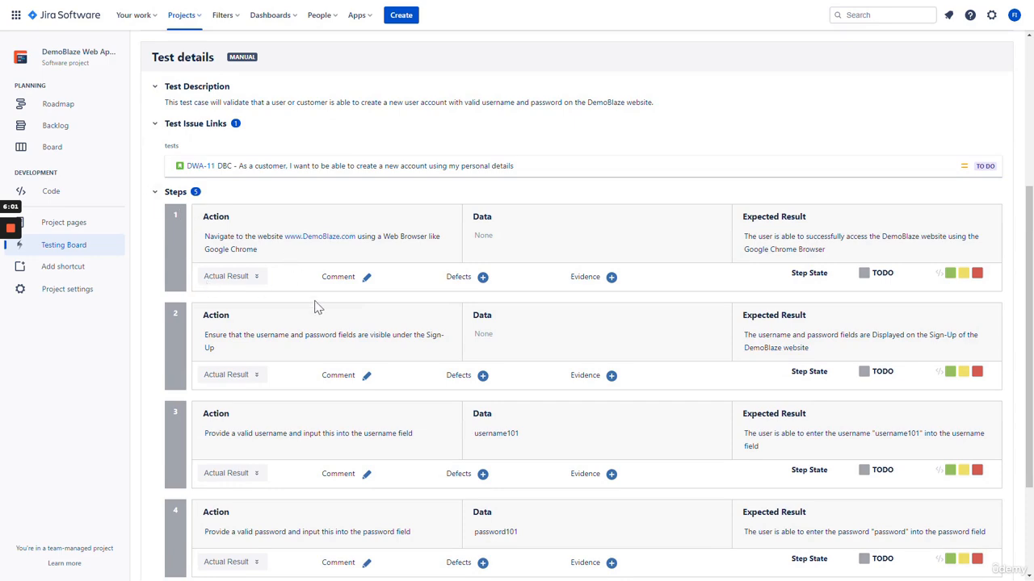
{"action": "scroll", "coordinate": [282, 330], "scroll_direction": "down", "scroll_amount": 1}
{"action": "scroll", "coordinate": [317, 288], "scroll_direction": "up", "scroll_amount": 2}
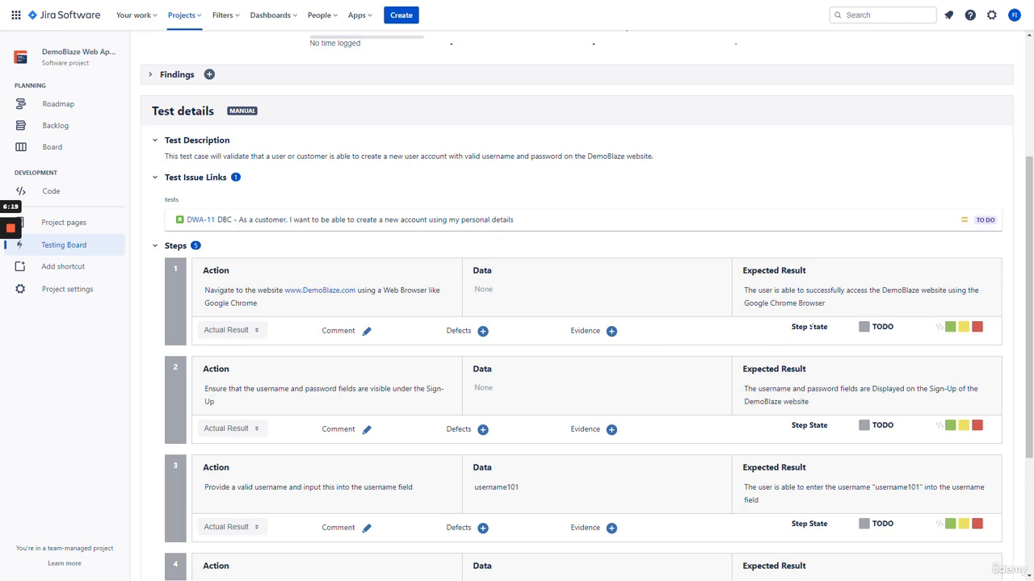
{"action": "scroll", "coordinate": [651, 316], "scroll_direction": "up", "scroll_amount": 3}
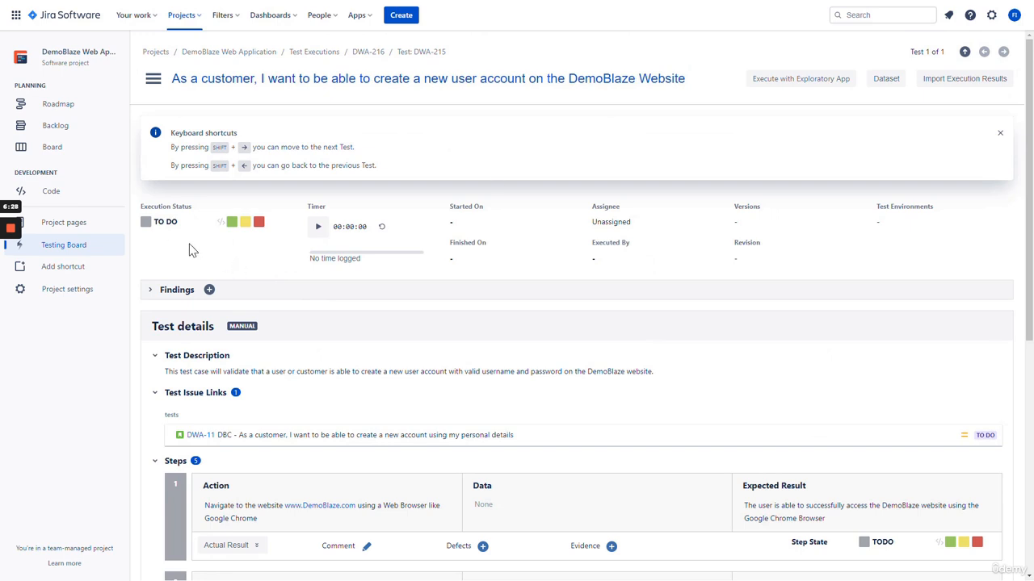
{"action": "left_click", "coordinate": [415, 53]}
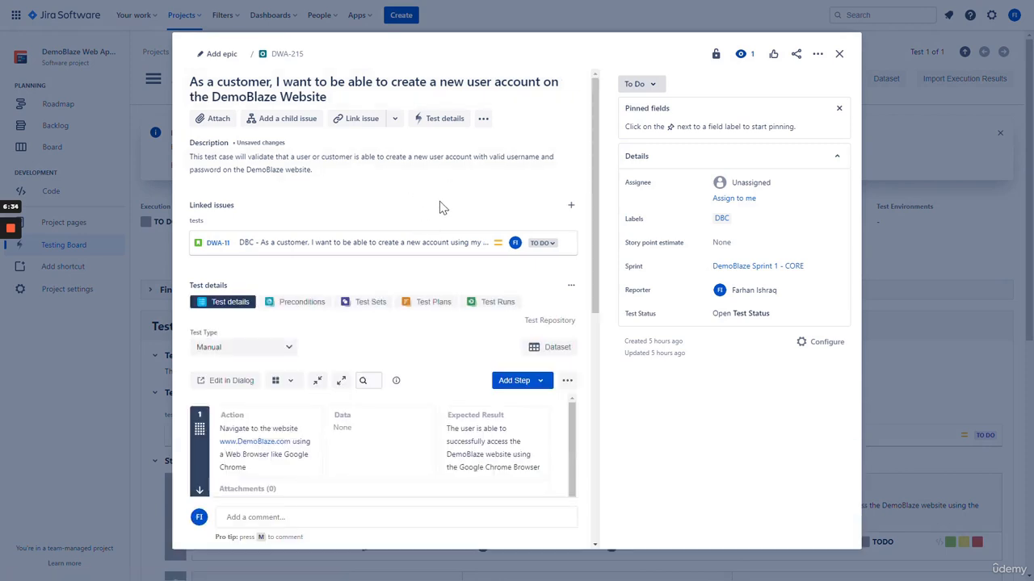
Change test DWA-215's status from To Do to In Progress and close its issue dialog
{"action": "left_click", "coordinate": [632, 84]}
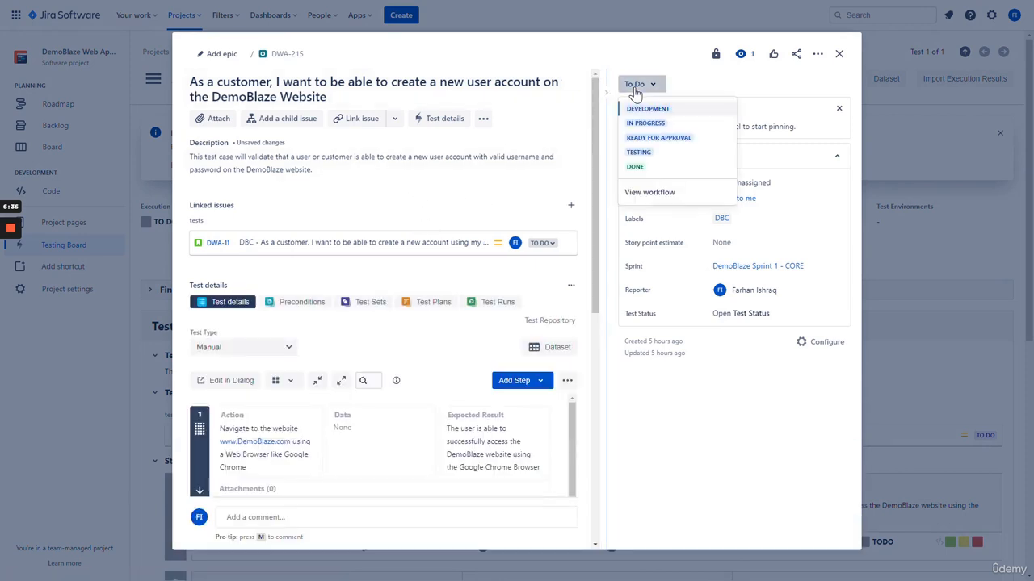
{"action": "left_click", "coordinate": [646, 124]}
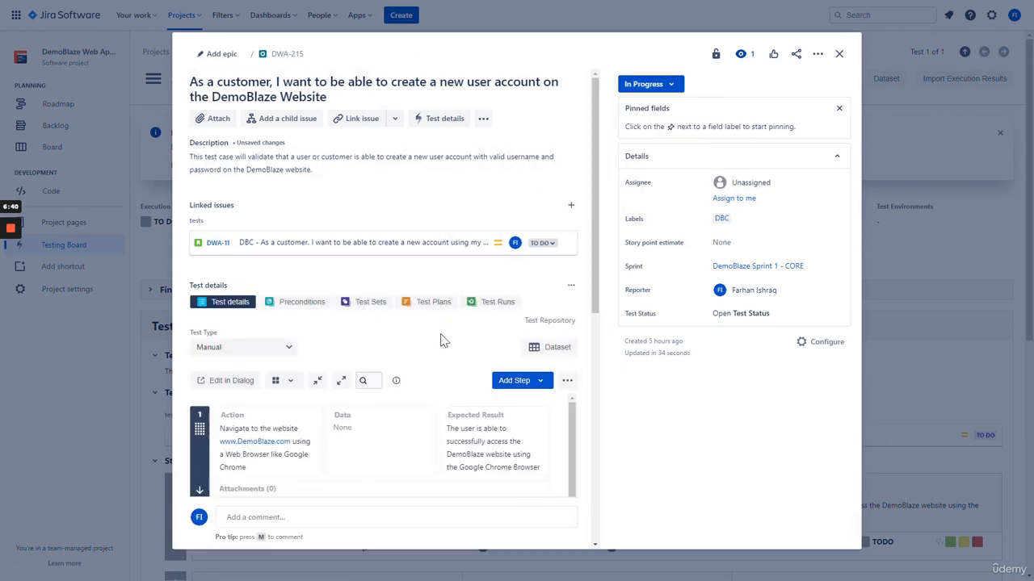
{"action": "scroll", "coordinate": [452, 333], "scroll_direction": "down", "scroll_amount": 6}
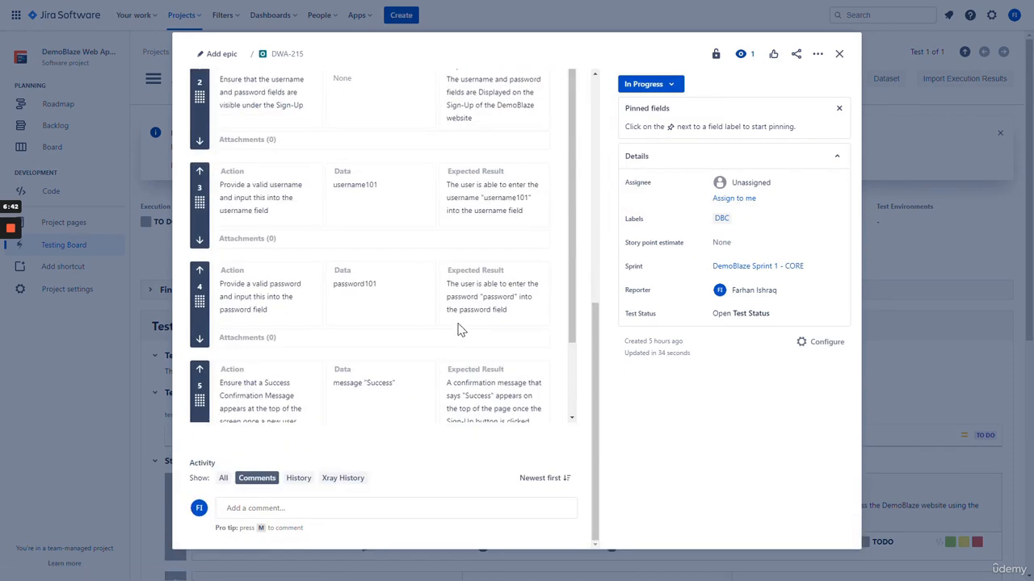
{"action": "scroll", "coordinate": [460, 331], "scroll_direction": "up", "scroll_amount": 6}
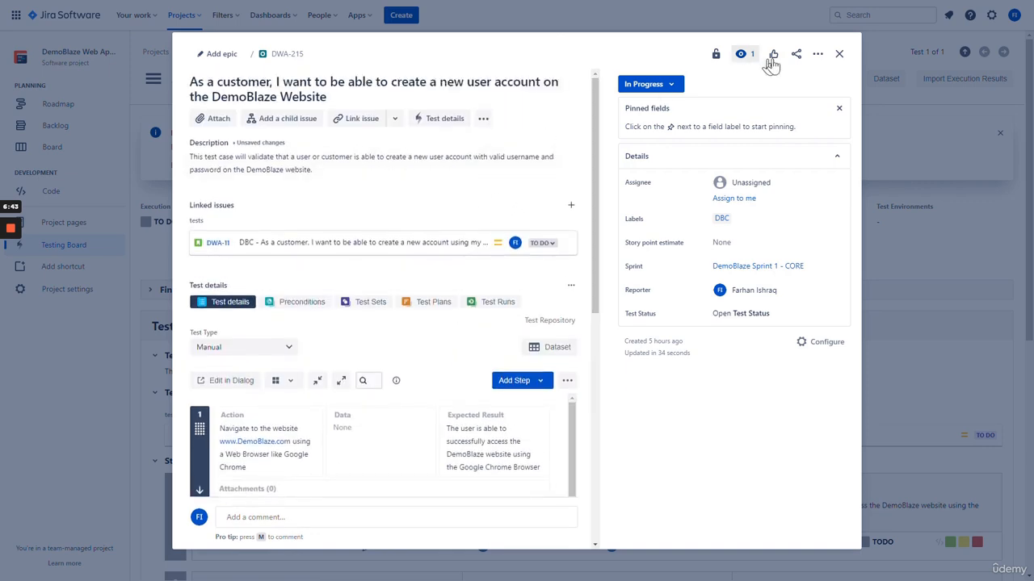
{"action": "left_click", "coordinate": [840, 55]}
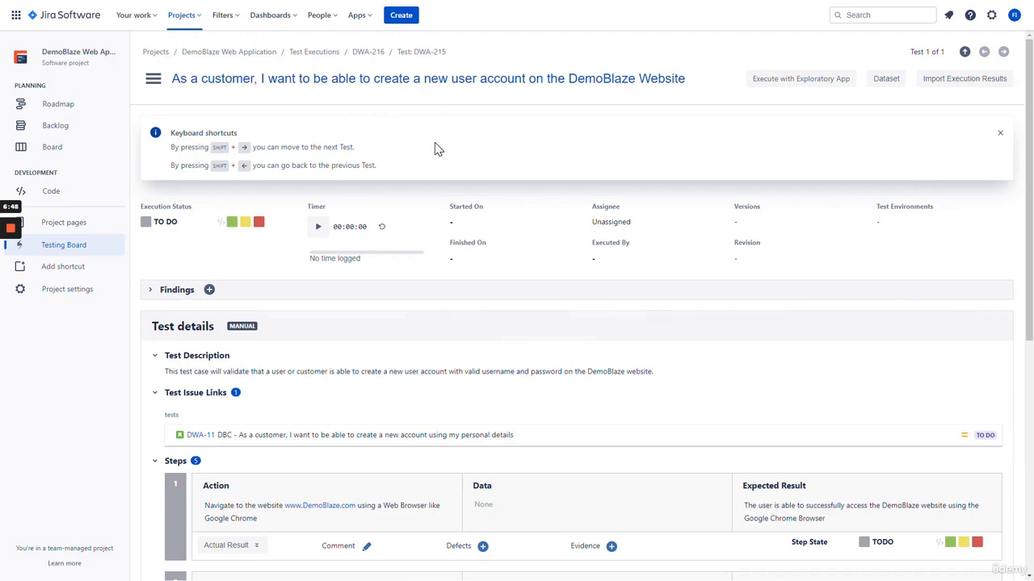
{"action": "scroll", "coordinate": [436, 147], "scroll_direction": "down", "scroll_amount": 3}
{"action": "scroll", "coordinate": [386, 153], "scroll_direction": "up", "scroll_amount": 3}
Return to Test Executions and reopen execution DWA-216 through DWA-215's Test Runs tab
{"action": "left_click", "coordinate": [319, 51]}
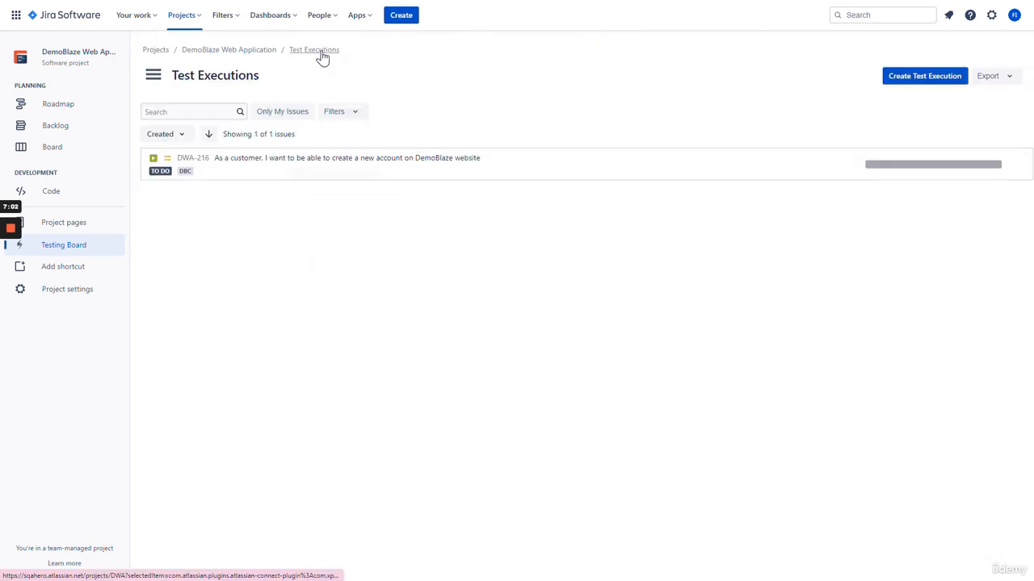
{"action": "left_click", "coordinate": [177, 158]}
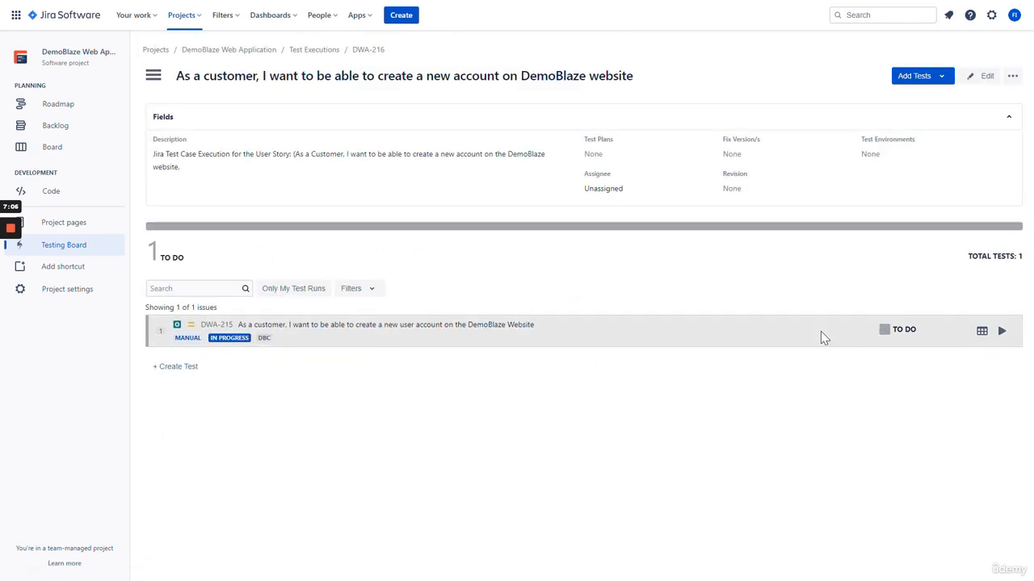
{"action": "left_click", "coordinate": [1001, 331]}
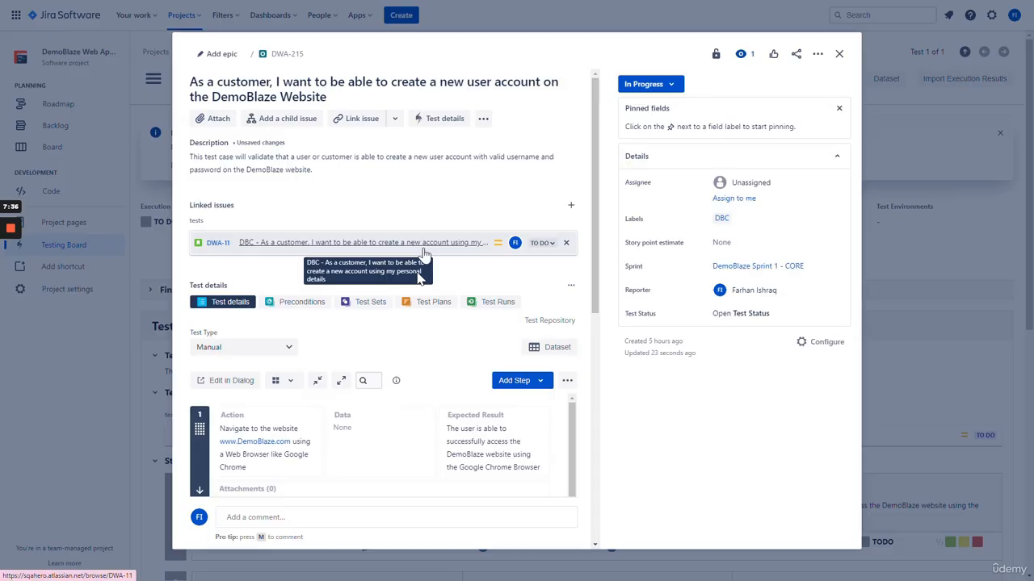
{"action": "left_click", "coordinate": [482, 306]}
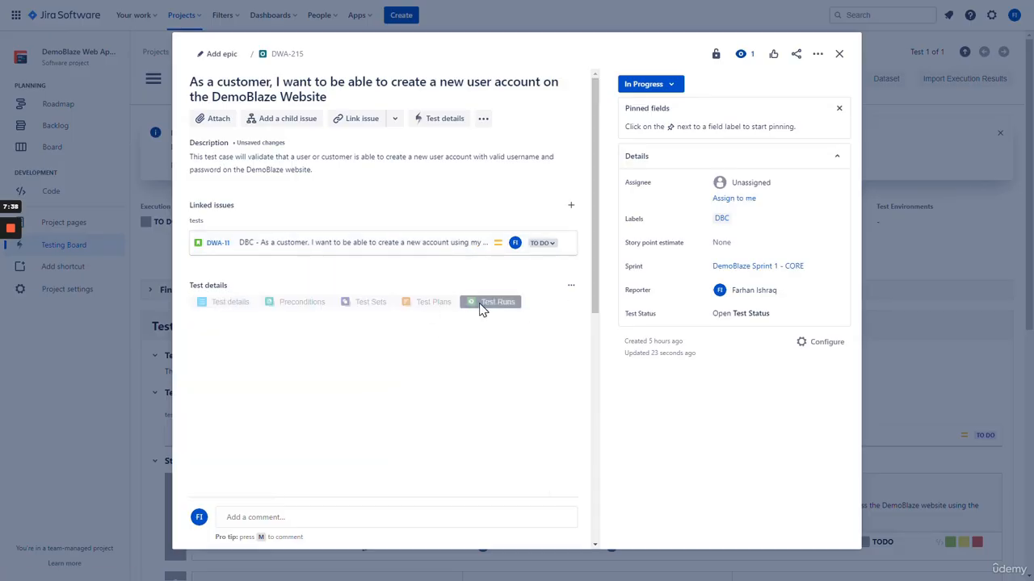
{"action": "scroll", "coordinate": [342, 351], "scroll_direction": "down", "scroll_amount": 1}
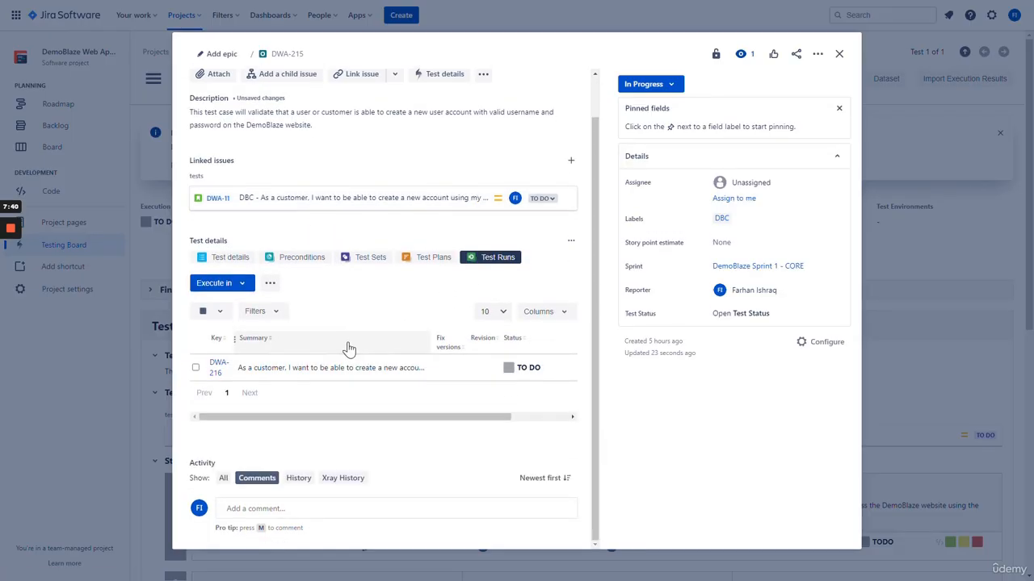
{"action": "left_click", "coordinate": [220, 369]}
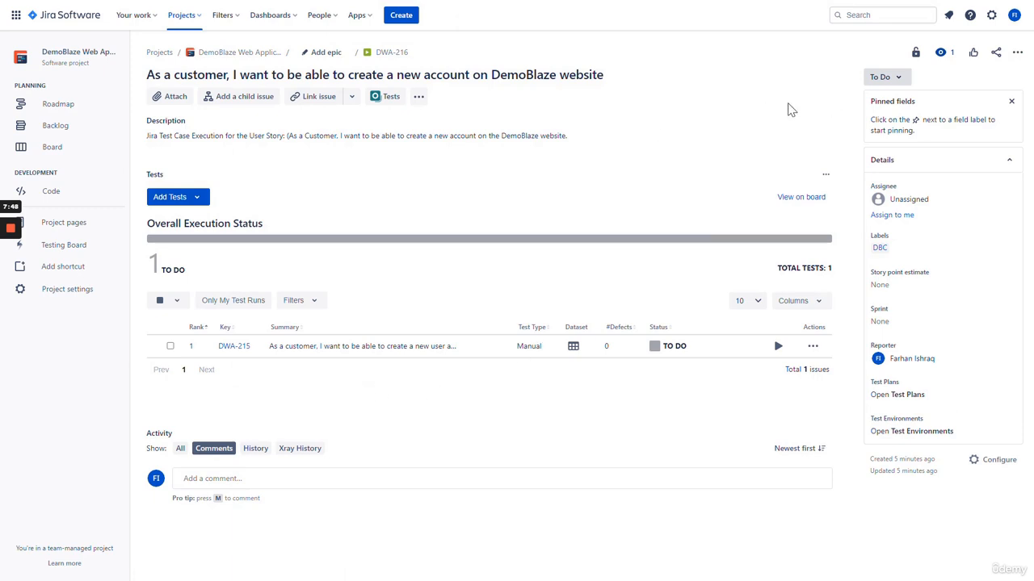
Set execution DWA-216 to In Progress and open the run of test DWA-215
{"action": "left_click", "coordinate": [880, 78]}
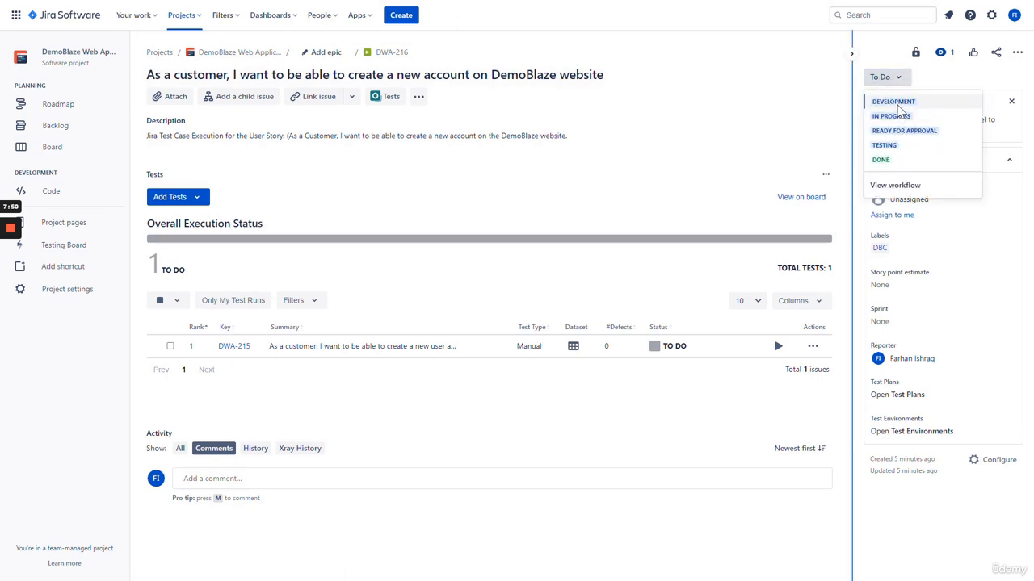
{"action": "left_click", "coordinate": [892, 117]}
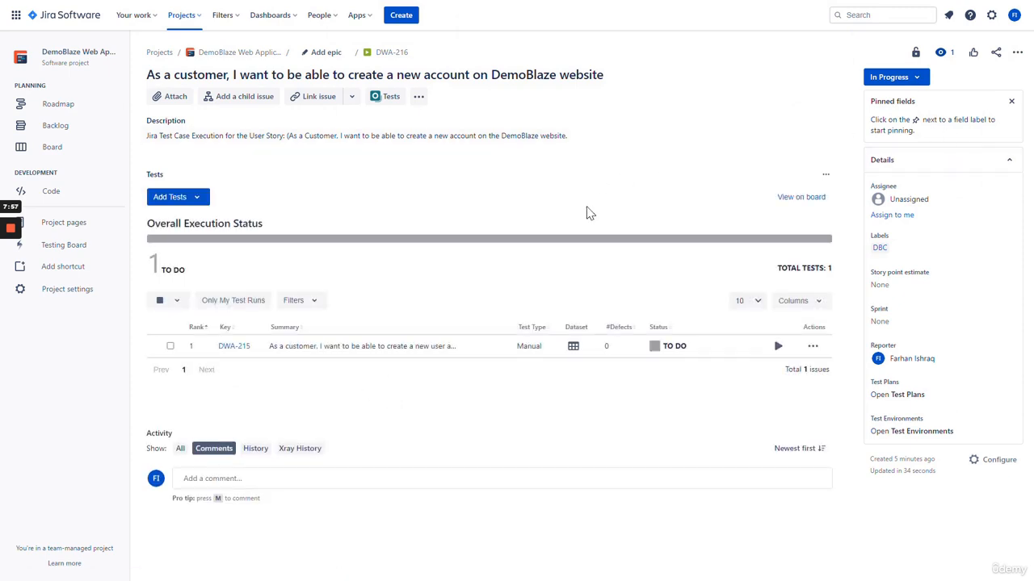
{"action": "left_click", "coordinate": [778, 348]}
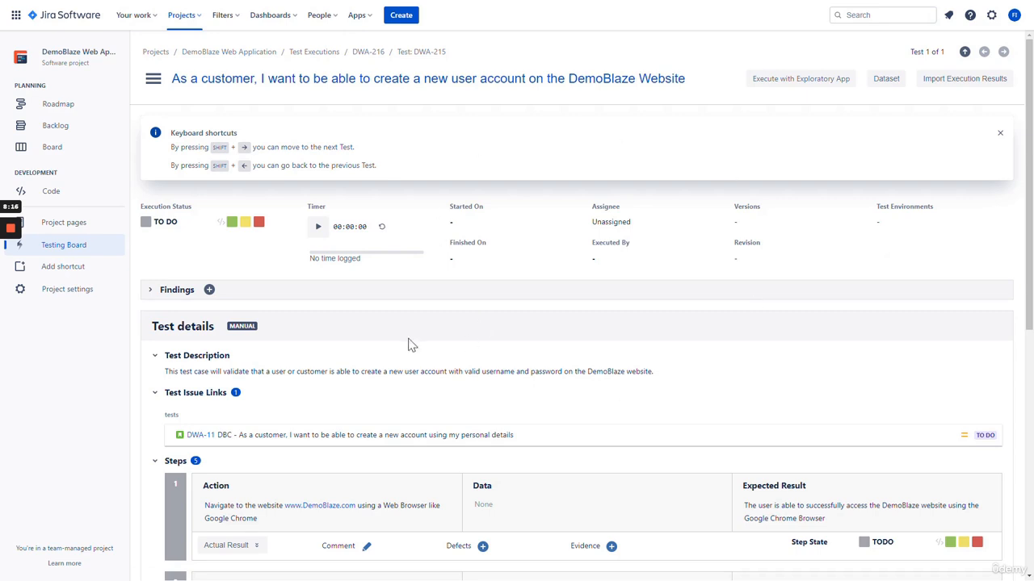
Start the DWA-215 run's timer so it is EXECUTING, and scroll to its five steps
{"action": "left_click", "coordinate": [245, 222]}
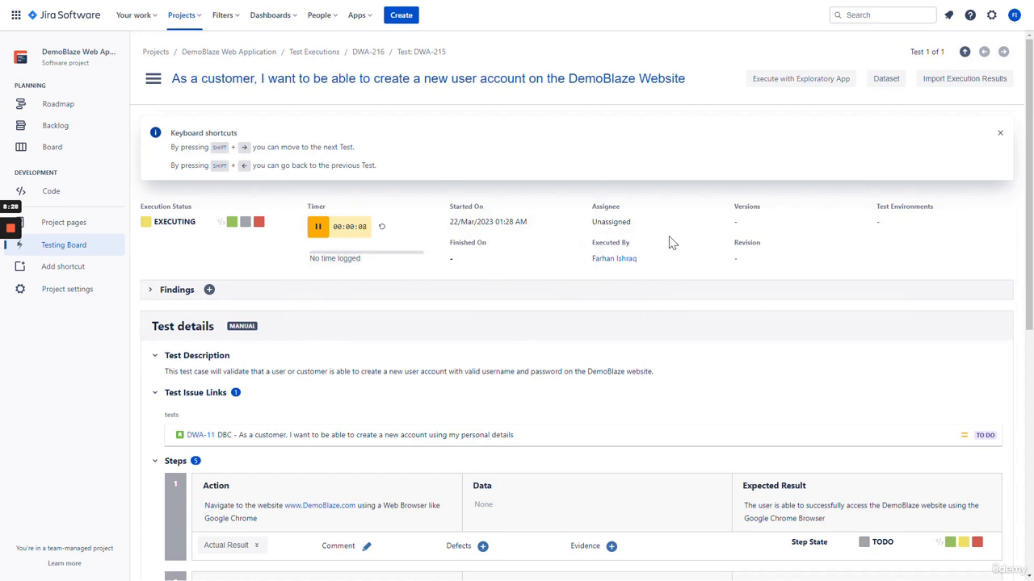
{"action": "scroll", "coordinate": [508, 283], "scroll_direction": "down", "scroll_amount": 3}
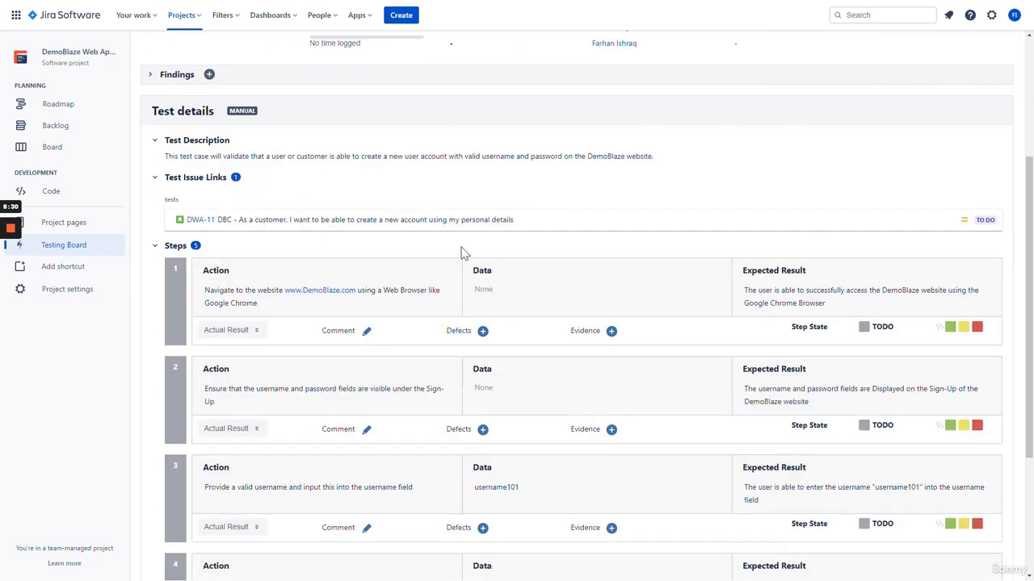
{"action": "scroll", "coordinate": [438, 198], "scroll_direction": "up", "scroll_amount": 1}
{"action": "scroll", "coordinate": [429, 194], "scroll_direction": "down", "scroll_amount": 1}
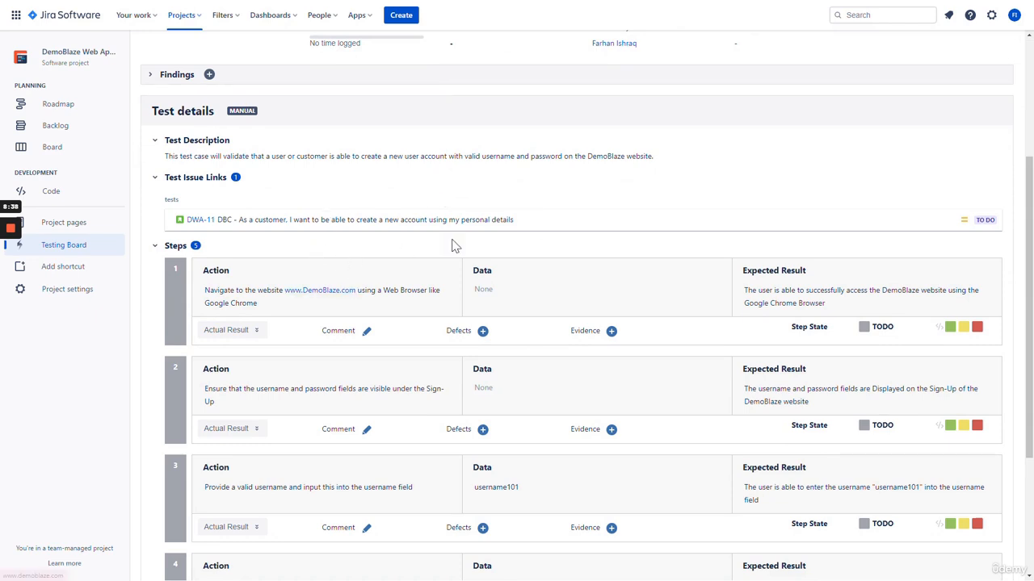
{"action": "scroll", "coordinate": [491, 164], "scroll_direction": "down", "scroll_amount": 1}
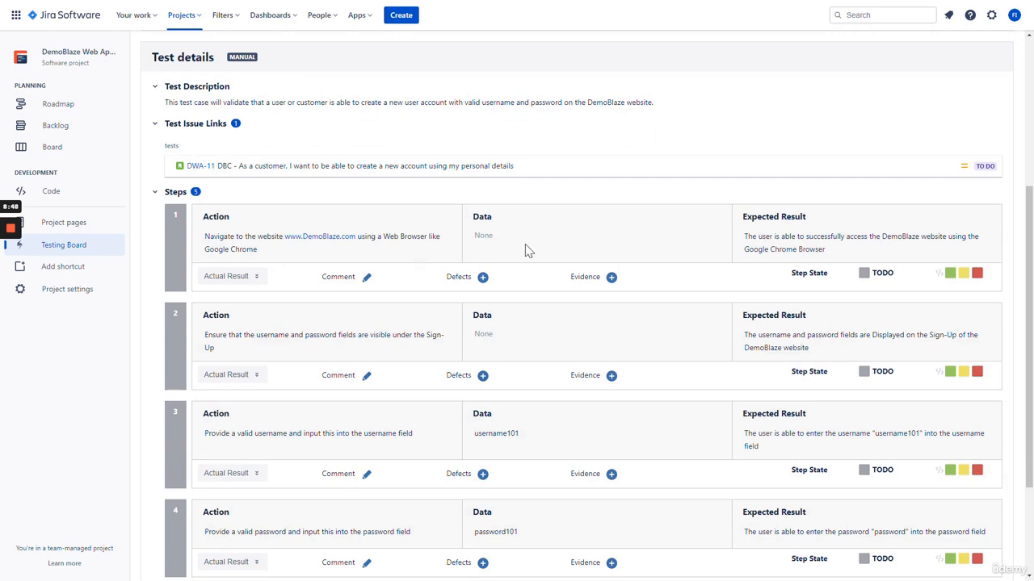
Mark step 1 as passed with actual result 'Test Case Step has Passed - Screenshot'
{"action": "left_click", "coordinate": [951, 275]}
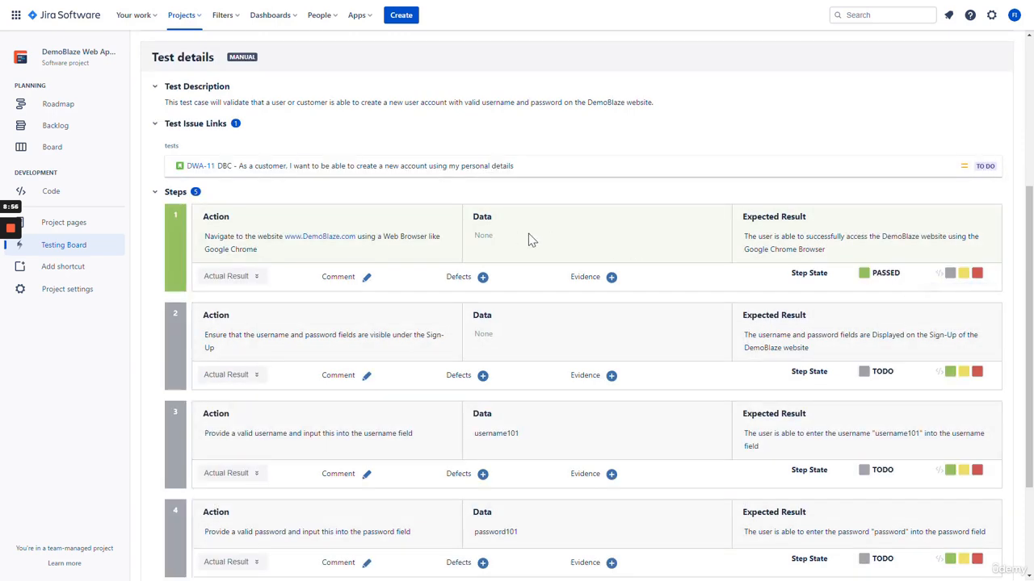
{"action": "left_click", "coordinate": [254, 276]}
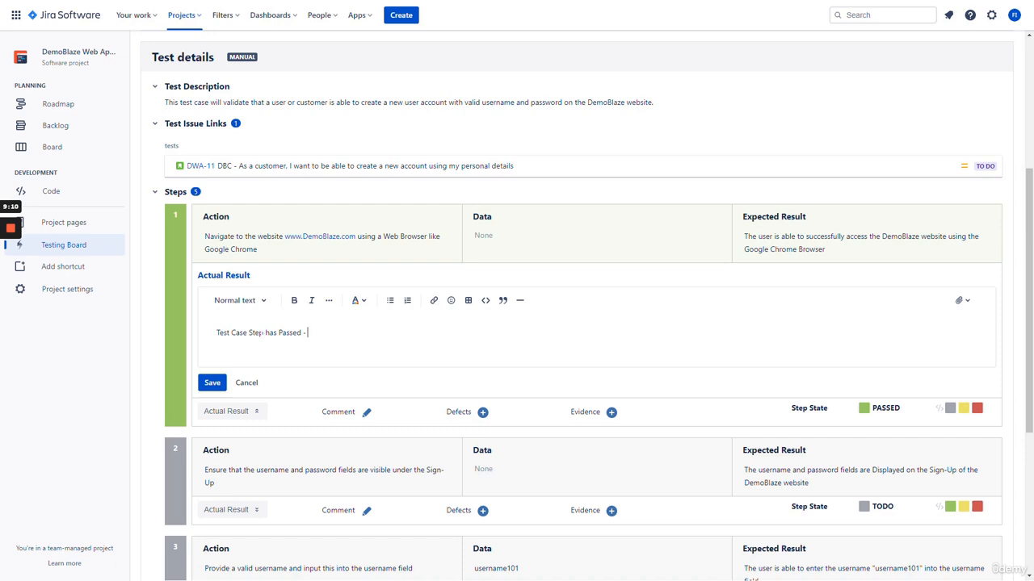
{"action": "type", "text": "ot"}
{"action": "key", "text": "Return"}
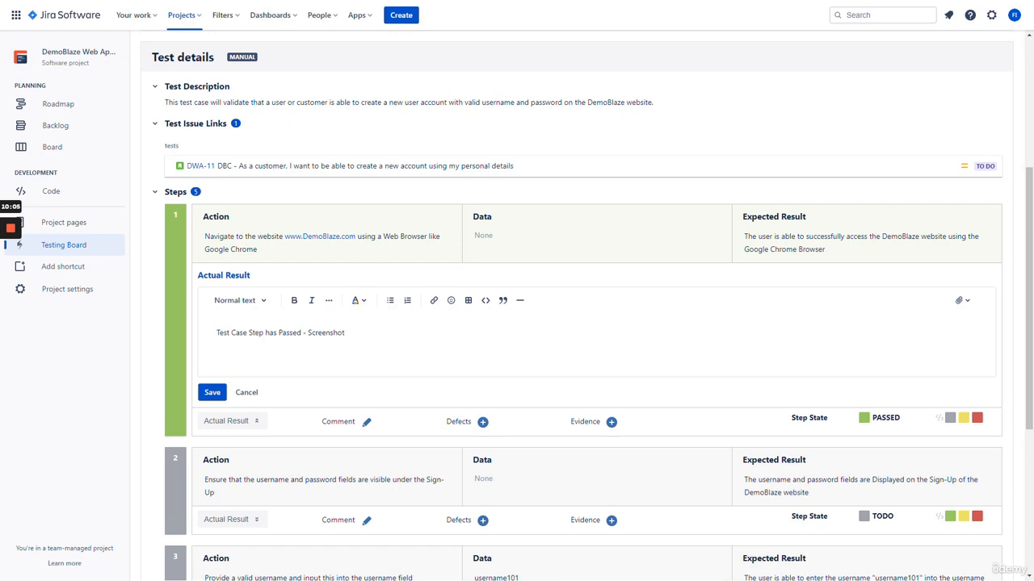
Attach Screenshot 2023-03-14 130841.png from Pictures > Screenshots as step 1 evidence
{"action": "left_click", "coordinate": [611, 422]}
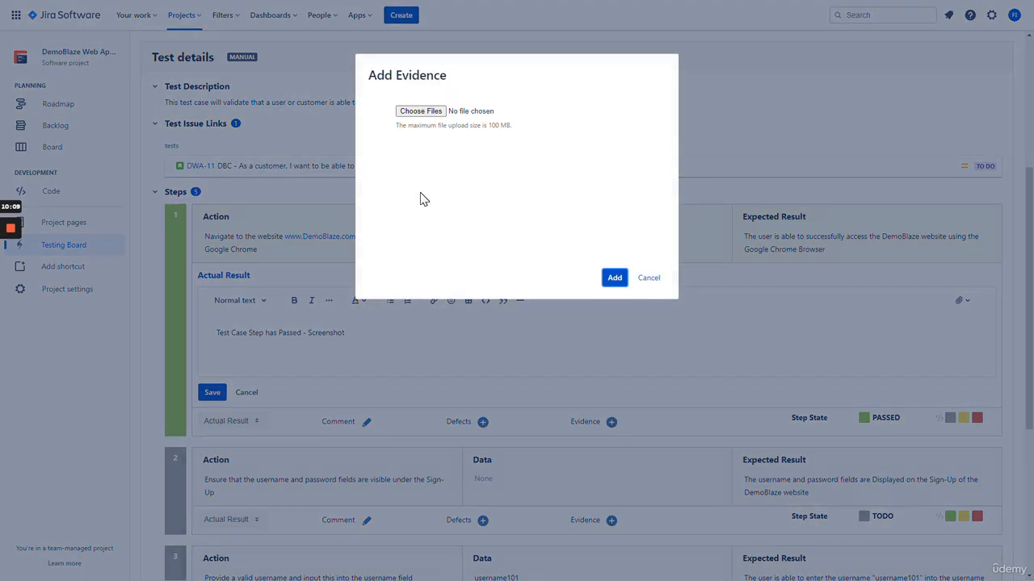
{"action": "left_click", "coordinate": [420, 111]}
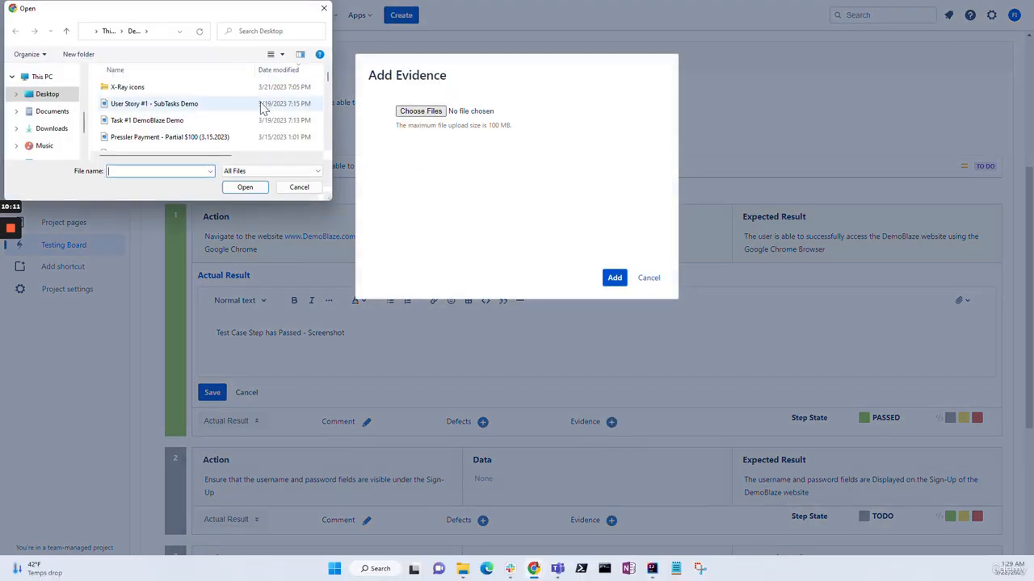
{"action": "scroll", "coordinate": [192, 125], "scroll_direction": "down", "scroll_amount": 1}
{"action": "scroll", "coordinate": [193, 125], "scroll_direction": "down", "scroll_amount": 2}
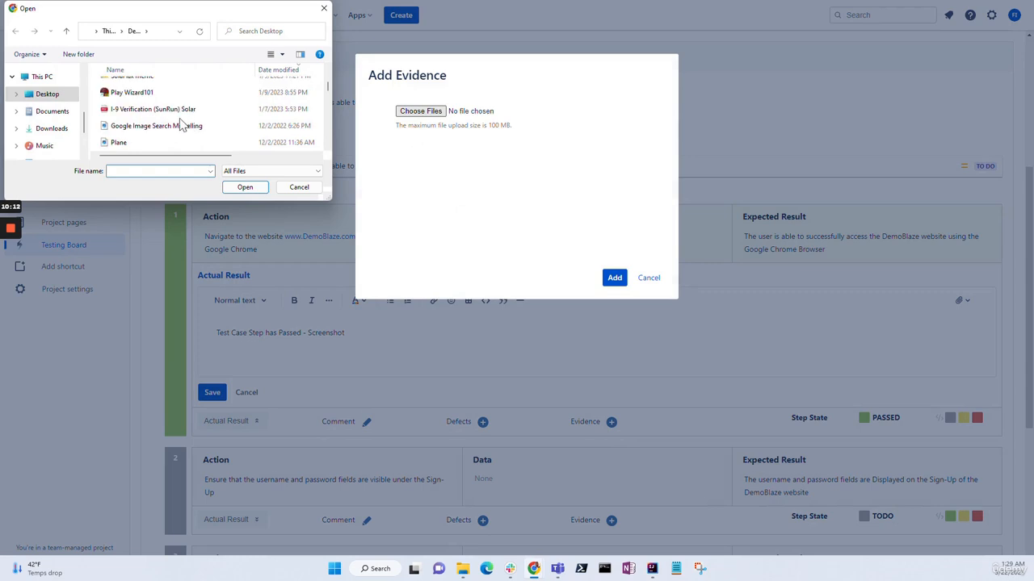
{"action": "scroll", "coordinate": [32, 127], "scroll_direction": "down", "scroll_amount": 1}
{"action": "left_click", "coordinate": [48, 124]}
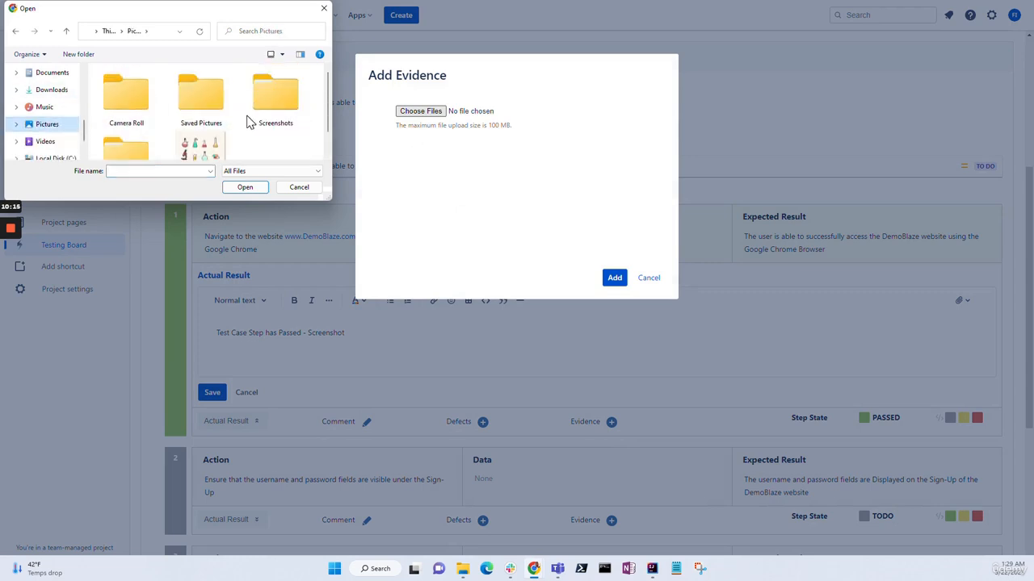
{"action": "double_click", "coordinate": [271, 105]}
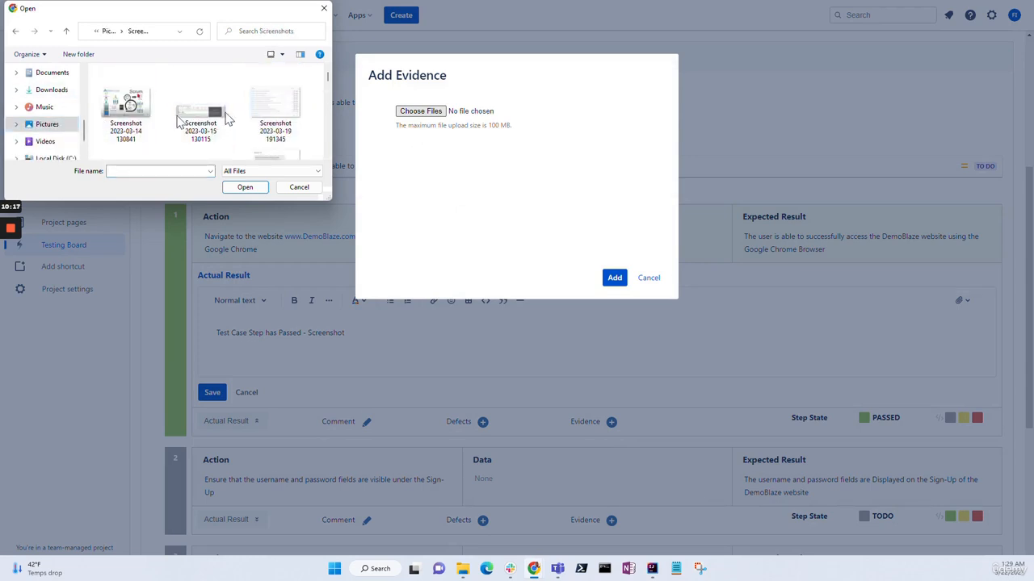
{"action": "double_click", "coordinate": [129, 117]}
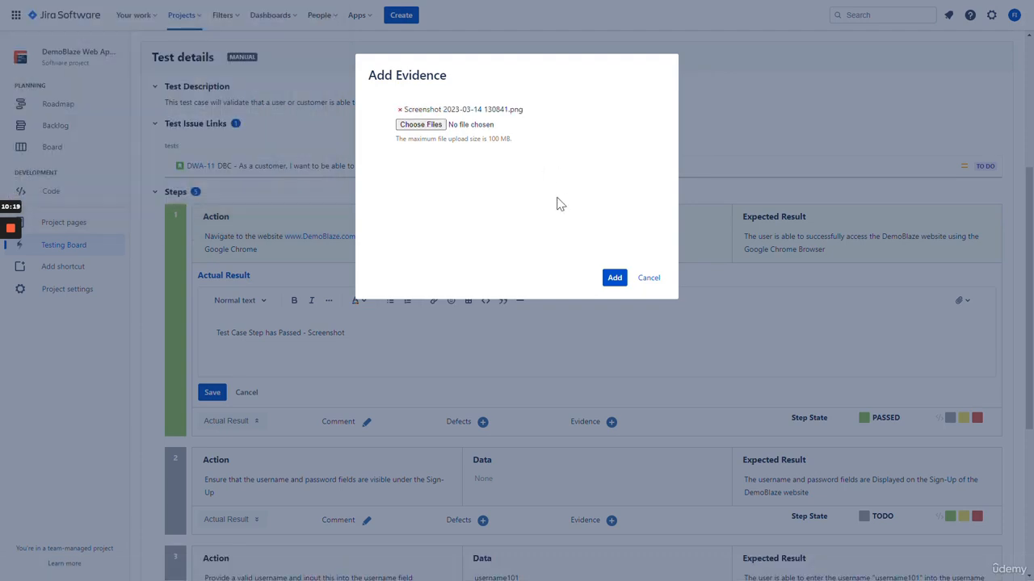
{"action": "left_click", "coordinate": [614, 278]}
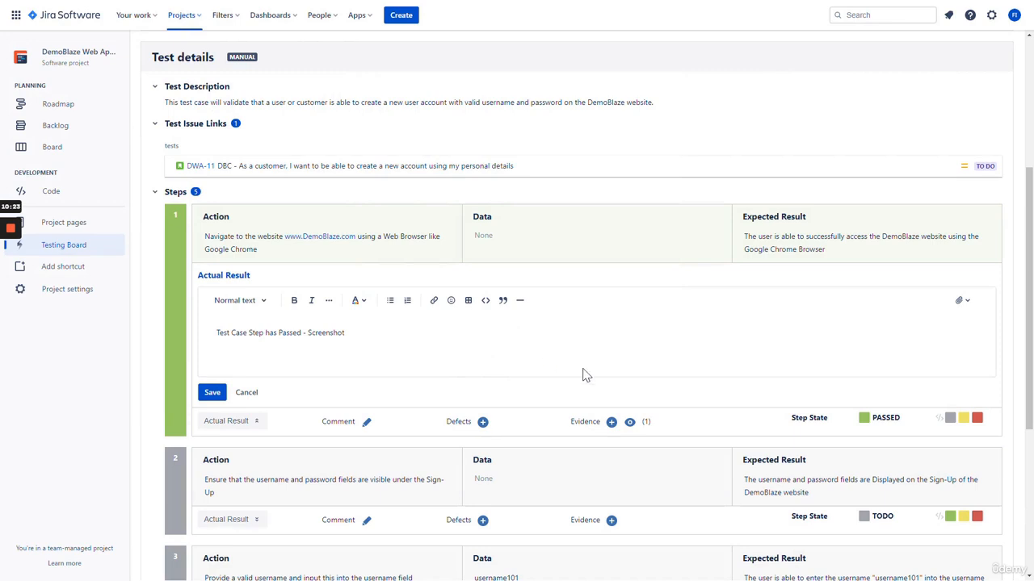
Check step 1's attached evidence and save its actual result
{"action": "left_click", "coordinate": [630, 423]}
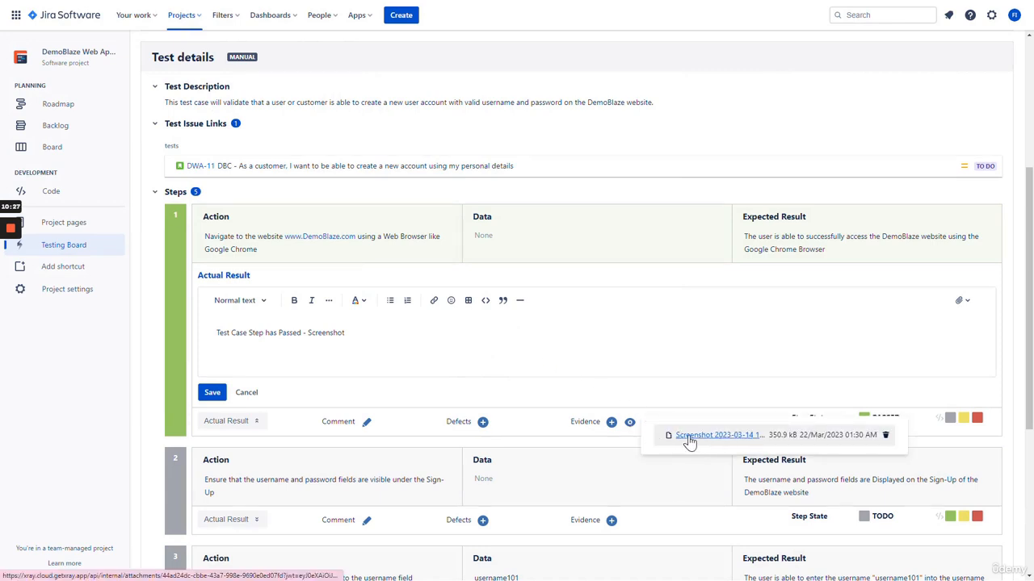
{"action": "left_click", "coordinate": [475, 347]}
{"action": "scroll", "coordinate": [471, 329], "scroll_direction": "down", "scroll_amount": 1}
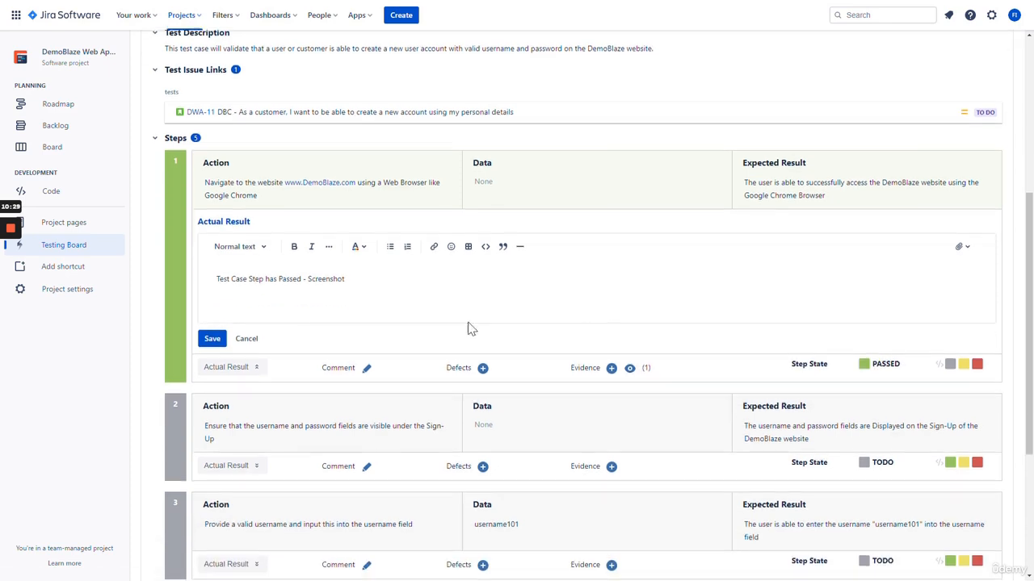
{"action": "left_click", "coordinate": [212, 339]}
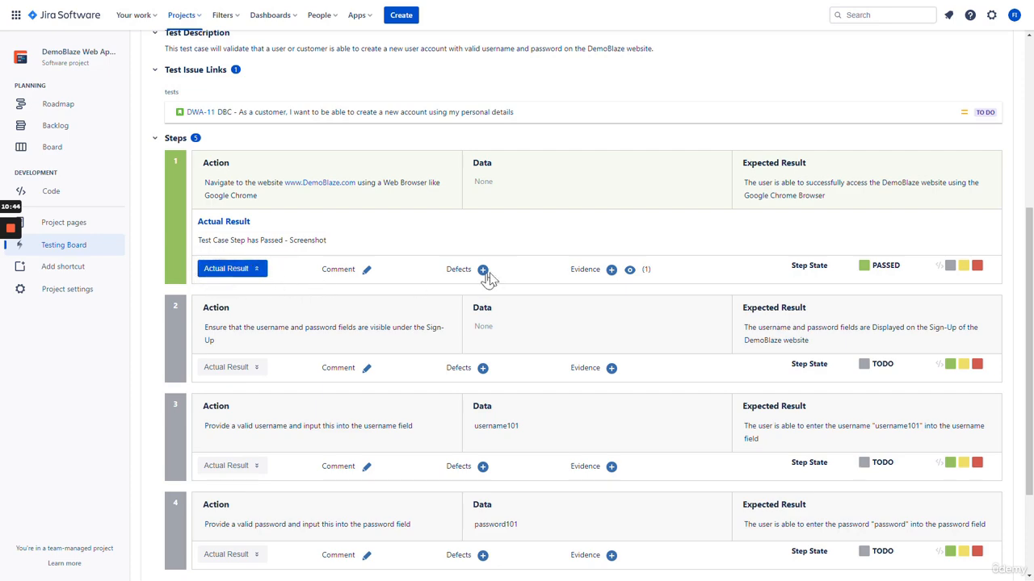
Mark steps 2, 3, 4 and 5 as passed so the whole run is PASSED
{"action": "scroll", "coordinate": [549, 294], "scroll_direction": "down", "scroll_amount": 2}
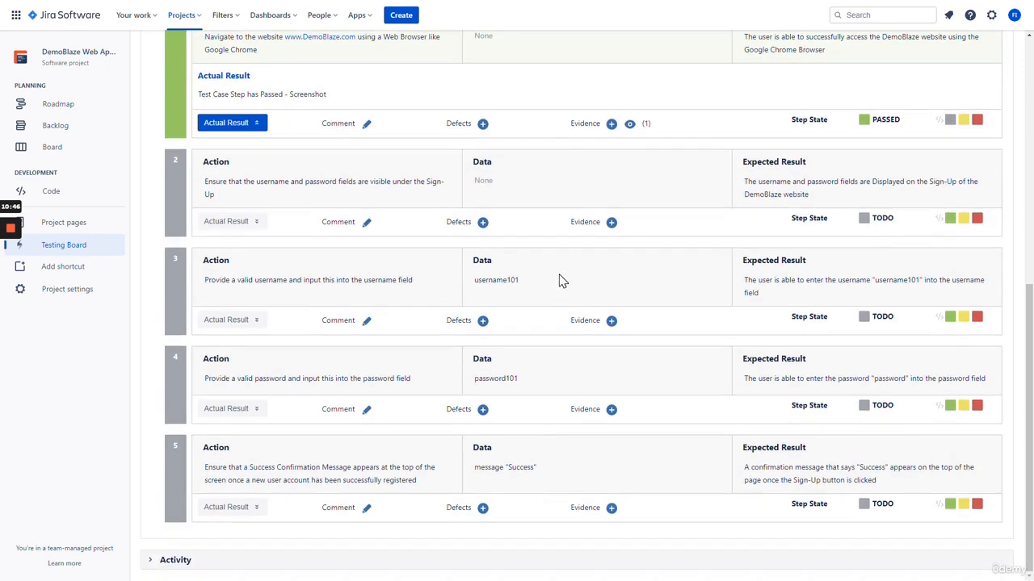
{"action": "scroll", "coordinate": [561, 275], "scroll_direction": "up", "scroll_amount": 2}
{"action": "scroll", "coordinate": [561, 279], "scroll_direction": "down", "scroll_amount": 1}
{"action": "scroll", "coordinate": [602, 316], "scroll_direction": "down", "scroll_amount": 1}
{"action": "left_click", "coordinate": [950, 219]}
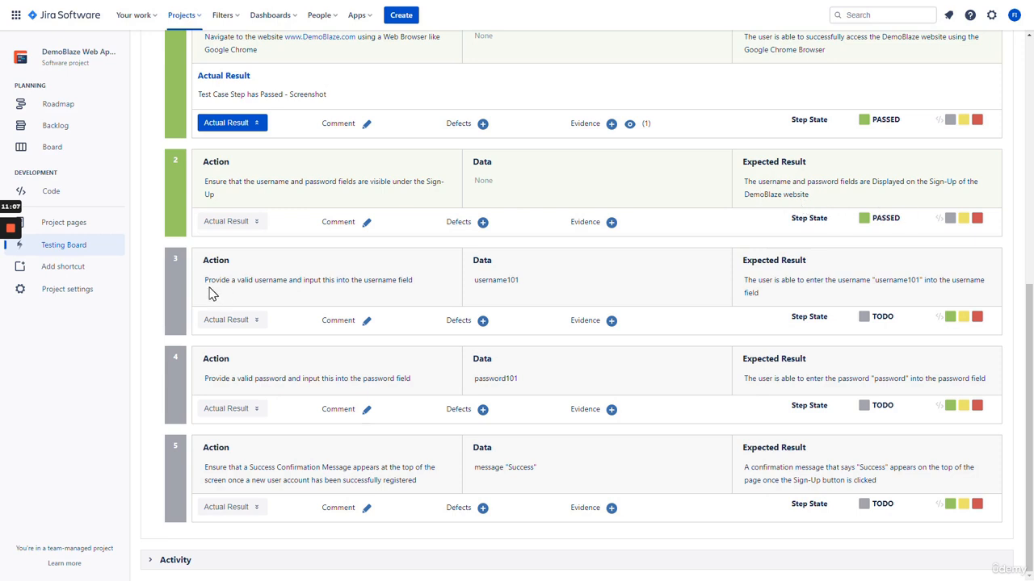
{"action": "left_click", "coordinate": [950, 317]}
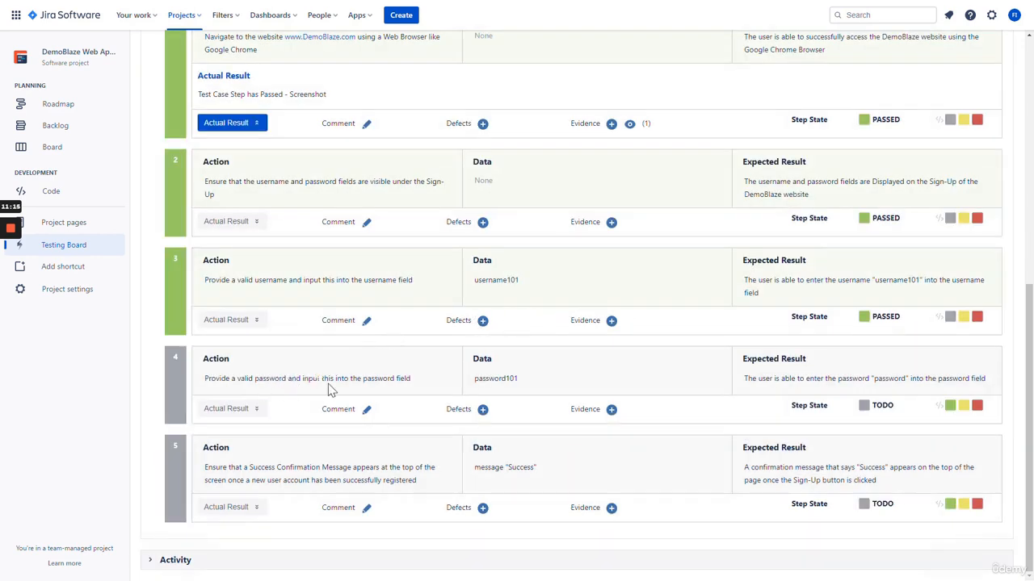
{"action": "left_click", "coordinate": [951, 405]}
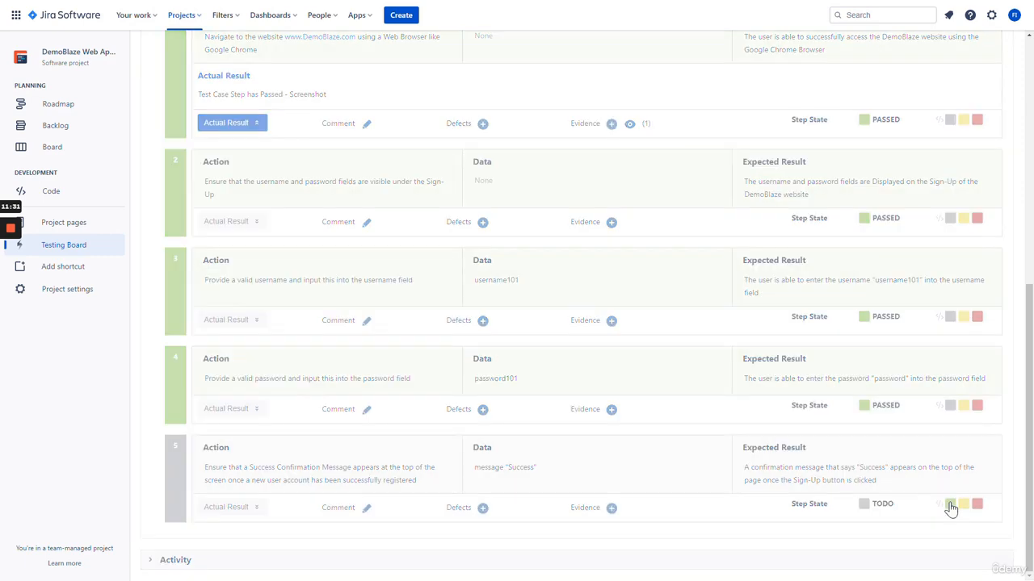
{"action": "left_click", "coordinate": [950, 504]}
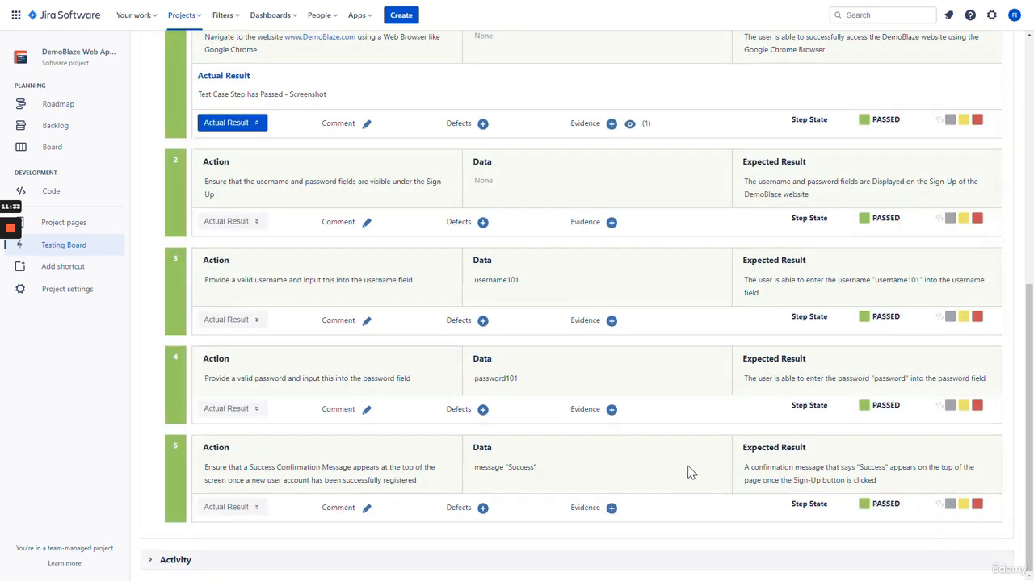
{"action": "scroll", "coordinate": [688, 467], "scroll_direction": "up", "scroll_amount": 8}
{"action": "scroll", "coordinate": [689, 467], "scroll_direction": "down", "scroll_amount": 8}
{"action": "scroll", "coordinate": [700, 471], "scroll_direction": "up", "scroll_amount": 2}
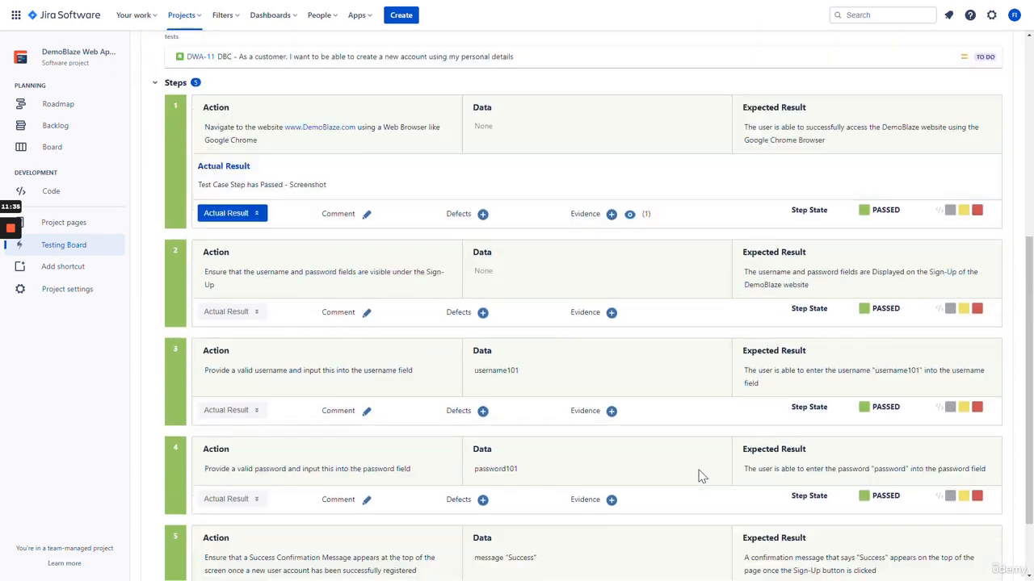
{"action": "scroll", "coordinate": [699, 477], "scroll_direction": "up", "scroll_amount": 5}
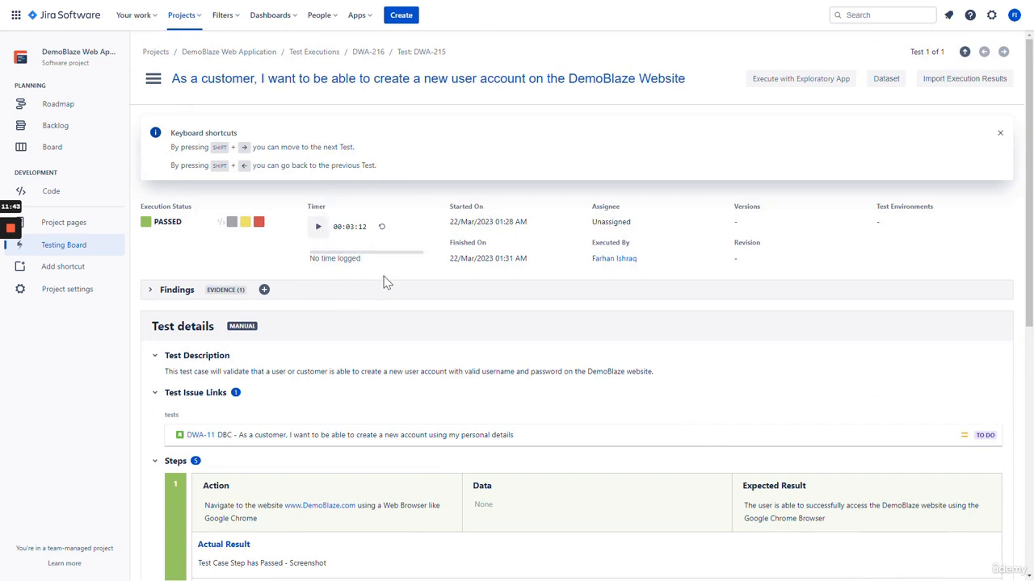
Expand the run's Findings and review the Defects options, leaving zero defects recorded
{"action": "left_click", "coordinate": [150, 289]}
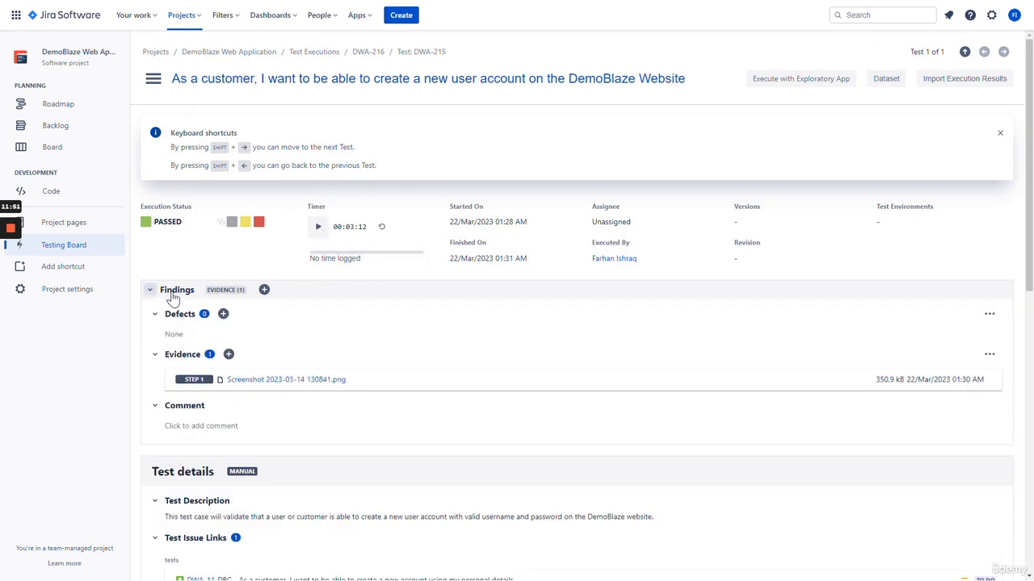
{"action": "left_click", "coordinate": [224, 317]}
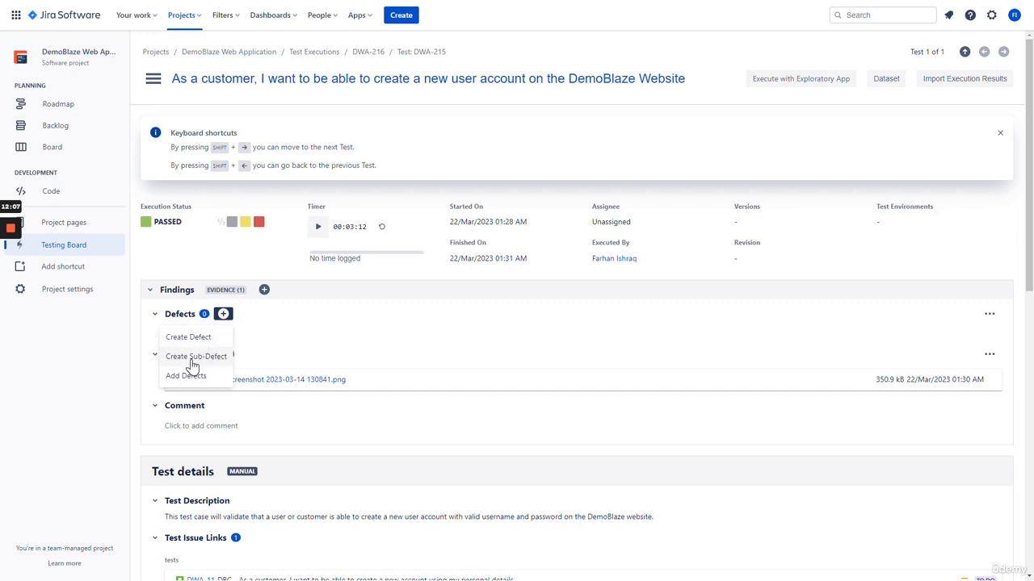
{"action": "left_click", "coordinate": [319, 341]}
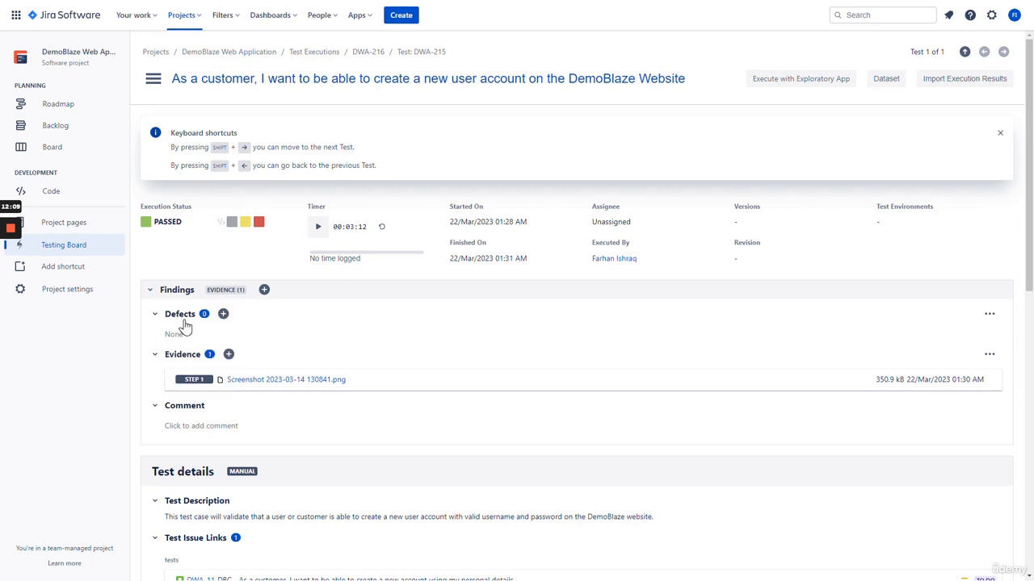
{"action": "scroll", "coordinate": [369, 336], "scroll_direction": "down", "scroll_amount": 15}
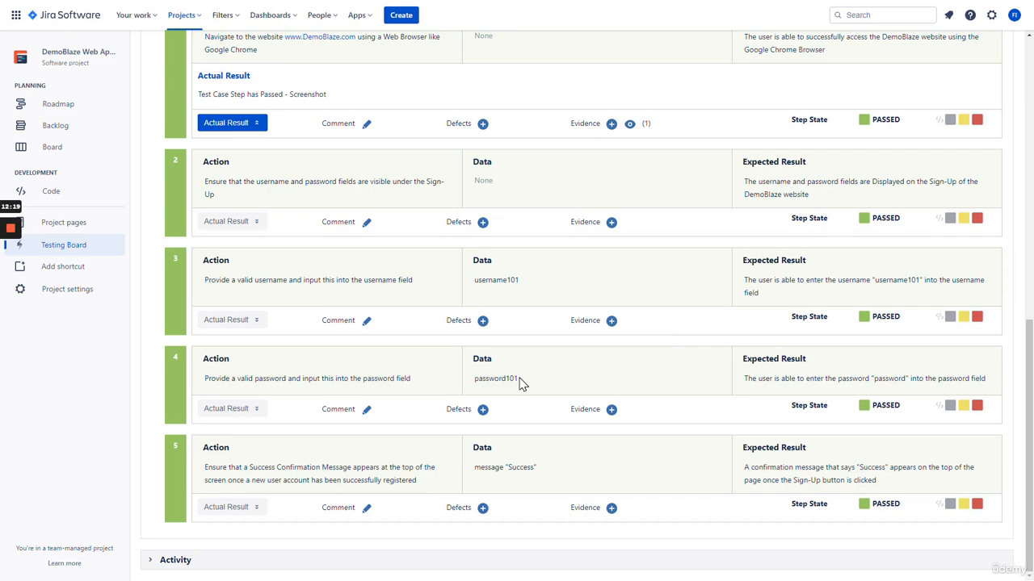
{"action": "left_click", "coordinate": [976, 405]}
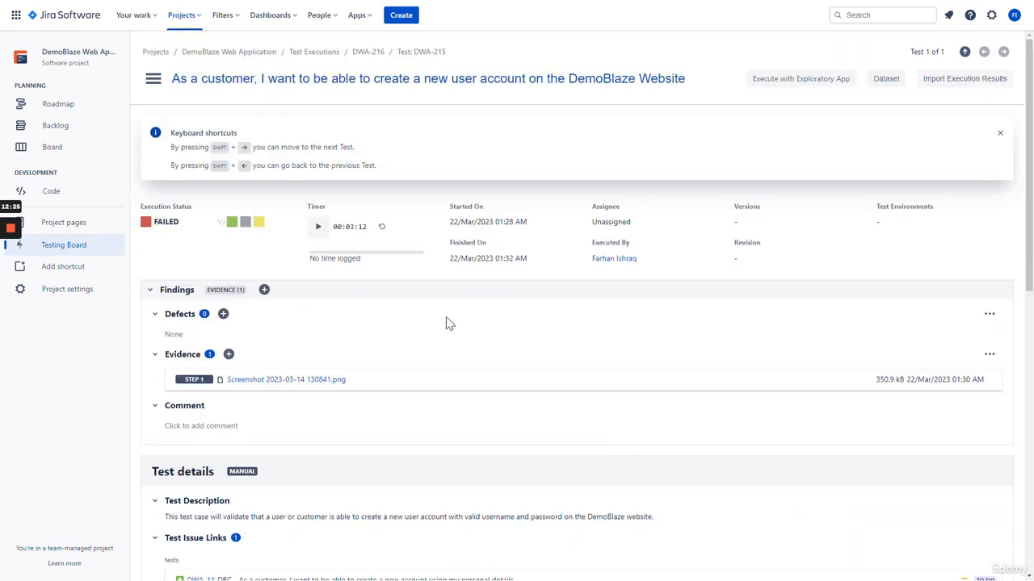
{"action": "scroll", "coordinate": [452, 316], "scroll_direction": "down", "scroll_amount": 15}
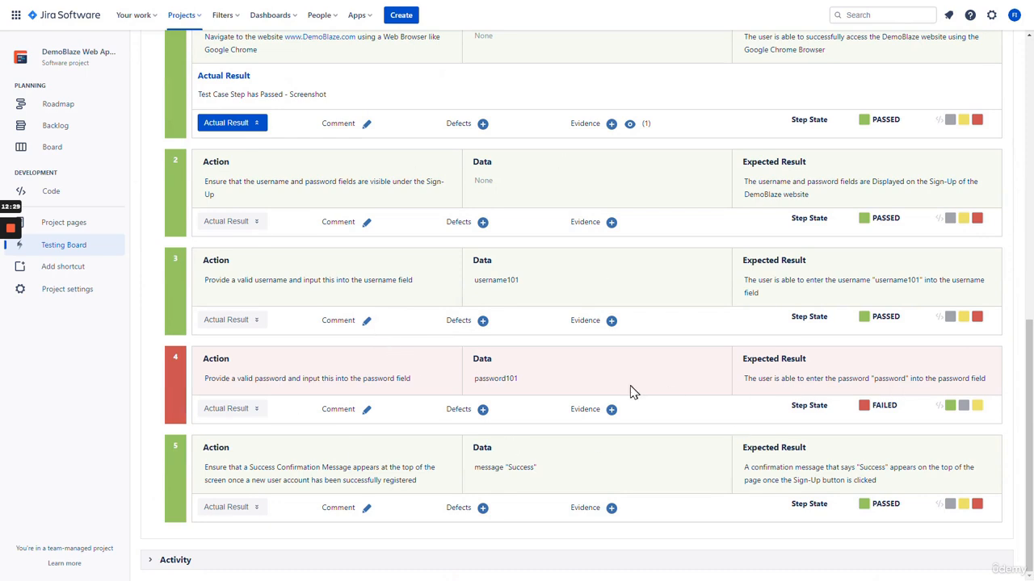
{"action": "left_click", "coordinate": [482, 410]}
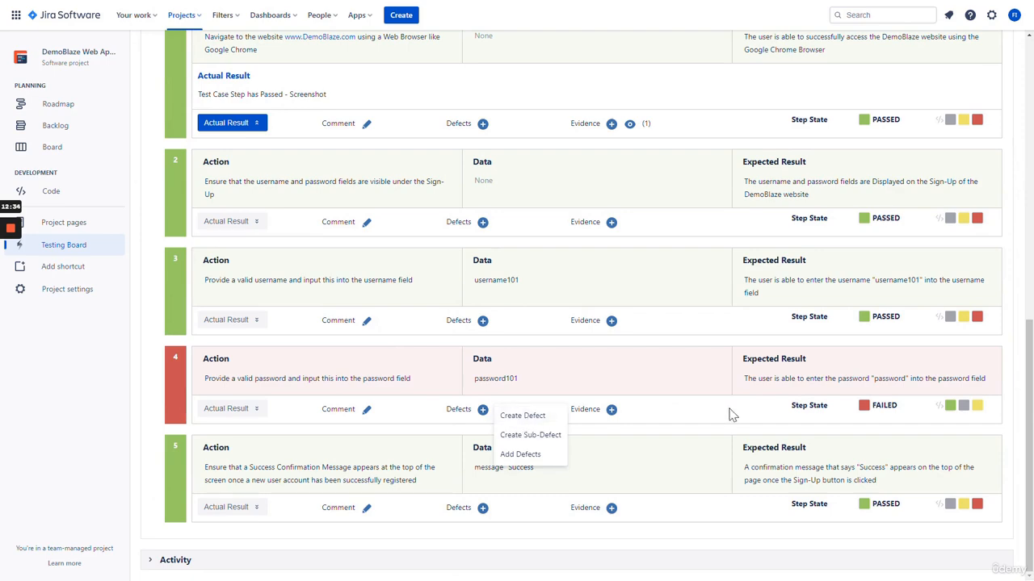
{"action": "left_click", "coordinate": [724, 409]}
{"action": "left_click", "coordinate": [950, 407]}
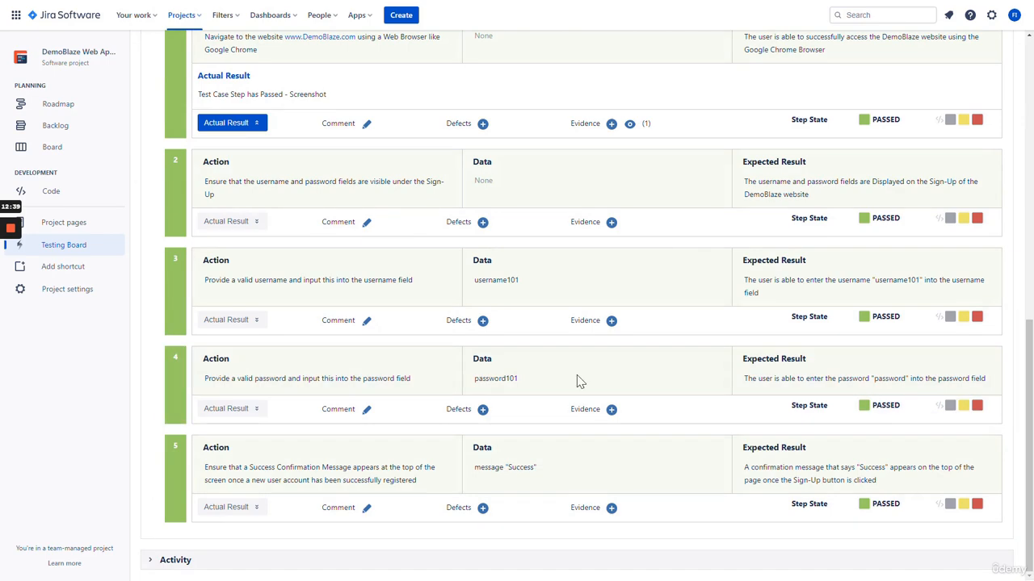
{"action": "scroll", "coordinate": [502, 408], "scroll_direction": "up", "scroll_amount": 10}
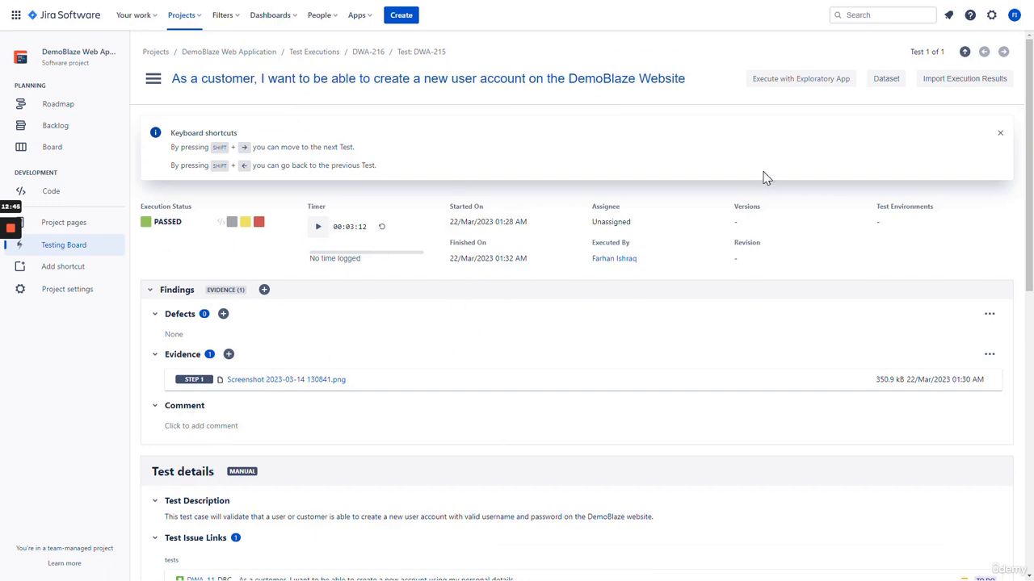
Check test DWA-215's runs and return to execution DWA-216, which shows DWA-215 PASSED
{"action": "left_click", "coordinate": [323, 87]}
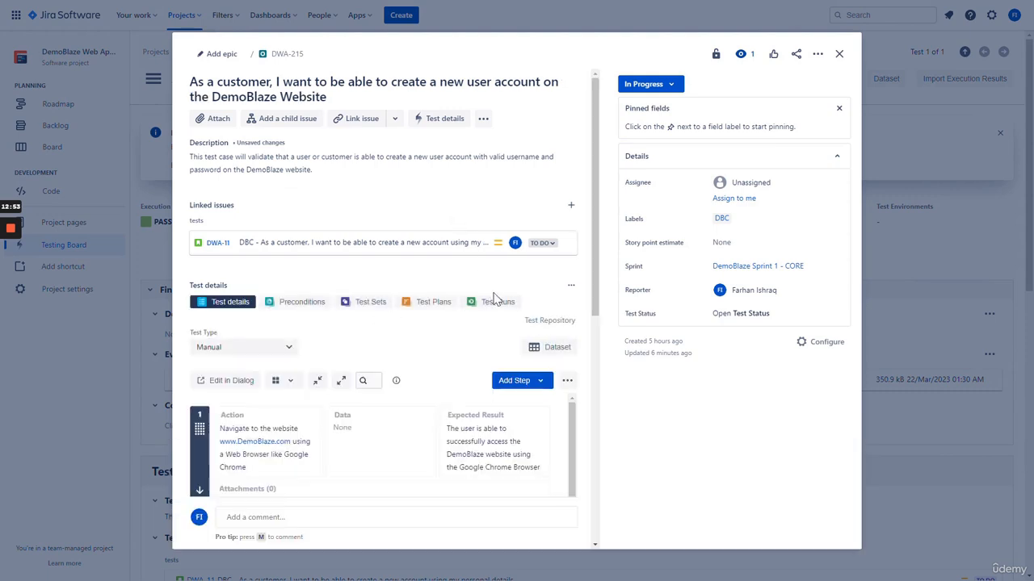
{"action": "left_click", "coordinate": [497, 303]}
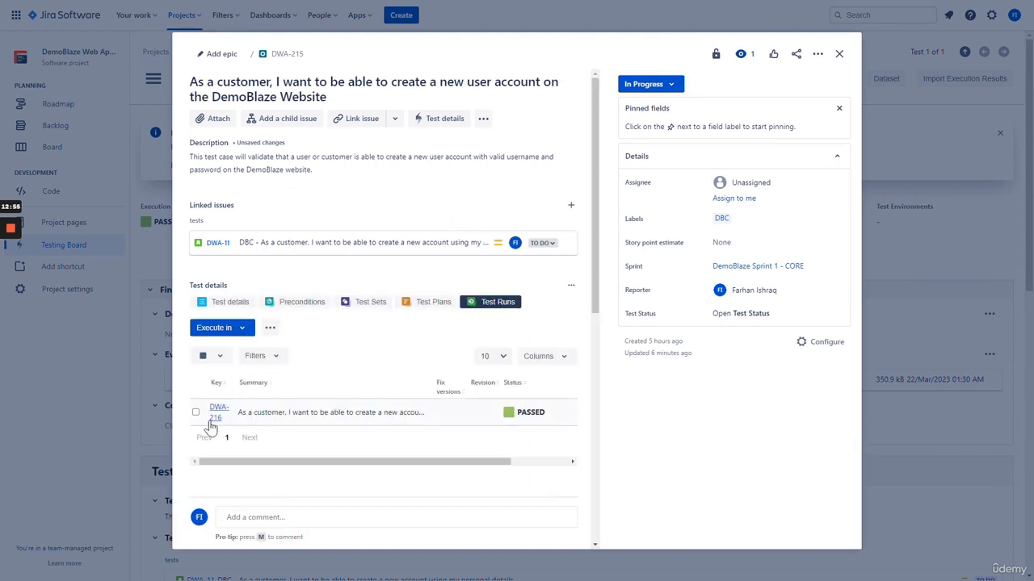
{"action": "left_click", "coordinate": [218, 410]}
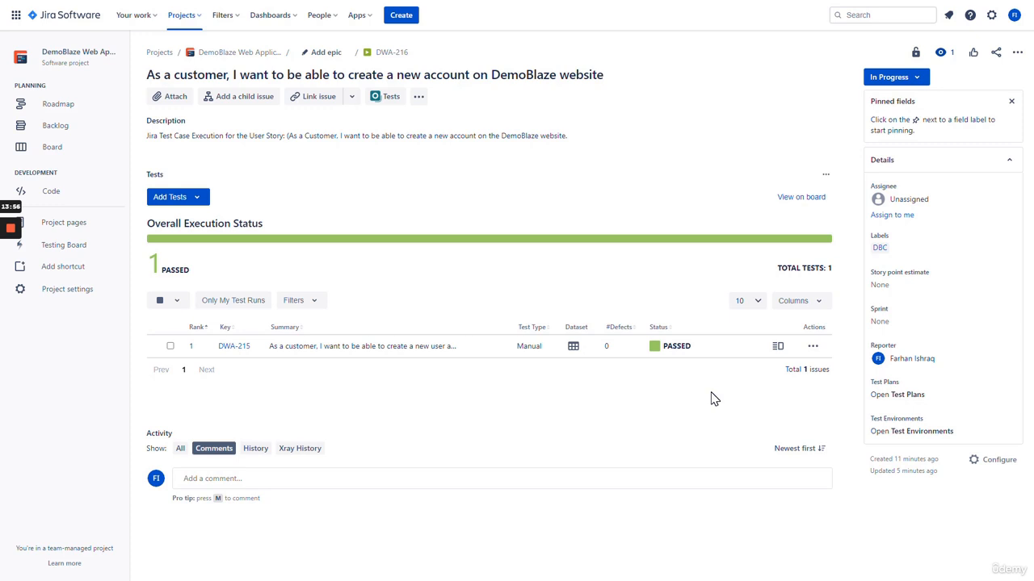
Open and review the execution details of the DWA-215 test run
{"action": "left_click", "coordinate": [777, 349]}
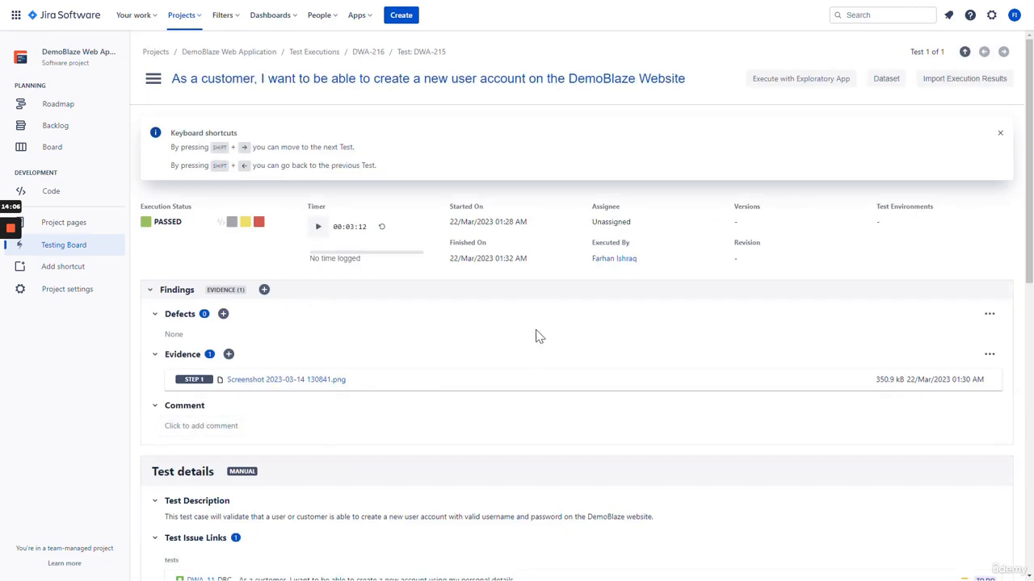
{"action": "scroll", "coordinate": [537, 323], "scroll_direction": "down", "scroll_amount": 7}
{"action": "scroll", "coordinate": [545, 330], "scroll_direction": "up", "scroll_amount": 7}
{"action": "scroll", "coordinate": [545, 330], "scroll_direction": "down", "scroll_amount": 6}
{"action": "scroll", "coordinate": [546, 333], "scroll_direction": "down", "scroll_amount": 2}
{"action": "scroll", "coordinate": [549, 339], "scroll_direction": "up", "scroll_amount": 10}
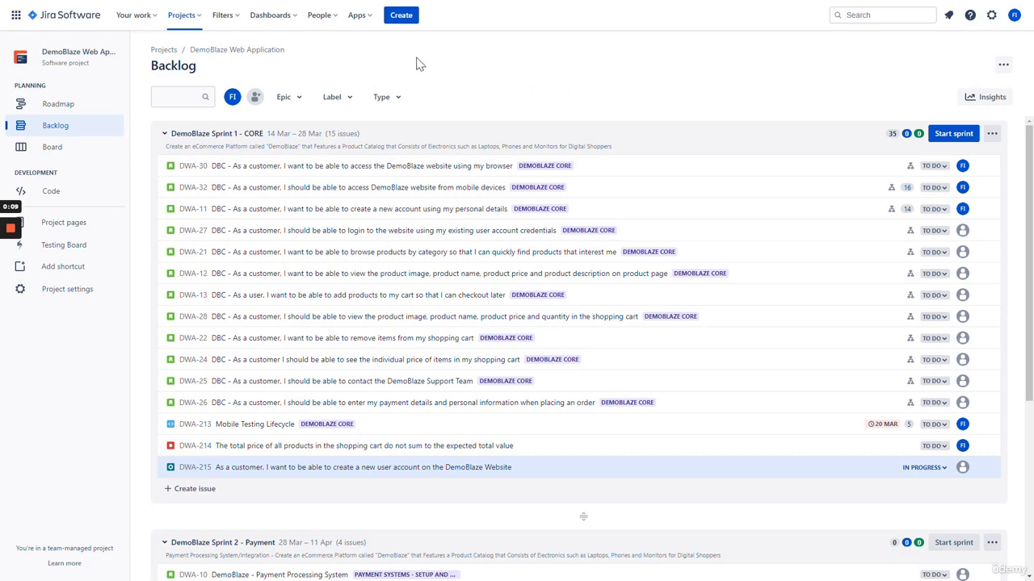
Start a new DWA issue with the issue type changed to Test Set
{"action": "left_click", "coordinate": [409, 23]}
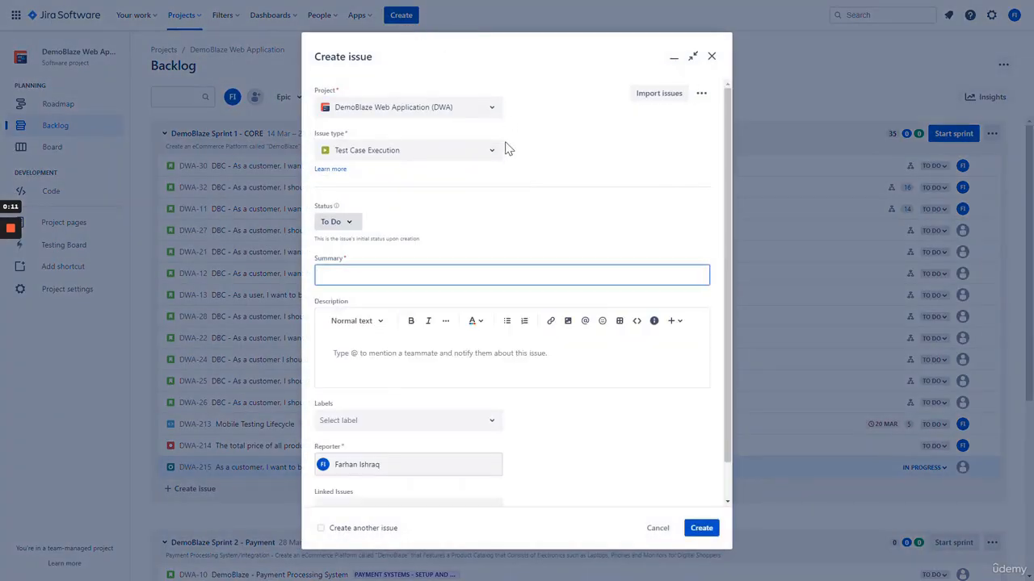
{"action": "left_click", "coordinate": [377, 155]}
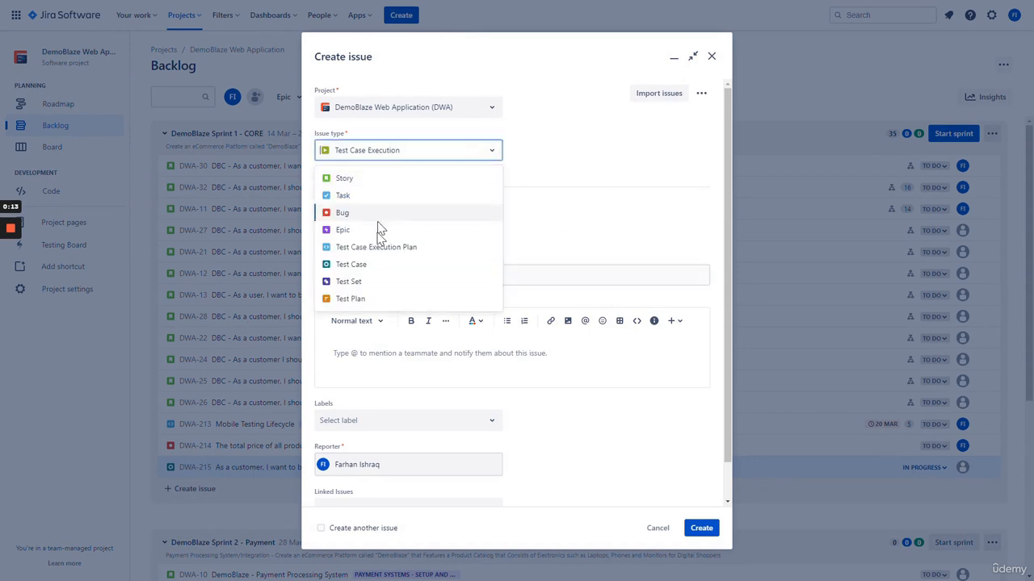
{"action": "left_click", "coordinate": [387, 282]}
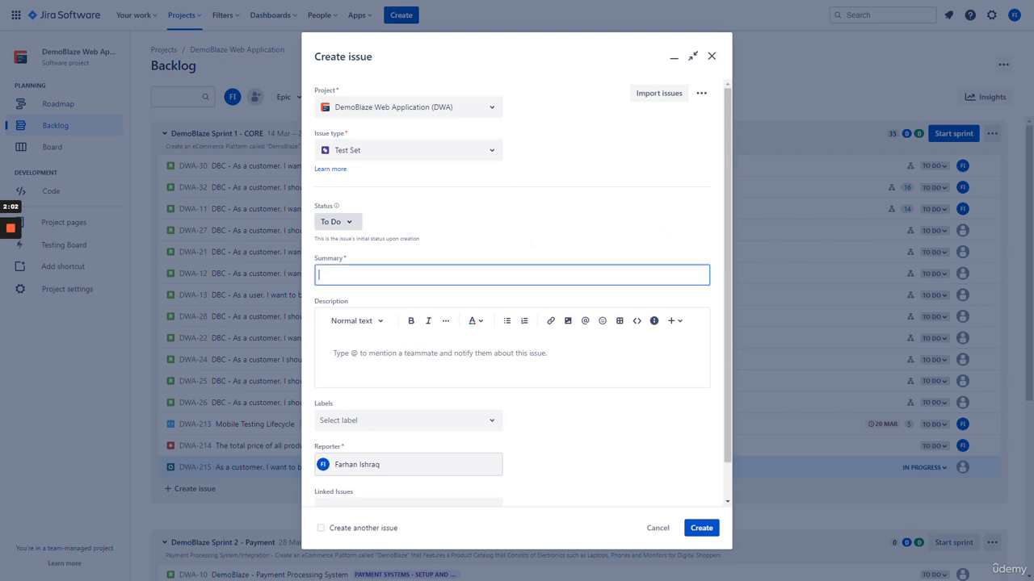
Enter summary 'DemoBlaze Smoke Testing' and a description of the core critical features covered
{"action": "left_click", "coordinate": [443, 270]}
{"action": "type", "text": "DemoBlaze "}
{"action": "type", "text": "Smoke Testing"}
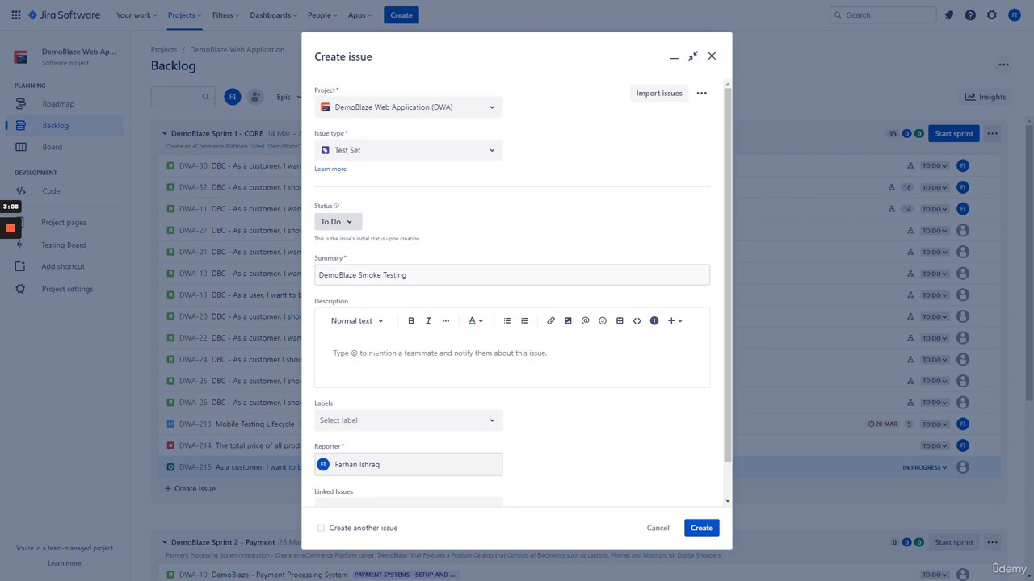
{"action": "type", "text": "DemoBla"}
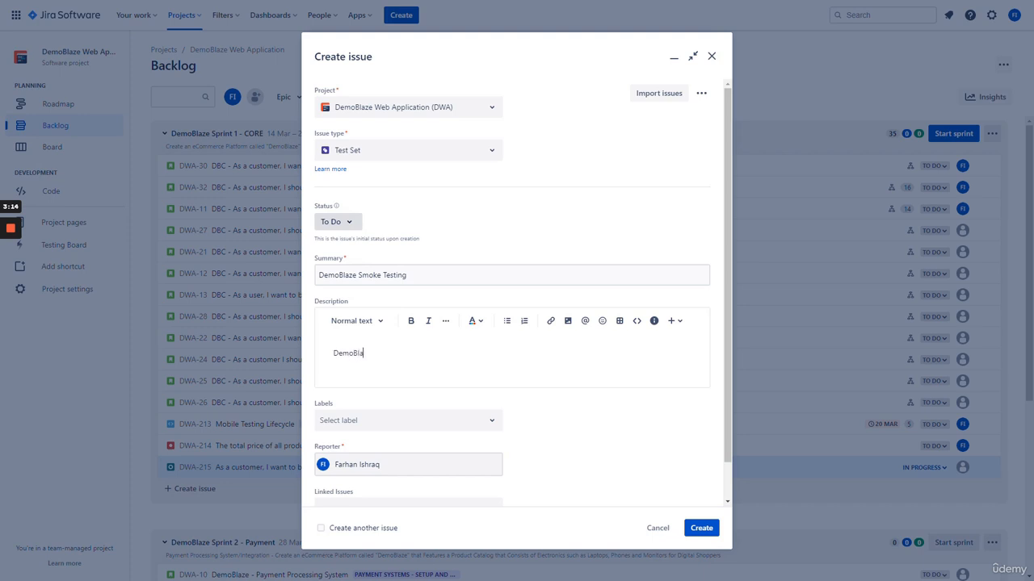
{"action": "type", "text": "ze Test Set with a Collection of"}
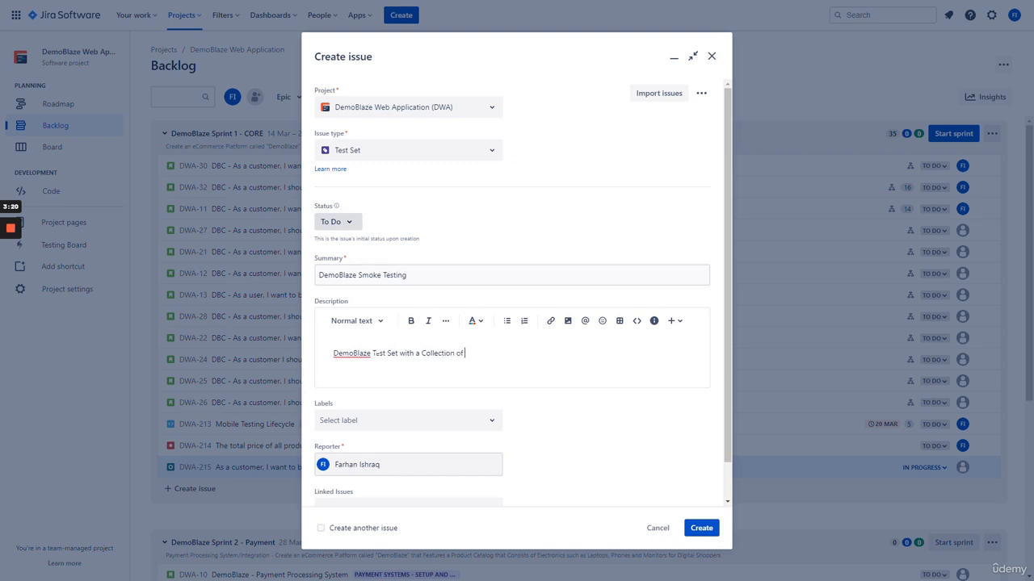
{"action": "type", "text": " Test Cases tha"}
{"action": "type", "text": "hat are focused on th"}
{"action": "type", "text": "e Core "}
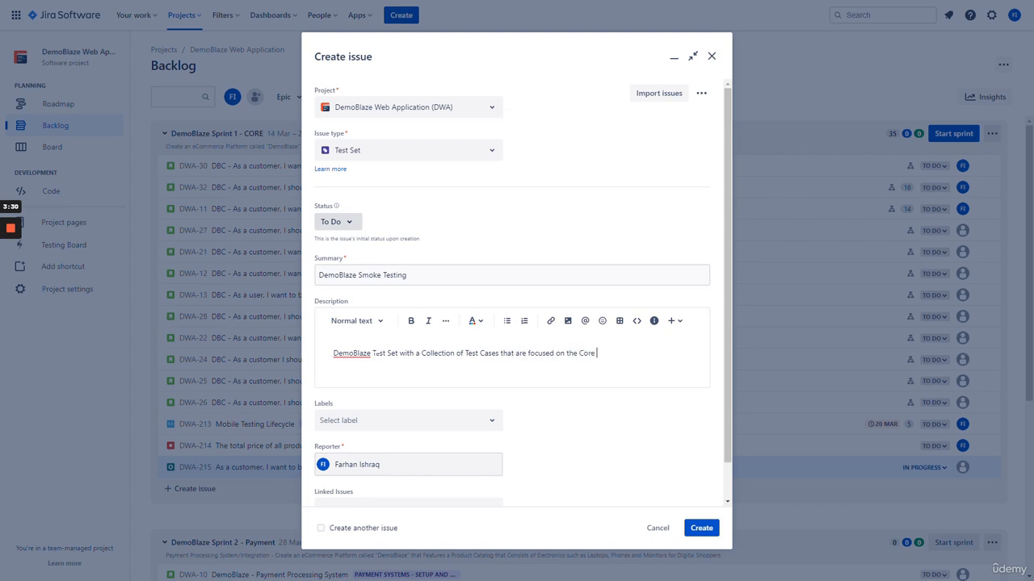
{"action": "type", "text": "Critical Function"}
{"action": "type", "text": "alities of the We"}
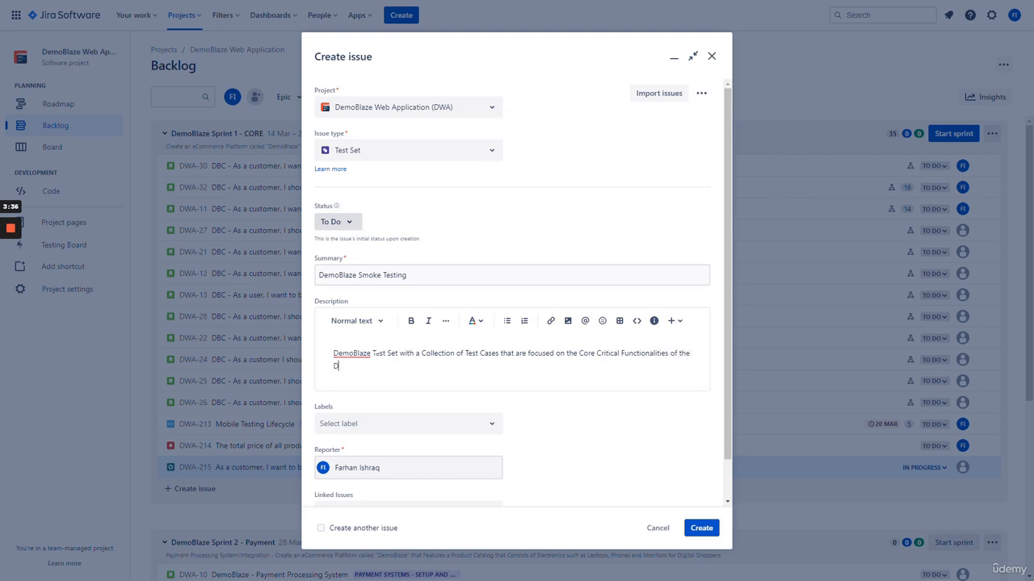
{"action": "type", "text": "bsite such as as: (Create Account, L"}
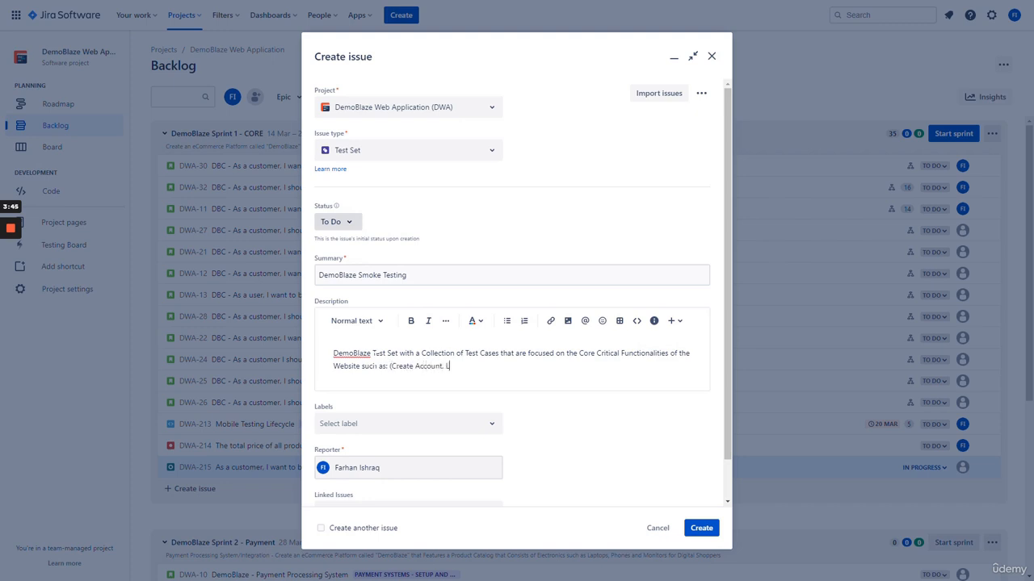
{"action": "type", "text": "ogin. Add to Cart."}
{"action": "key", "text": "BackSpace"}
{"action": "type", "text": "and Place order)"}
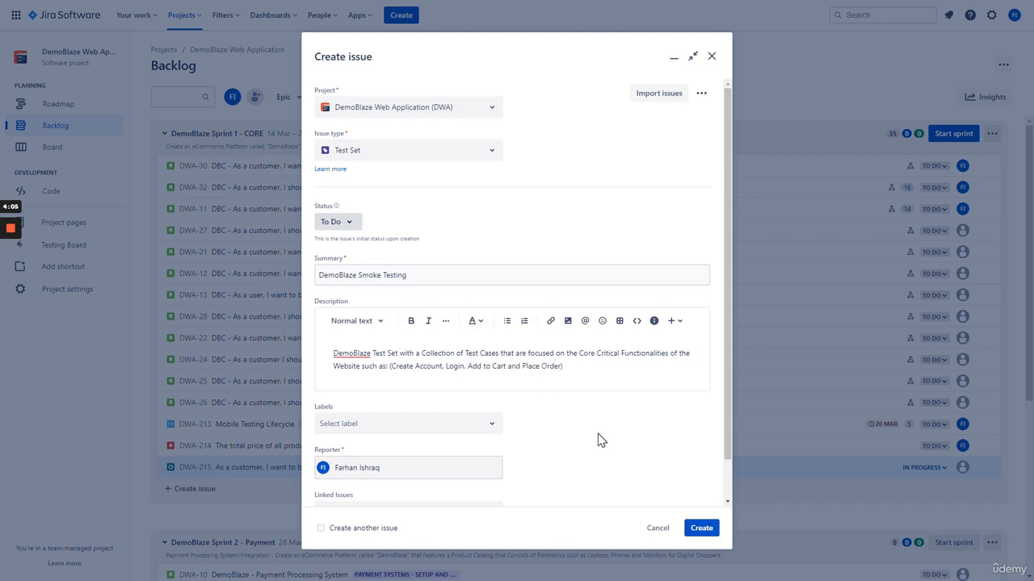
{"action": "mouse_move", "coordinate": [564, 367]}
{"action": "left_mouse_down"}
{"action": "mouse_move", "coordinate": [390, 377]}
{"action": "mouse_move", "coordinate": [564, 366]}
{"action": "left_mouse_up"}
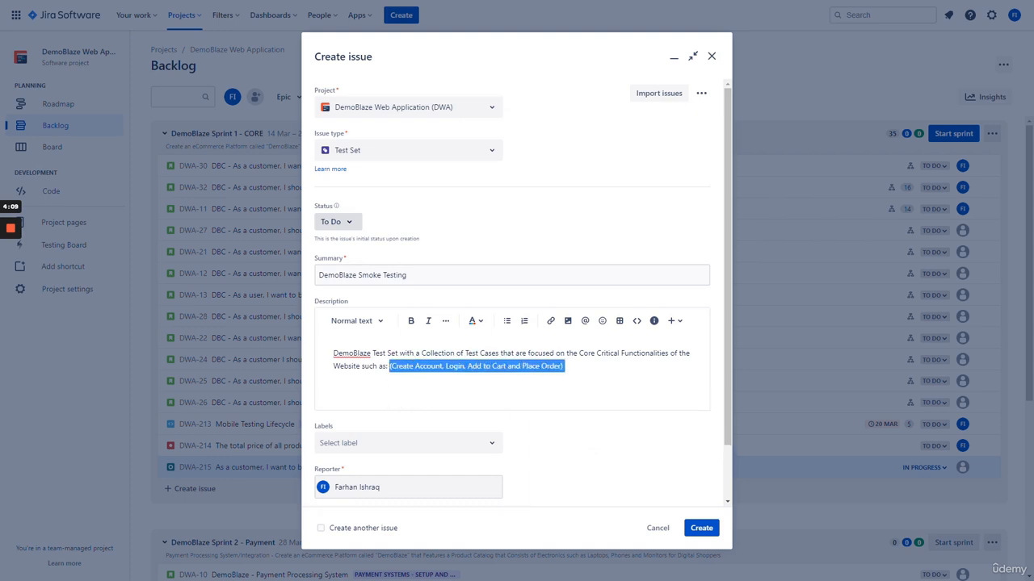
{"action": "left_click", "coordinate": [564, 367]}
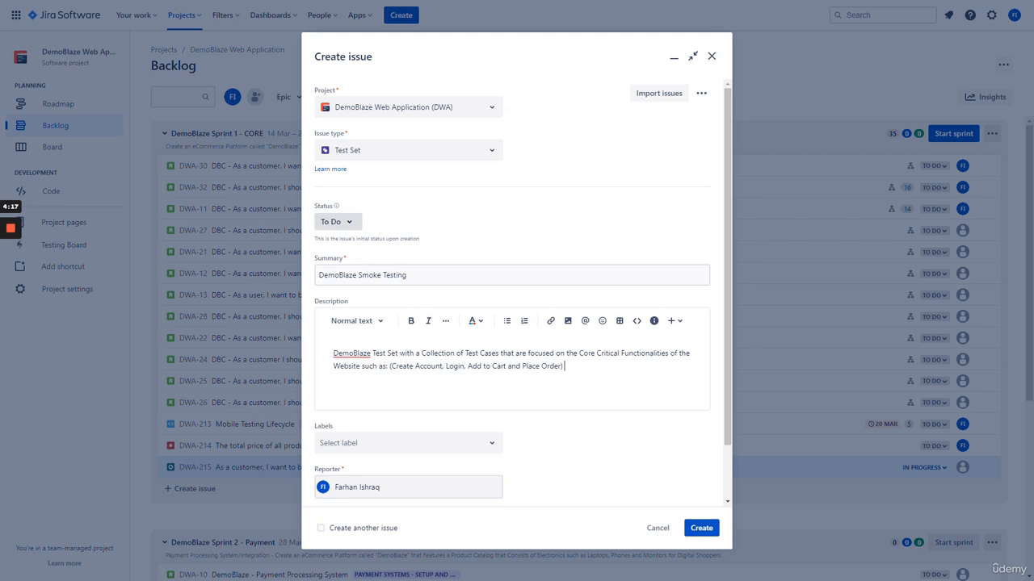
{"action": "mouse_move", "coordinate": [565, 366]}
{"action": "left_mouse_down"}
{"action": "mouse_move", "coordinate": [388, 367]}
{"action": "mouse_move", "coordinate": [565, 367]}
{"action": "left_mouse_up"}
{"action": "left_click", "coordinate": [387, 367]}
{"action": "left_click", "coordinate": [565, 366]}
{"action": "scroll", "coordinate": [551, 427], "scroll_direction": "down", "scroll_amount": 2}
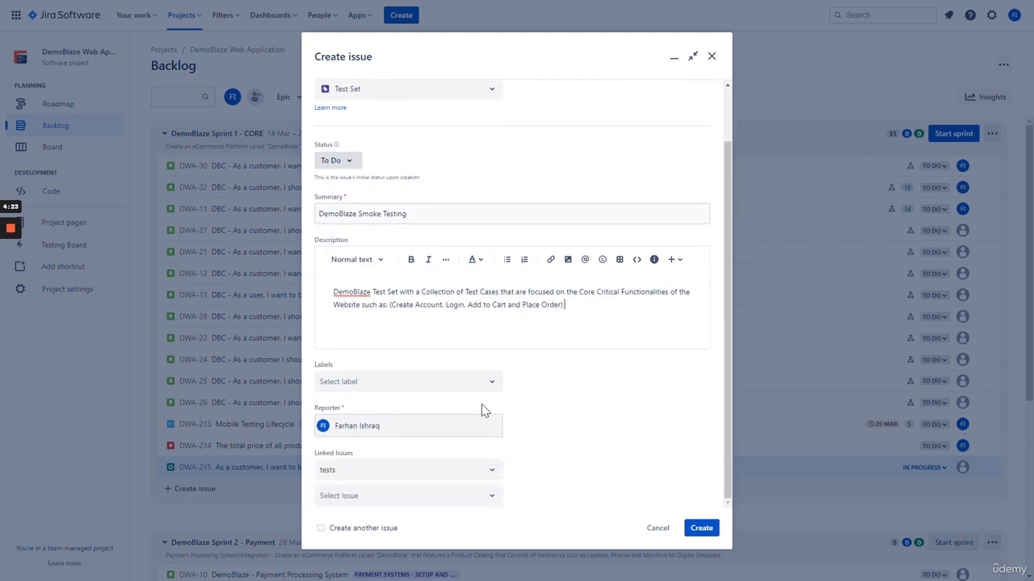
Label the test set DBC, create it, and open the new DWA-217 issue
{"action": "left_click", "coordinate": [456, 386]}
{"action": "left_click", "coordinate": [420, 425]}
{"action": "left_click", "coordinate": [568, 409]}
{"action": "left_click", "coordinate": [702, 529]}
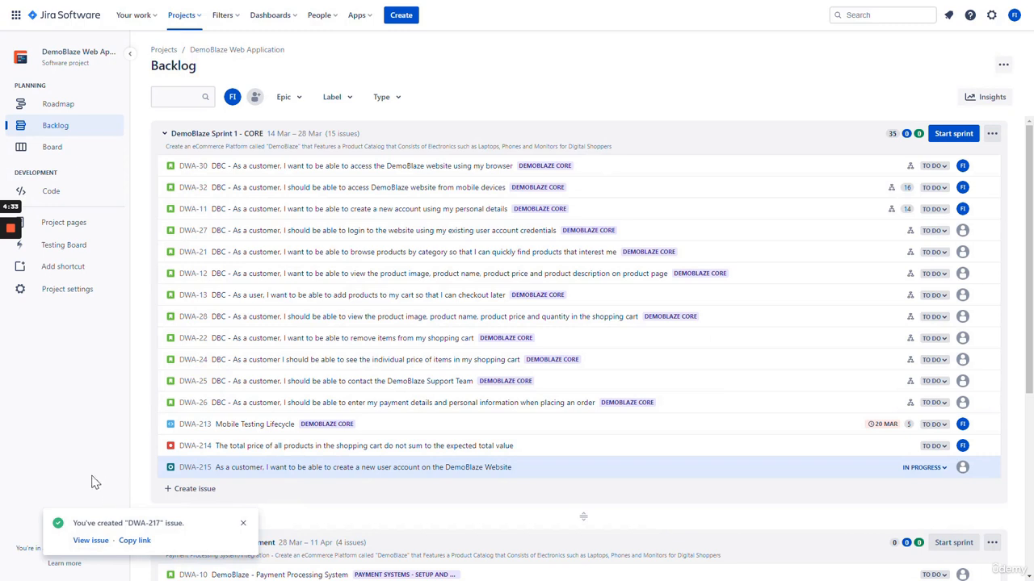
{"action": "left_click", "coordinate": [90, 541]}
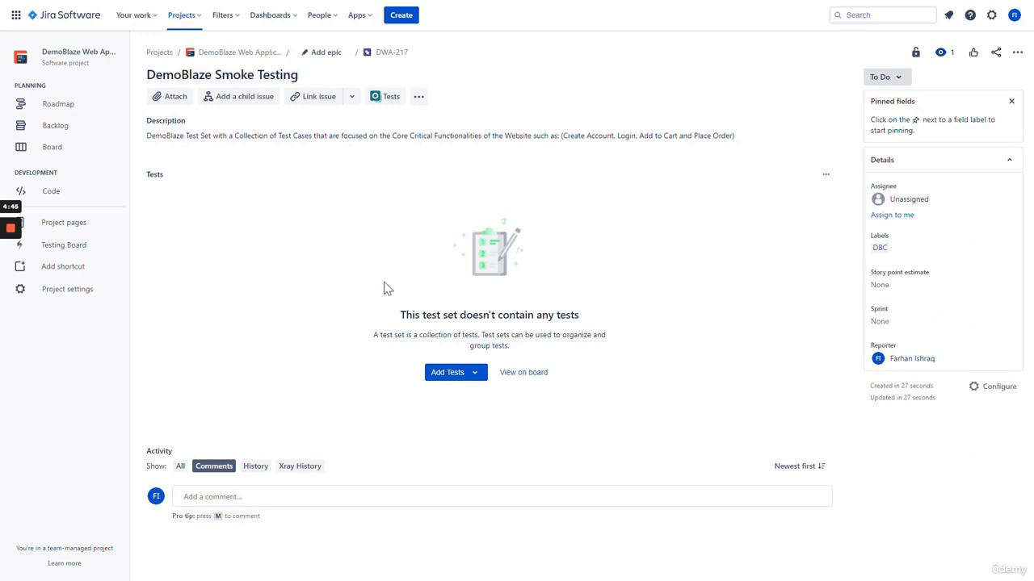
Add existing test DWA-215 to the DemoBlaze Smoke Testing test set
{"action": "left_click", "coordinate": [463, 383]}
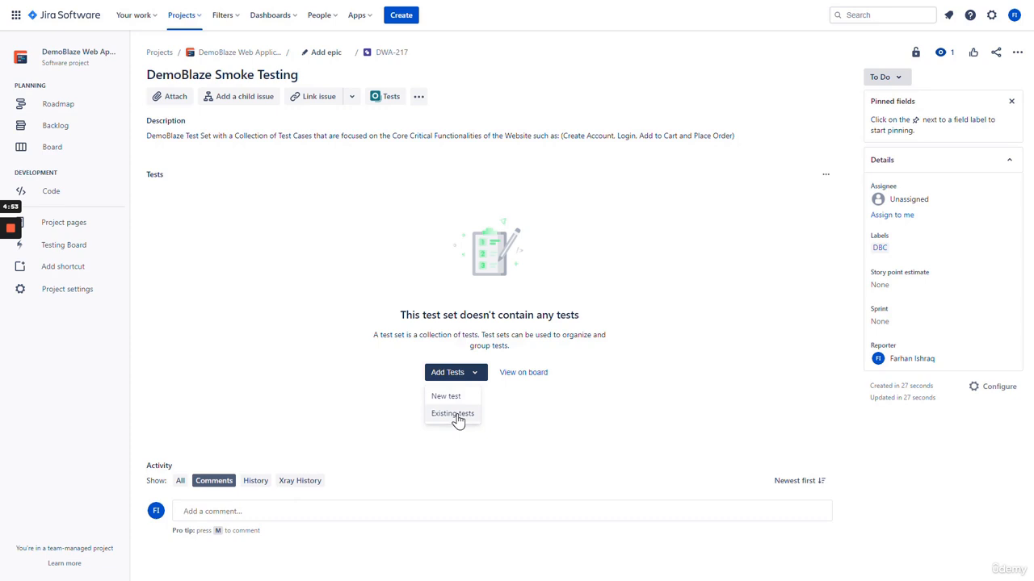
{"action": "left_click", "coordinate": [458, 420]}
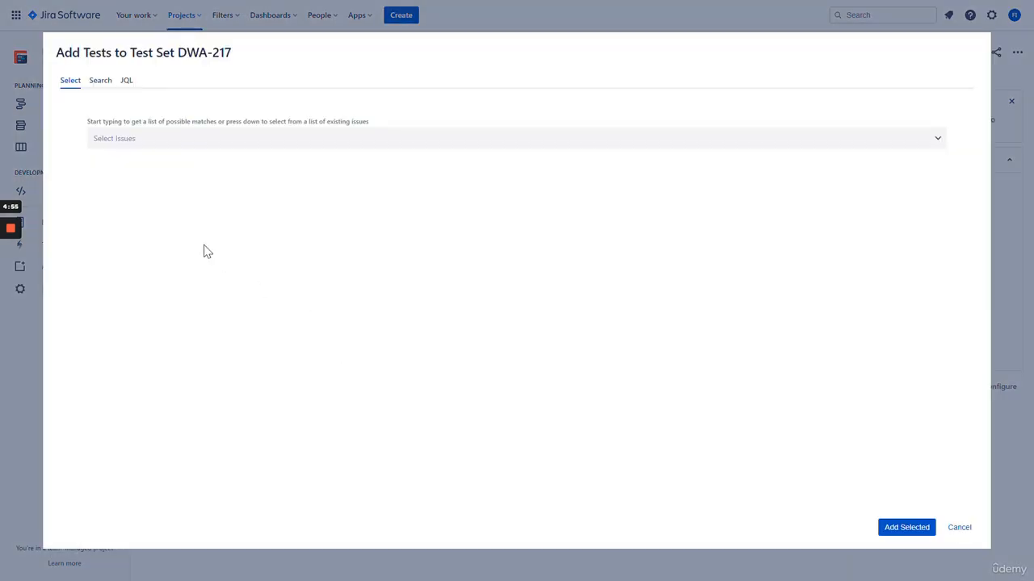
{"action": "left_click", "coordinate": [158, 147]}
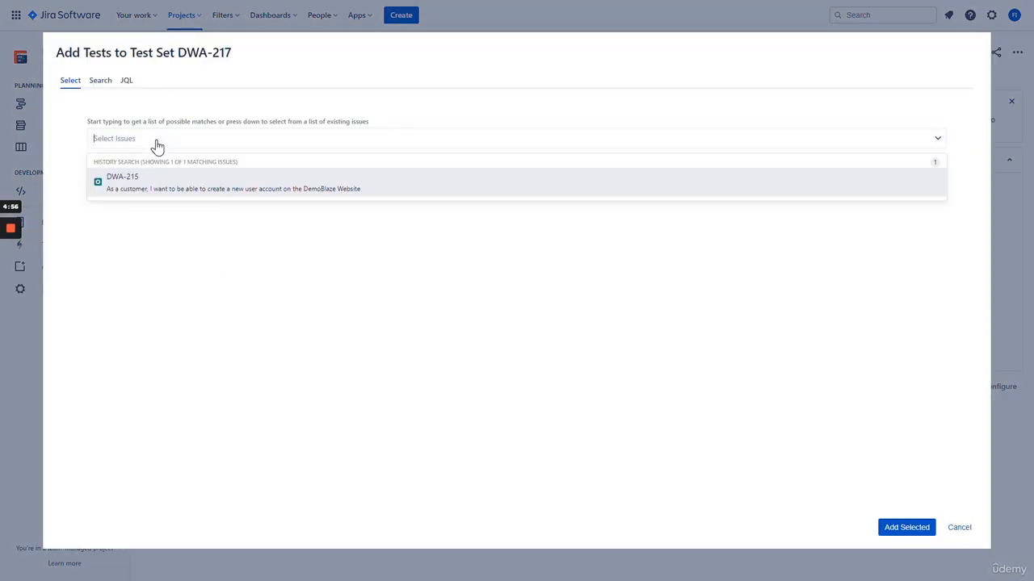
{"action": "left_click", "coordinate": [177, 191]}
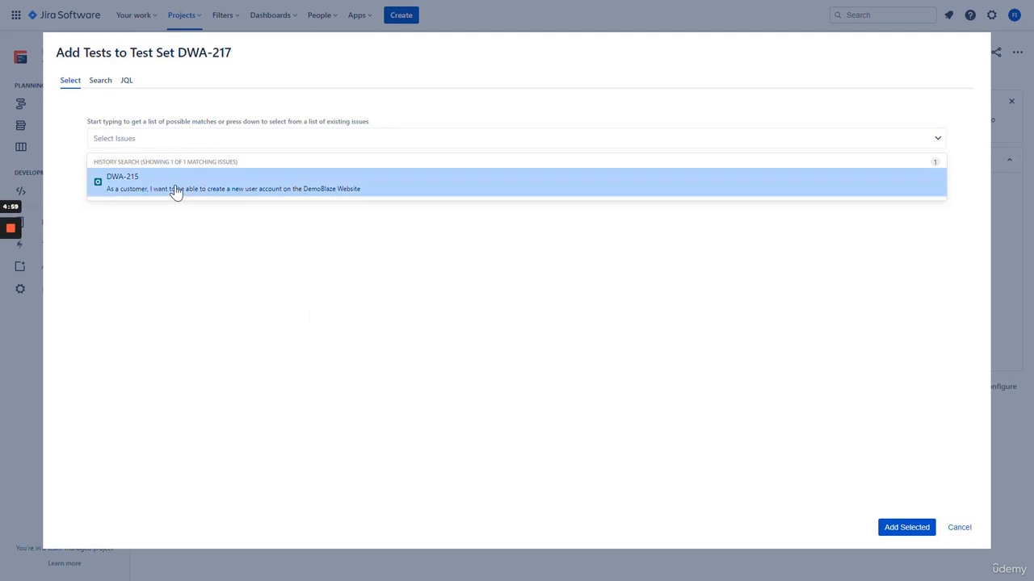
{"action": "left_click", "coordinate": [898, 528]}
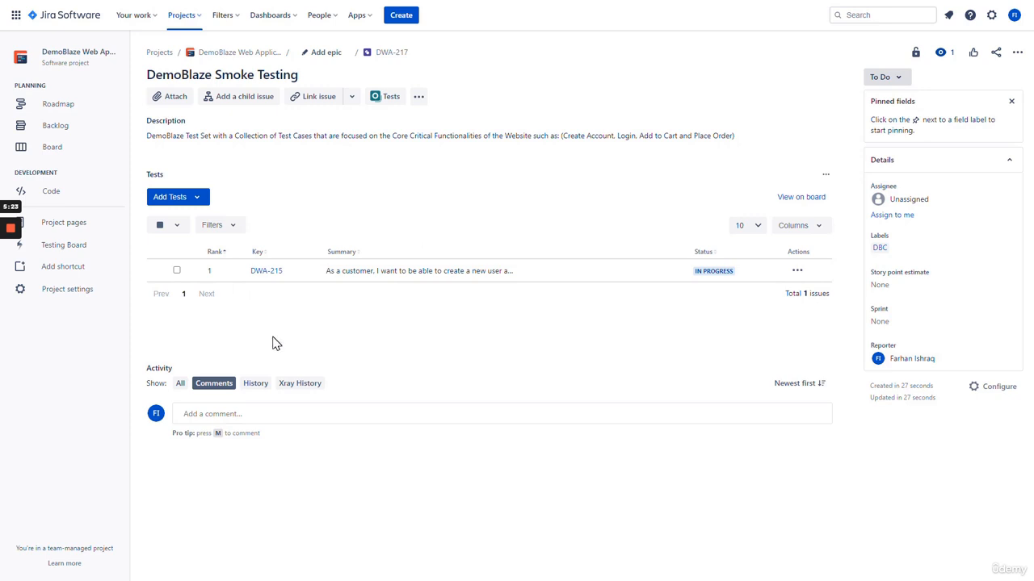
Start a new test summarised 'As a user, I would like to add a product to the shopping cart to checkout later'
{"action": "left_click", "coordinate": [194, 202]}
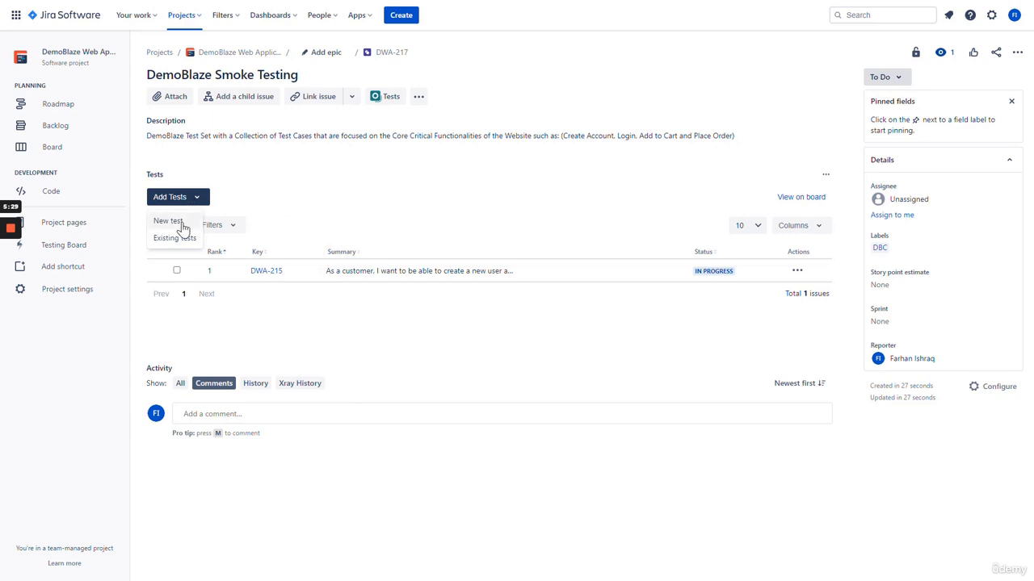
{"action": "left_click", "coordinate": [180, 224]}
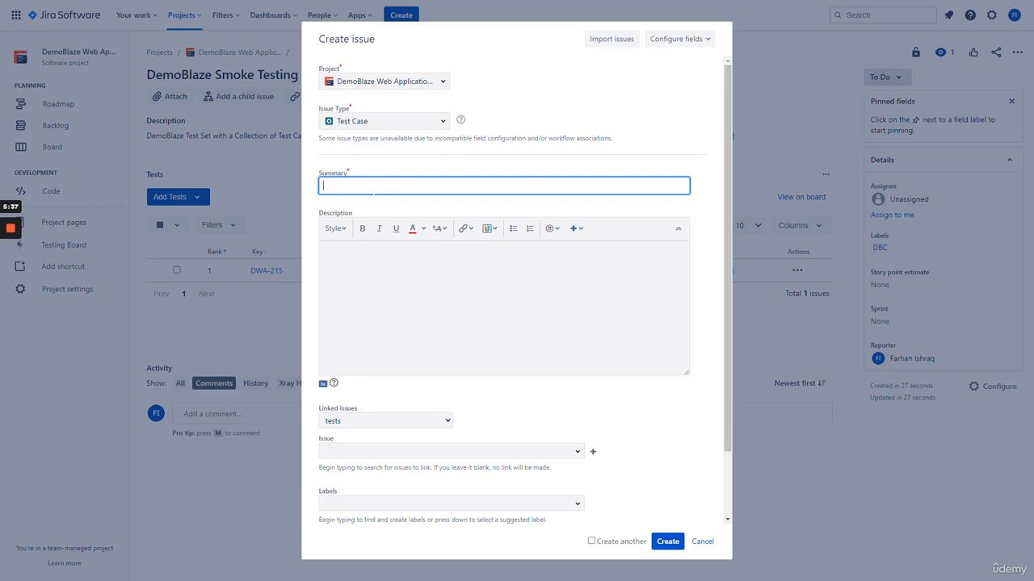
{"action": "type", "text": "As a us"}
{"action": "key", "text": "BackSpace"}
{"action": "type", "text": "ern"}
{"action": "key", "text": "BackSpace"}
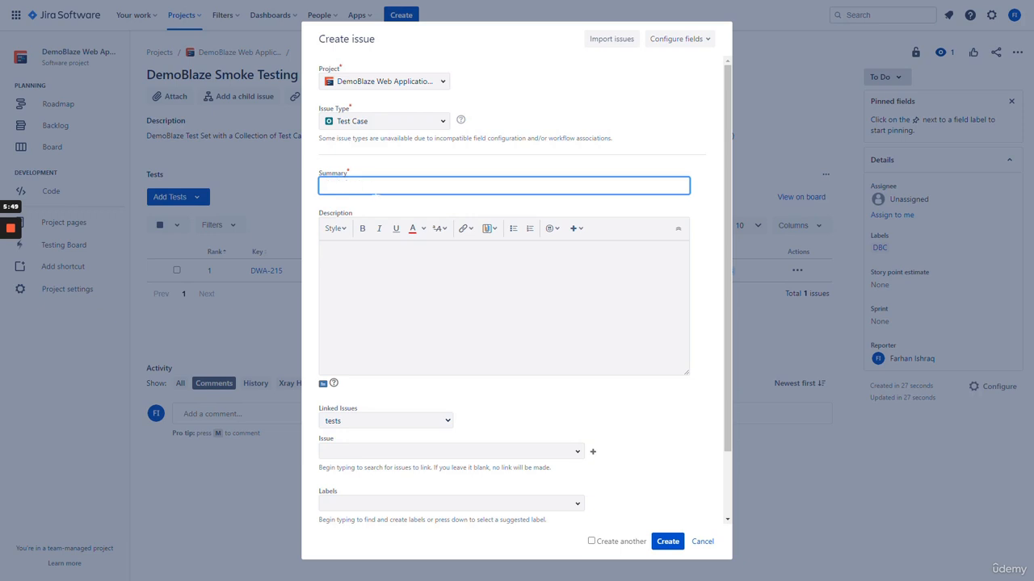
{"action": "type", "text": "As a user, I would like to add a product to th"}
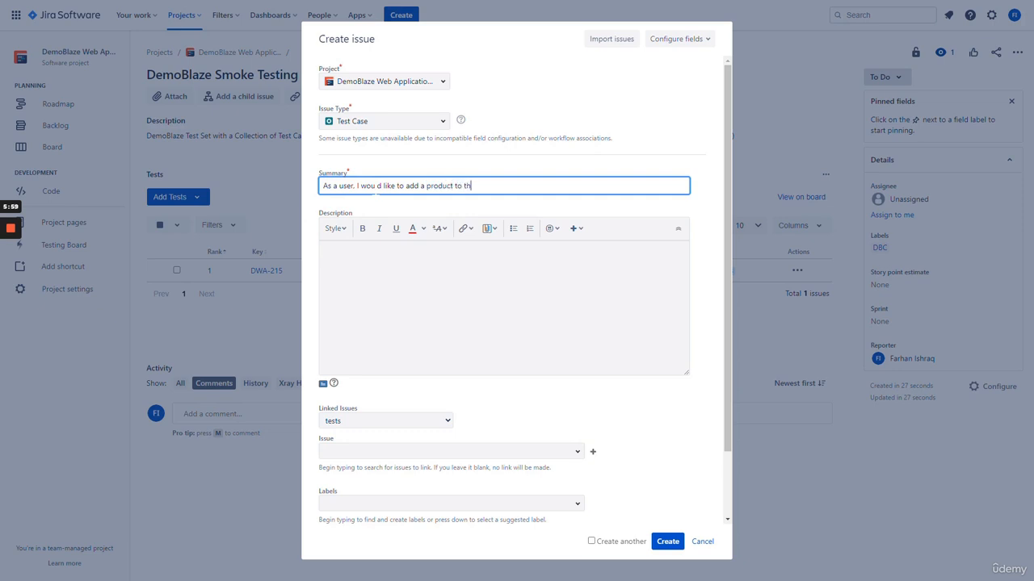
{"action": "type", "text": "e shopping cart to checkout later"}
Describe the test as validating the DemoBlaze website's Add to Cart feature
{"action": "key", "text": "Tab"}
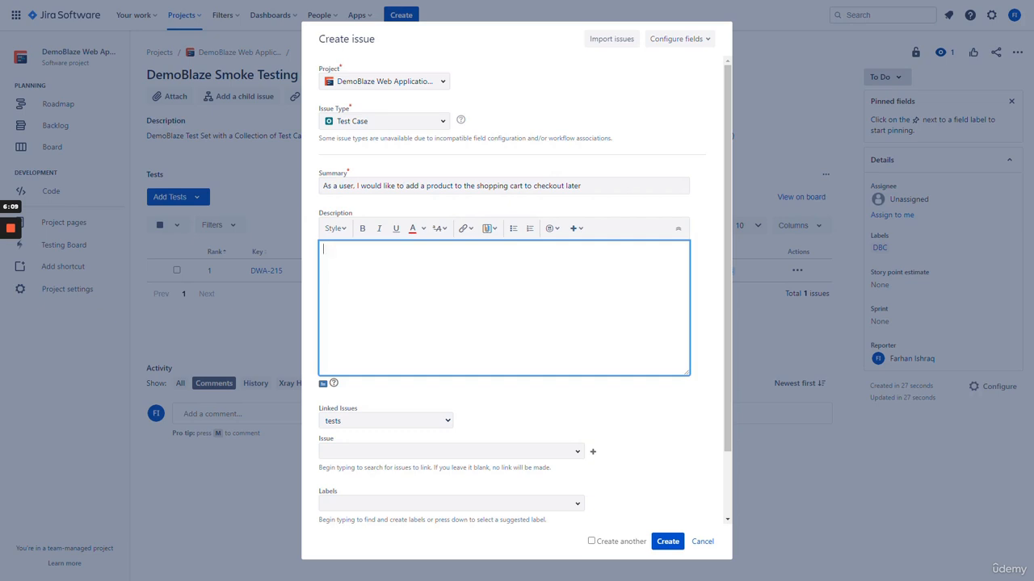
{"action": "type", "text": "Test Case "}
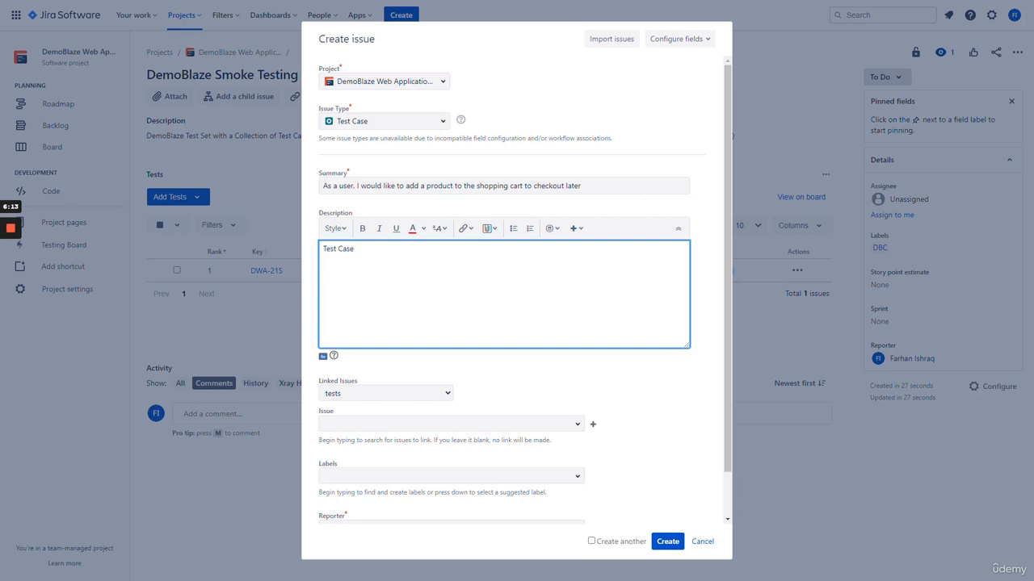
{"action": "type", "text": "will validate the Add to Cart Feagure"}
{"action": "key", "text": "BackSpace"}
{"action": "key", "text": "BackSpace"}
{"action": "key", "text": "BackSpace"}
{"action": "key", "text": "BackSpace"}
{"action": "type", "text": "ture"}
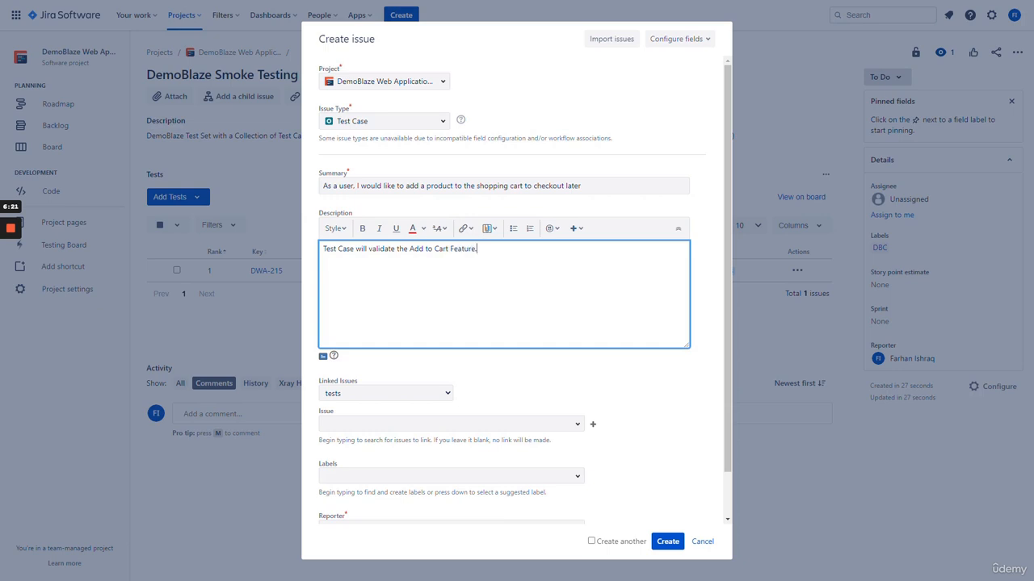
{"action": "type", "text": " or Functionality of DemoBlaze website "}
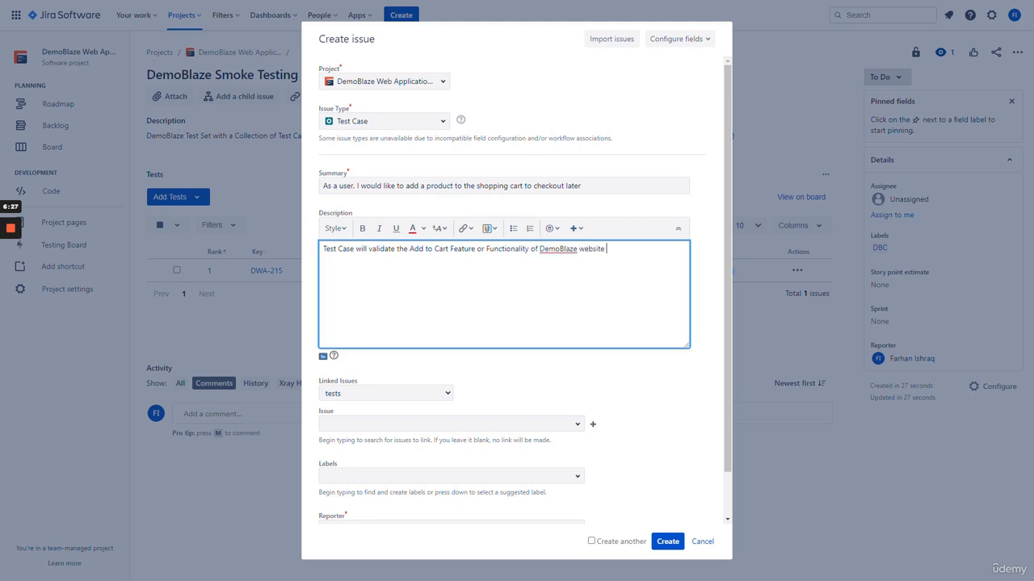
{"action": "type", "text": "to ensui"}
{"action": "type", "text": "e that it is working as expected"}
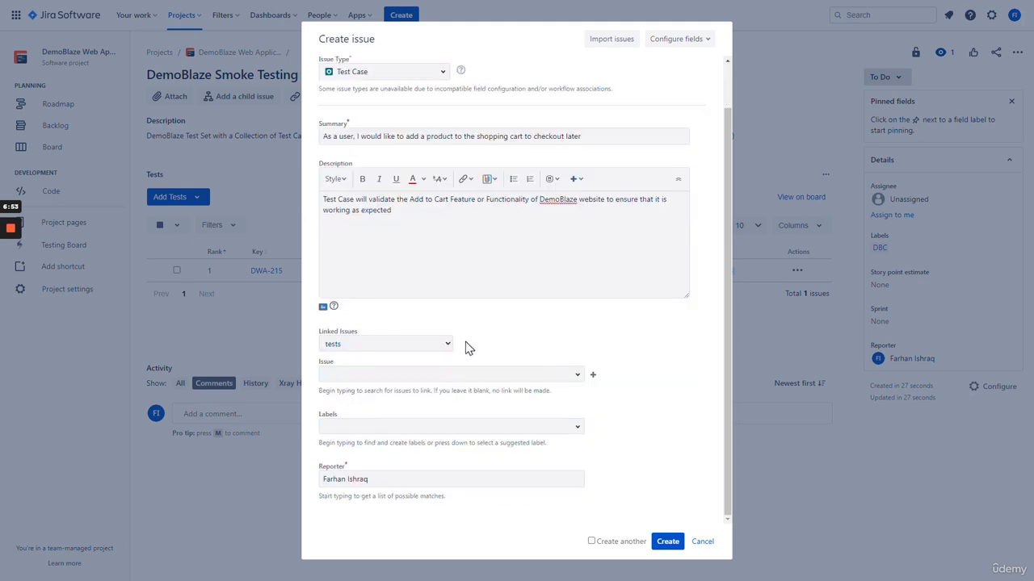
Link the test to story DWA-13 as 'tests', label it DBC, and create it
{"action": "left_click", "coordinate": [425, 345]}
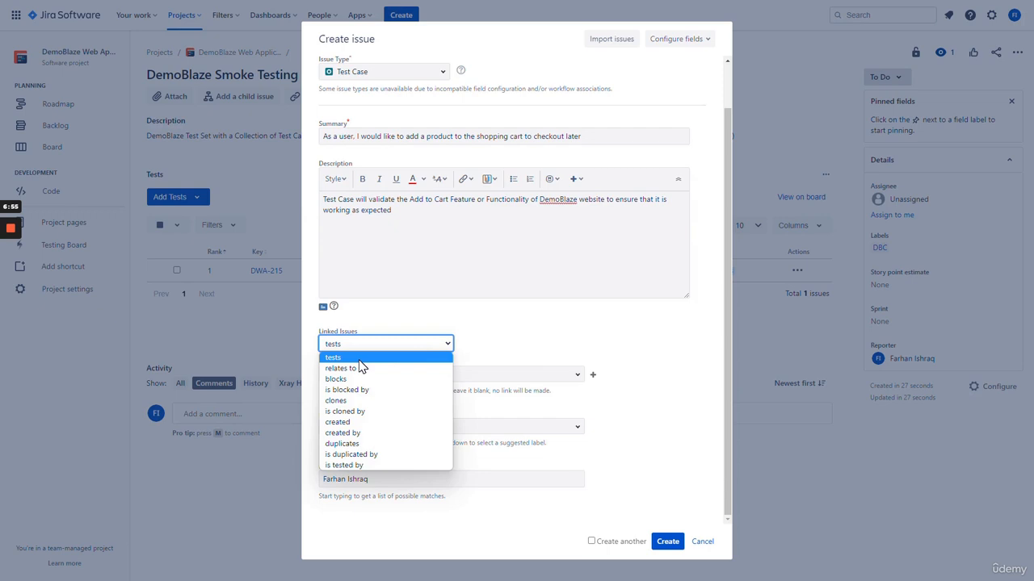
{"action": "left_click", "coordinate": [360, 361]}
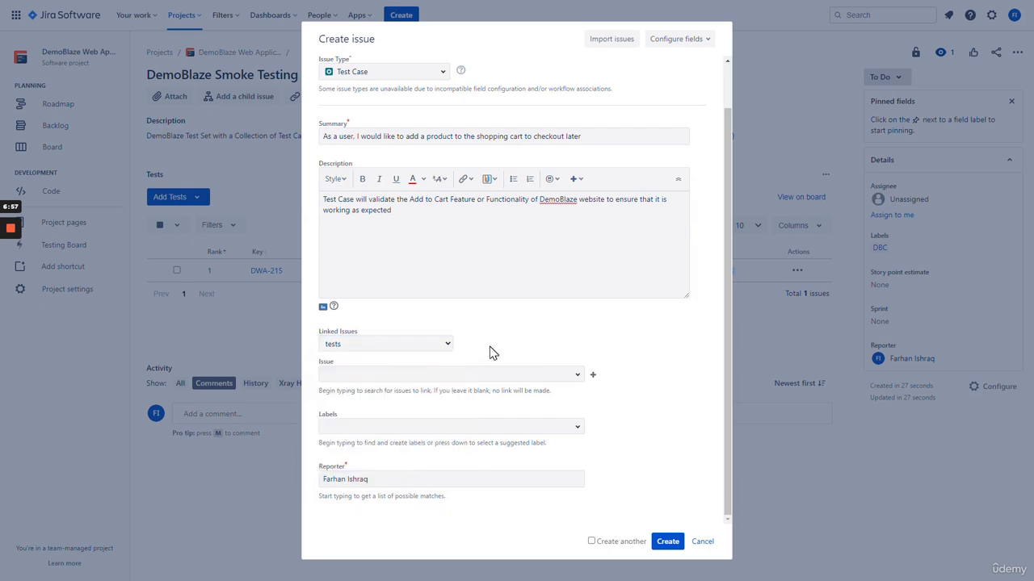
{"action": "left_click", "coordinate": [443, 373]}
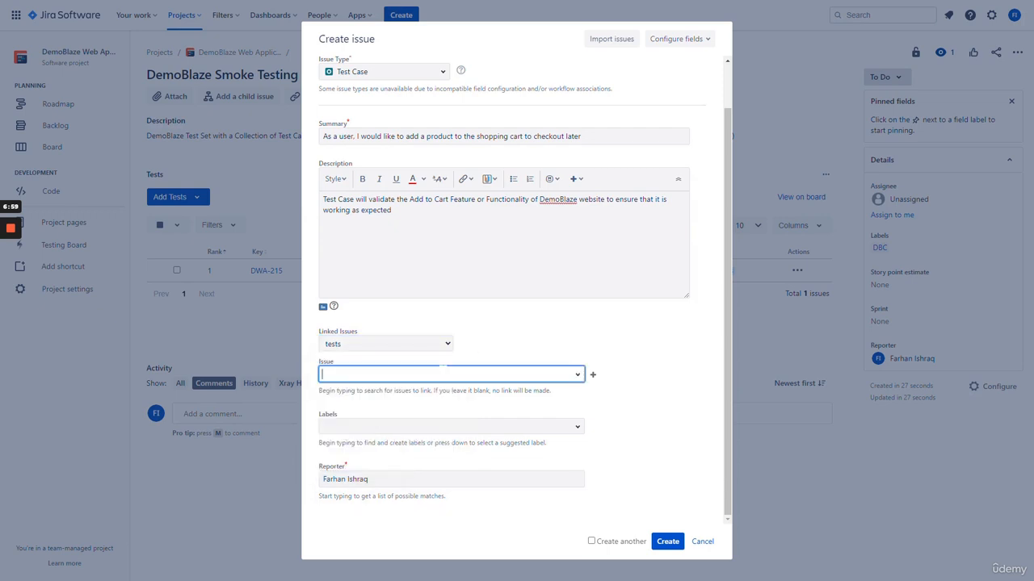
{"action": "type", "text": "add to cart"}
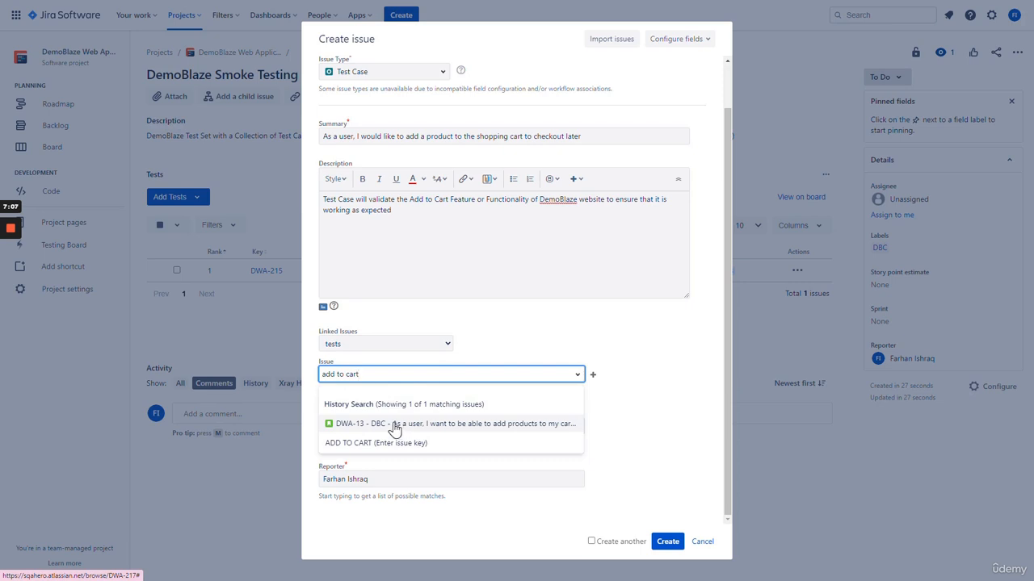
{"action": "left_click", "coordinate": [394, 429]}
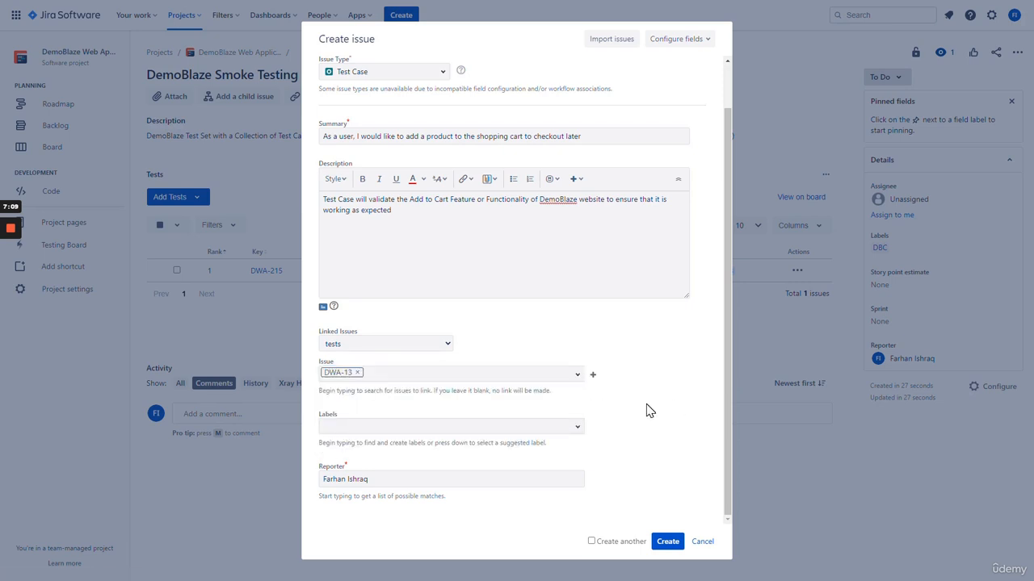
{"action": "left_click", "coordinate": [392, 427]}
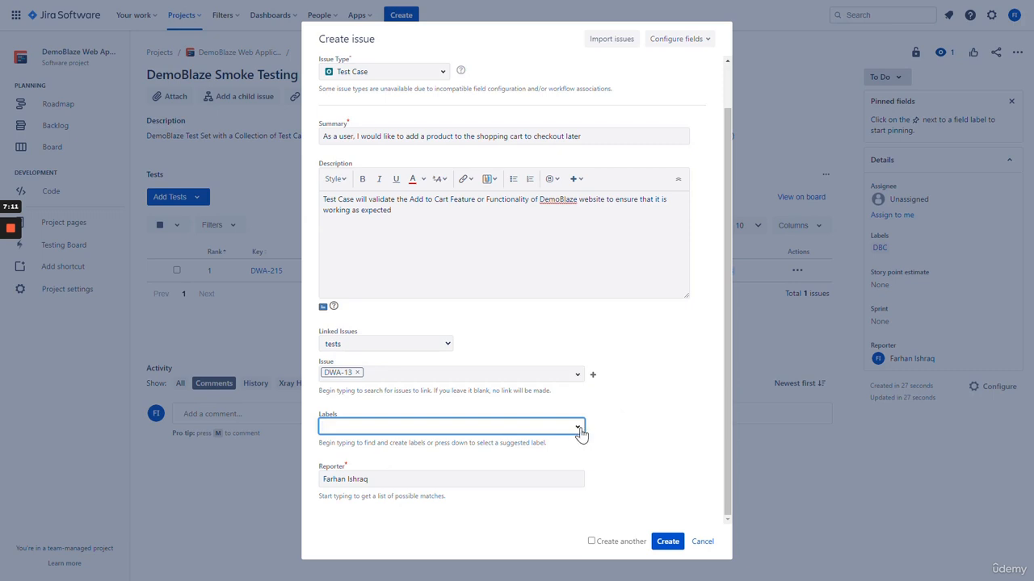
{"action": "left_click", "coordinate": [580, 433]}
{"action": "left_click", "coordinate": [371, 475]}
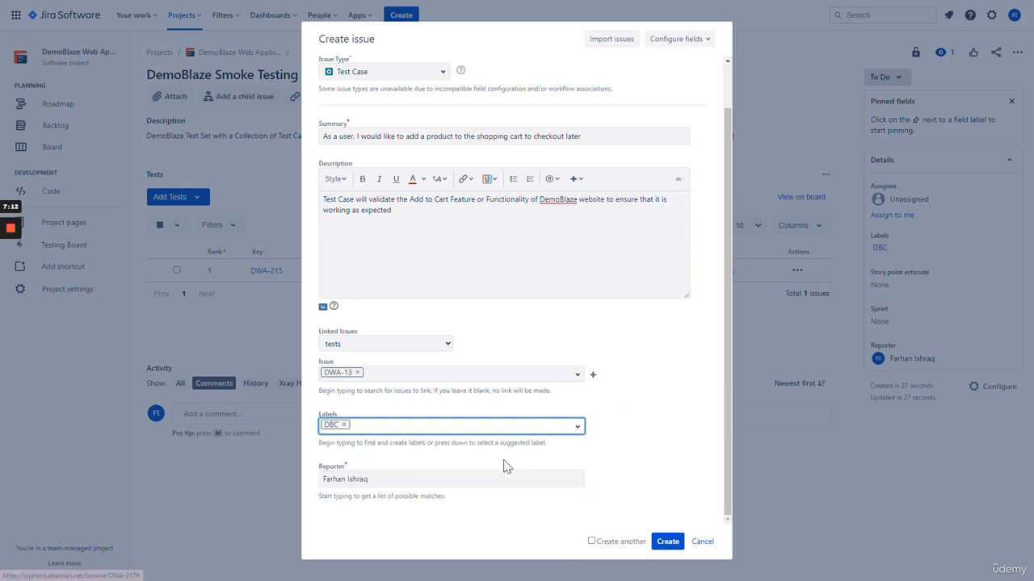
{"action": "left_click", "coordinate": [396, 480]}
{"action": "left_click", "coordinate": [604, 480]}
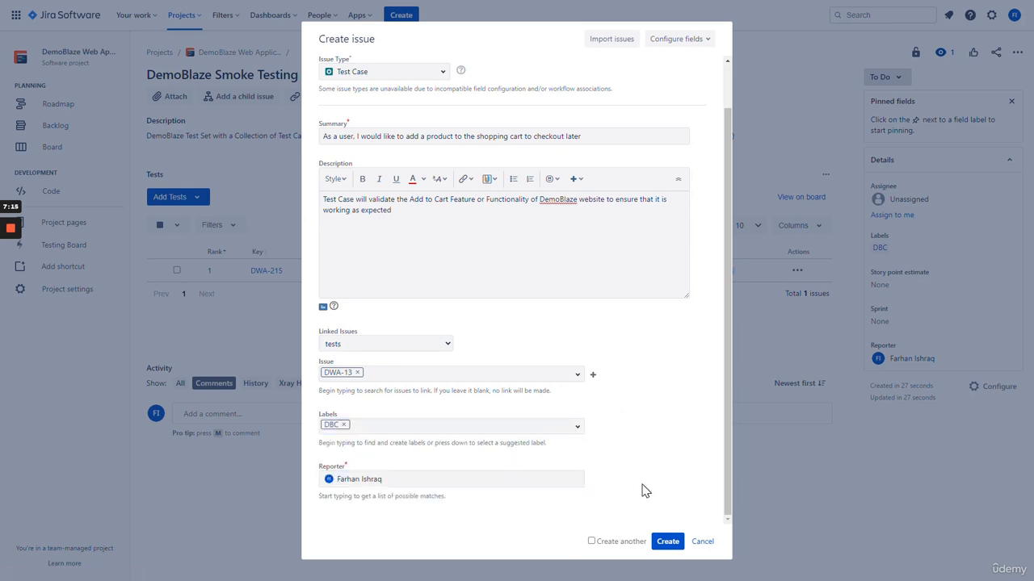
{"action": "left_click", "coordinate": [664, 542]}
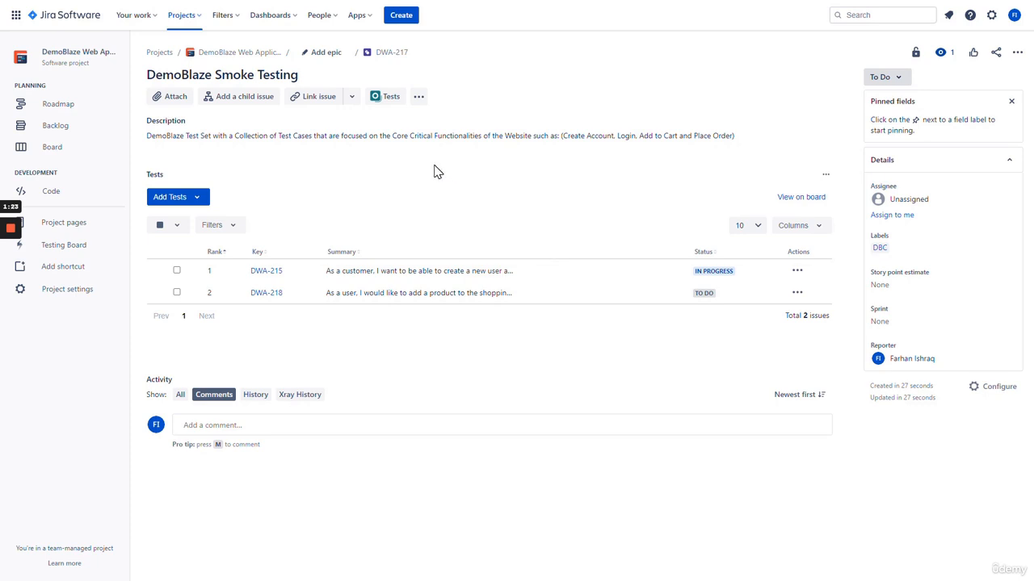
Start creating another new issue in the DWA project
{"action": "left_click", "coordinate": [401, 17]}
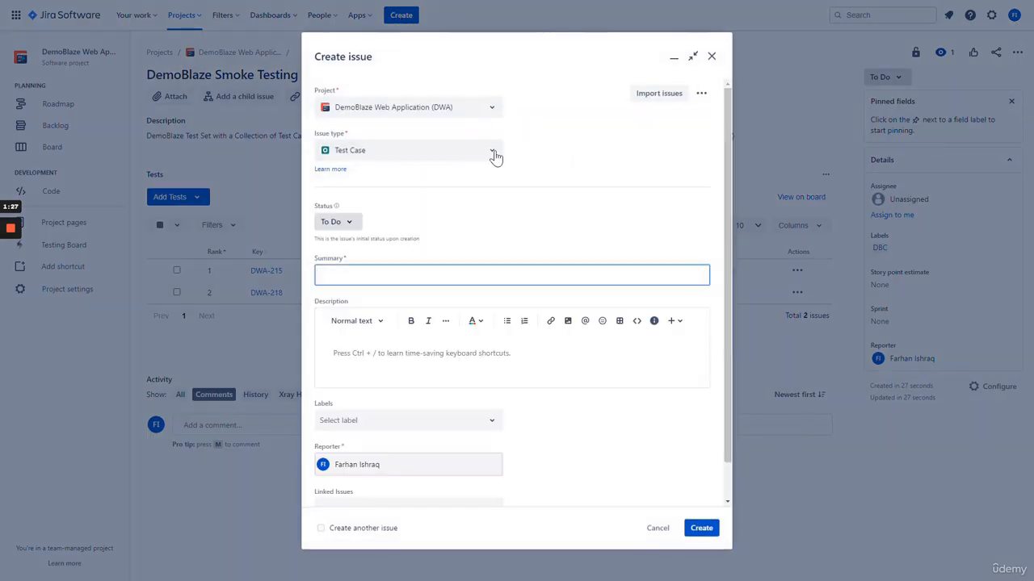
Make the issue a Test Plan 'DemoBlaze Core Testing' described as Release Testing for DemoBlaze Version 1.0
{"action": "left_click", "coordinate": [493, 154]}
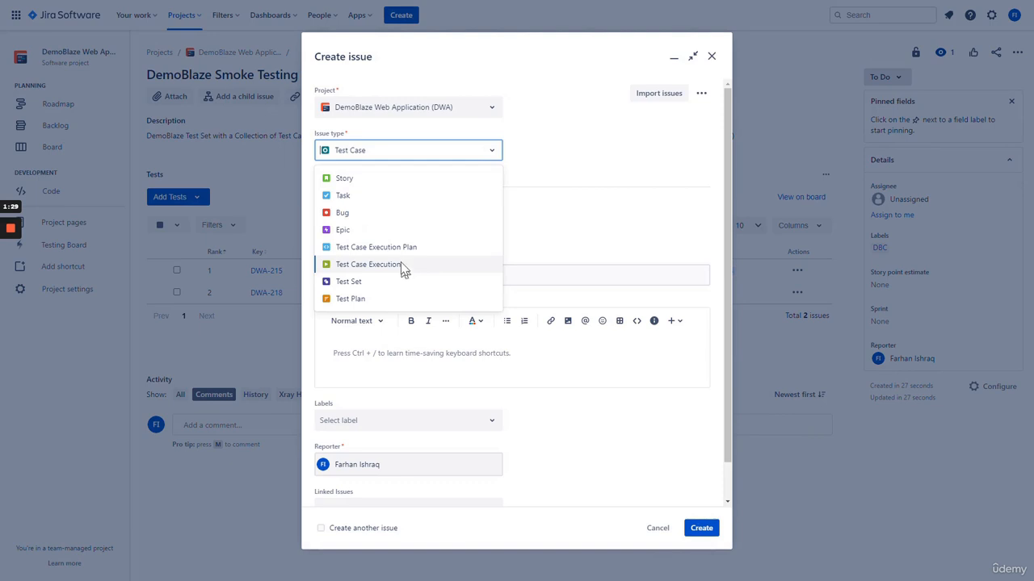
{"action": "left_click", "coordinate": [401, 299]}
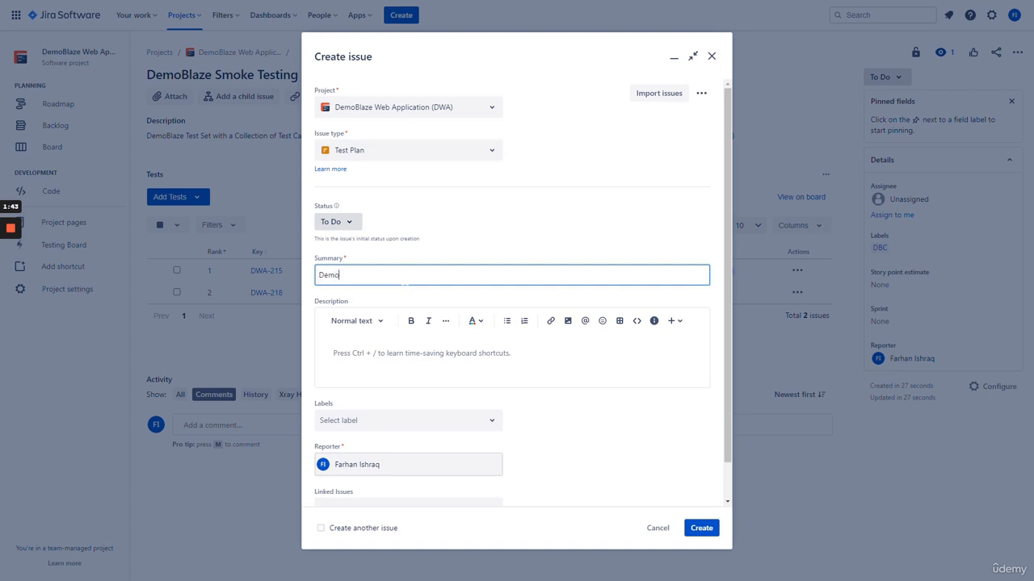
{"action": "type", "text": "Core Testing"}
{"action": "left_click", "coordinate": [380, 353]}
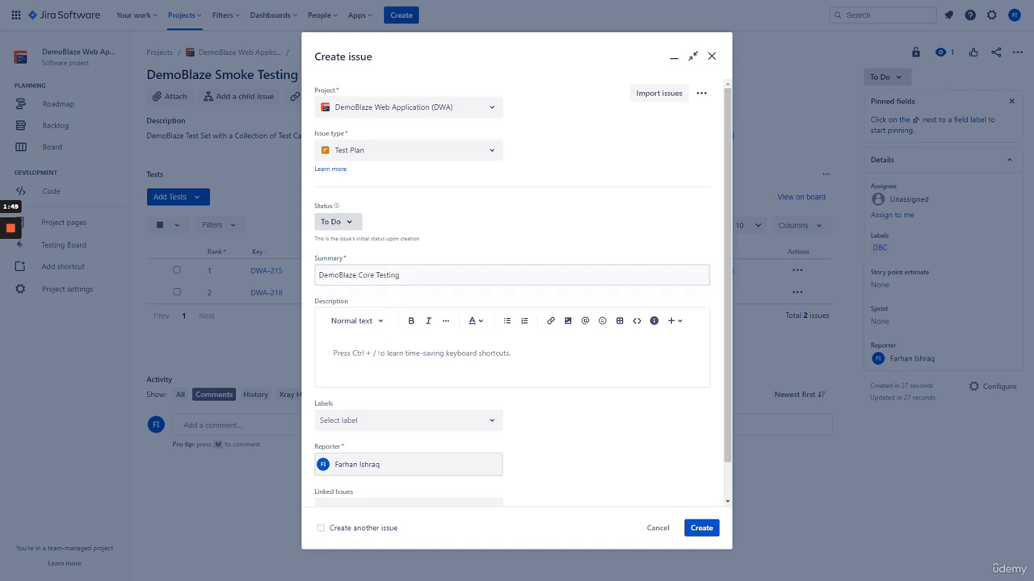
{"action": "type", "text": "This Test Plan is for"}
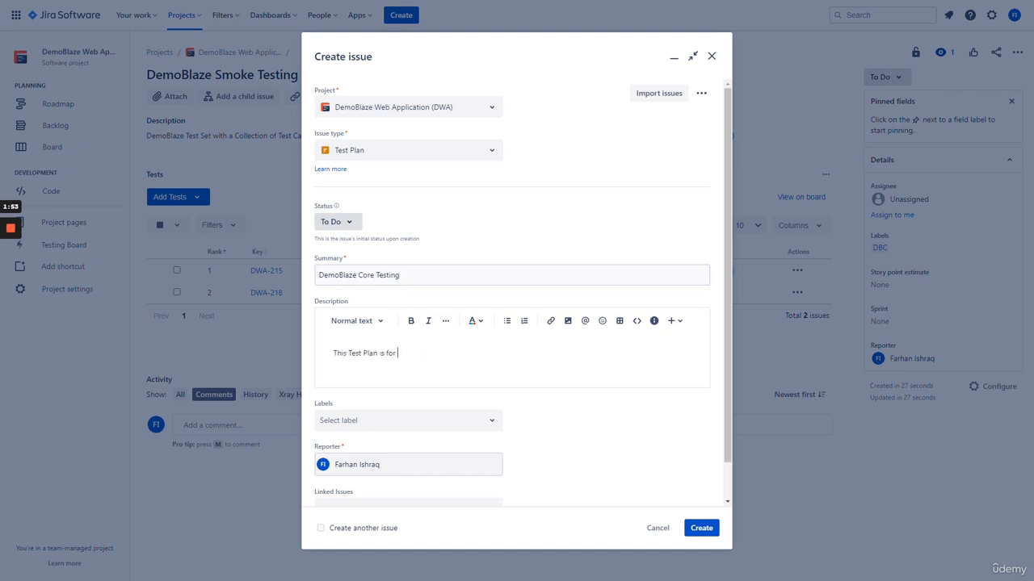
{"action": "type", "text": "Release Testing f"}
{"action": "type", "text": "or DemoBlaze"}
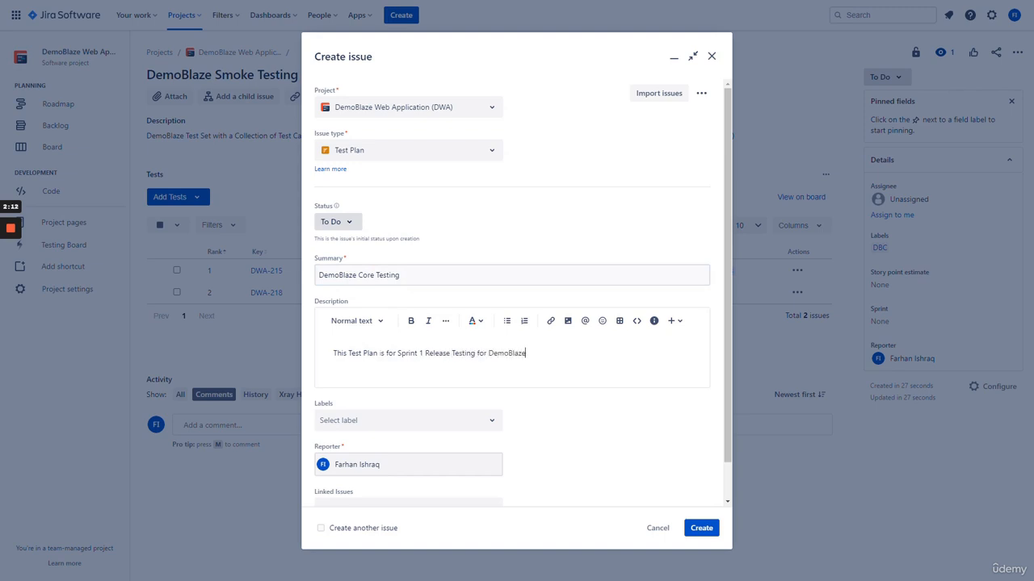
{"action": "type", "text": " Version 1.0"}
{"action": "type", "text": "using the CORE Test Cases"}
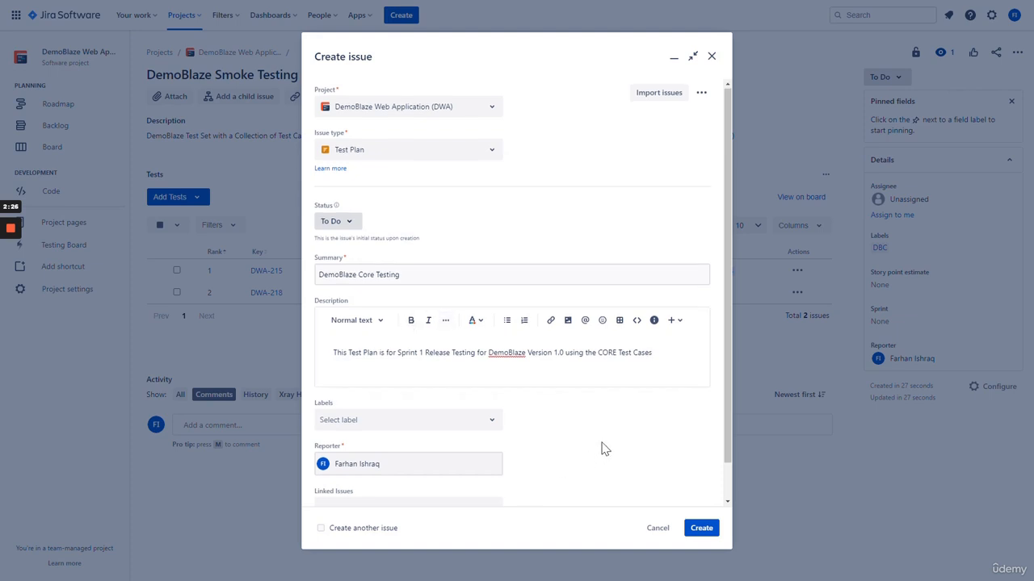
Label the test plan DBC and create it as DWA-219
{"action": "scroll", "coordinate": [607, 444], "scroll_direction": "down", "scroll_amount": 1}
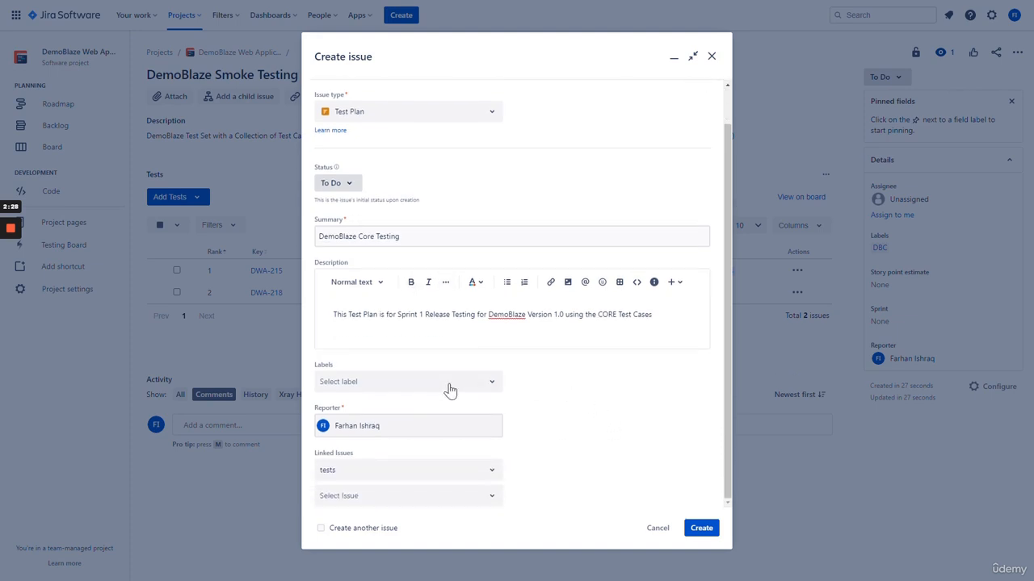
{"action": "left_click", "coordinate": [452, 386]}
{"action": "left_click", "coordinate": [421, 425]}
{"action": "left_click", "coordinate": [598, 413]}
{"action": "left_click", "coordinate": [700, 529]}
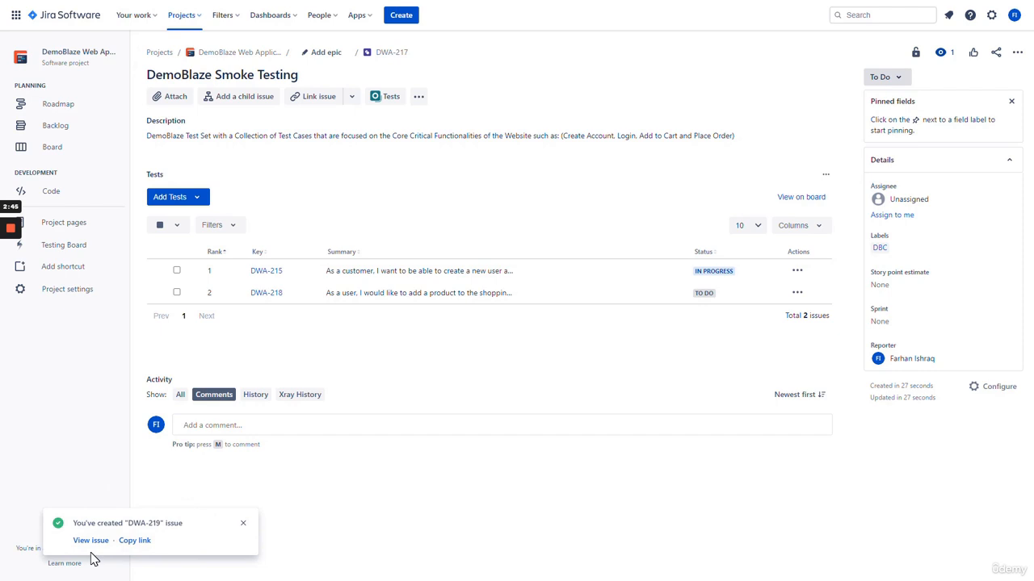
Open test plan DWA-219, confirm it has no test executions, and show the Add Tests options
{"action": "left_click", "coordinate": [90, 541]}
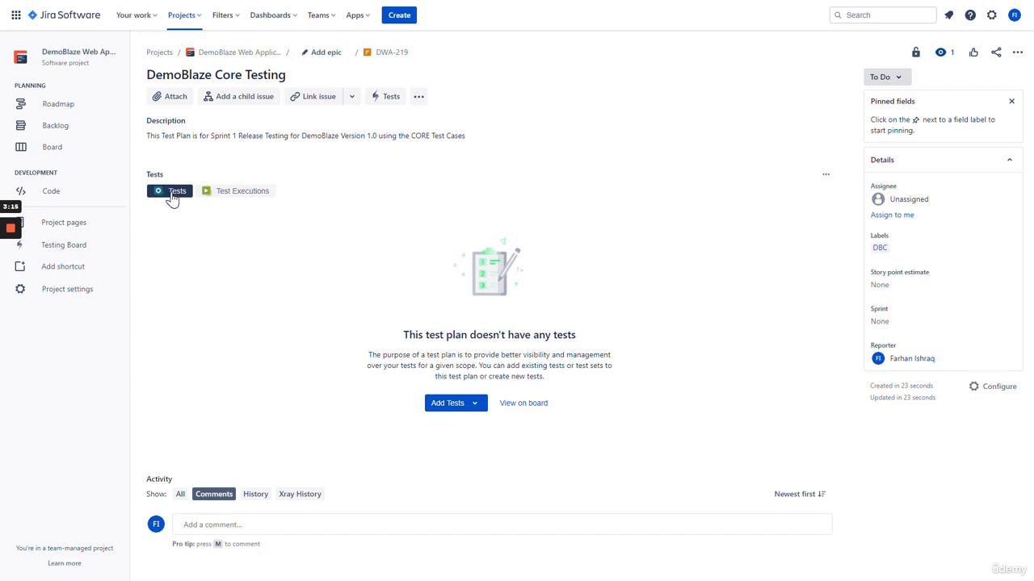
{"action": "left_click", "coordinate": [242, 196]}
{"action": "left_click", "coordinate": [260, 194]}
{"action": "left_click", "coordinate": [451, 408]}
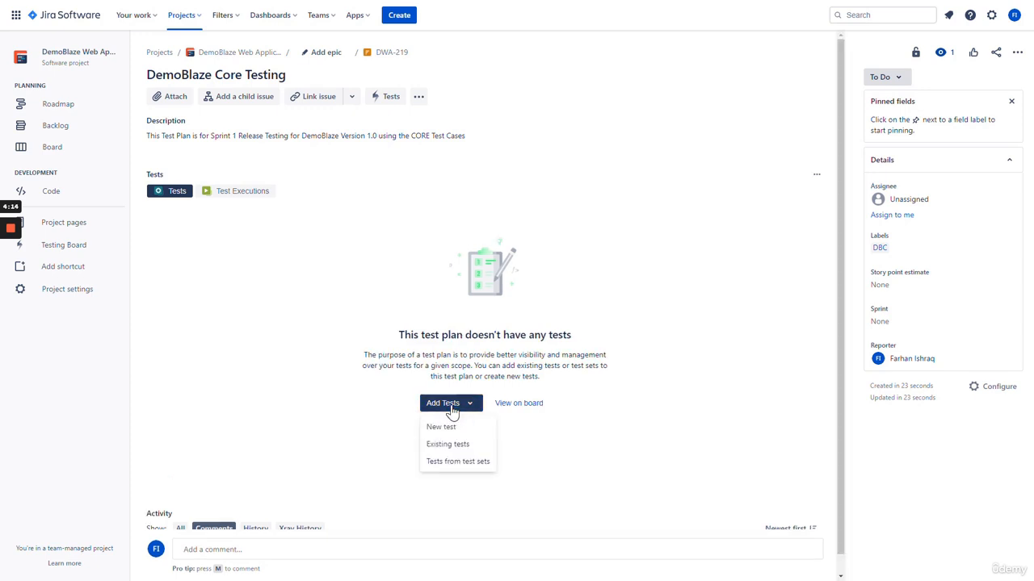
Add existing test DWA-215 to test plan DWA-219
{"action": "left_click", "coordinate": [462, 451]}
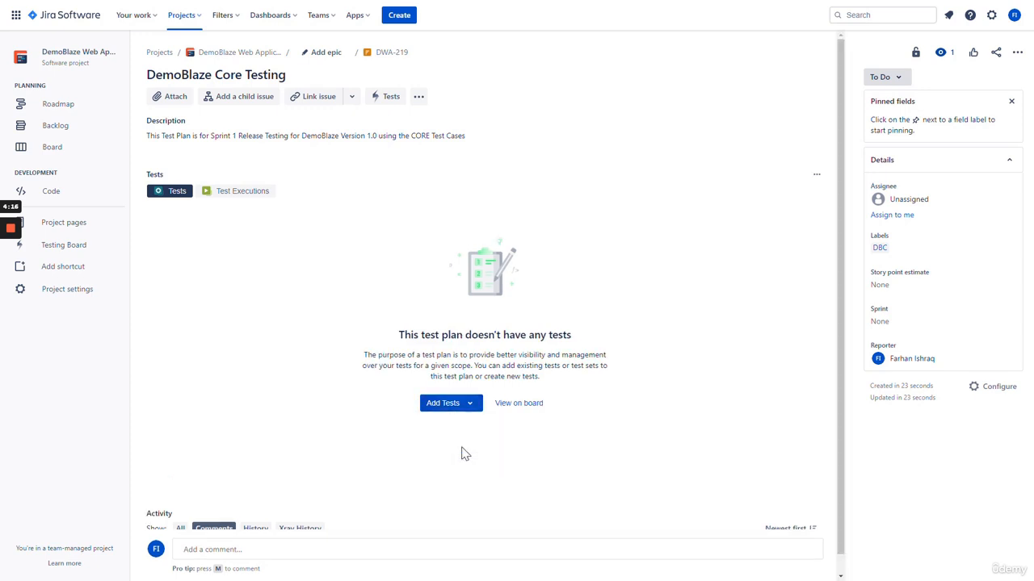
{"action": "left_click", "coordinate": [172, 147]}
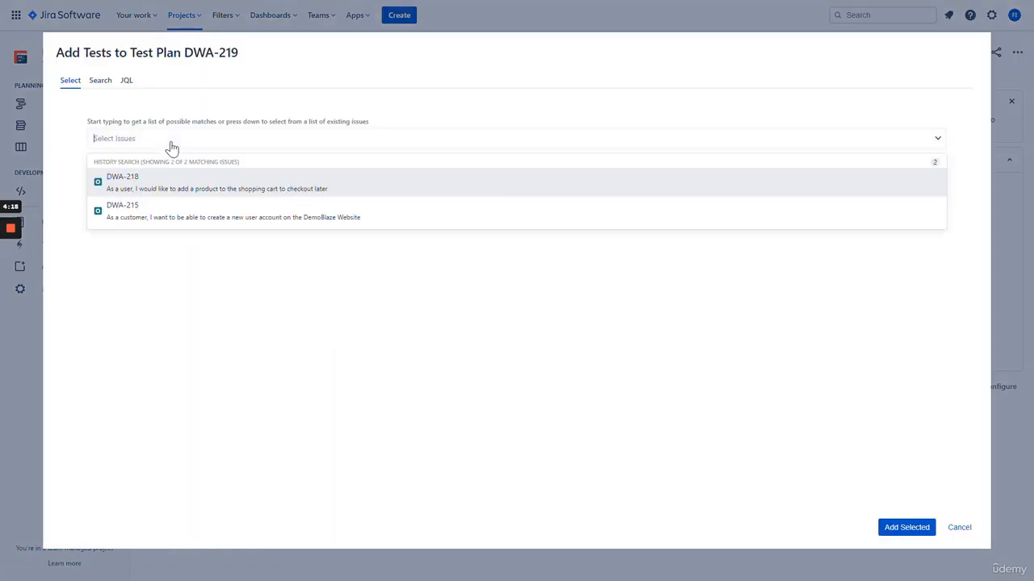
{"action": "left_click", "coordinate": [182, 212]}
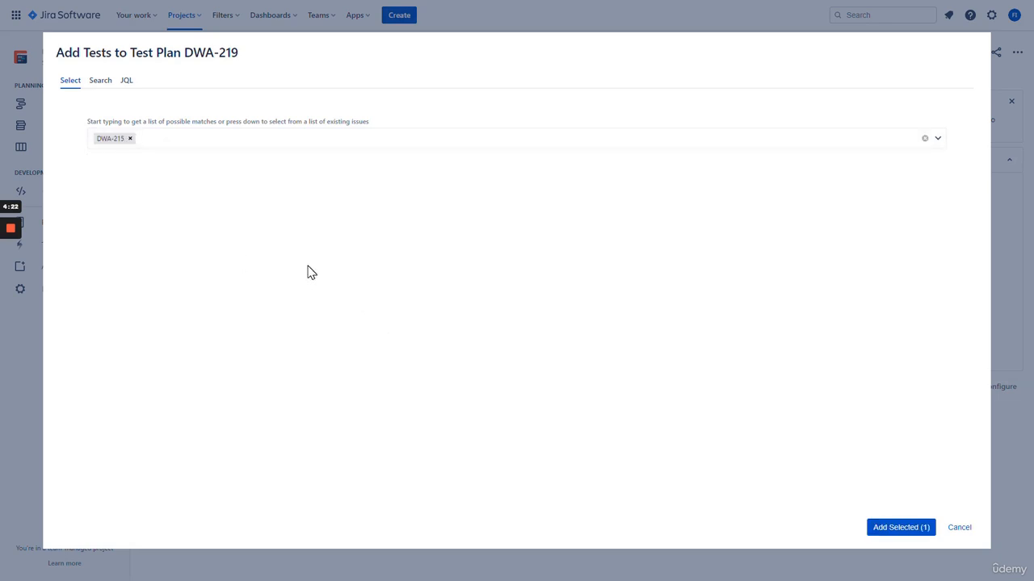
{"action": "left_click", "coordinate": [888, 533]}
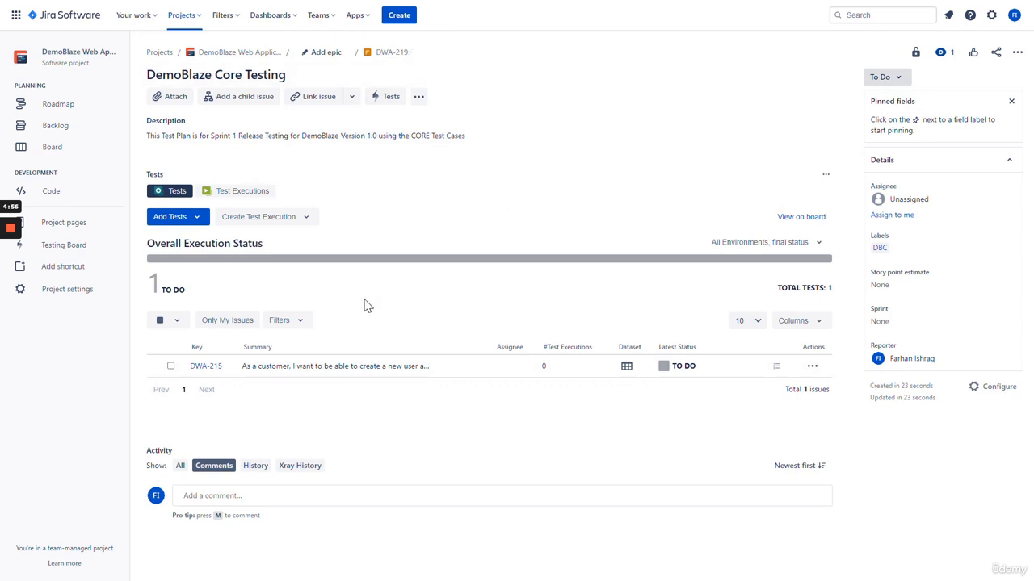
Show test plan DWA-219's Test Executions panel, which reports the plan hasn't been executed yet
{"action": "left_click", "coordinate": [242, 194]}
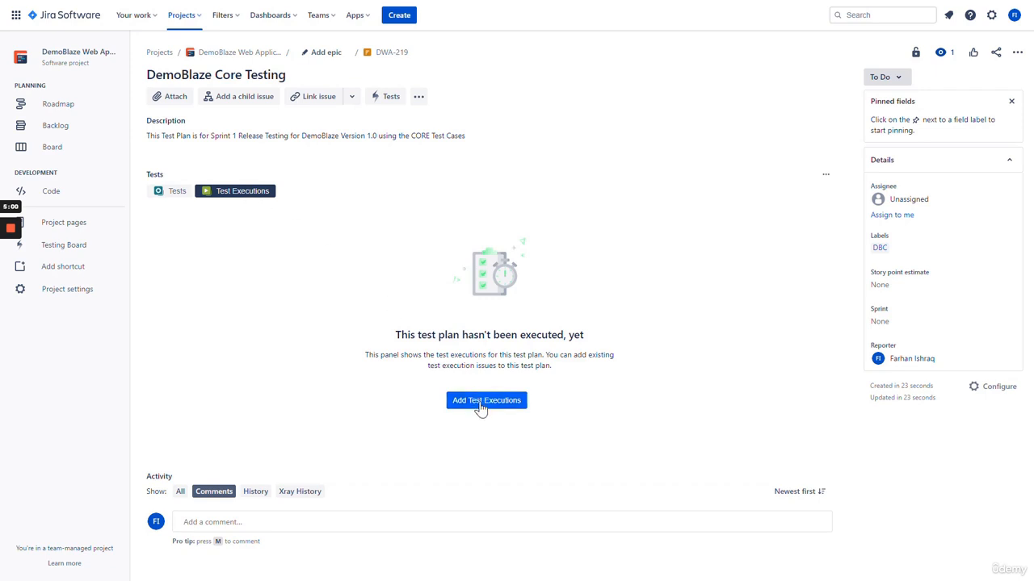
Add the existing test execution DWA-216 to test plan DWA-219 through Select Issues
{"action": "left_click", "coordinate": [482, 402]}
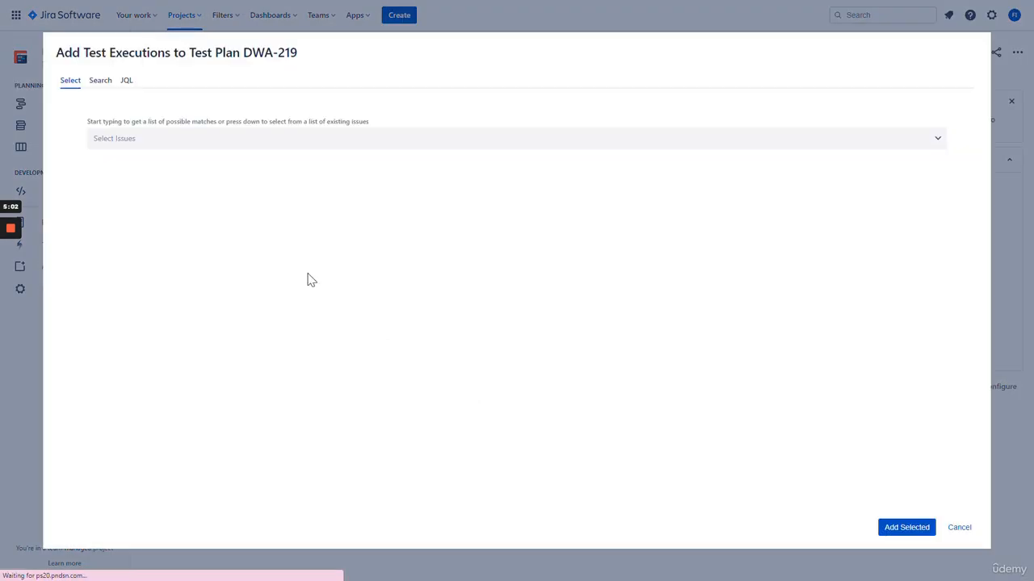
{"action": "left_click", "coordinate": [177, 147]}
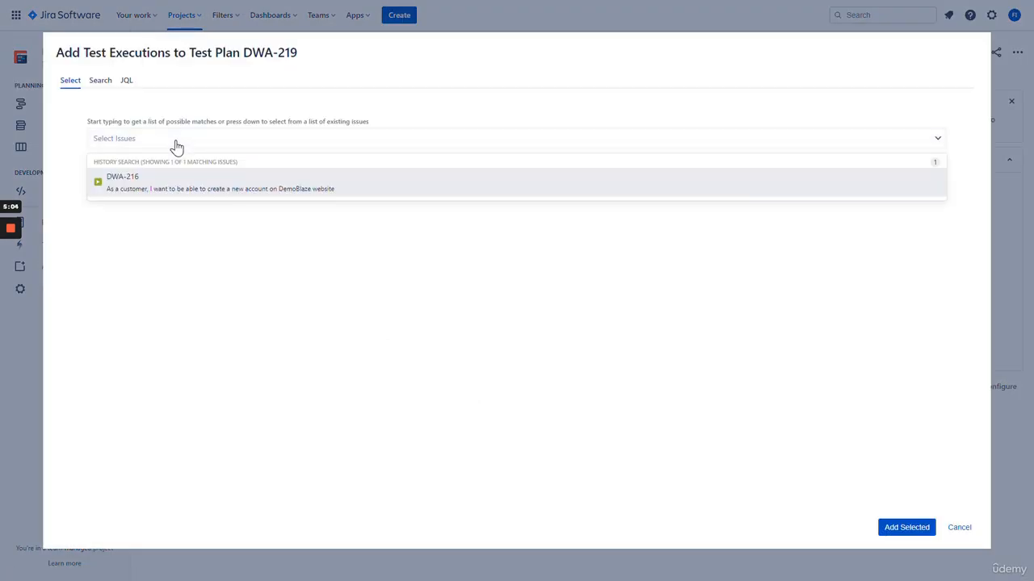
{"action": "left_click", "coordinate": [196, 184]}
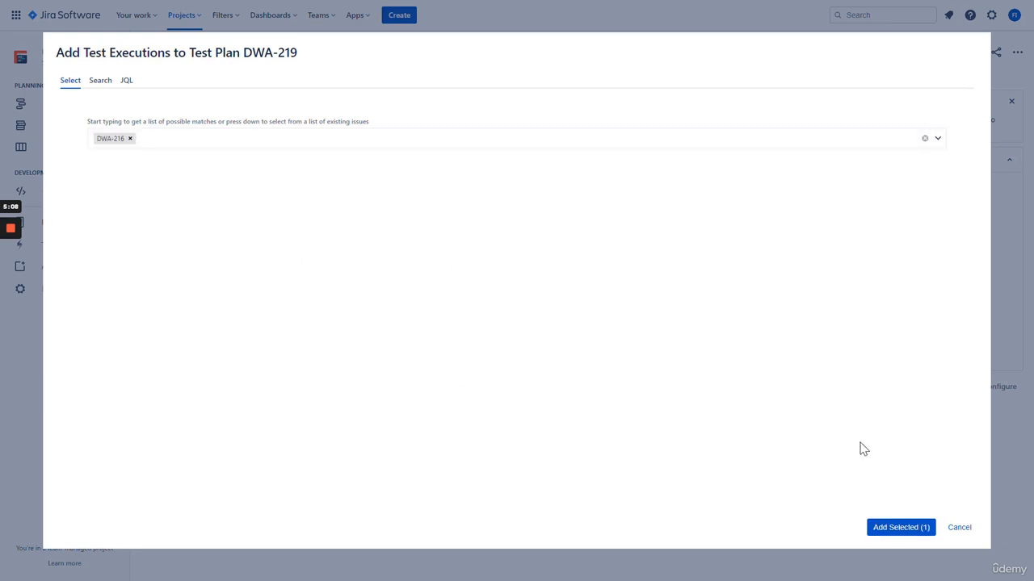
{"action": "left_click", "coordinate": [902, 527]}
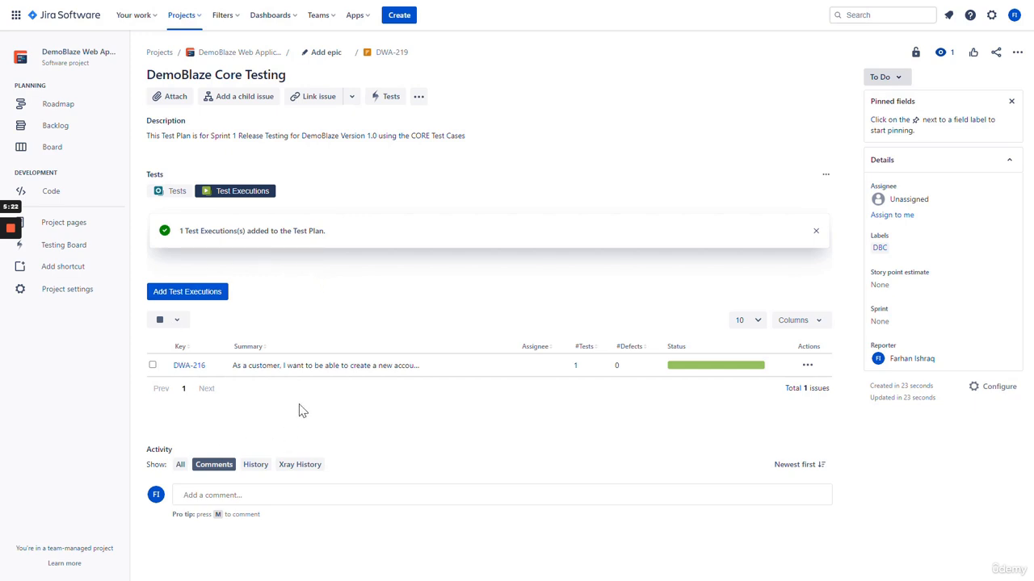
{"action": "left_click", "coordinate": [178, 195]}
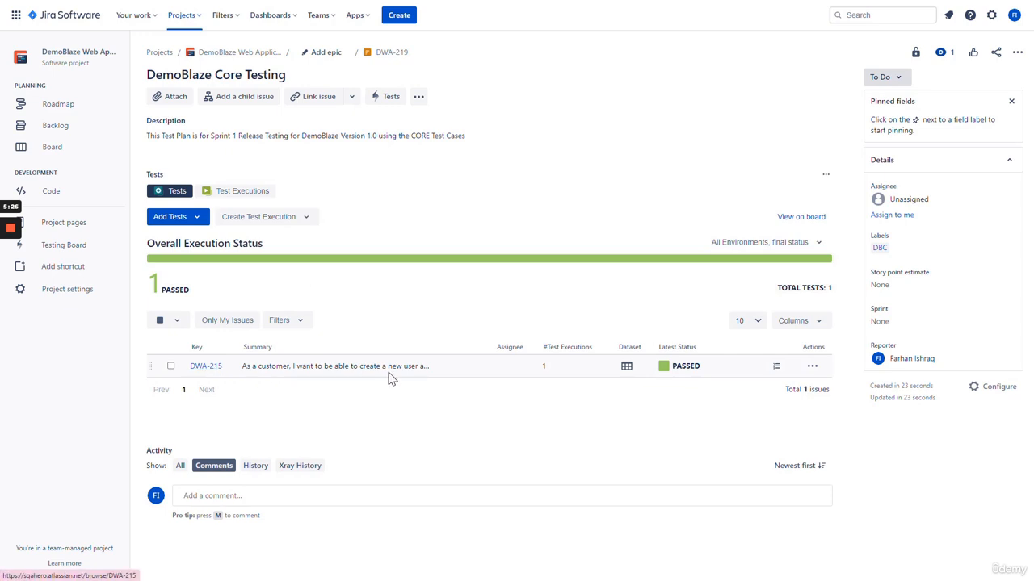
{"action": "left_click", "coordinate": [255, 199]}
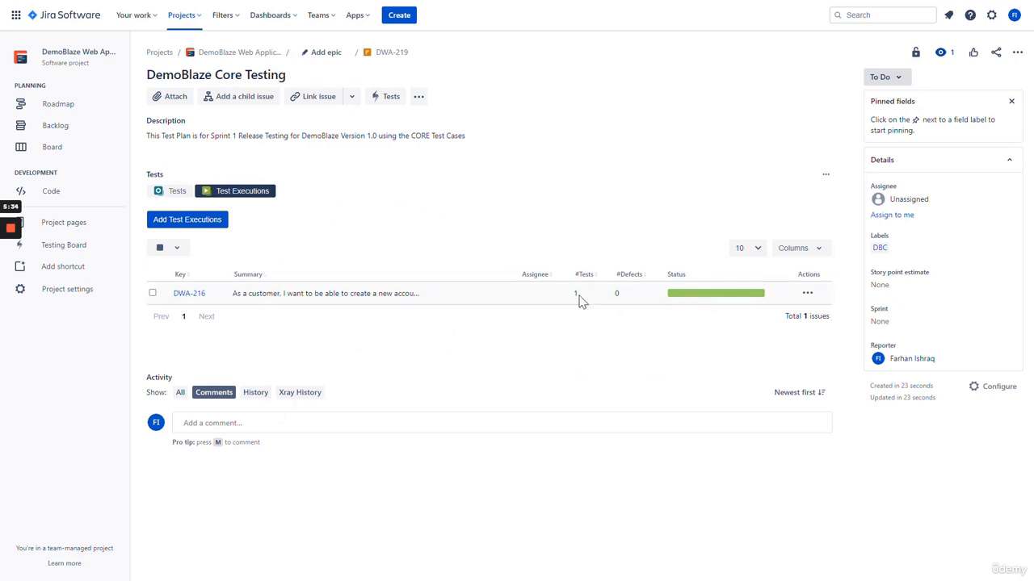
{"action": "left_click", "coordinate": [806, 296]}
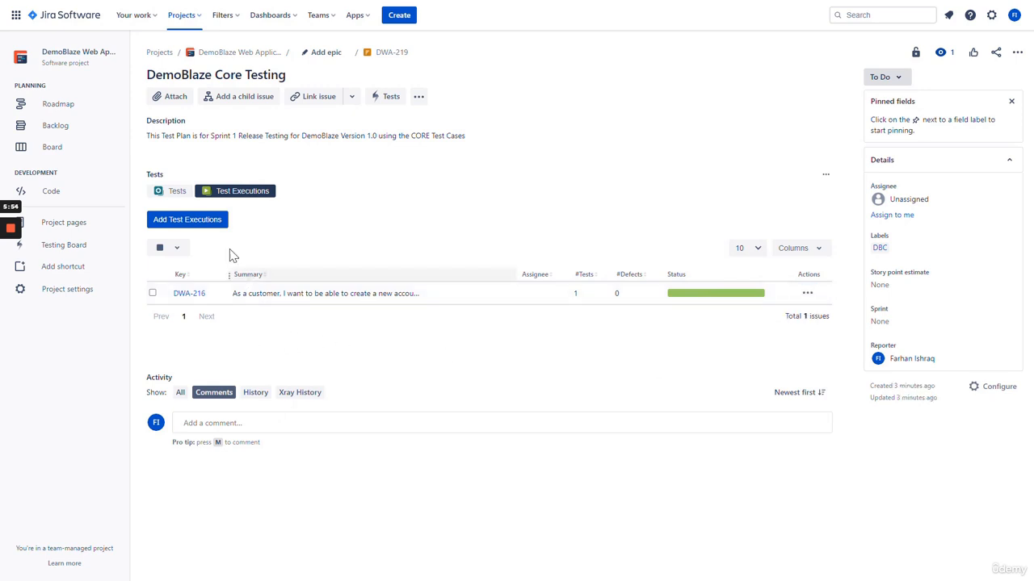
Open test execution DWA-216, then leave the backlog for the project's Testing Board
{"action": "left_click", "coordinate": [193, 295]}
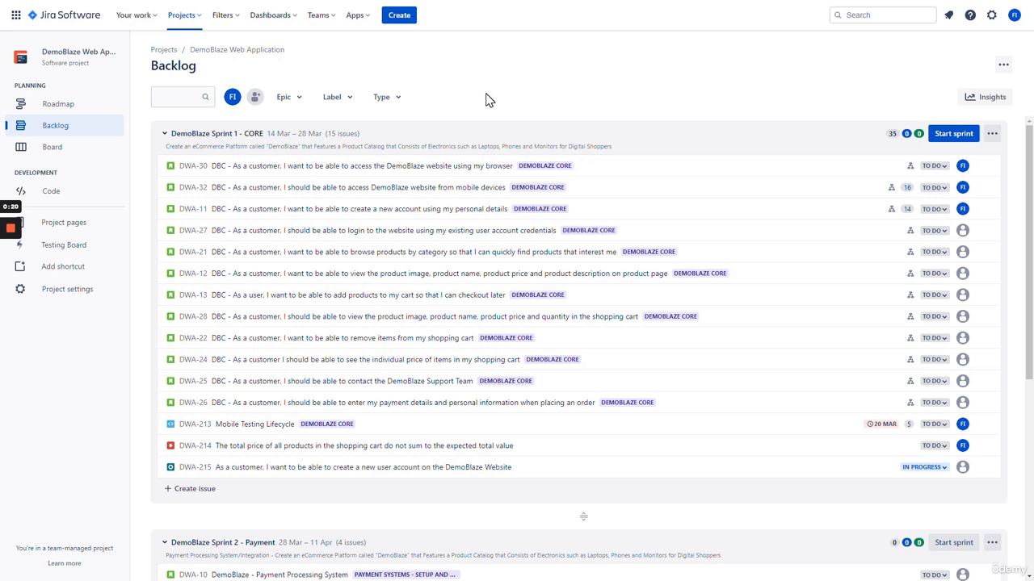
{"action": "left_click", "coordinate": [89, 255]}
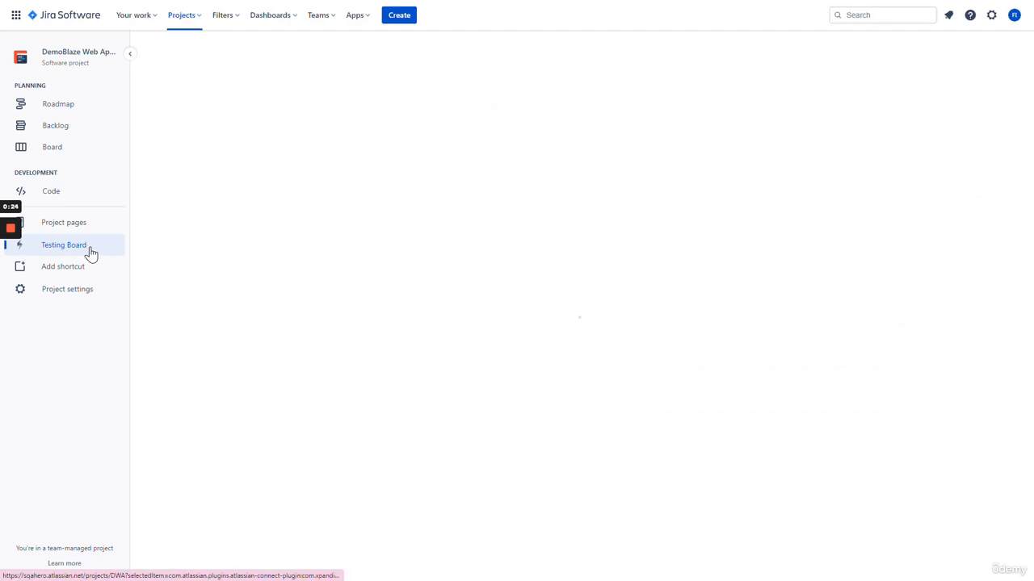
Open the Xray Test Repository page listing tests DWA-218 and DWA-215
{"action": "left_click", "coordinate": [157, 89]}
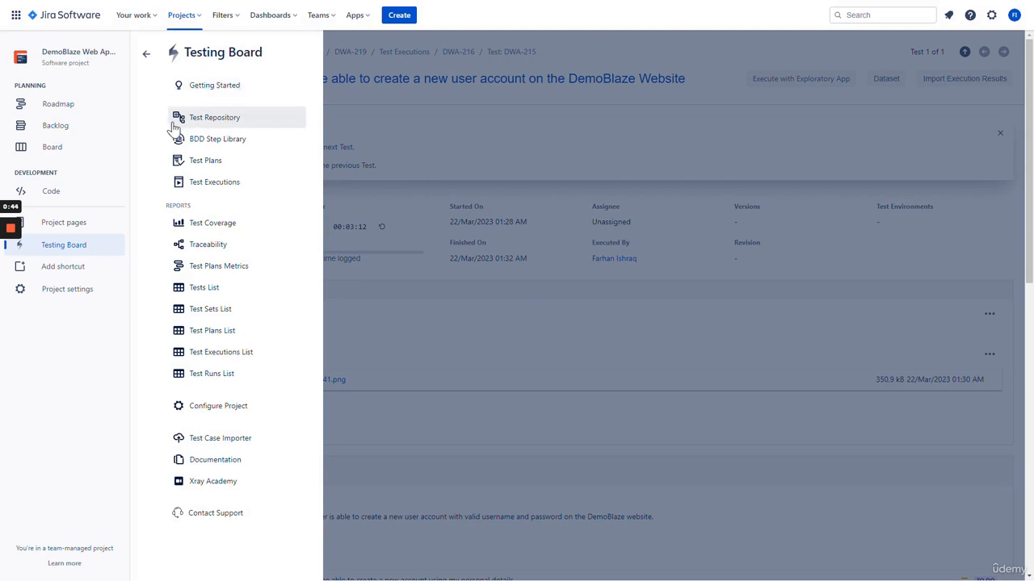
{"action": "left_click", "coordinate": [221, 125]}
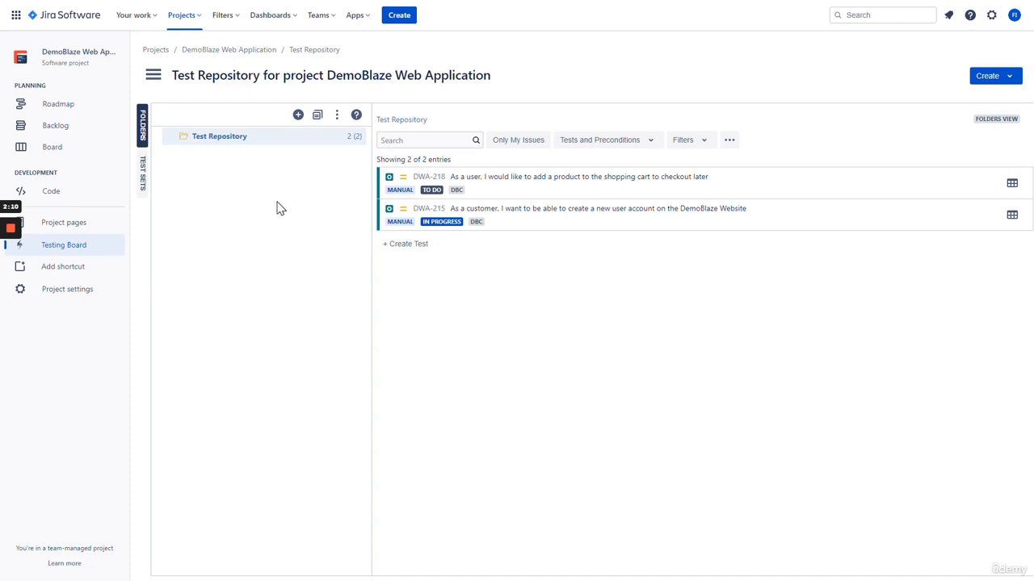
{"action": "left_click", "coordinate": [293, 146]}
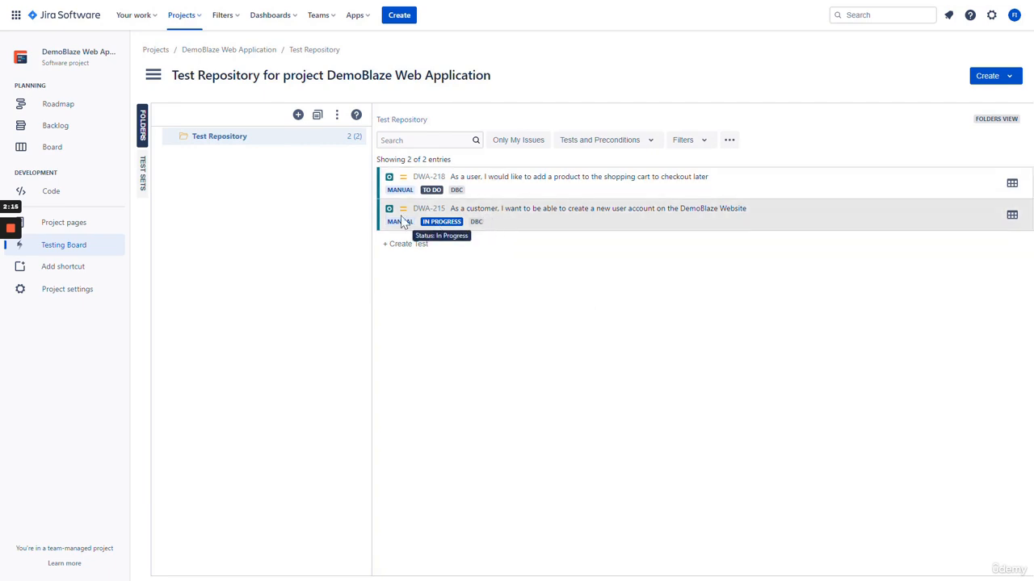
{"action": "left_click", "coordinate": [144, 179]}
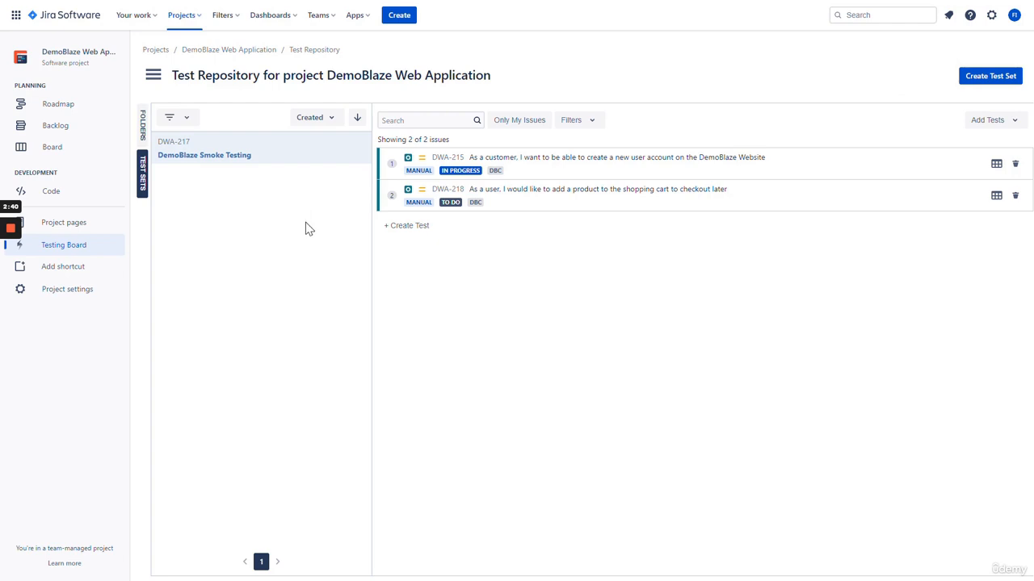
{"action": "left_click", "coordinate": [143, 139]}
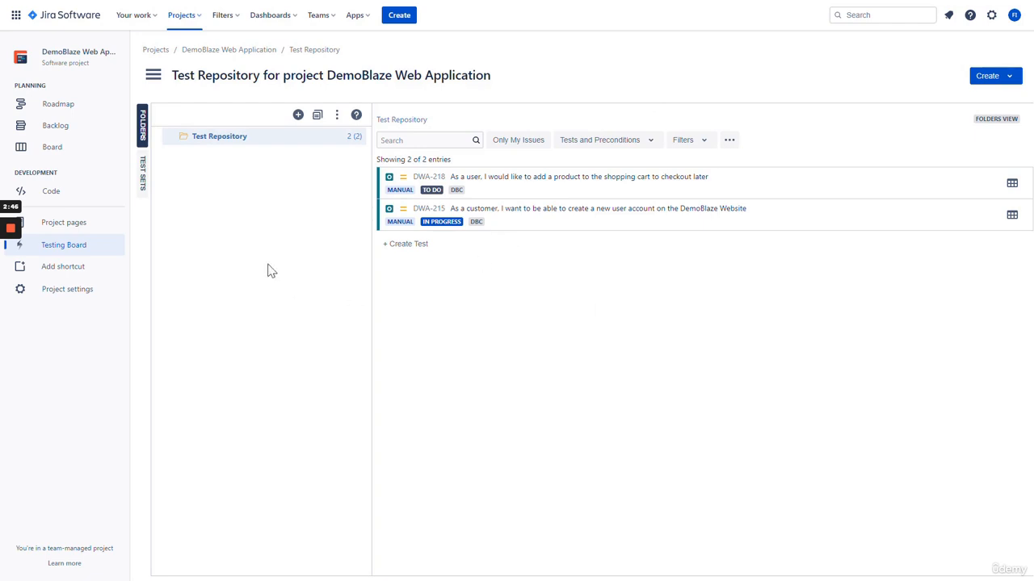
Create a DemoBlaze CORE folder at the Test Repository root
{"action": "right_click", "coordinate": [223, 142]}
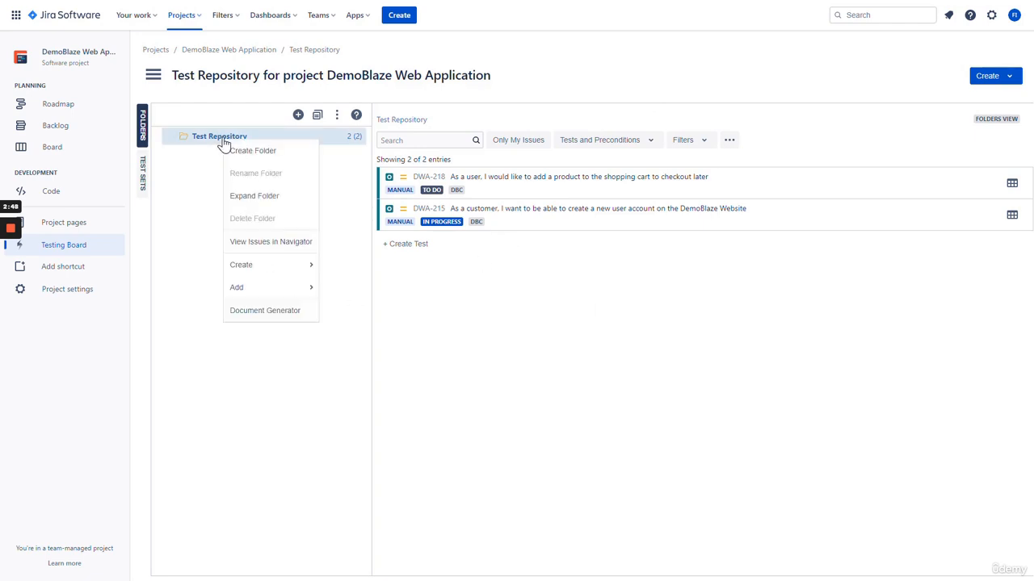
{"action": "left_click", "coordinate": [272, 158]}
{"action": "key", "text": "BackSpace"}
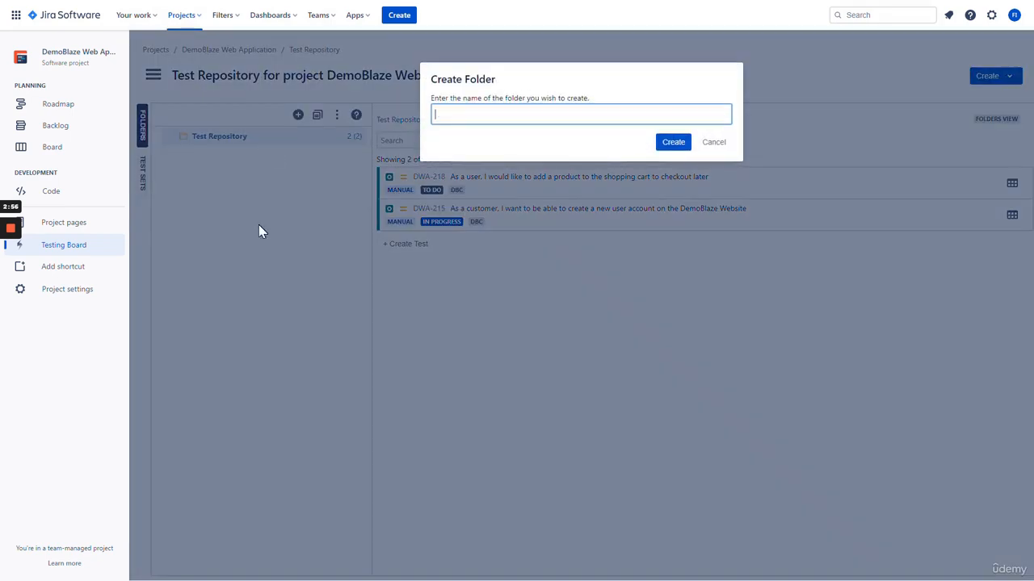
{"action": "type", "text": "DemoBlaze CORE"}
{"action": "left_click", "coordinate": [675, 143]}
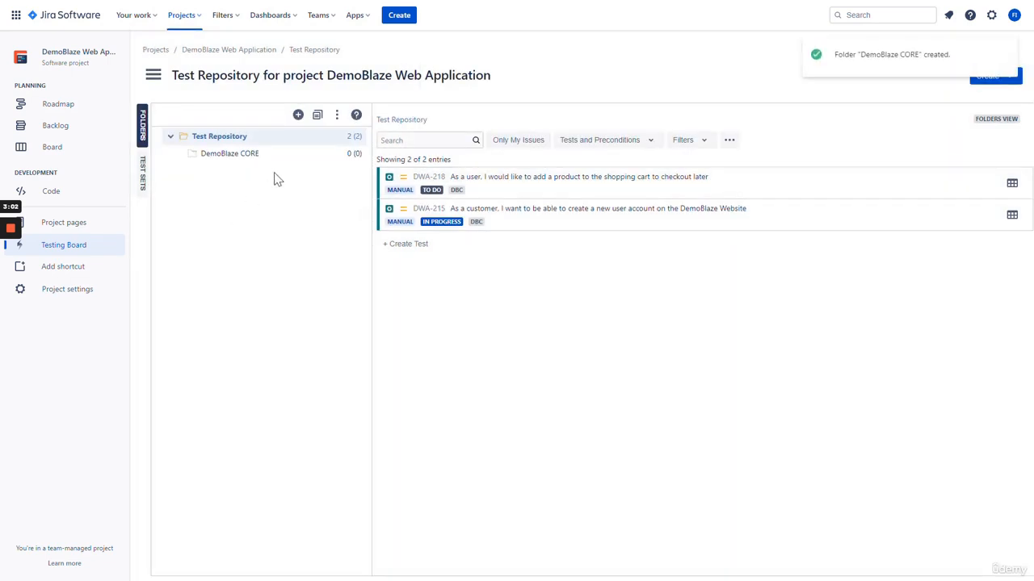
{"action": "left_click", "coordinate": [249, 158]}
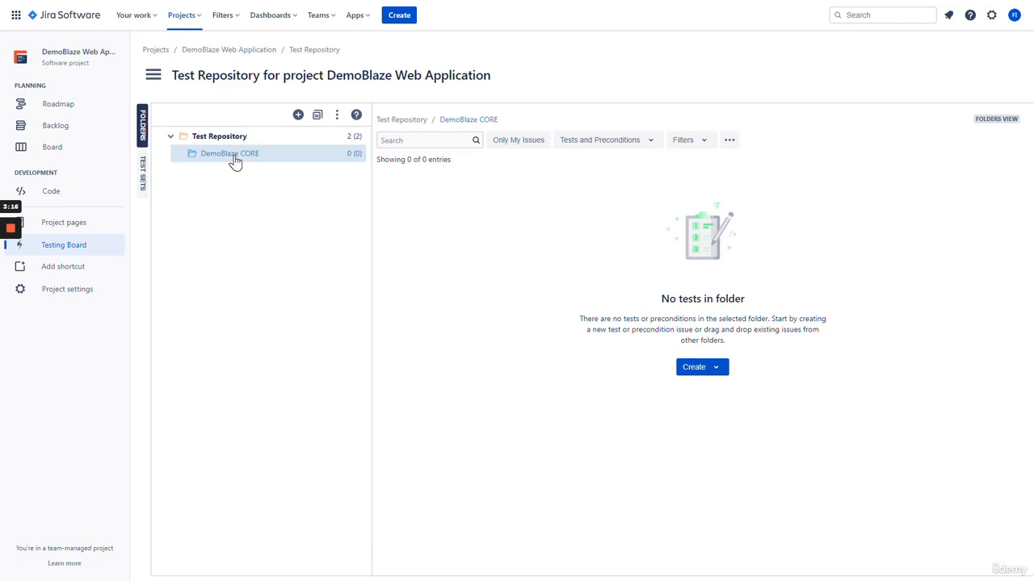
Add Sprint 1 and Sprint 2 subfolders inside DemoBlaze CORE
{"action": "right_click", "coordinate": [234, 162]}
{"action": "left_click", "coordinate": [226, 169]}
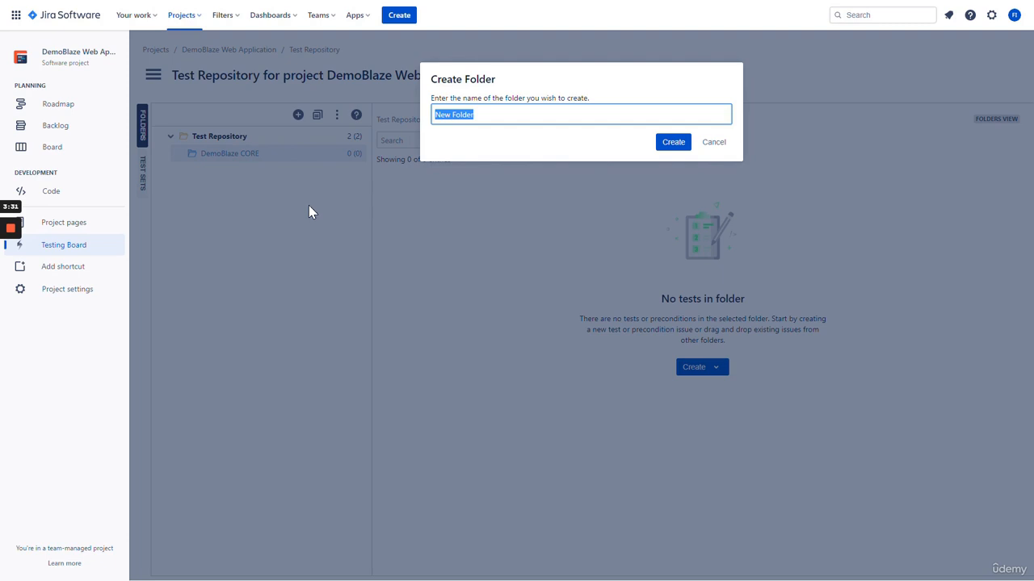
{"action": "type", "text": "Sprint 1"}
{"action": "left_click", "coordinate": [673, 142]}
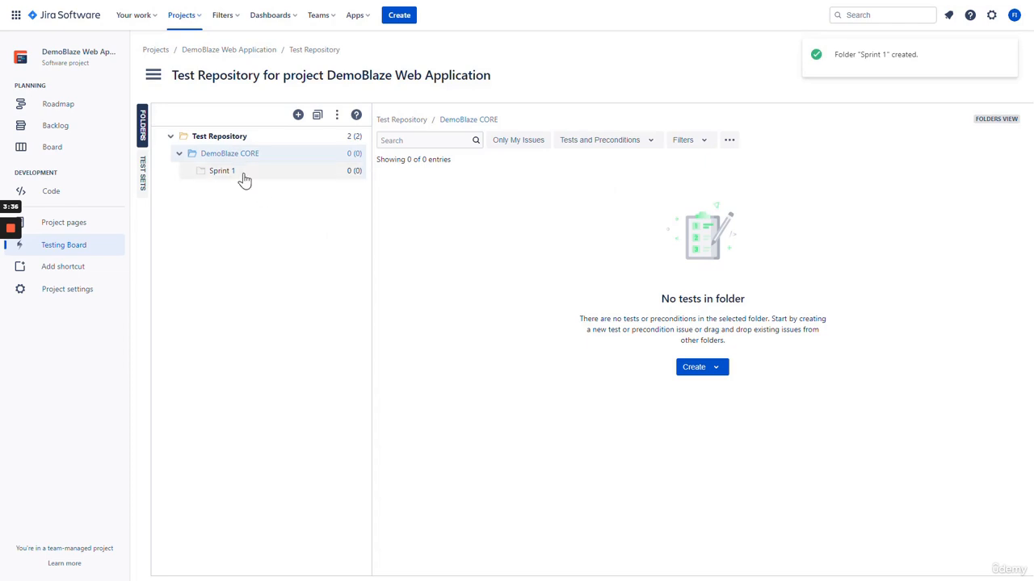
{"action": "left_click", "coordinate": [242, 174]}
{"action": "left_click", "coordinate": [244, 158]}
{"action": "right_click", "coordinate": [246, 157]}
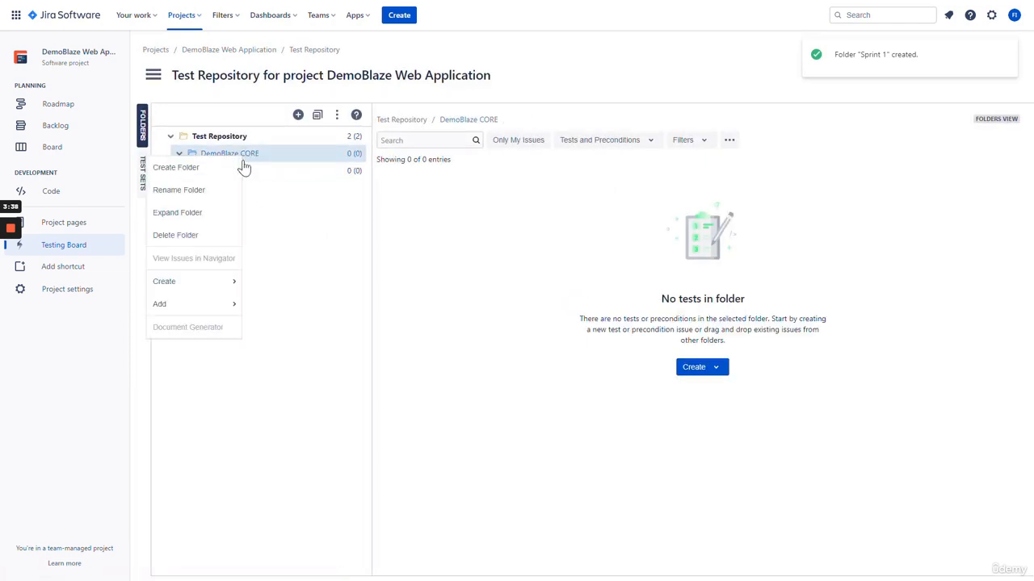
{"action": "left_click", "coordinate": [235, 166]}
{"action": "type", "text": "Sprint 2"}
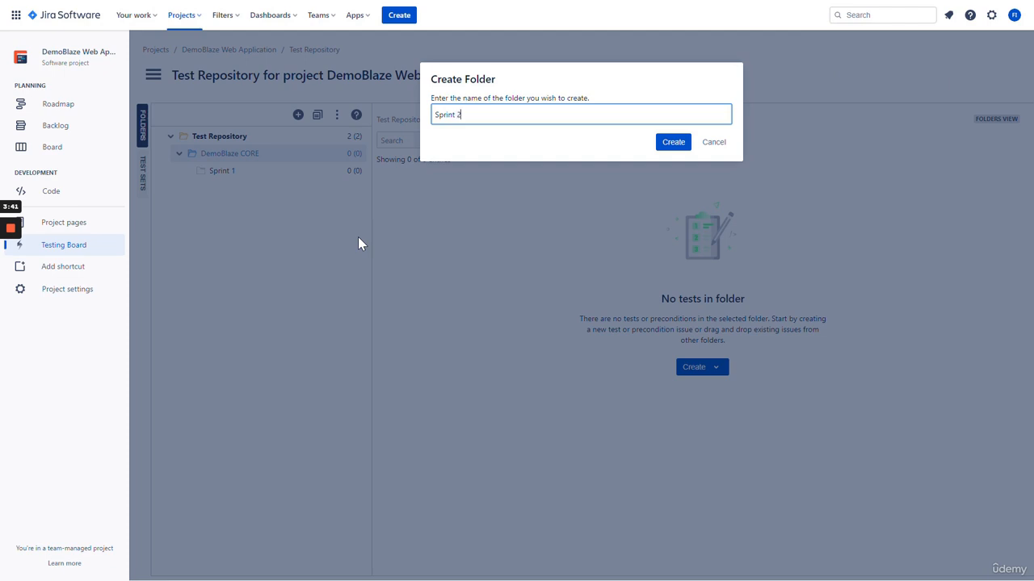
{"action": "key", "text": "Return"}
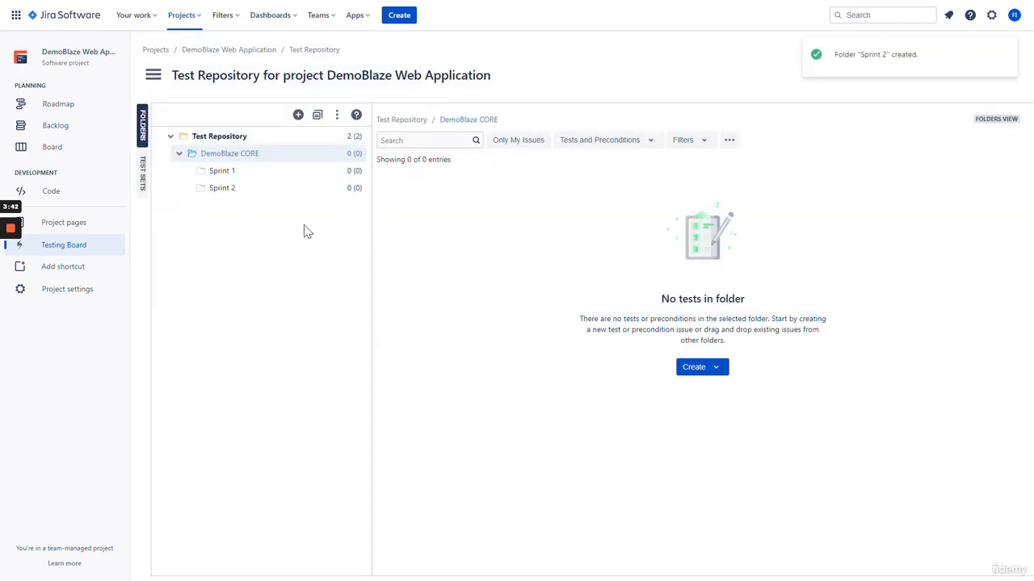
Add Login and Shopping Cart subfolders inside Sprint 1
{"action": "left_click", "coordinate": [255, 177]}
{"action": "right_click", "coordinate": [253, 180]}
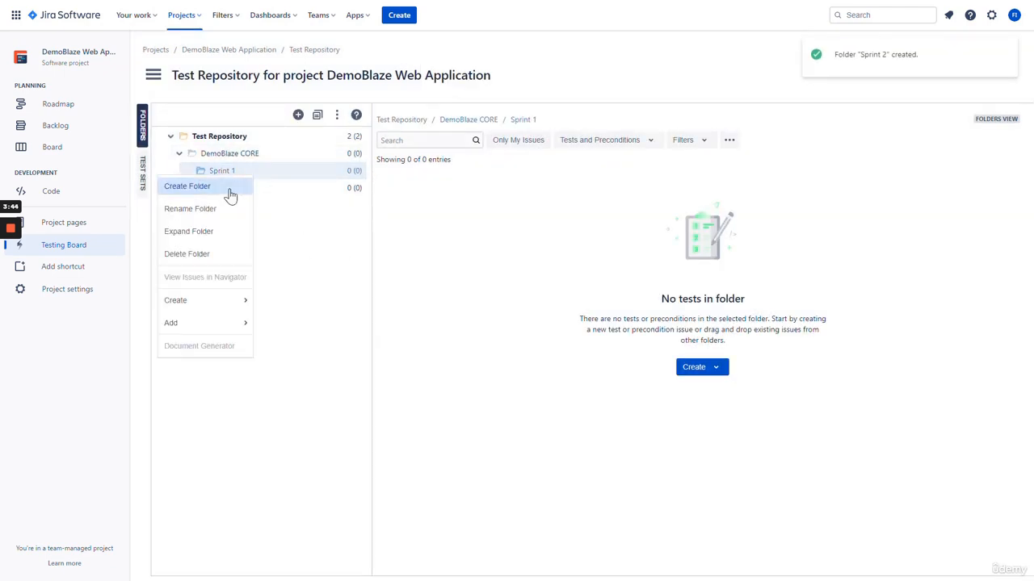
{"action": "left_click", "coordinate": [227, 188]}
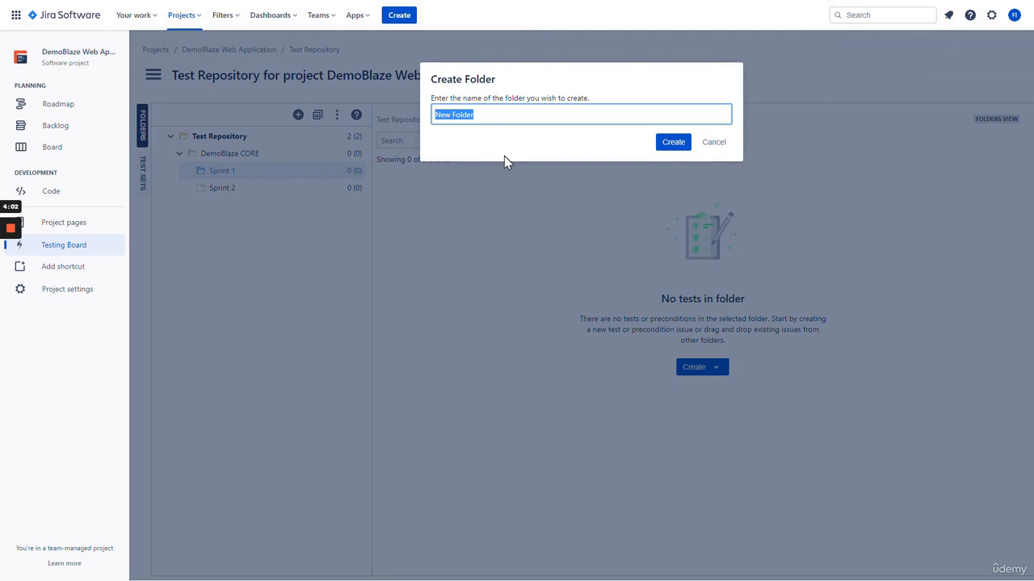
{"action": "type", "text": "Login"}
{"action": "key", "text": "Return"}
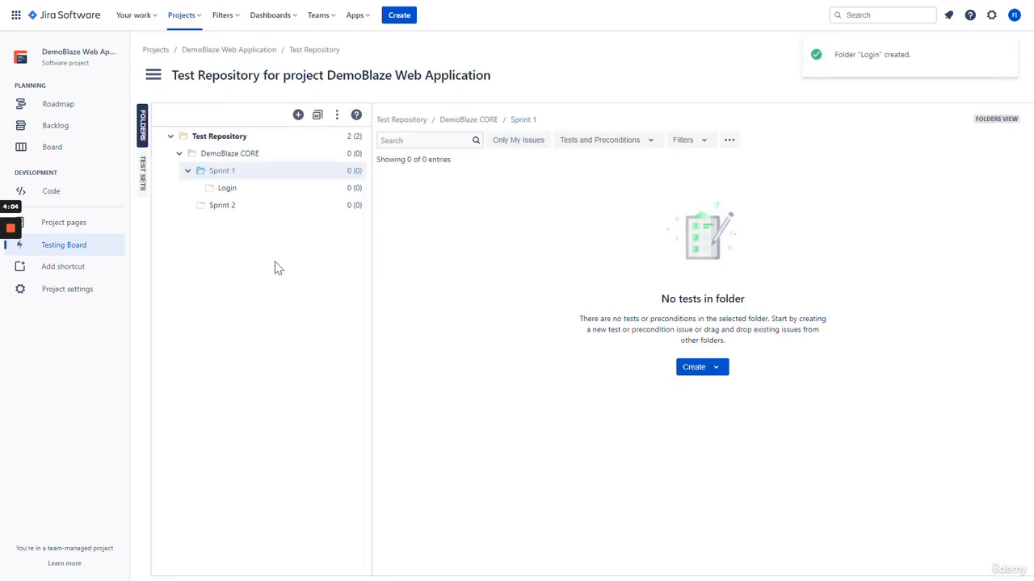
{"action": "left_click", "coordinate": [241, 190]}
{"action": "left_click", "coordinate": [249, 178]}
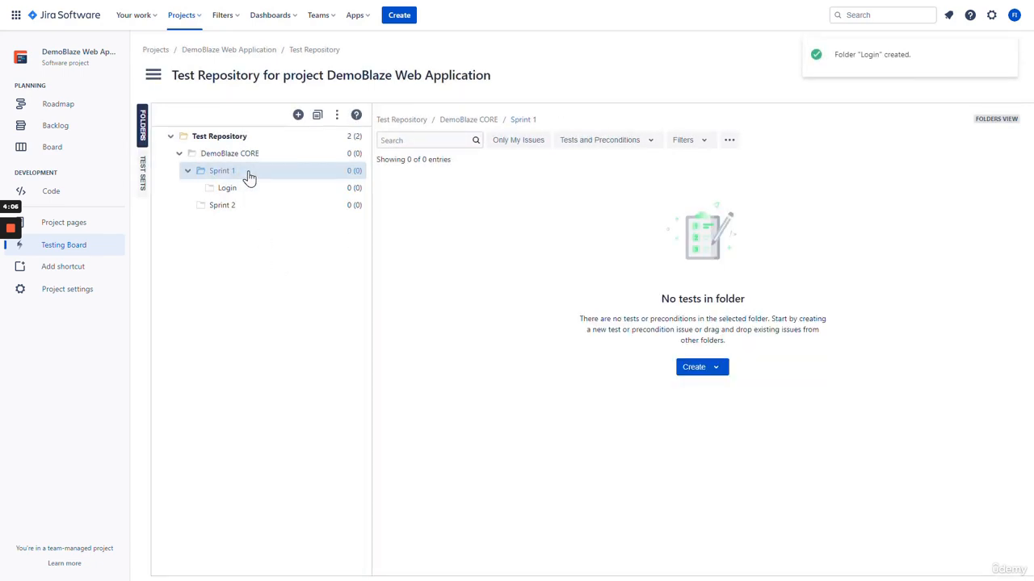
{"action": "right_click", "coordinate": [247, 178]}
{"action": "left_click", "coordinate": [242, 186]}
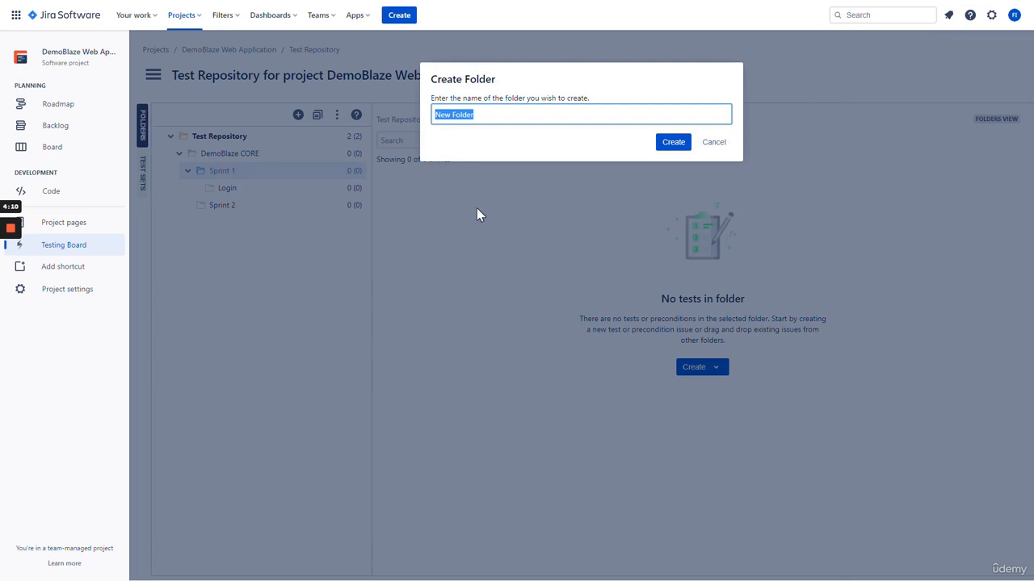
{"action": "type", "text": "Shopping Cart"}
{"action": "key", "text": "Return"}
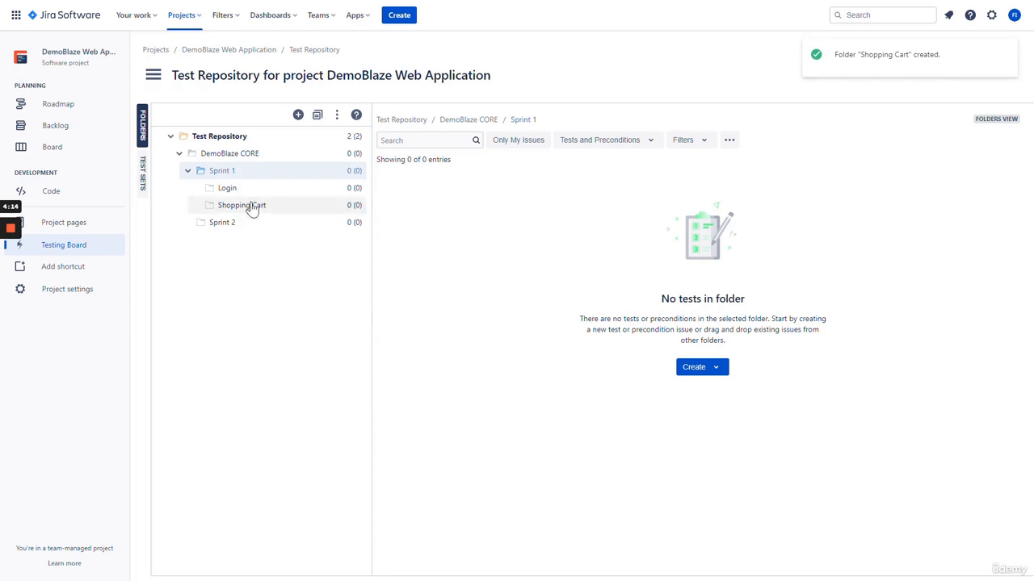
Check the empty Login and Shopping Cart folders, then show all tests at the repository root
{"action": "left_click", "coordinate": [252, 191]}
{"action": "left_click", "coordinate": [253, 208]}
{"action": "left_click", "coordinate": [256, 191]}
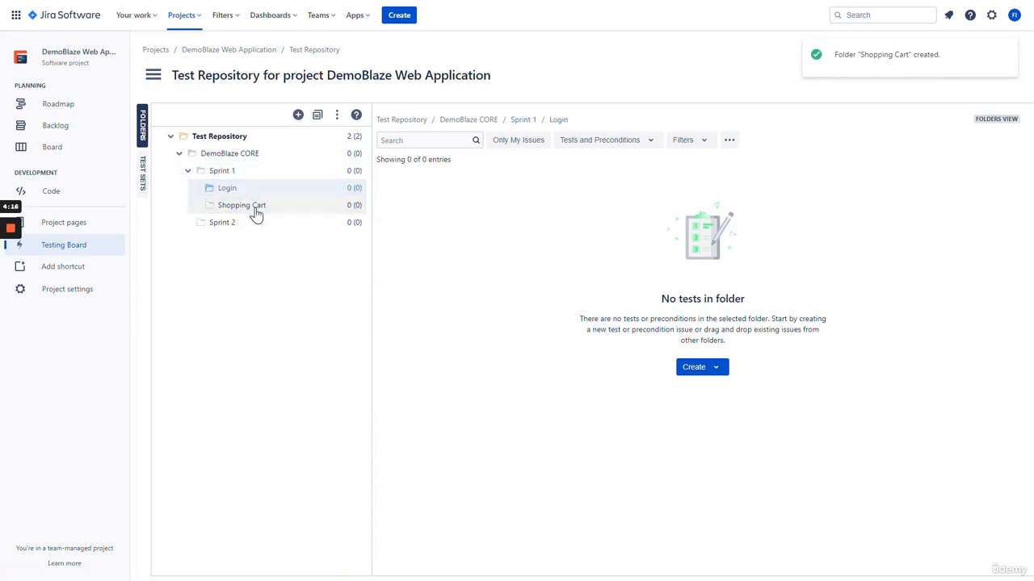
{"action": "left_click", "coordinate": [254, 208]}
{"action": "left_click", "coordinate": [253, 194]}
{"action": "left_click", "coordinate": [248, 201]}
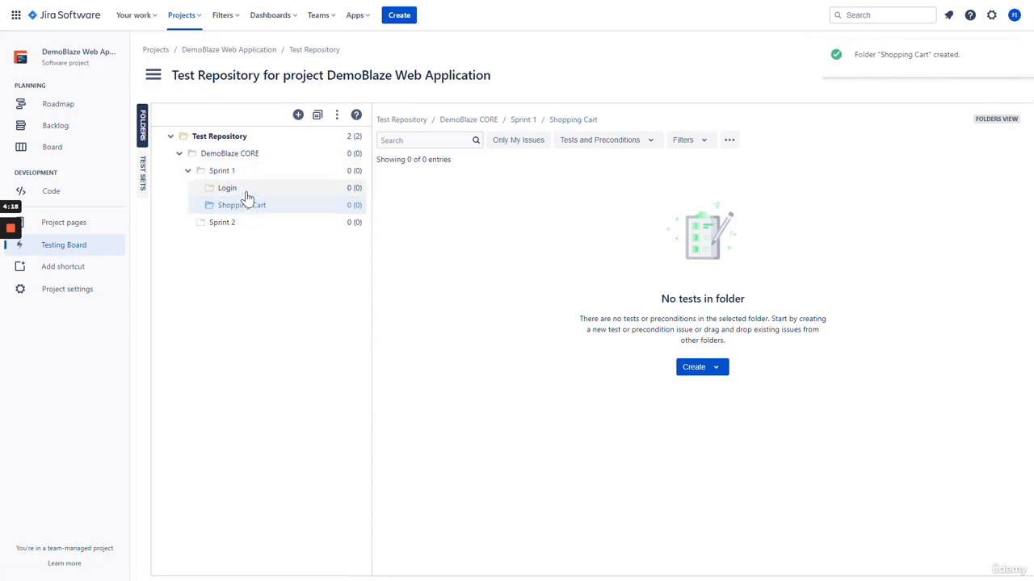
{"action": "left_click", "coordinate": [247, 192]}
{"action": "left_click", "coordinate": [254, 208]}
{"action": "left_click", "coordinate": [253, 192]}
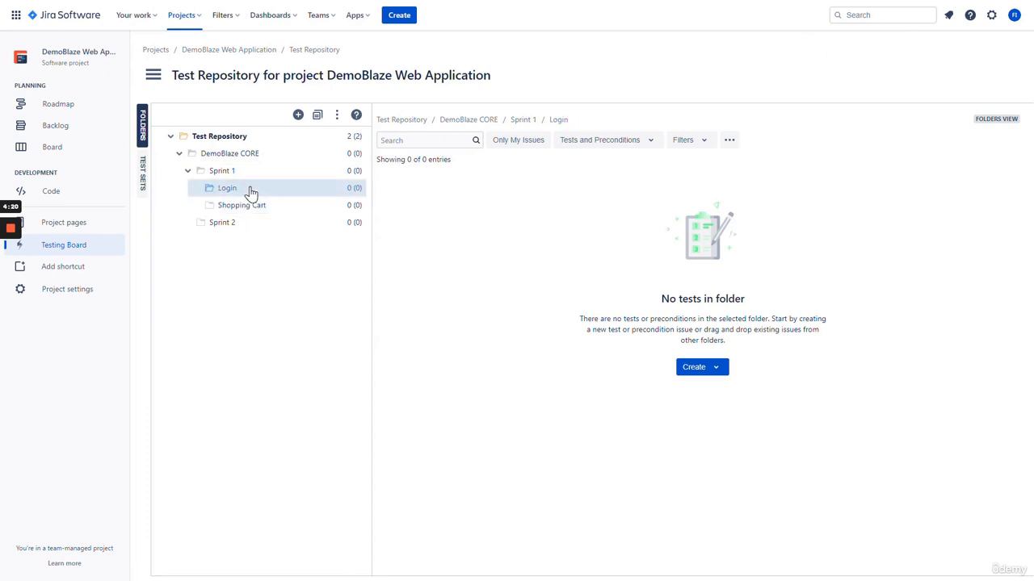
{"action": "left_click", "coordinate": [252, 139]}
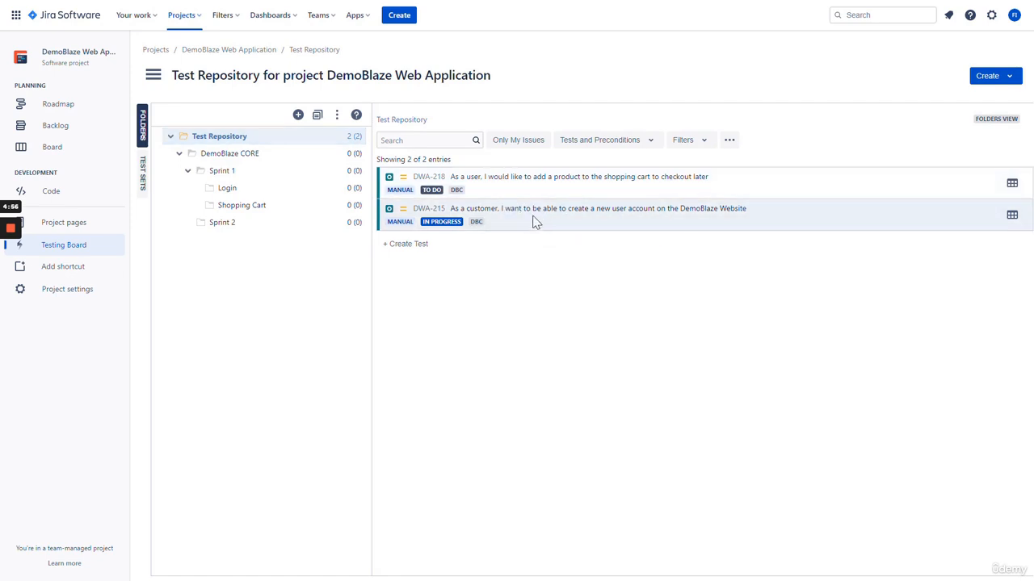
Move test DWA-215 into the Login folder and DWA-218 into Shopping Cart
{"action": "left_click_drag", "start_coordinate": [546, 214], "coordinate": [252, 198]}
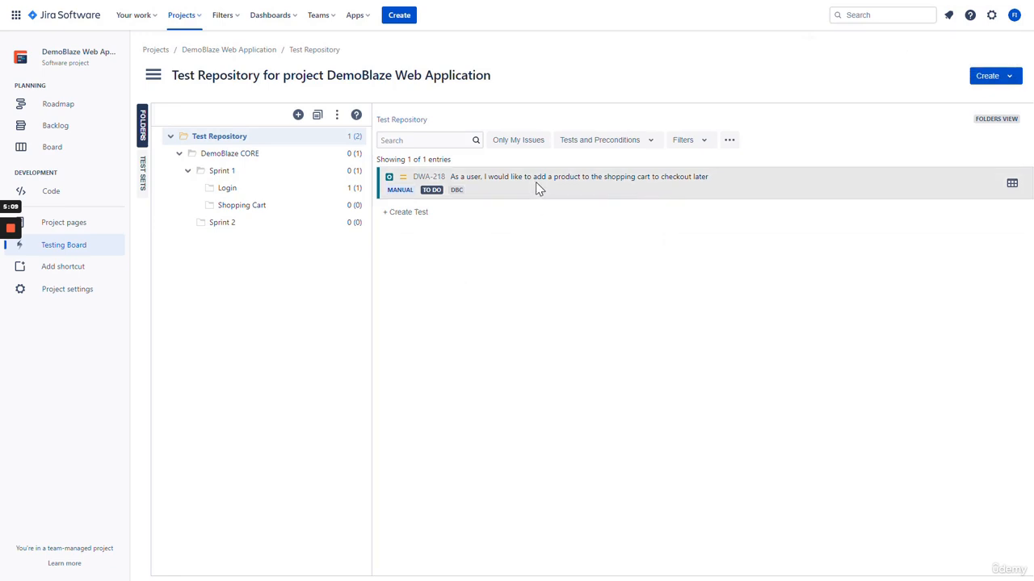
{"action": "left_click_drag", "start_coordinate": [580, 184], "coordinate": [304, 215]}
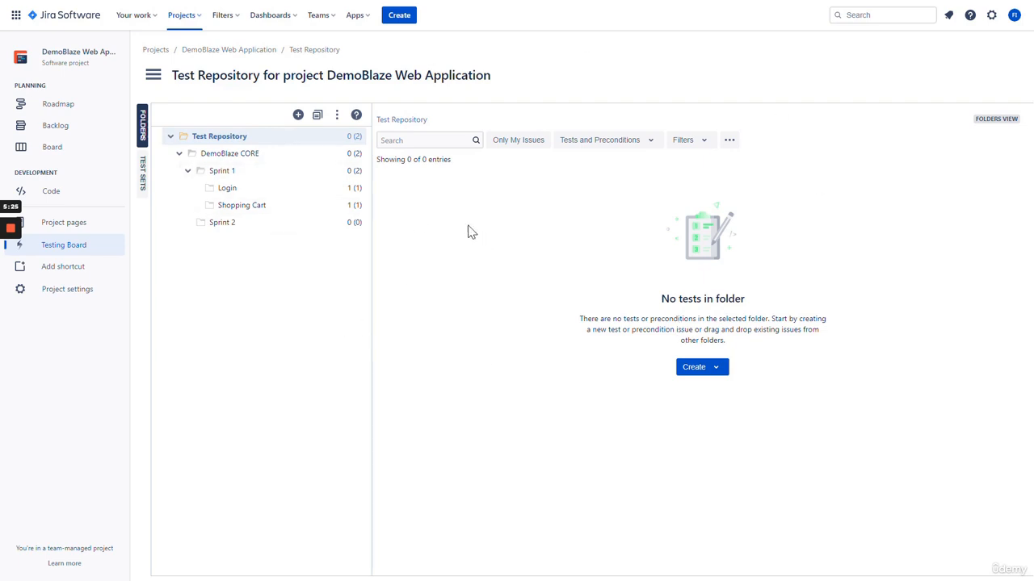
{"action": "left_click", "coordinate": [270, 197]}
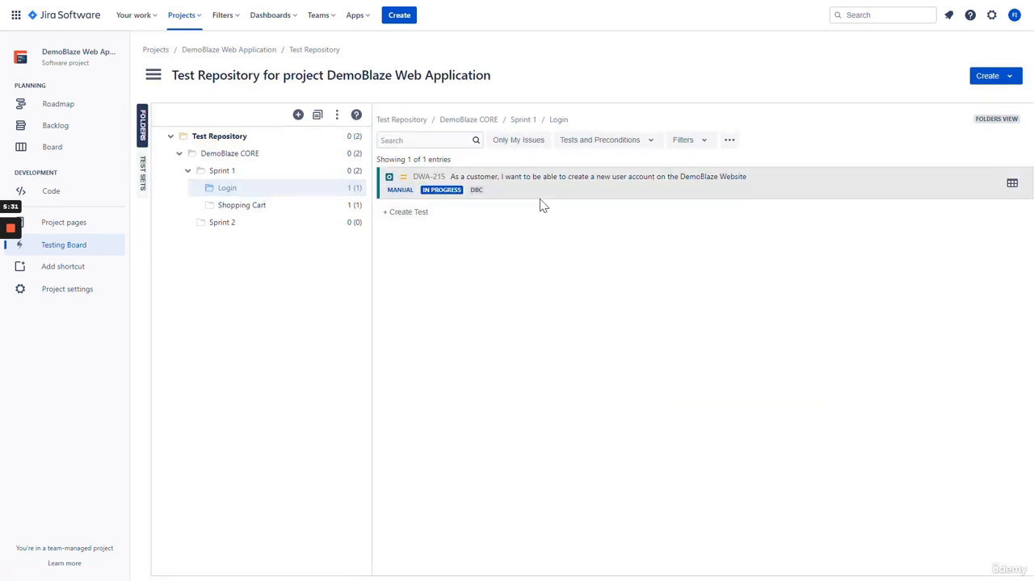
{"action": "left_click", "coordinate": [261, 208]}
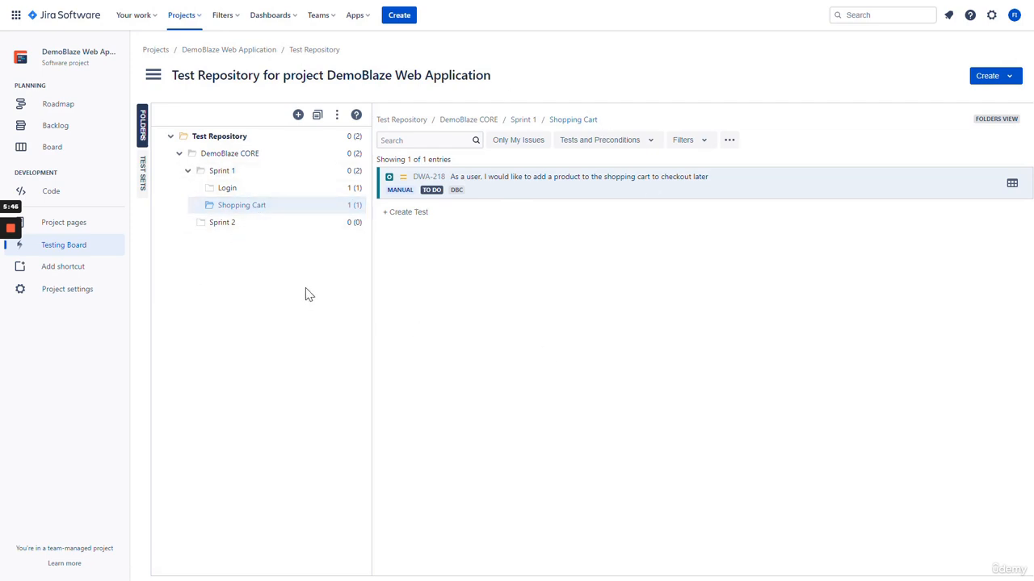
Verify the tests in Login and Shopping Cart, and confirm Sprint 2 is still empty
{"action": "left_click", "coordinate": [291, 194]}
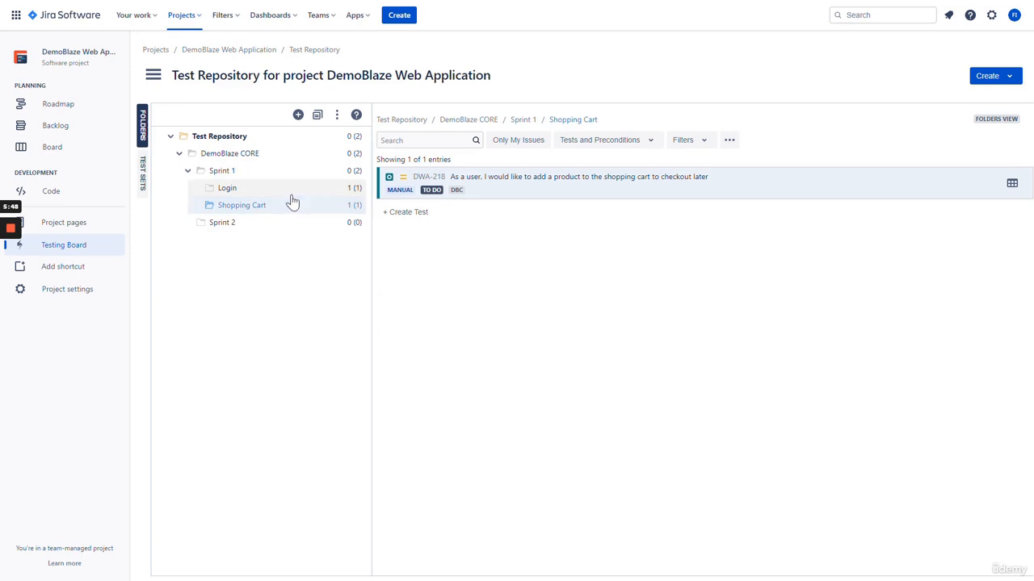
{"action": "left_click", "coordinate": [288, 207]}
{"action": "left_click", "coordinate": [288, 194]}
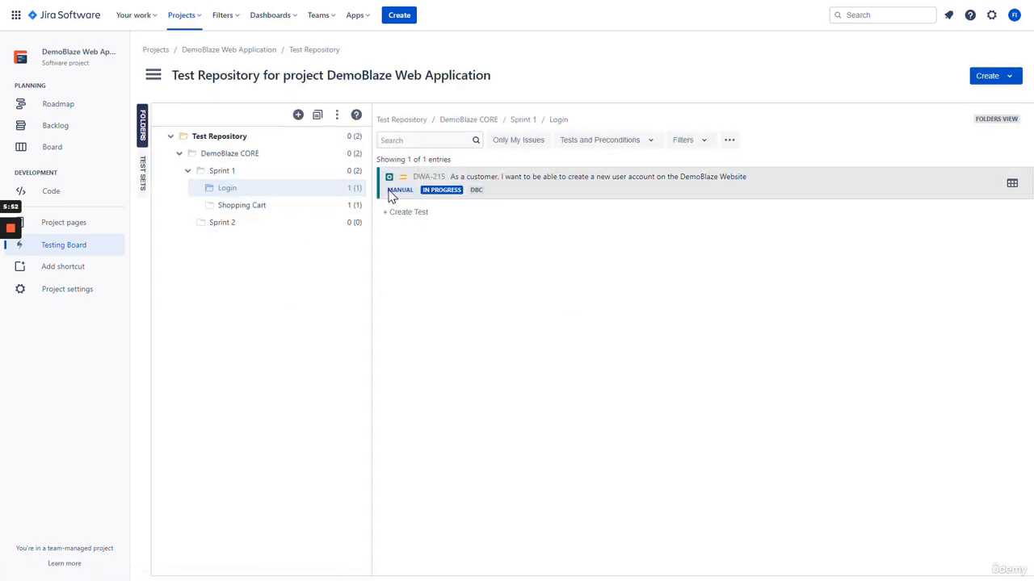
{"action": "left_click", "coordinate": [306, 210]}
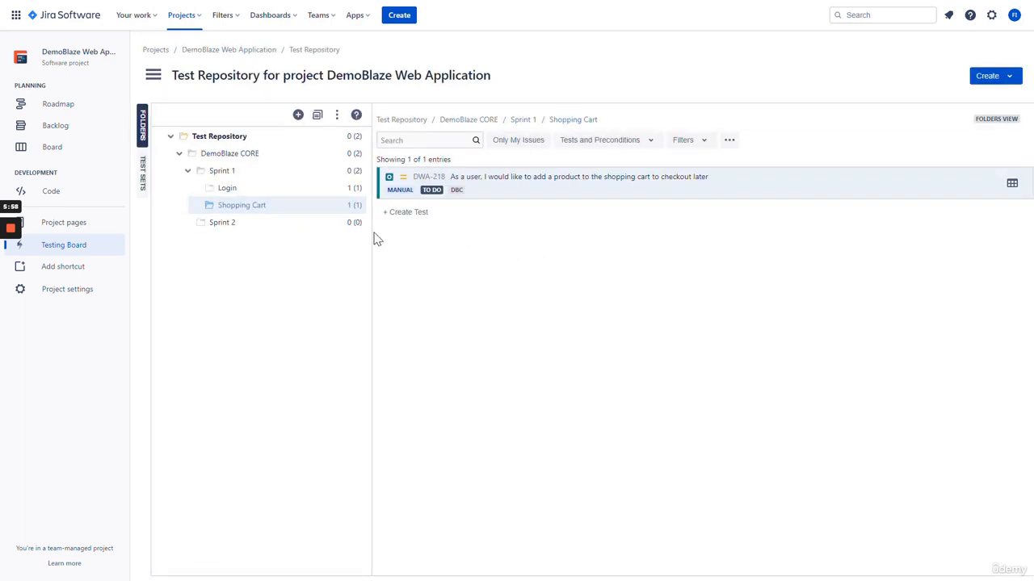
{"action": "left_click", "coordinate": [287, 234]}
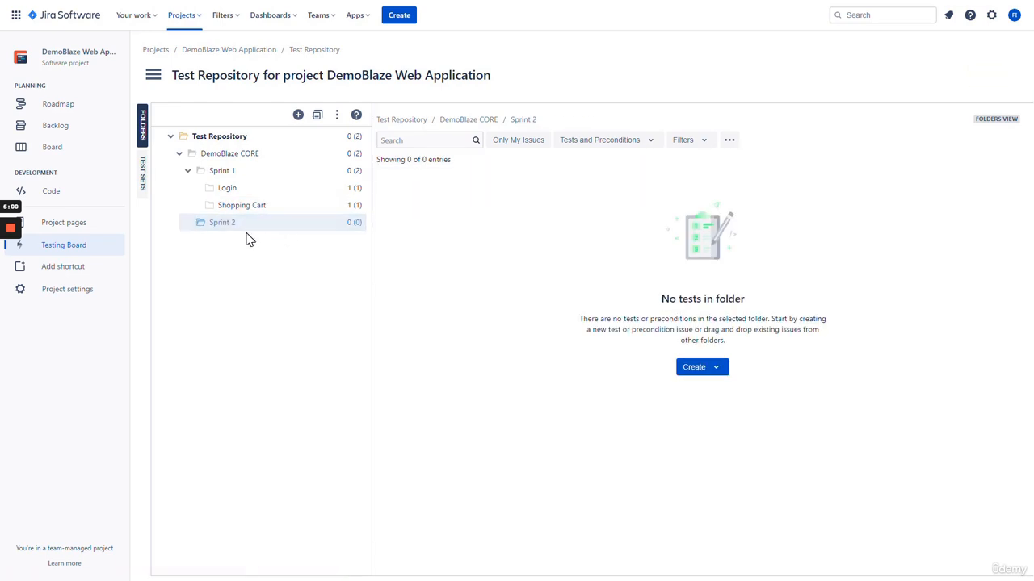
Create a Bug Fixes folder inside Sprint 2, then check it and Sprint 1
{"action": "right_click", "coordinate": [257, 226]}
{"action": "left_click", "coordinate": [231, 236]}
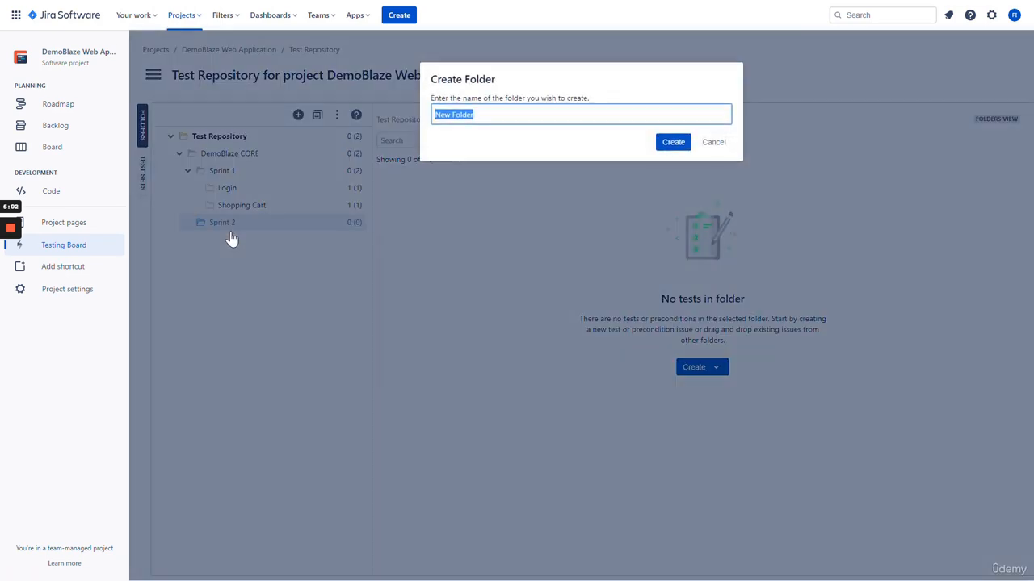
{"action": "type", "text": "E"}
{"action": "type", "text": "ug Fixes"}
{"action": "key", "text": "Return"}
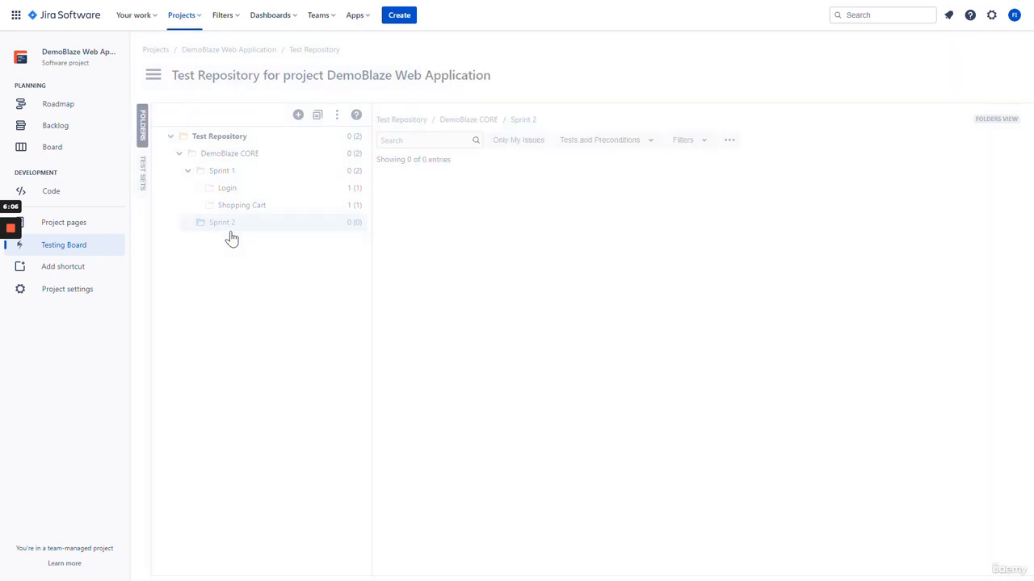
{"action": "left_click", "coordinate": [257, 248]}
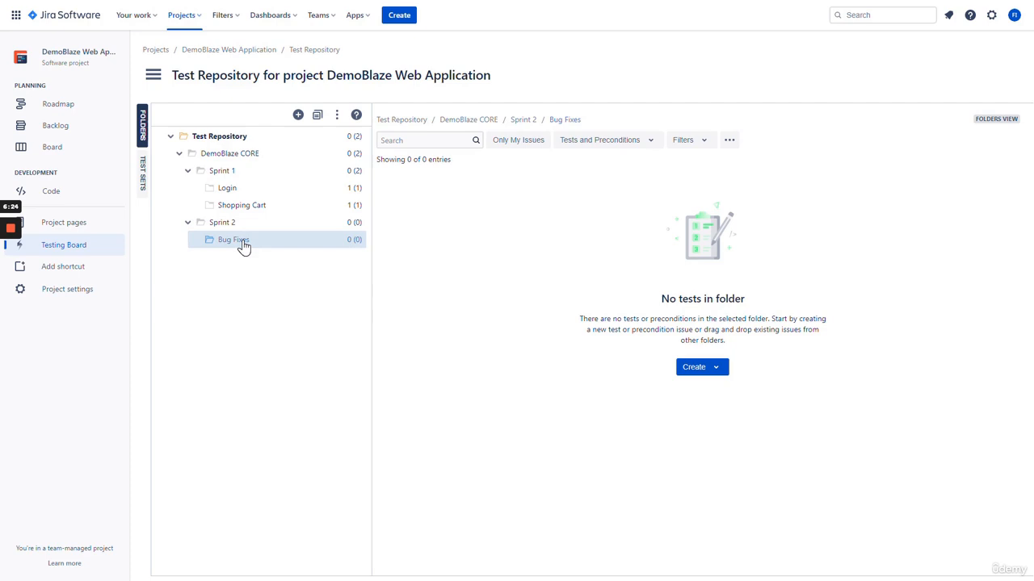
{"action": "left_click", "coordinate": [251, 176]}
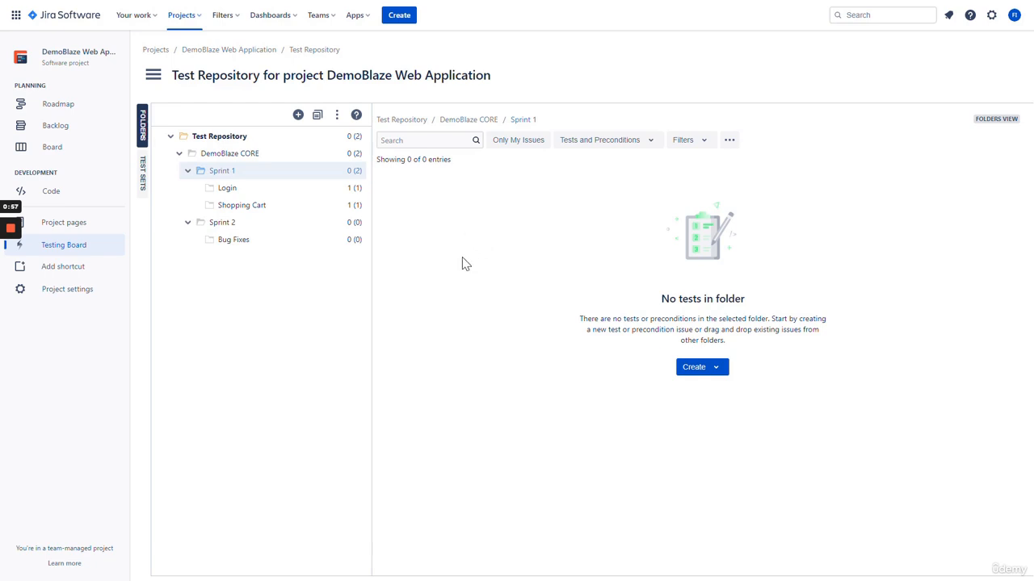
Open the Test Coverage report from the Testing Board's Reports menu
{"action": "left_click", "coordinate": [154, 77]}
{"action": "left_click", "coordinate": [168, 206]}
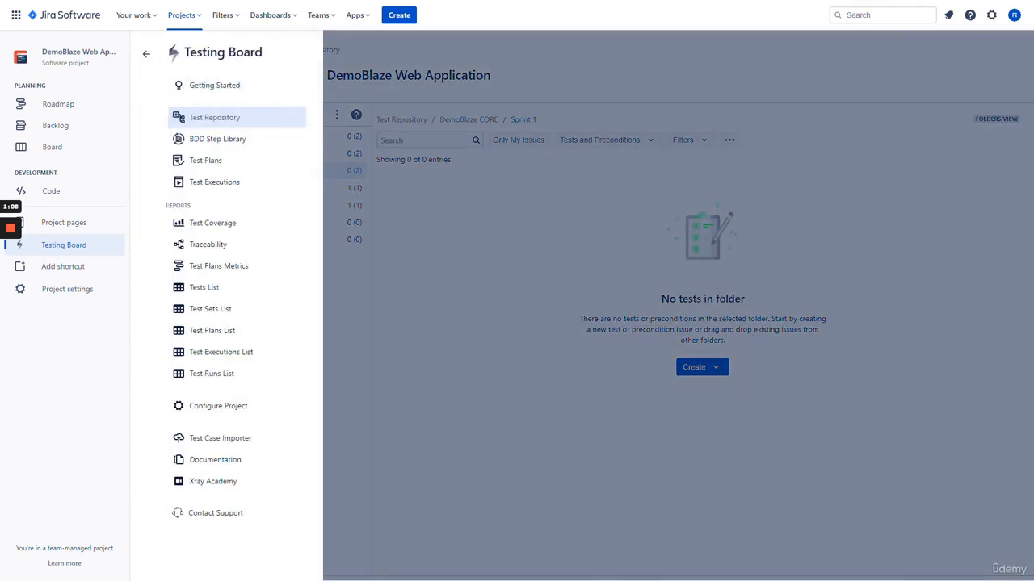
{"action": "left_click_drag", "start_coordinate": [165, 208], "coordinate": [192, 209]}
{"action": "left_click", "coordinate": [195, 207]}
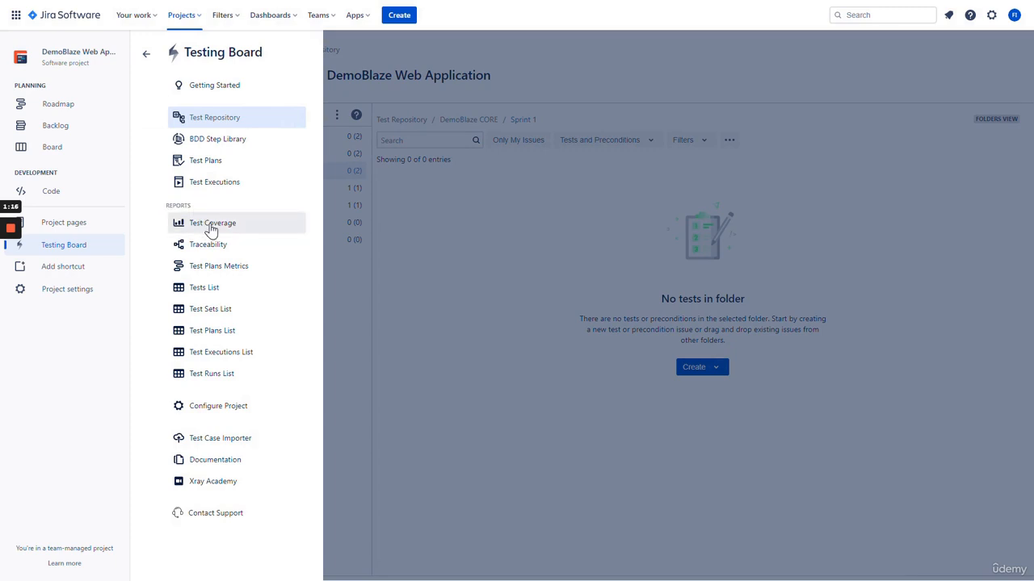
{"action": "left_click", "coordinate": [212, 226]}
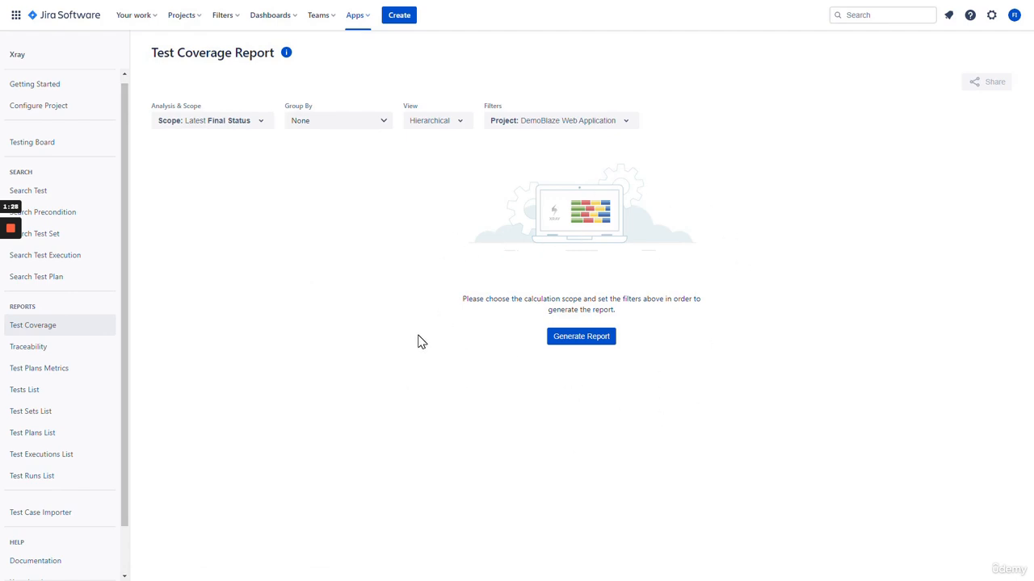
Generate the coverage report: 1 NOTRUN (12.5%) and 7 UNCOVERED (87.5%)
{"action": "left_click", "coordinate": [581, 337]}
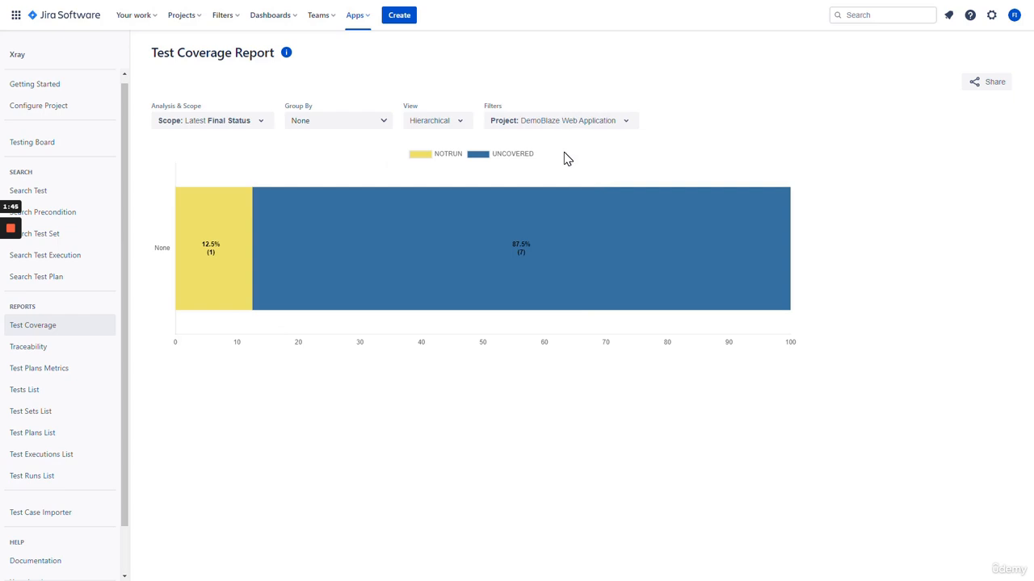
{"action": "left_click", "coordinate": [575, 129]}
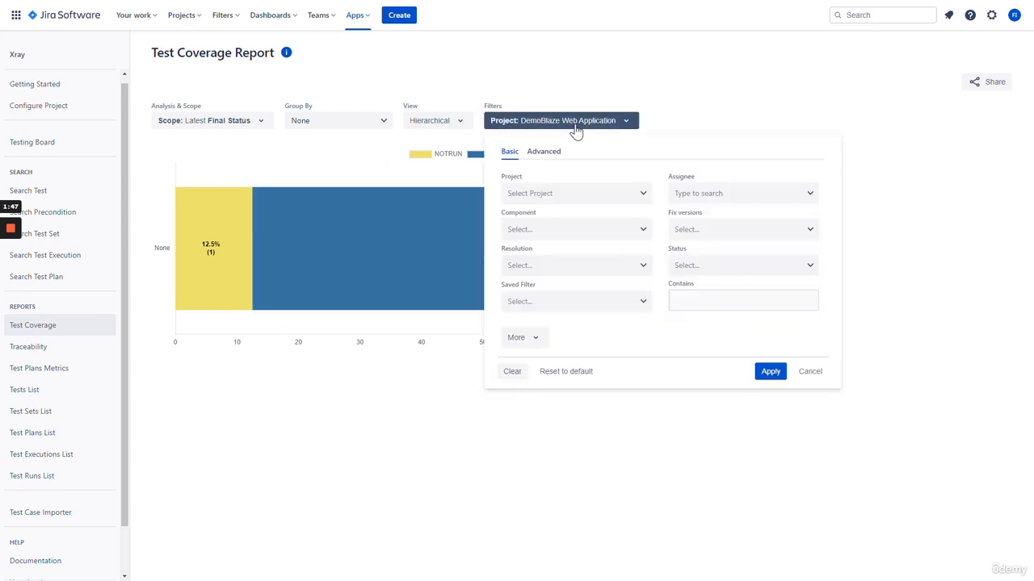
{"action": "left_click", "coordinate": [707, 120]}
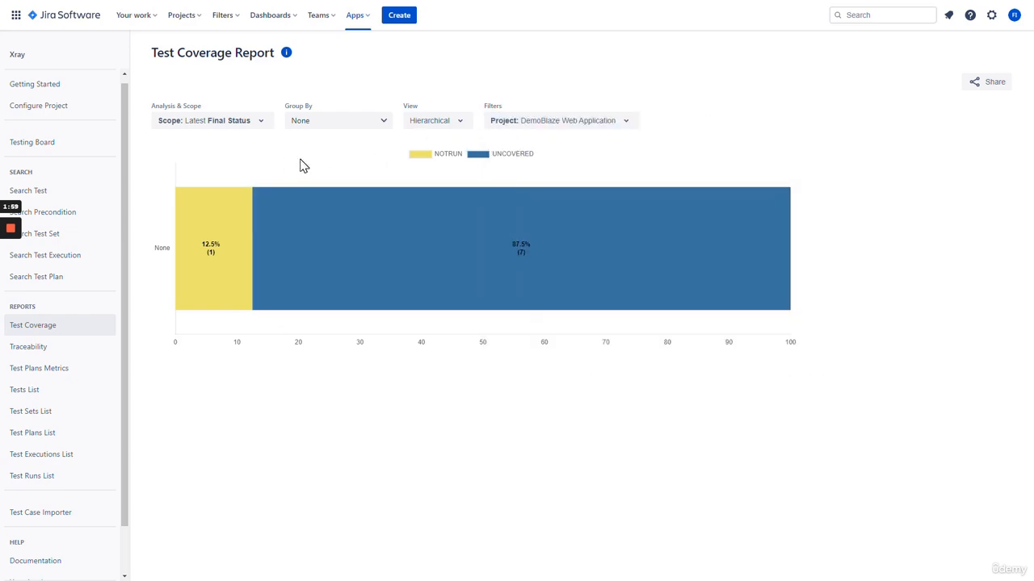
{"action": "mouse_move", "coordinate": [400, 267]}
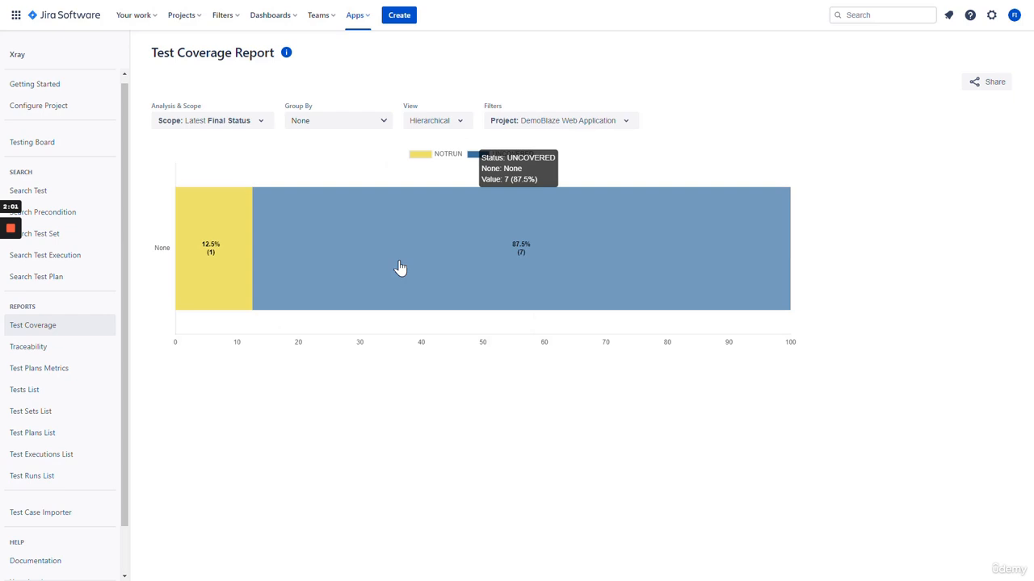
{"action": "mouse_move", "coordinate": [237, 267]}
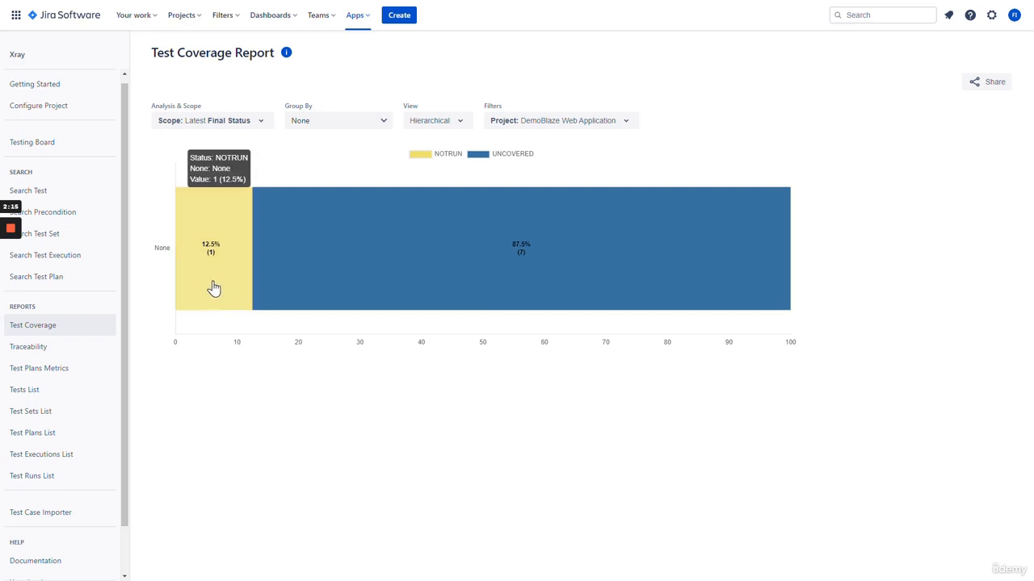
{"action": "mouse_move", "coordinate": [395, 285]}
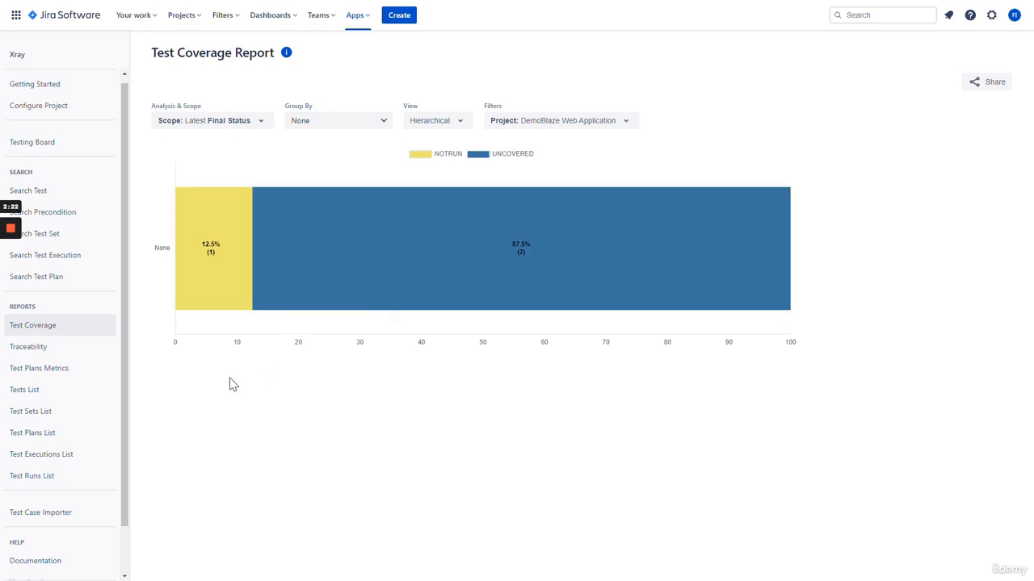
Generate the Traceability Report and review its requirements: DWA-35 NOTRUN, seven UNCOVERED
{"action": "left_click", "coordinate": [69, 349]}
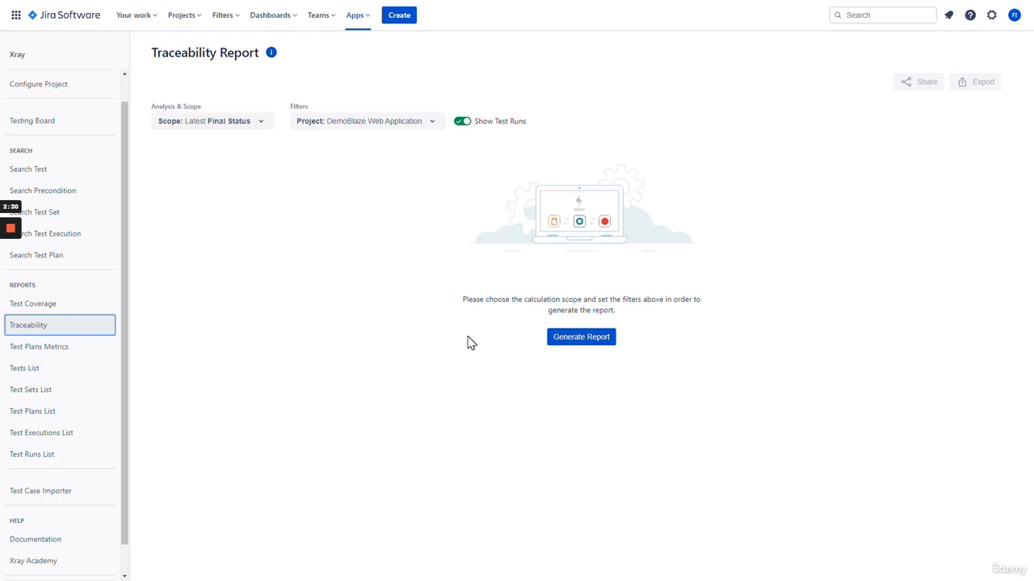
{"action": "left_click", "coordinate": [581, 338]}
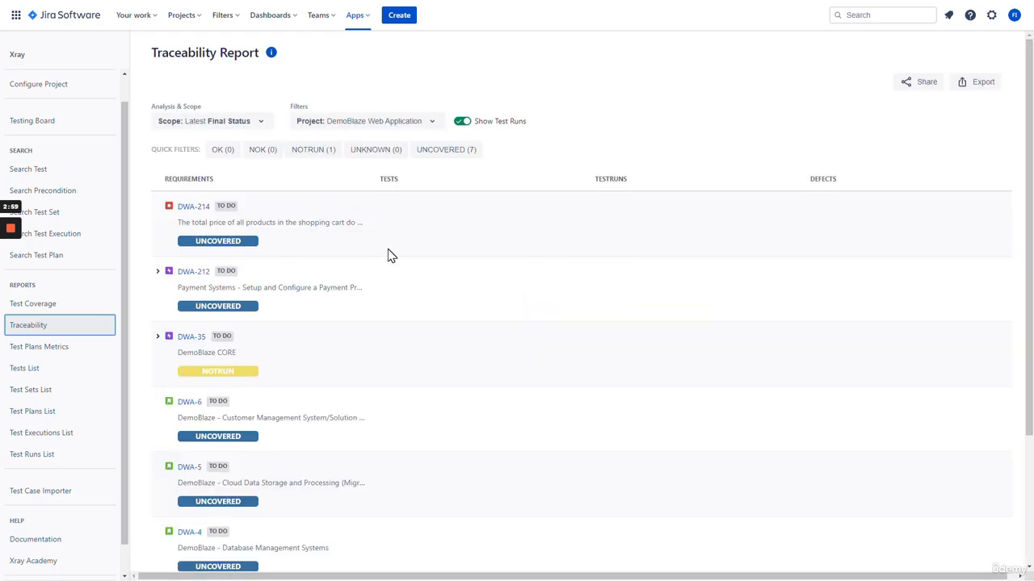
{"action": "scroll", "coordinate": [385, 258], "scroll_direction": "down", "scroll_amount": 3}
{"action": "scroll", "coordinate": [385, 258], "scroll_direction": "up", "scroll_amount": 3}
{"action": "scroll", "coordinate": [292, 273], "scroll_direction": "down", "scroll_amount": 2}
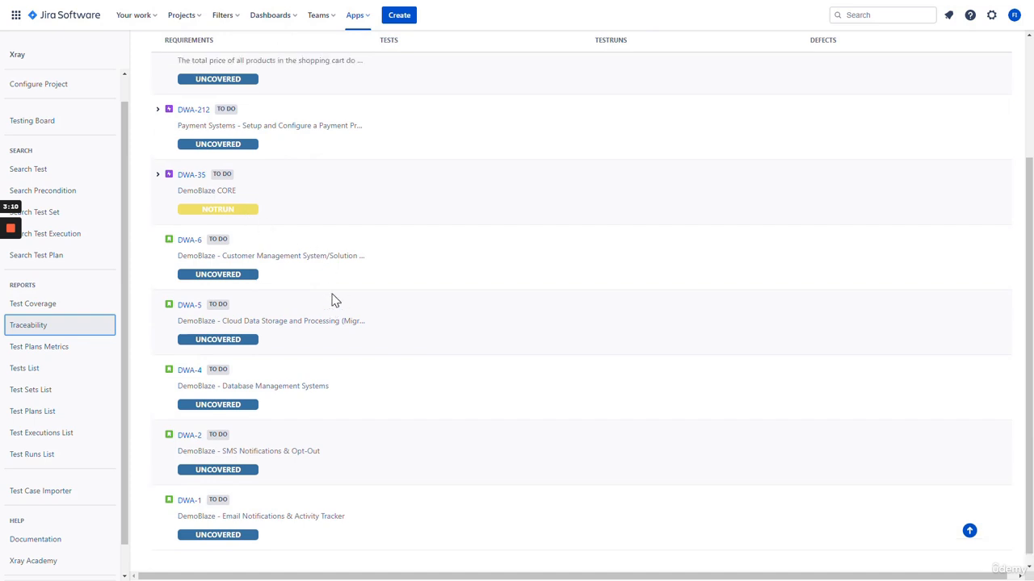
{"action": "scroll", "coordinate": [335, 301], "scroll_direction": "up", "scroll_amount": 2}
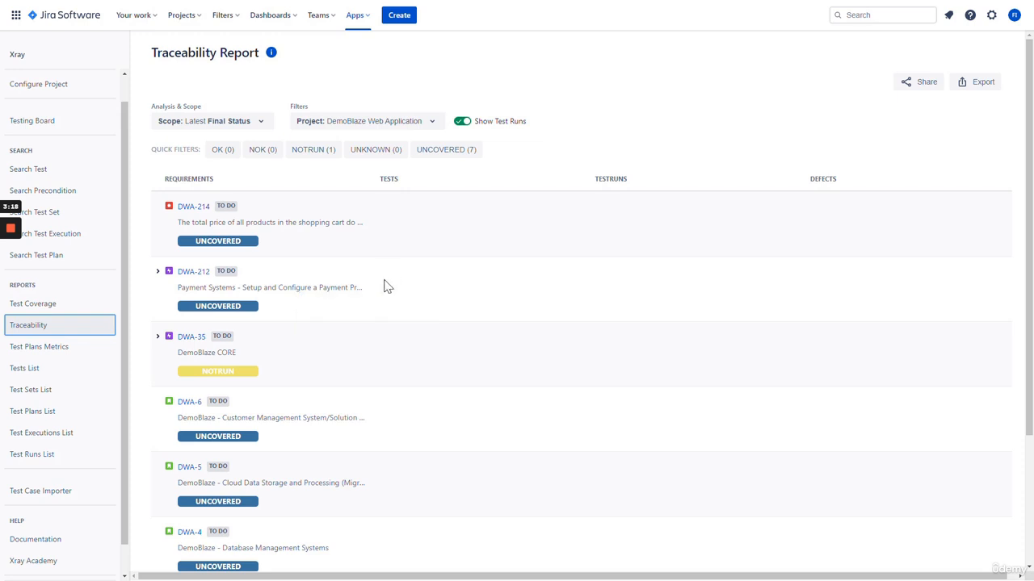
{"action": "scroll", "coordinate": [370, 340], "scroll_direction": "down", "scroll_amount": 3}
{"action": "scroll", "coordinate": [341, 346], "scroll_direction": "up", "scroll_amount": 2}
{"action": "scroll", "coordinate": [333, 404], "scroll_direction": "up", "scroll_amount": 1}
{"action": "scroll", "coordinate": [320, 274], "scroll_direction": "down", "scroll_amount": 3}
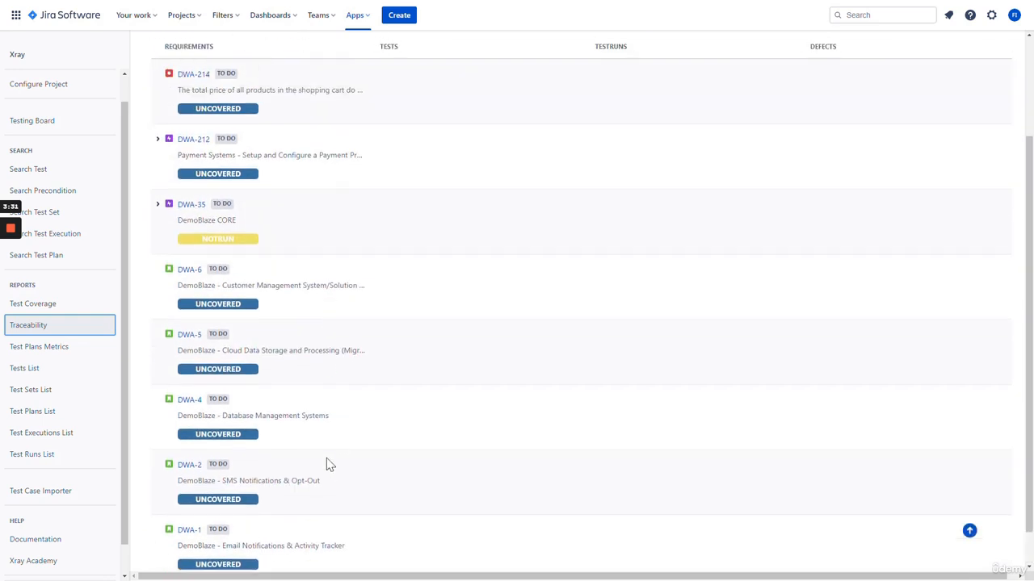
{"action": "scroll", "coordinate": [328, 464], "scroll_direction": "up", "scroll_amount": 3}
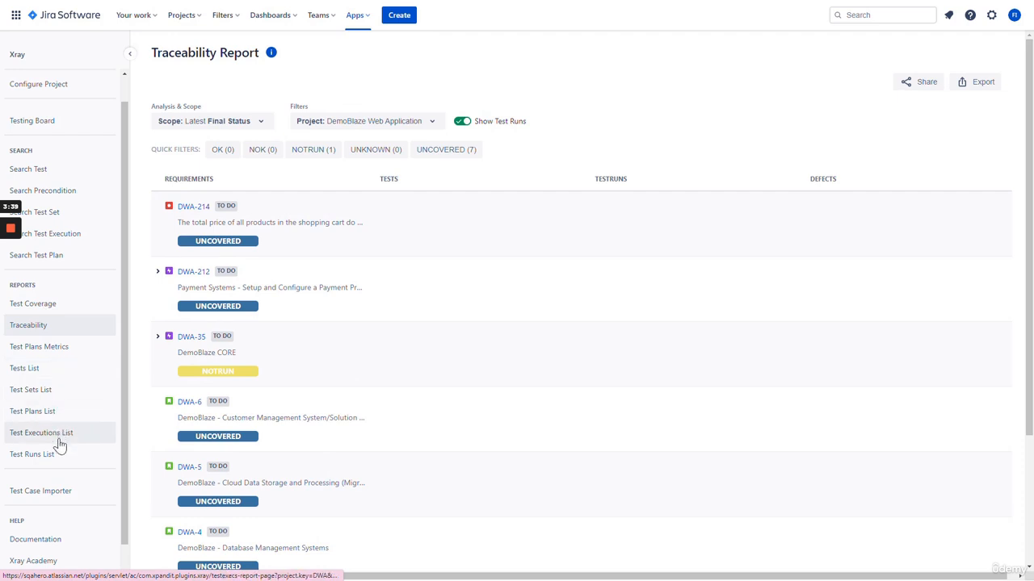
Generate the Tests List, Test Sets List and Test Plans List reports, the last showing DWA-219
{"action": "left_click", "coordinate": [59, 377]}
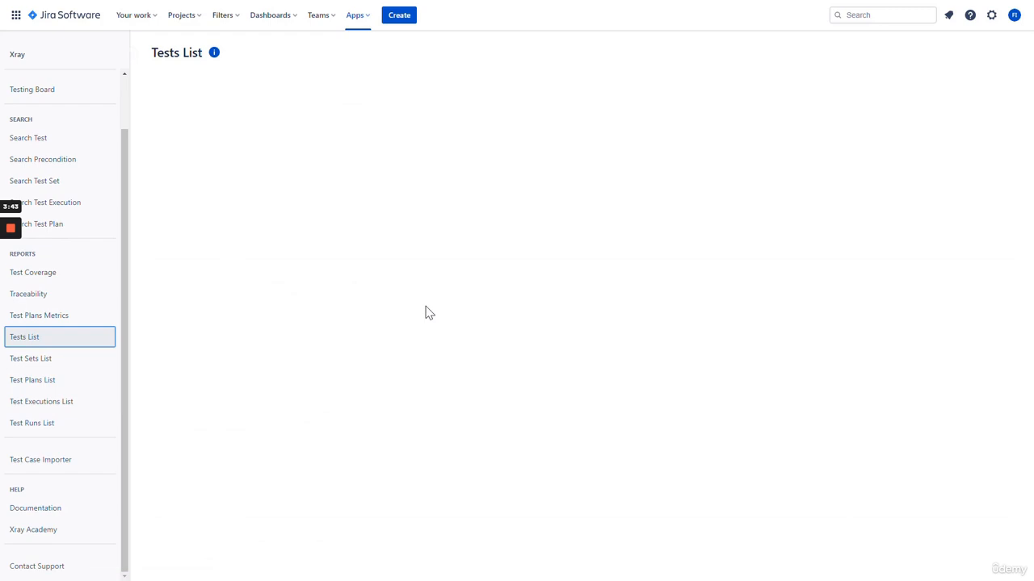
{"action": "left_click", "coordinate": [582, 337]}
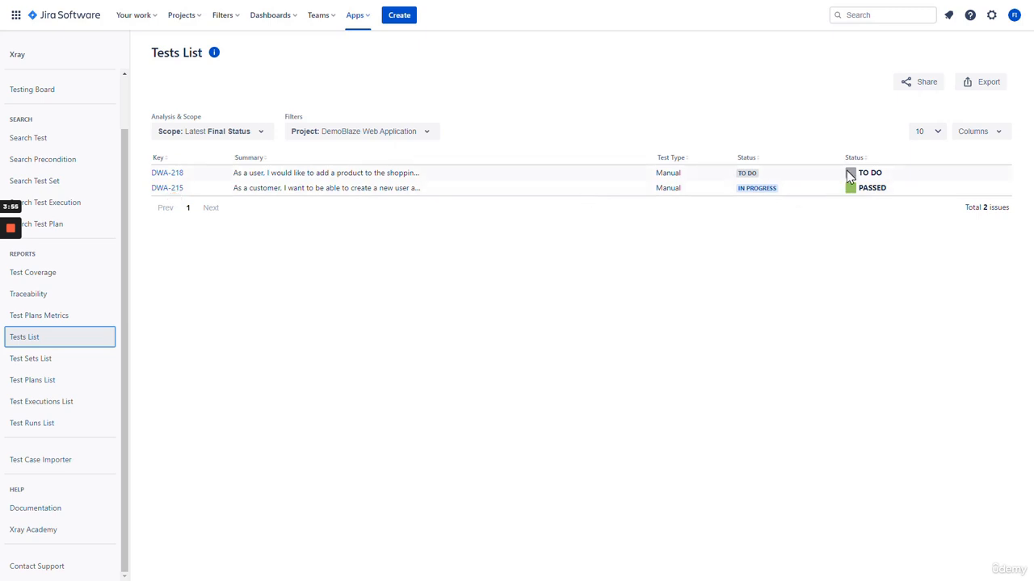
{"action": "left_click", "coordinate": [63, 368]}
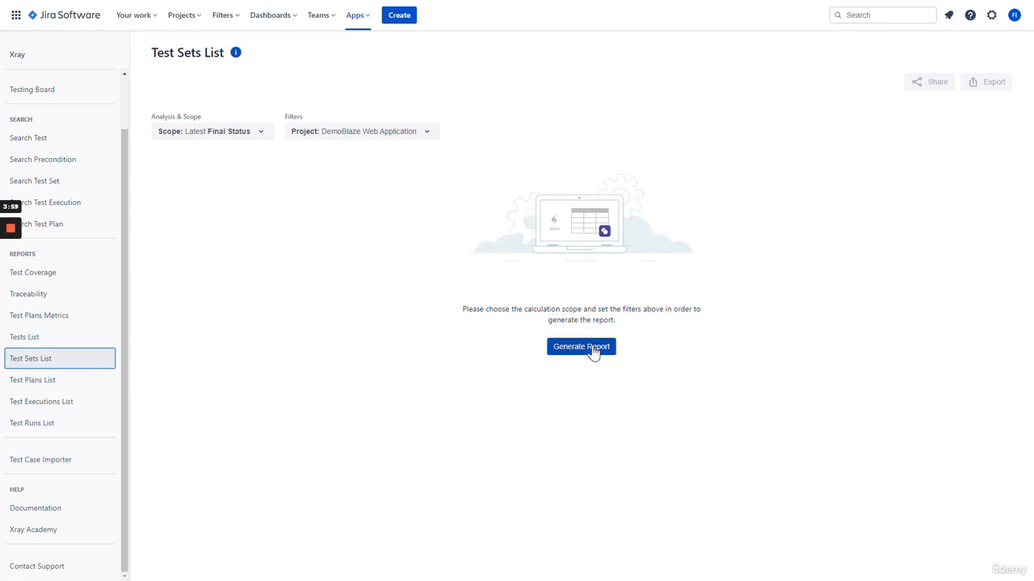
{"action": "left_click", "coordinate": [593, 351]}
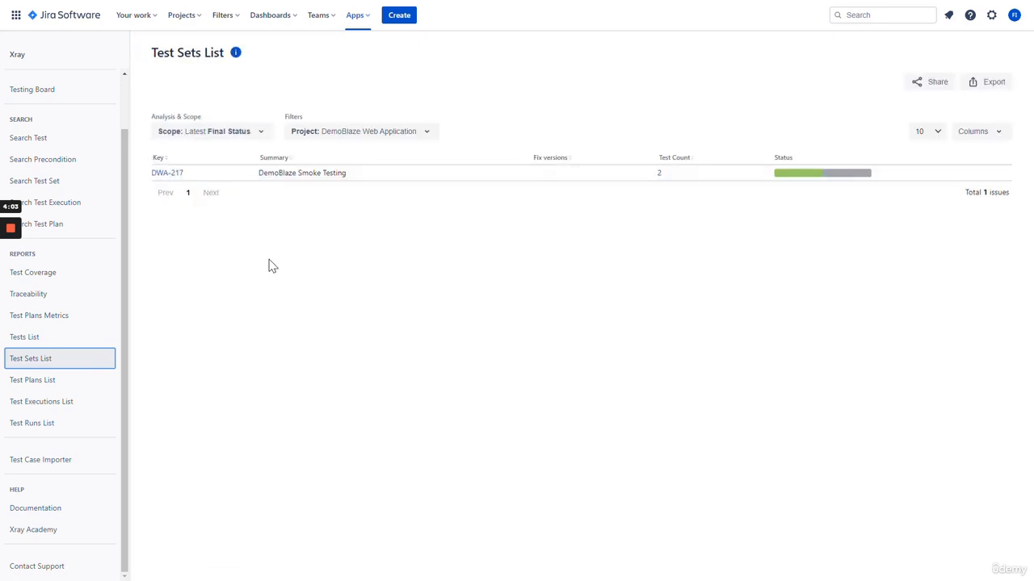
{"action": "left_click", "coordinate": [83, 382]}
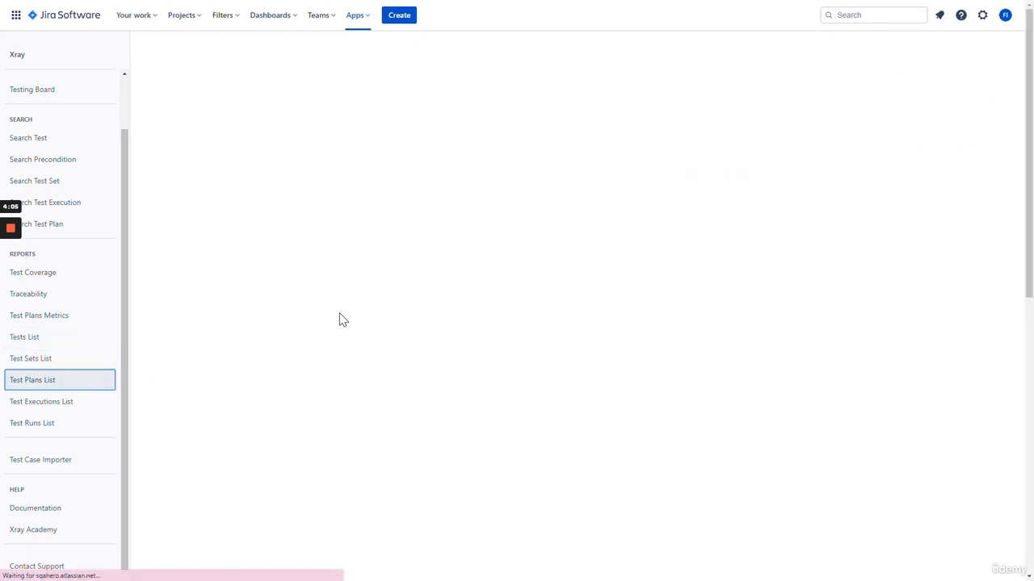
{"action": "left_click", "coordinate": [576, 351]}
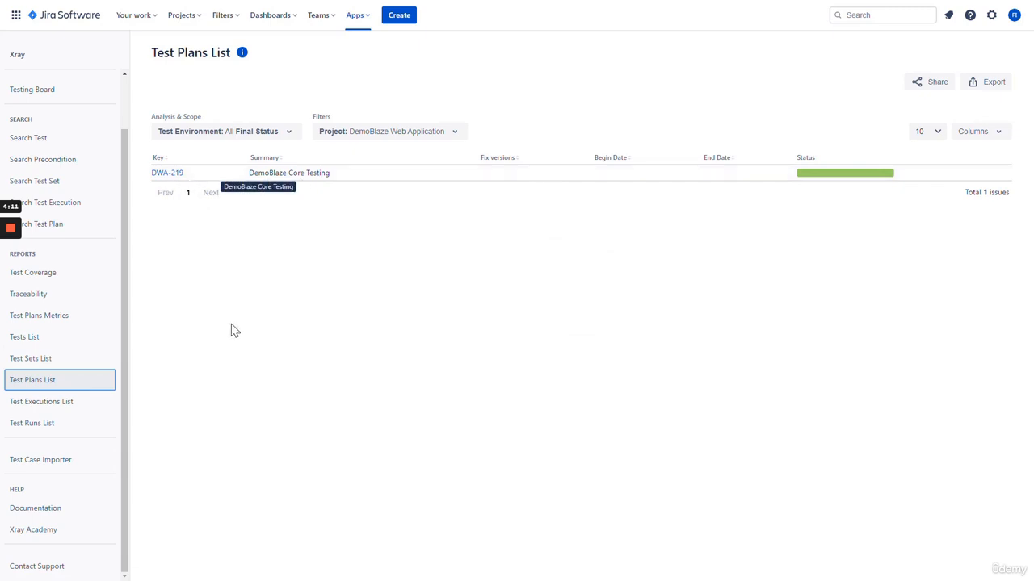
Generate the Test Executions List and Test Runs List reports, showing DWA-215's PASSED run in execution DWA-216
{"action": "left_click", "coordinate": [76, 407]}
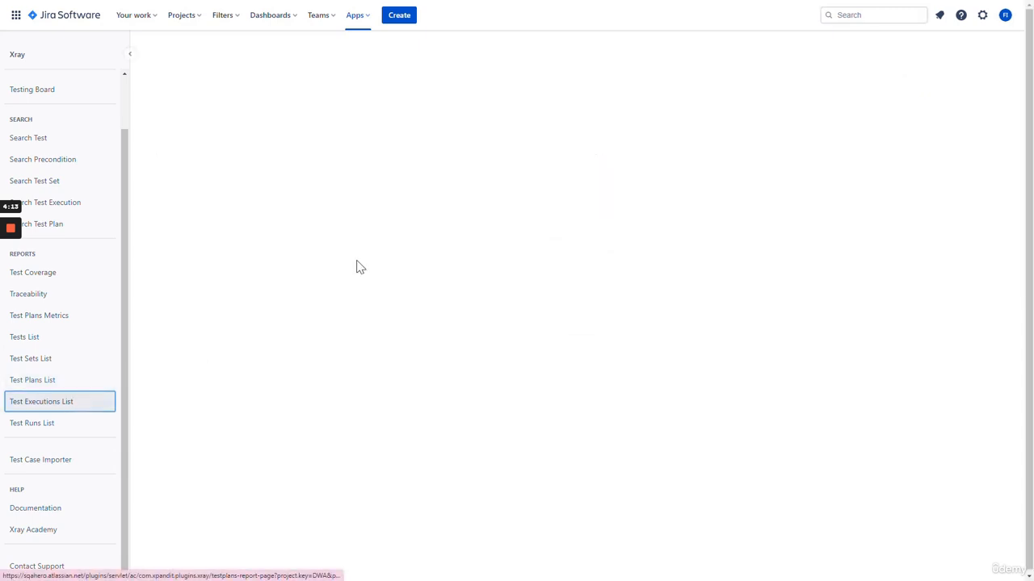
{"action": "left_click", "coordinate": [589, 349]}
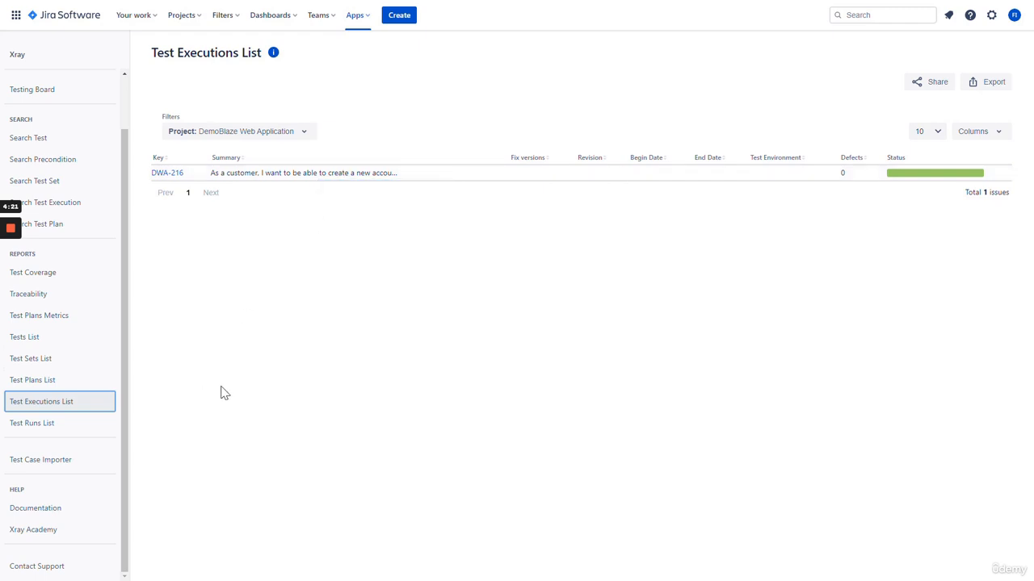
{"action": "left_click", "coordinate": [69, 433]}
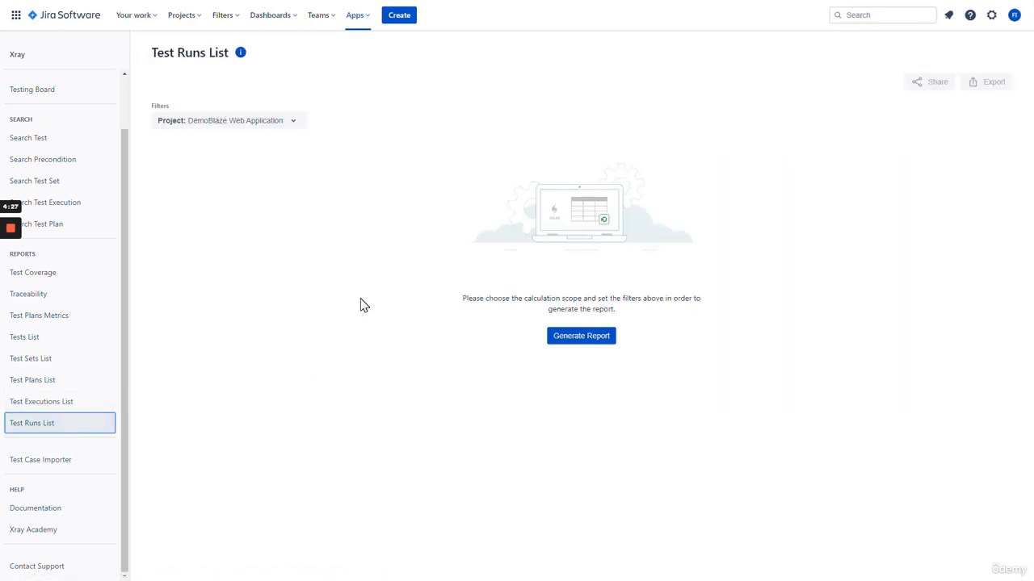
{"action": "left_click", "coordinate": [575, 337]}
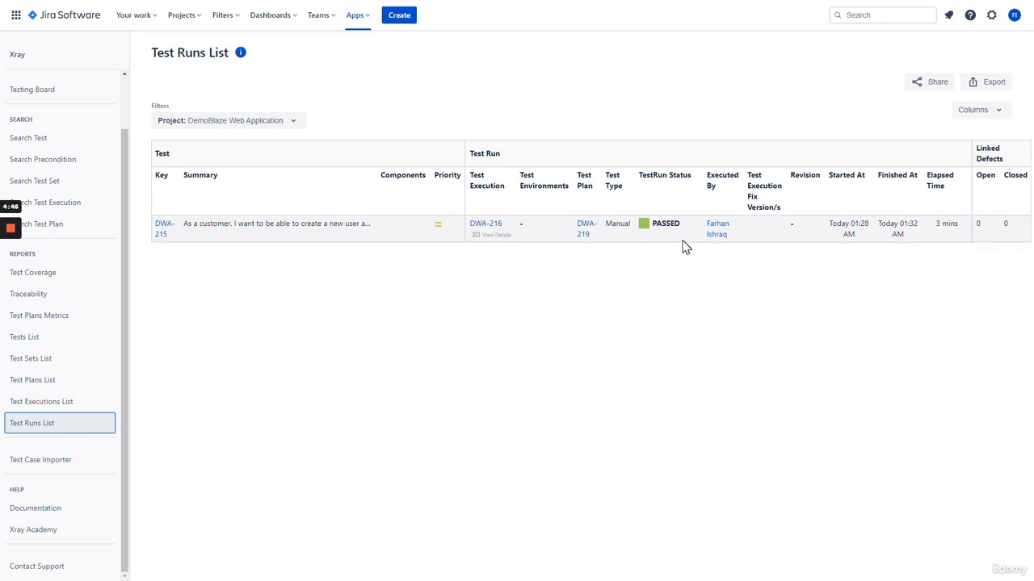
{"action": "left_click", "coordinate": [486, 326]}
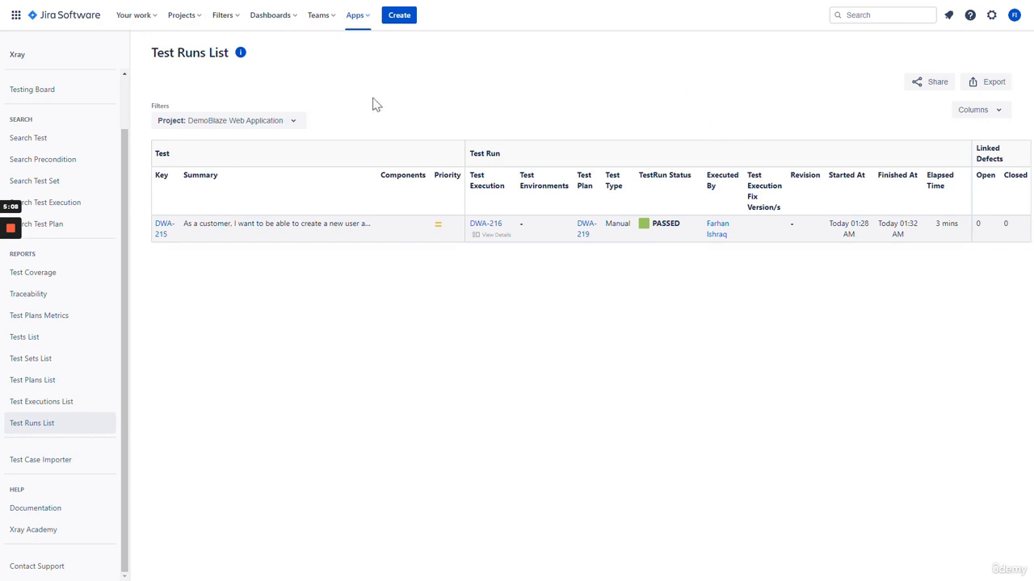